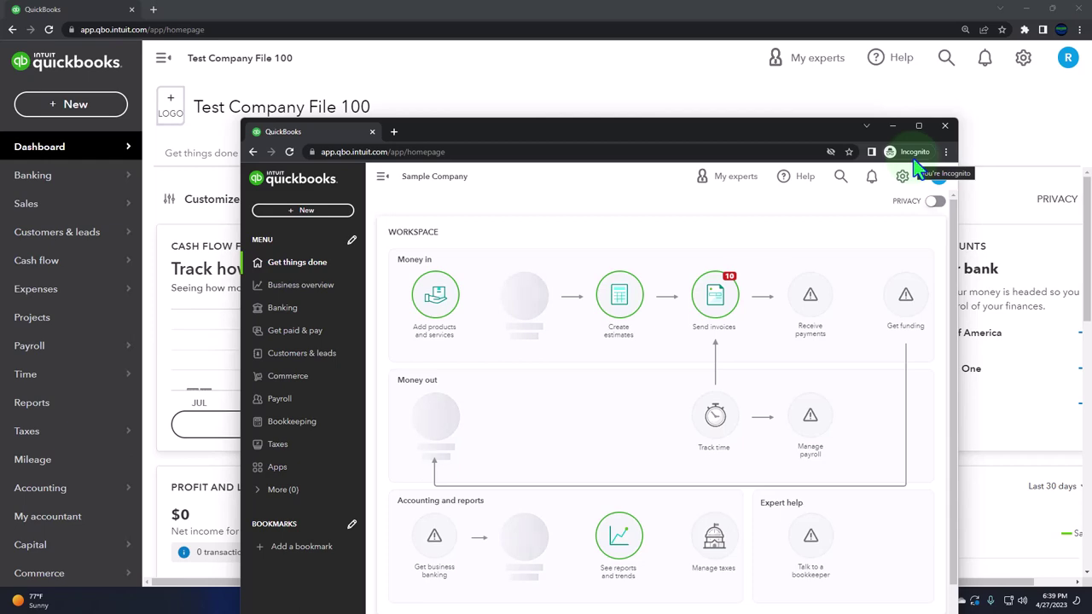
- Check the browser's option for a new incognito window, and minimize the Sample Company window
left_click(945, 153)
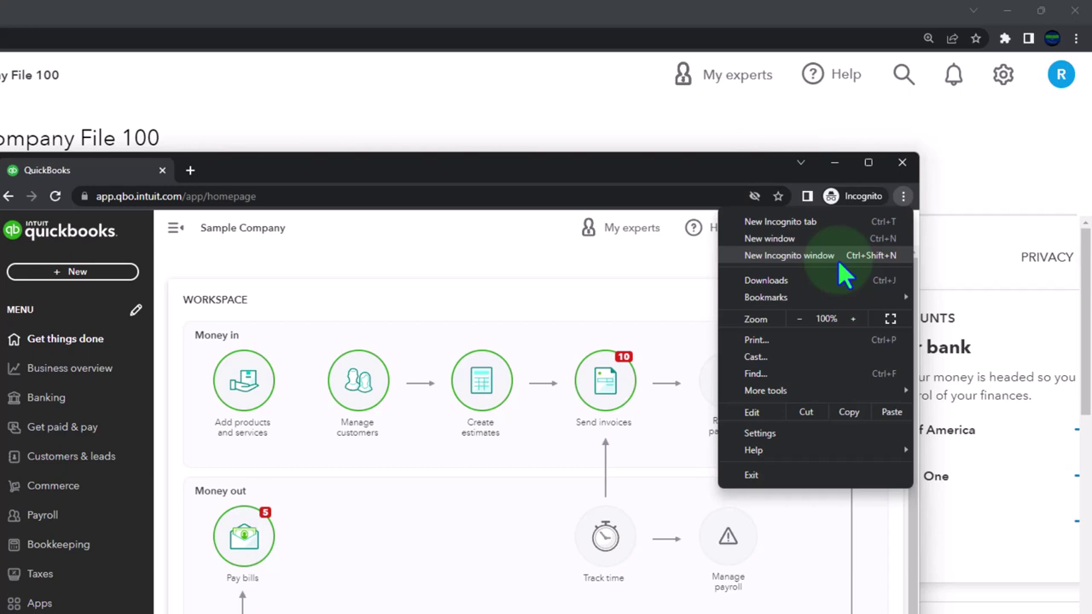
left_click(241, 273)
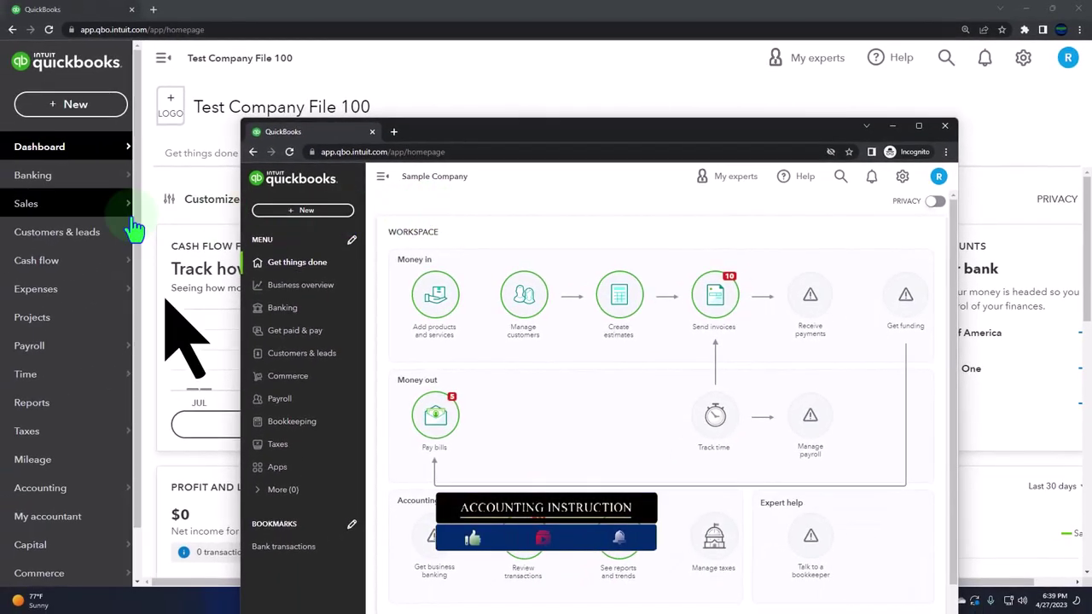
mouse_move(51, 203)
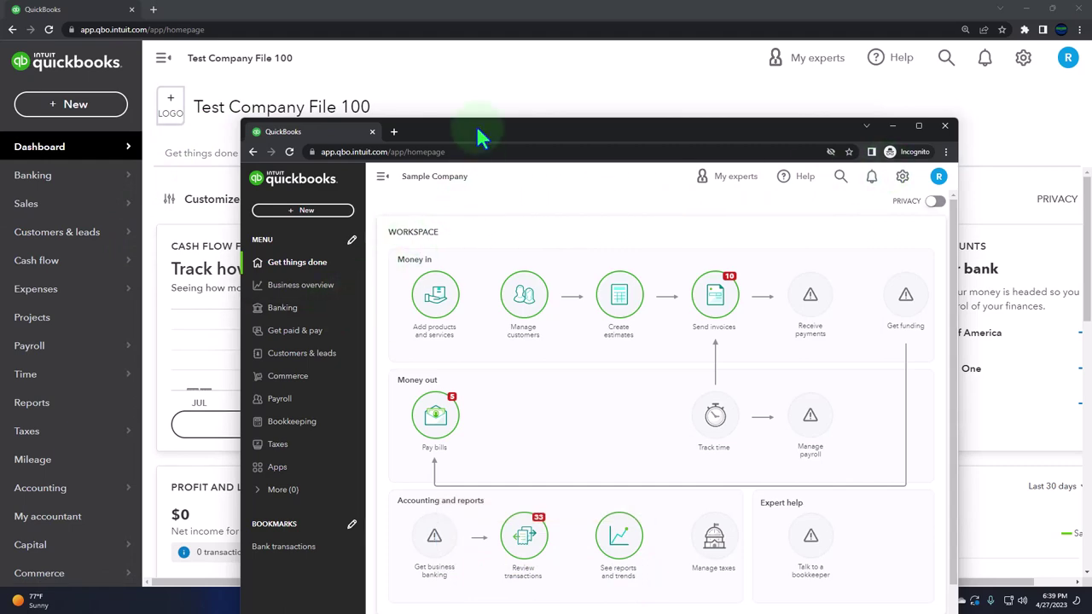
left_click(893, 126)
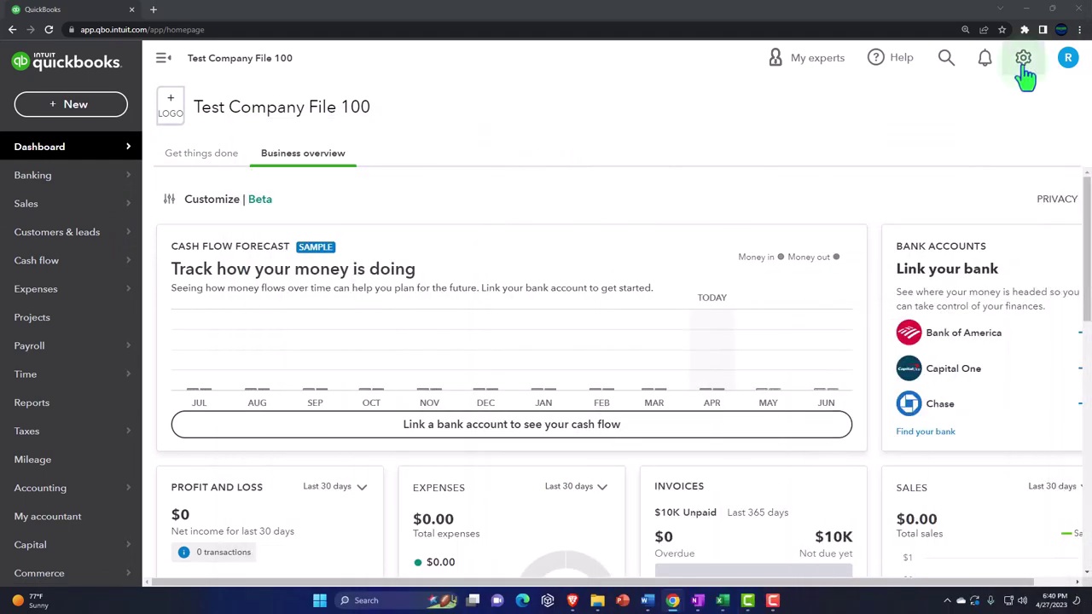
- View the company settings options, including the switch between Accountant view and Business view
left_click(1017, 72)
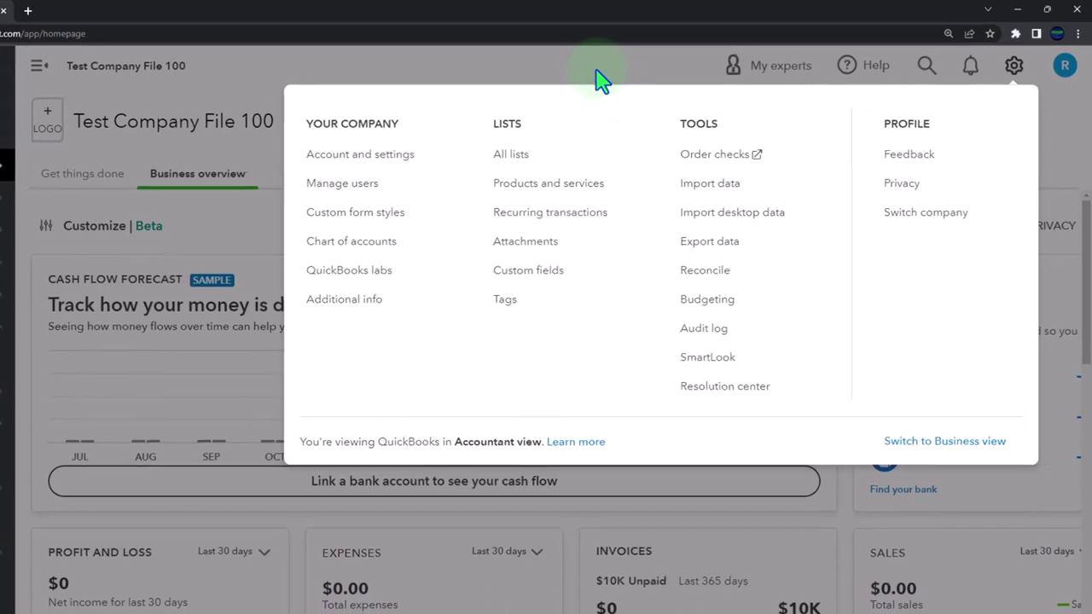
left_click(602, 80)
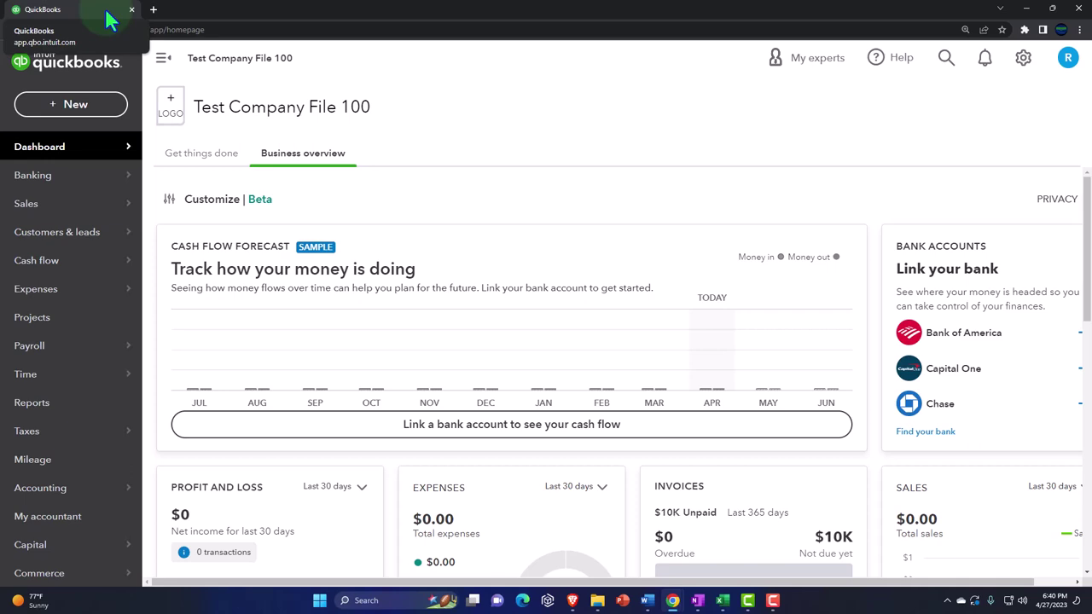
- Duplicate the browser tab showing the Test Company File 100 homepage
right_click(107, 14)
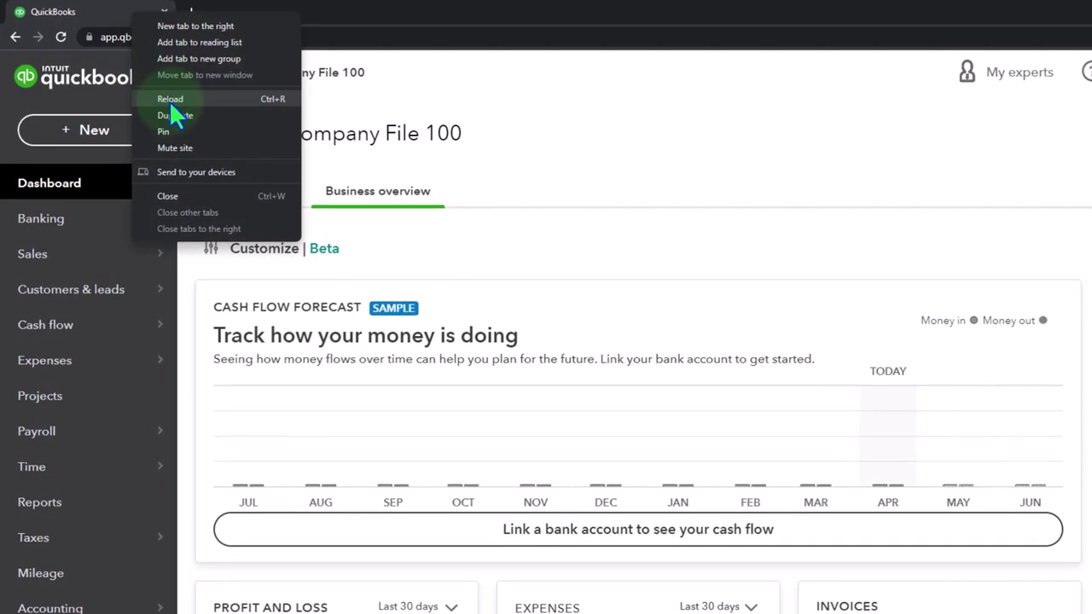
left_click(173, 114)
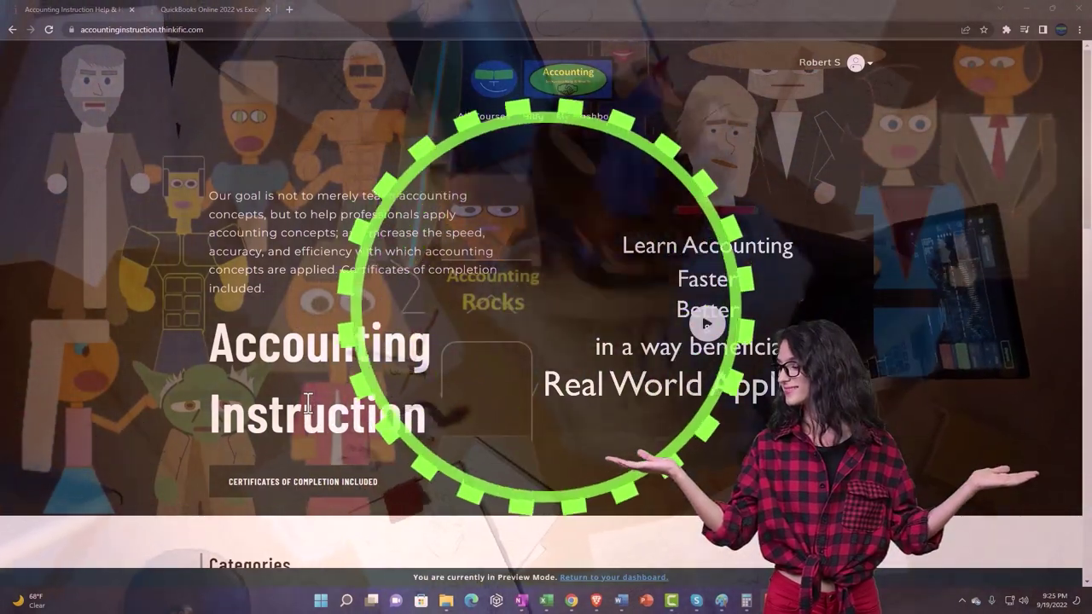
- Browse the course categories on the Accounting Instruction site and view the QuickBooks Online 2022 course's lesson sections
scroll(150, 465, "down", 7)
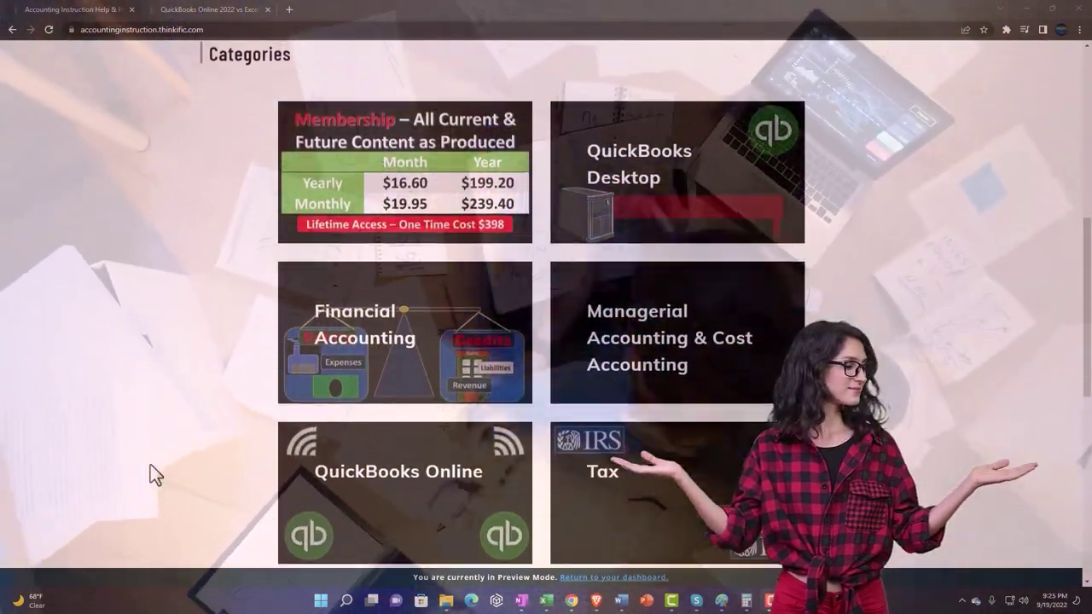
scroll(150, 465, "down", 5)
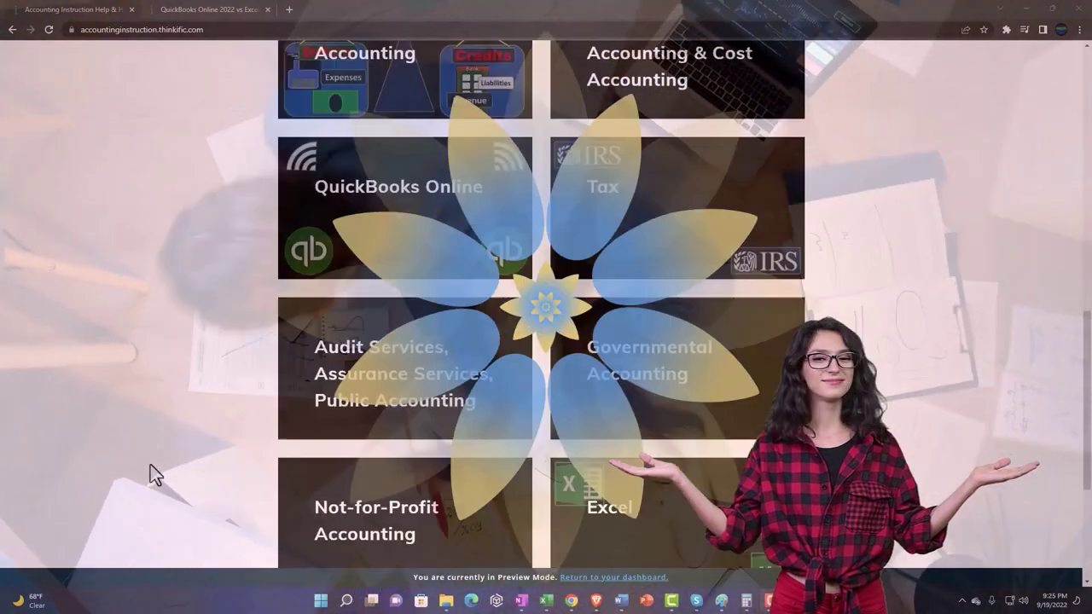
scroll(151, 465, "down", 1)
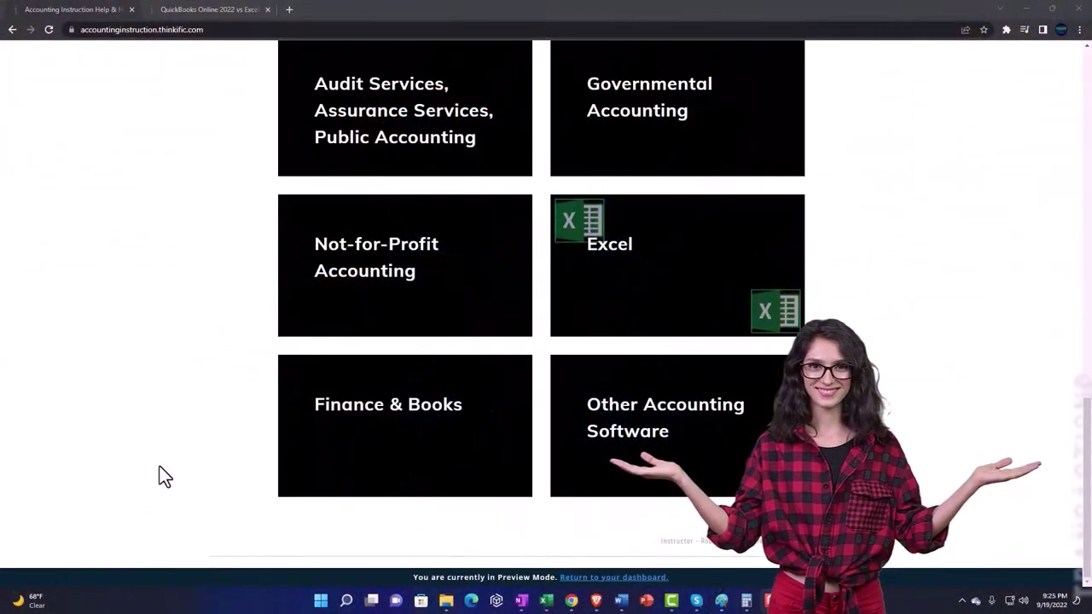
left_click(195, 8)
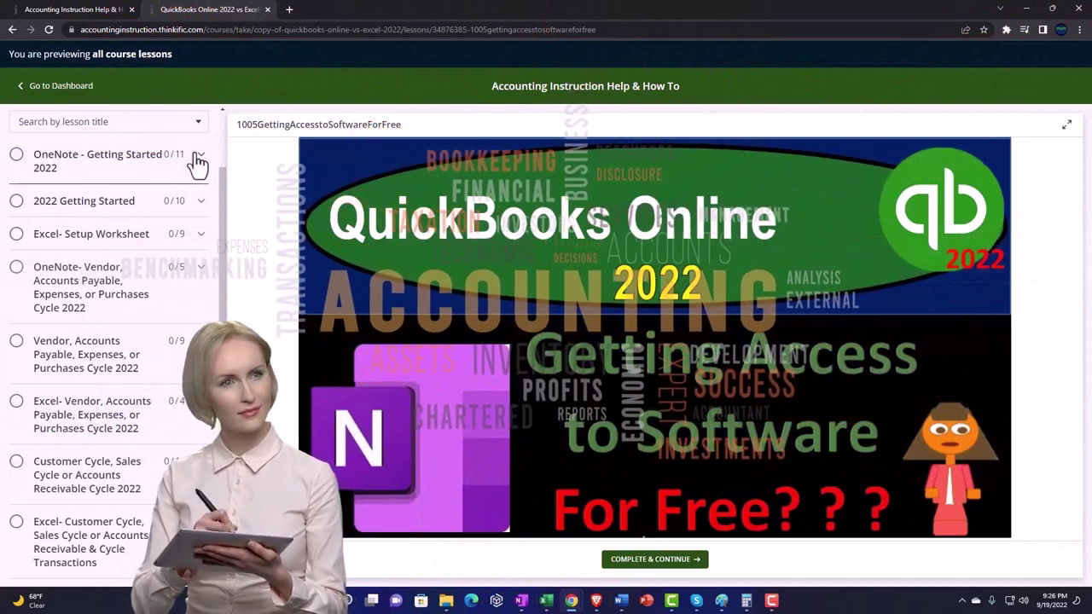
left_click(197, 159)
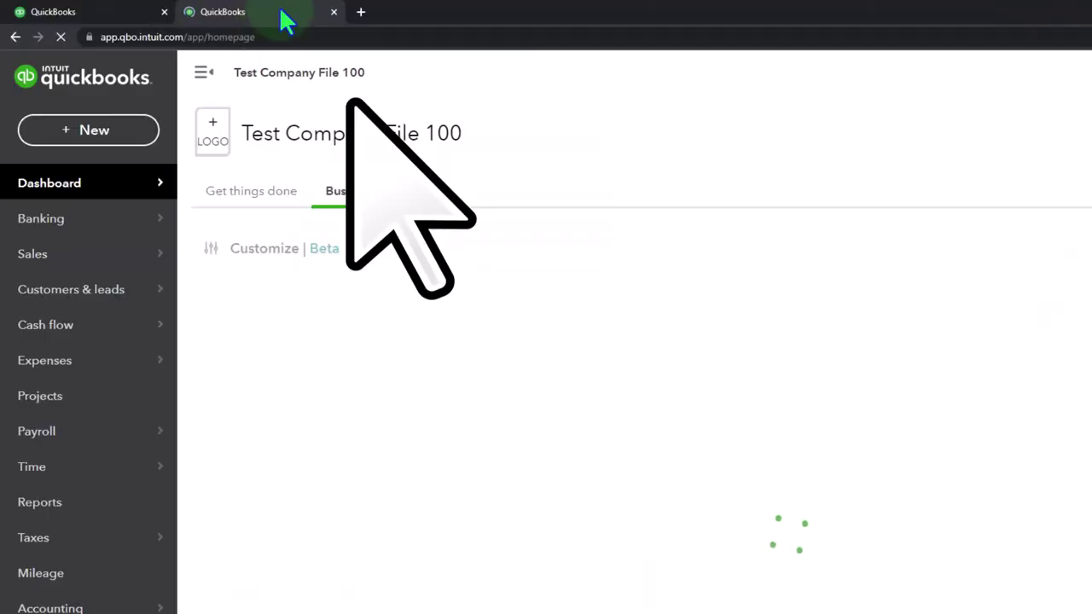
- Duplicate the second Test Company File 100 tab to create a third one
right_click(285, 22)
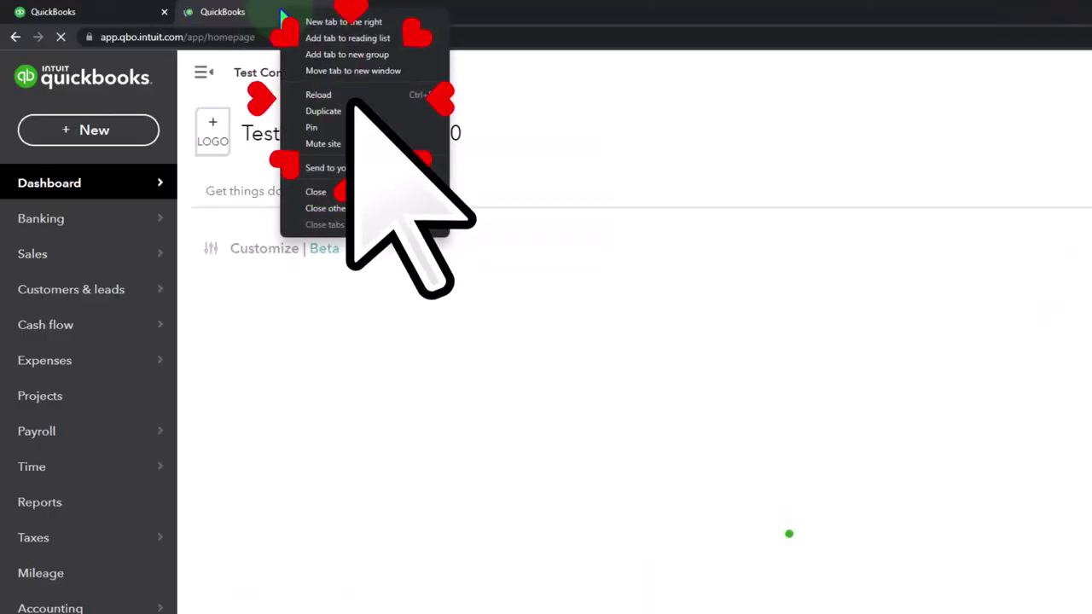
left_click(323, 111)
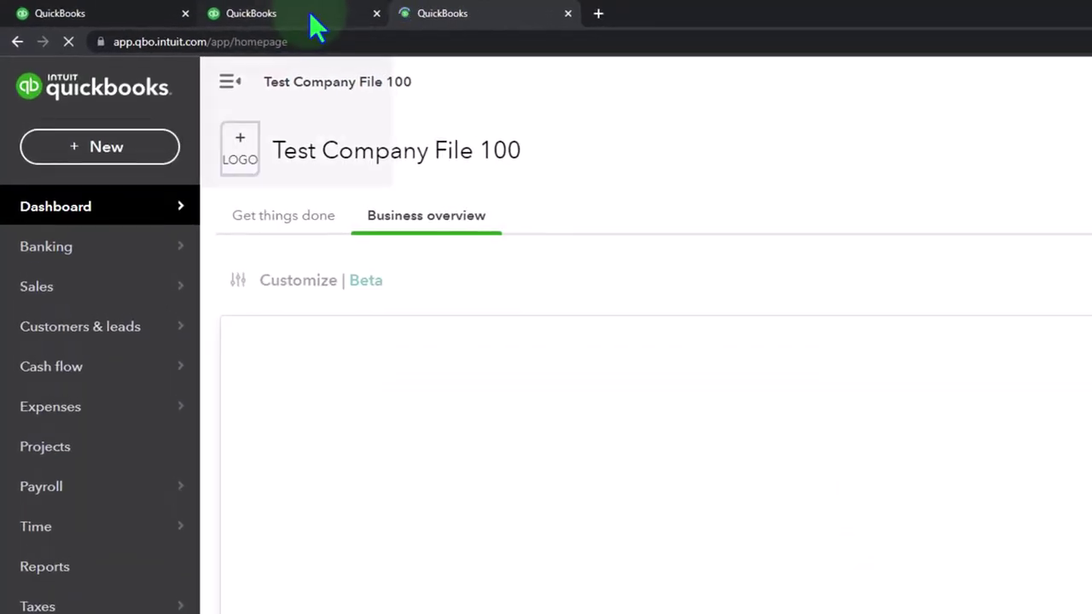
- Open the favorite Balance Sheet report in the second Test Company File 100 tab
left_click(313, 25)
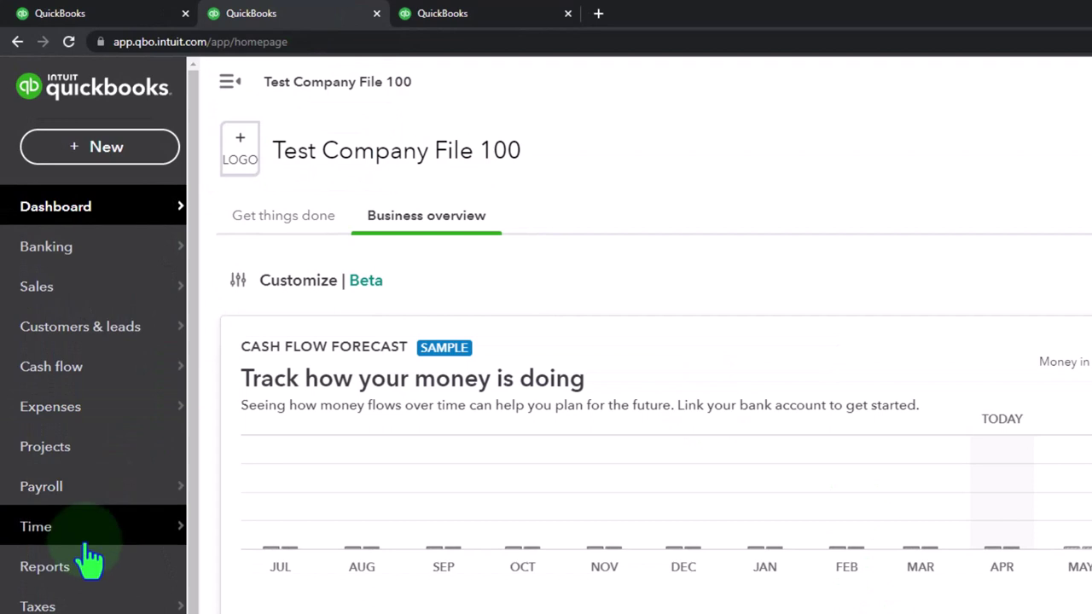
left_click(70, 573)
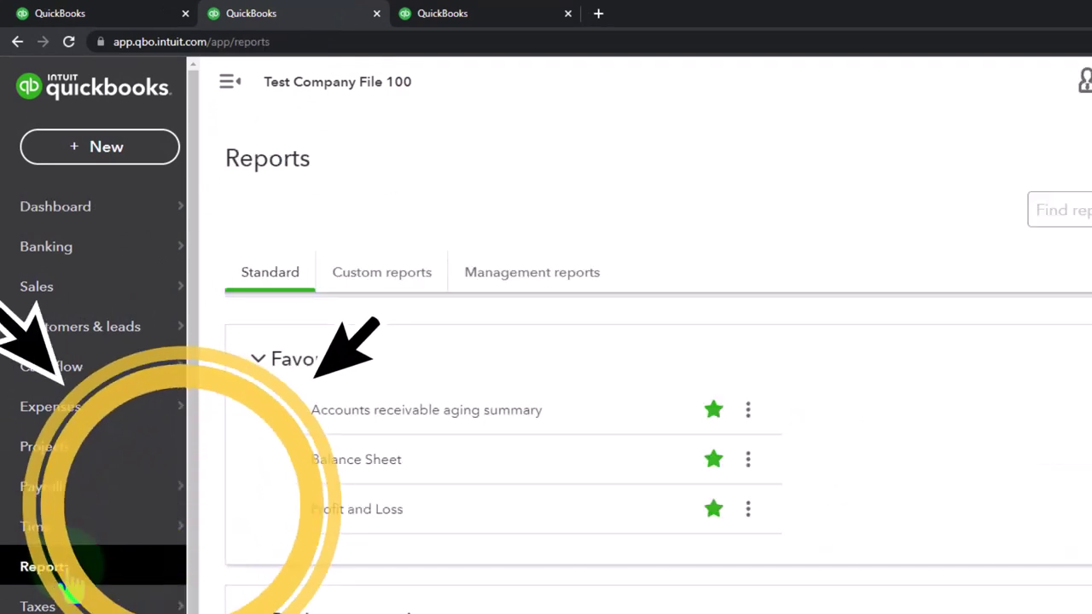
left_click(346, 471)
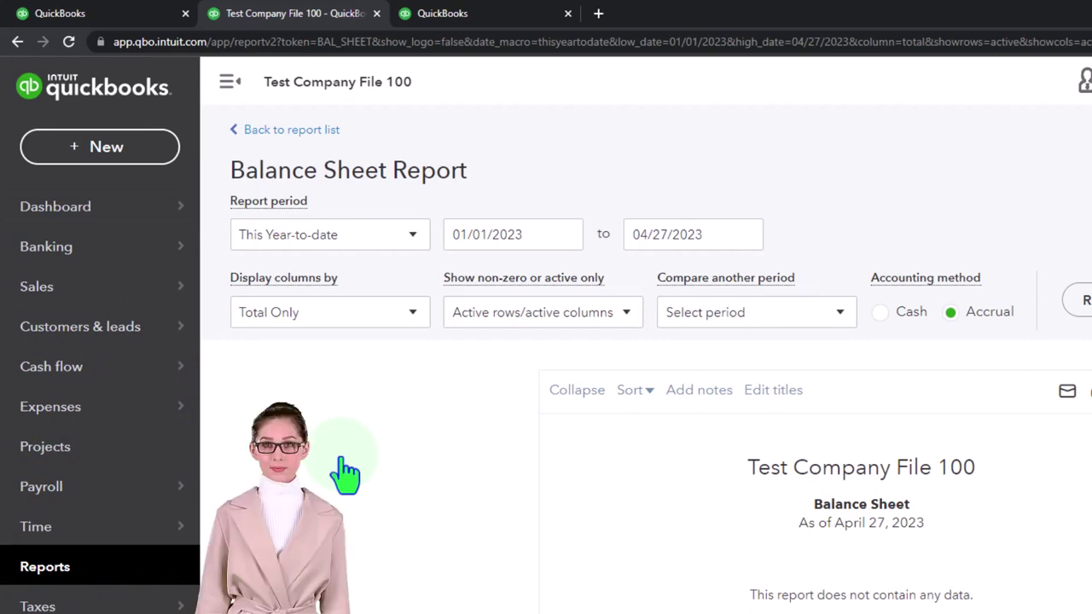
- Set the Balance Sheet report period to 07/01/2025 through 12/31/2025 and run the report
left_click(537, 235)
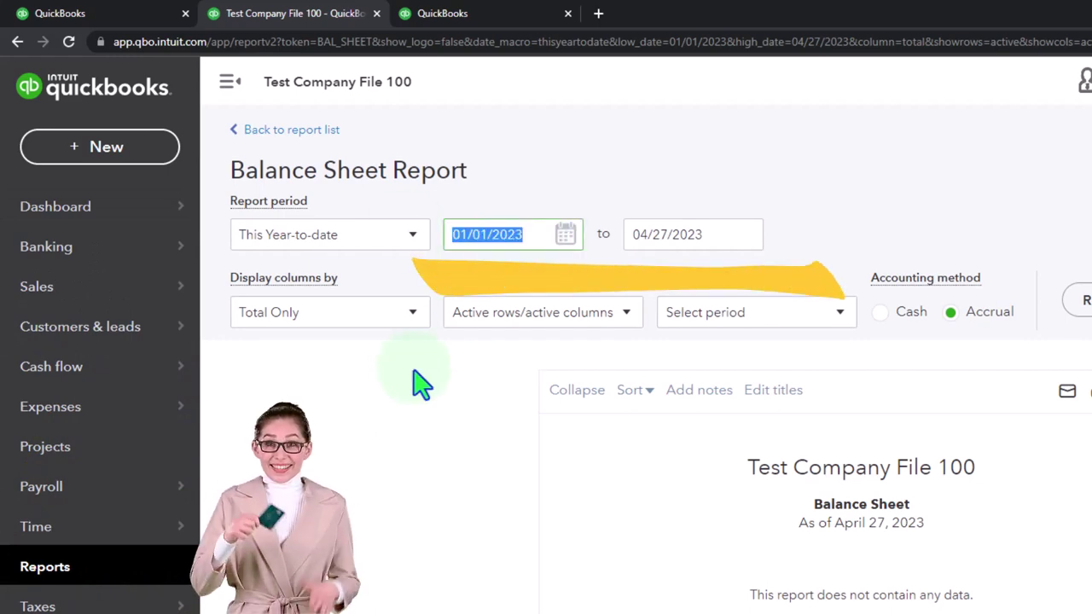
type("07/01/2025")
key("Tab")
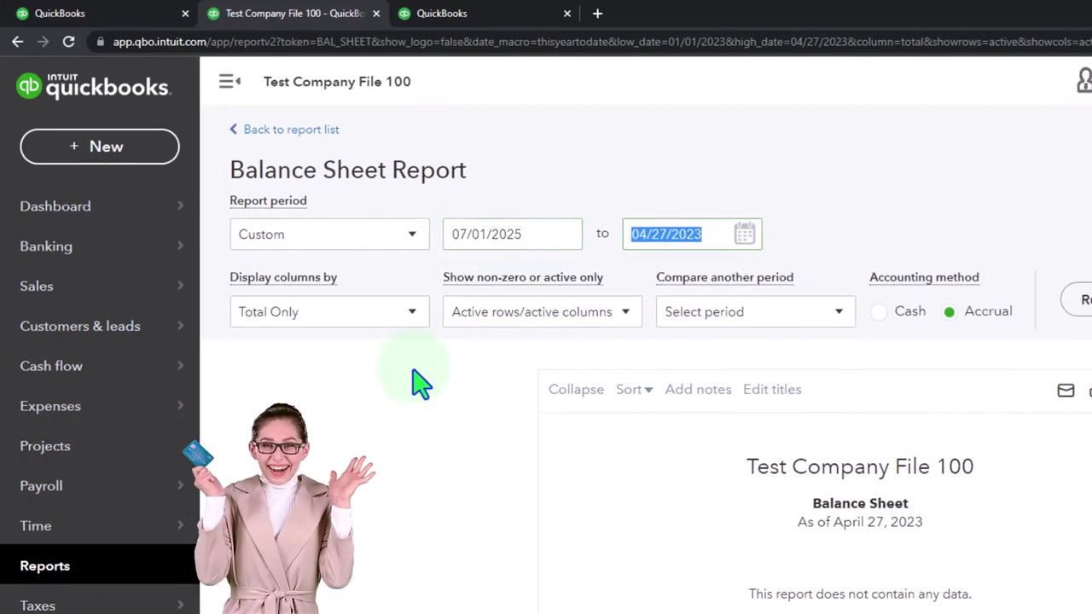
type("12/31/")
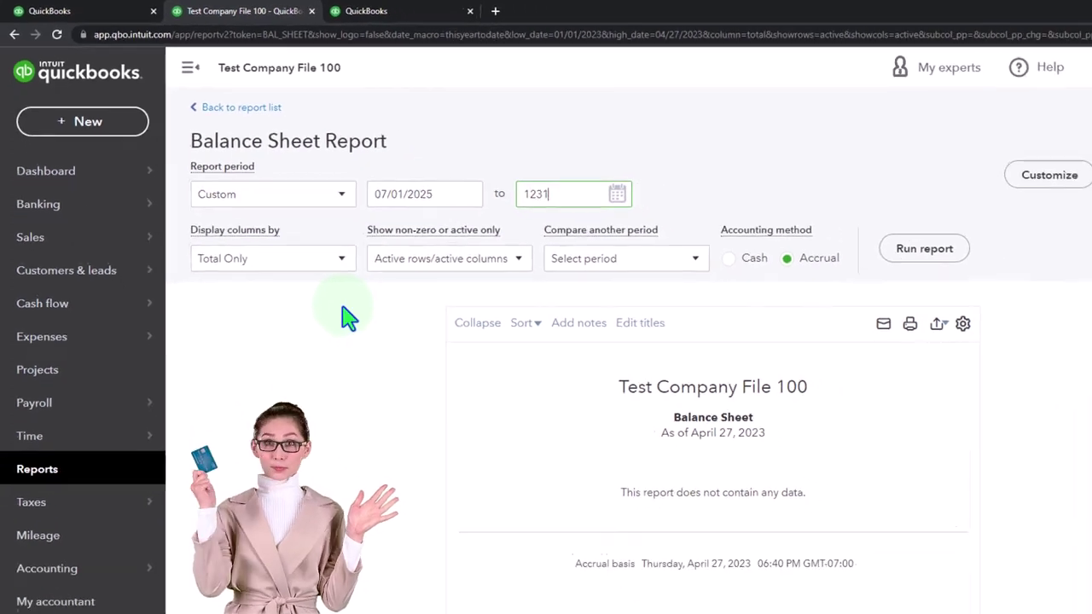
type("2025")
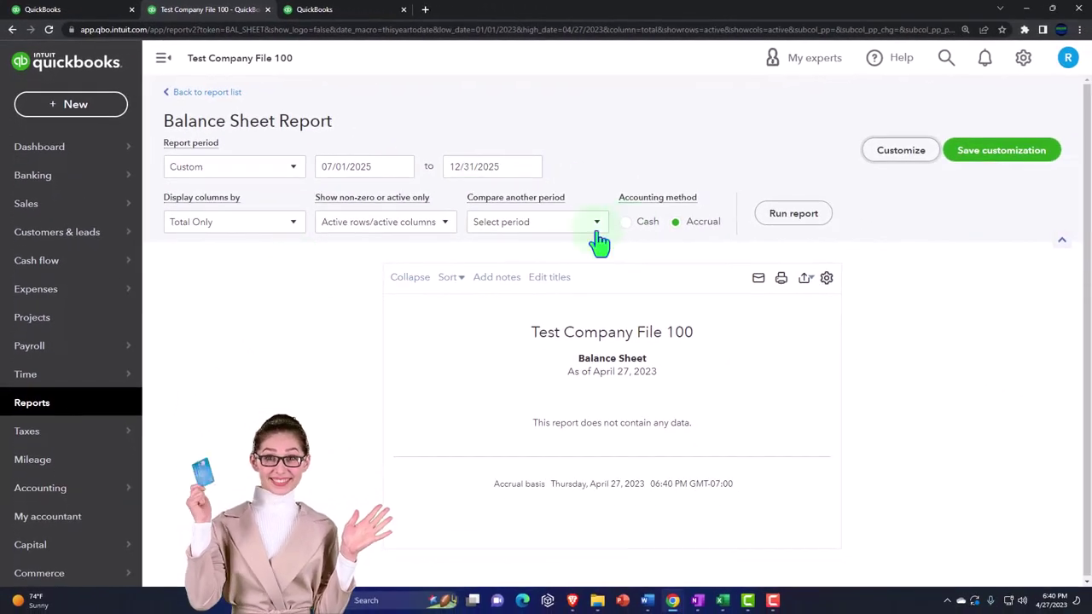
left_click(921, 257)
scroll(682, 190, "down", 2)
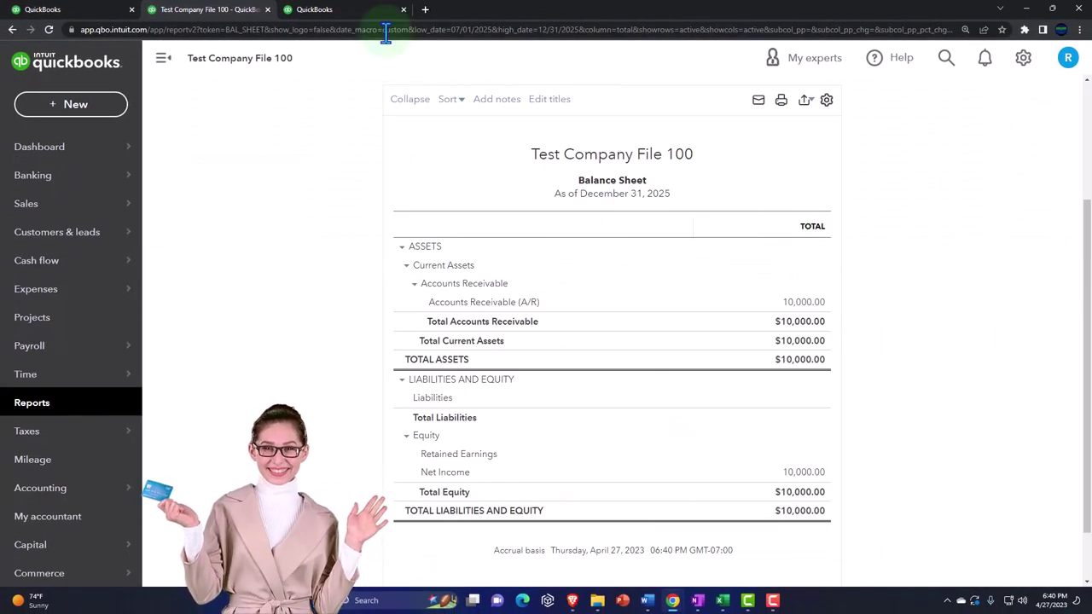
- Open the Profit and Loss report in the third Test Company File 100 tab and collapse the navigation sidebar
left_click(361, 19)
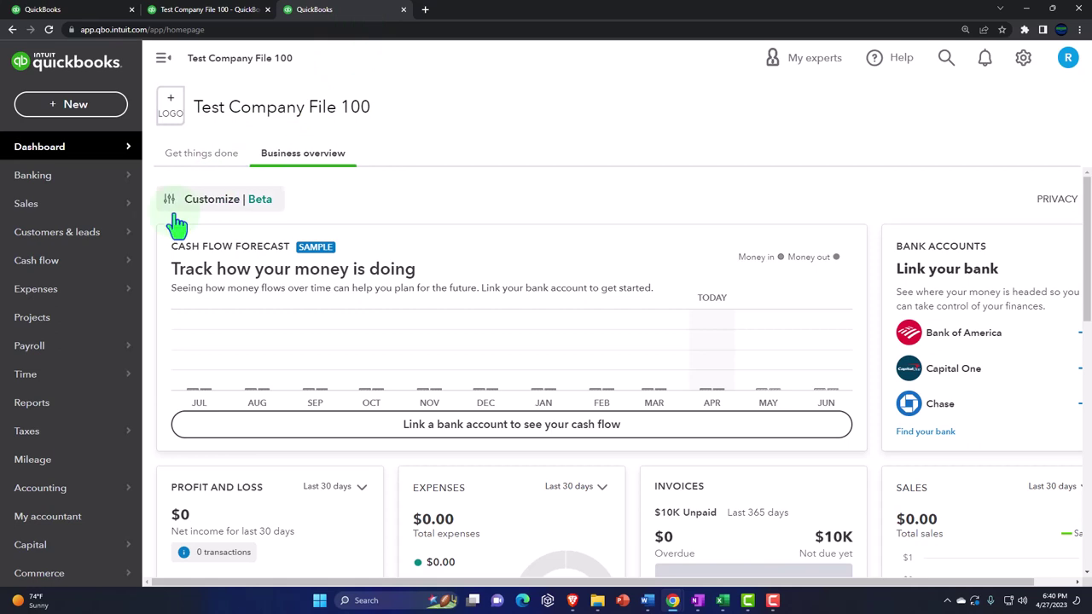
left_click(34, 404)
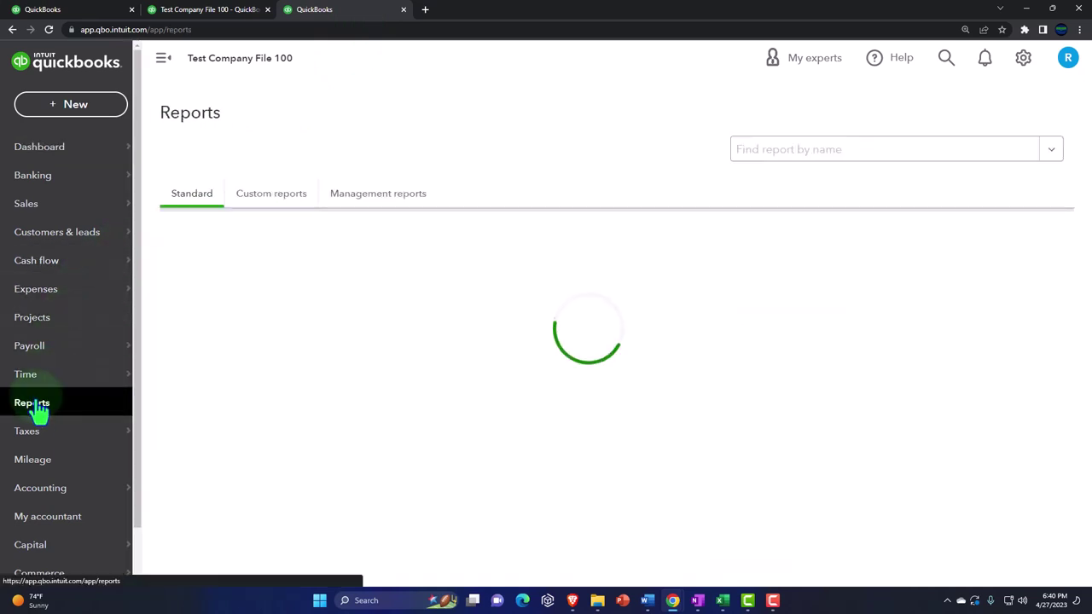
left_click(244, 365)
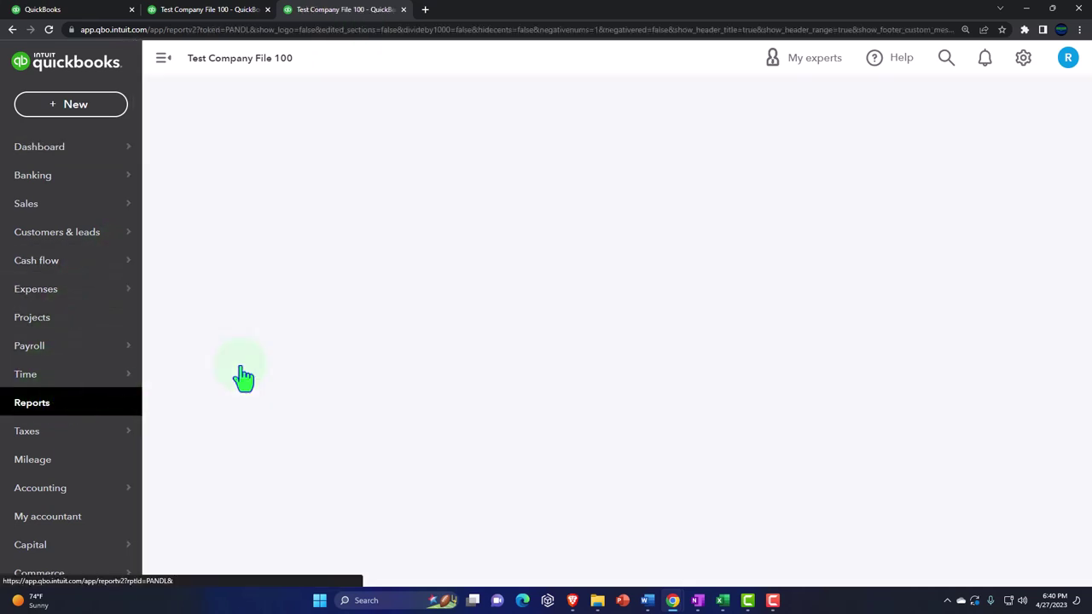
left_click(163, 57)
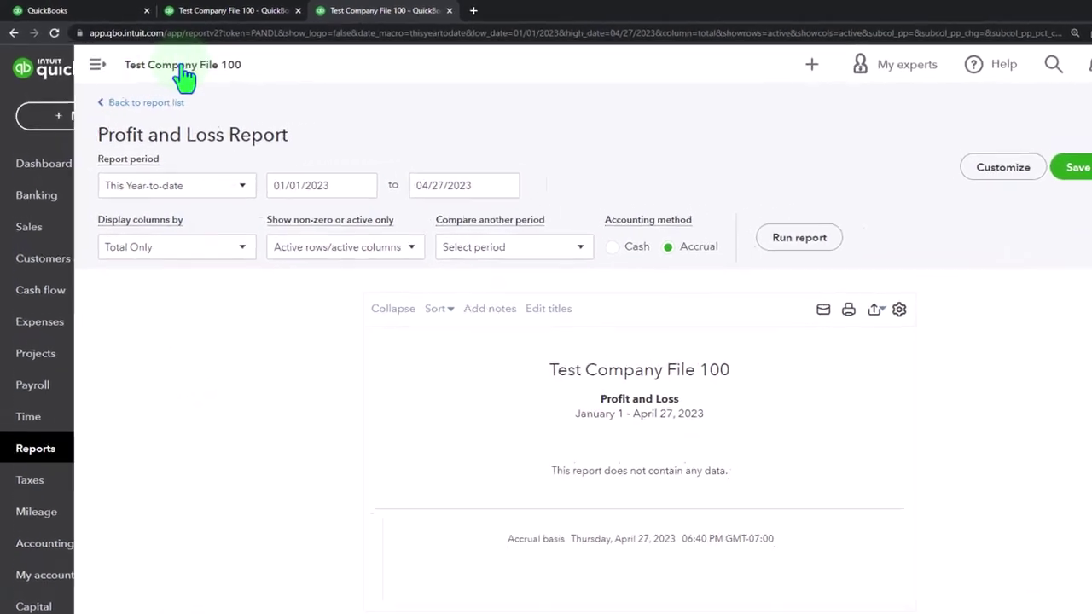
- Set the Profit and Loss report period to 07/01/2025 through 12/31/2025
left_click(367, 166)
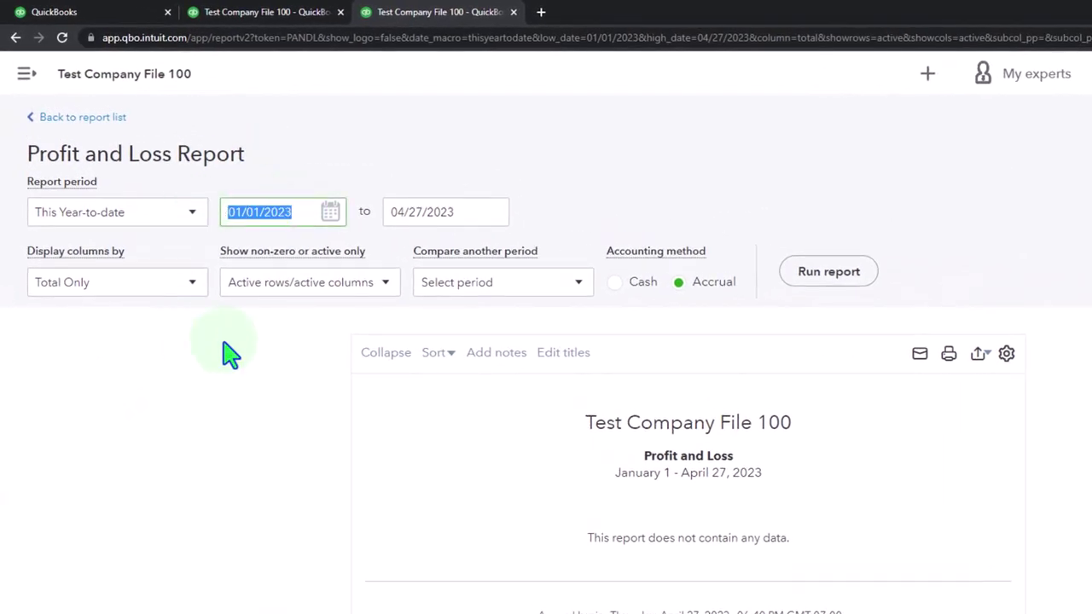
type("070125")
key("Tab")
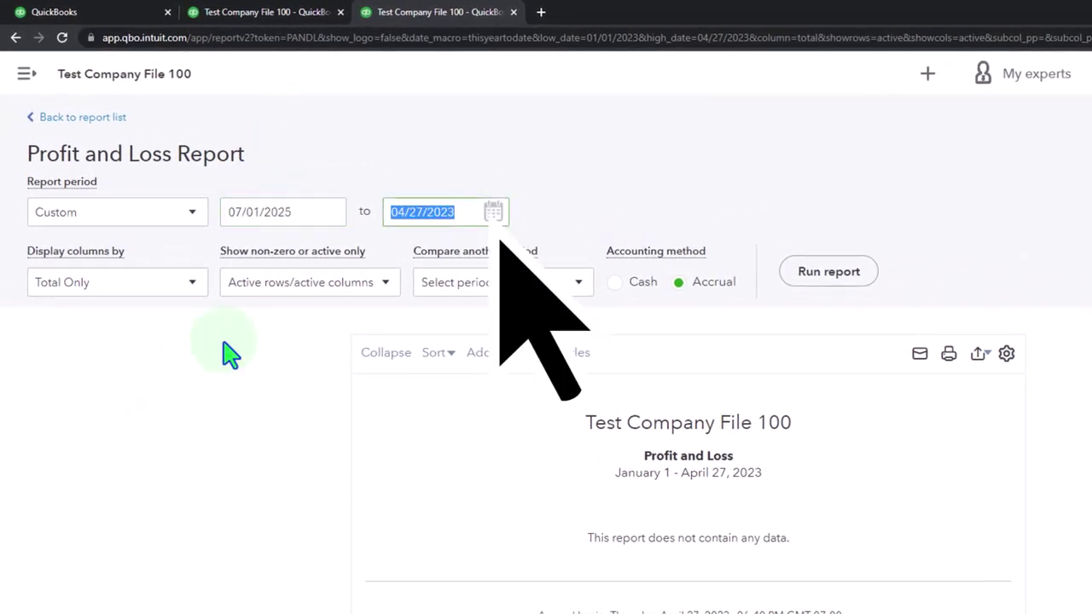
type("12/31/2025")
left_click(226, 353)
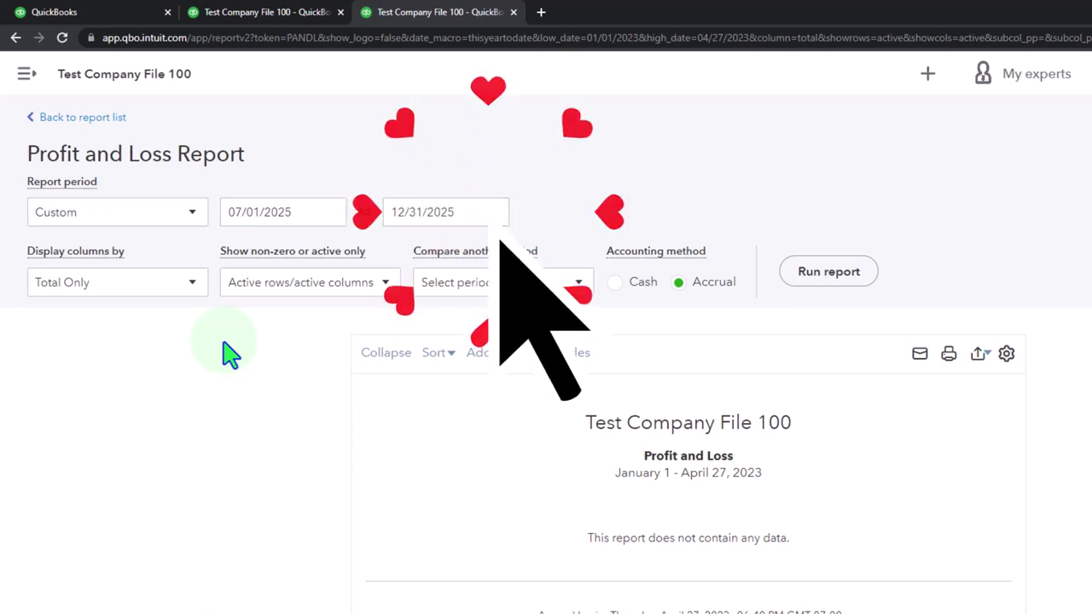
- Display the Profit and Loss columns by Months and run the report
left_click(192, 288)
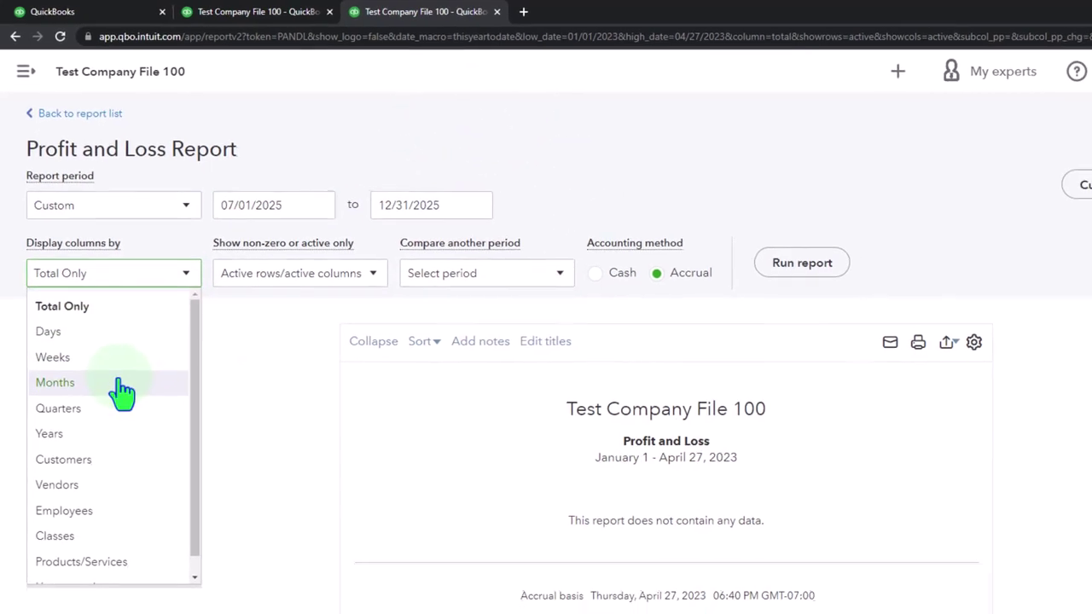
left_click(122, 384)
left_click(797, 266)
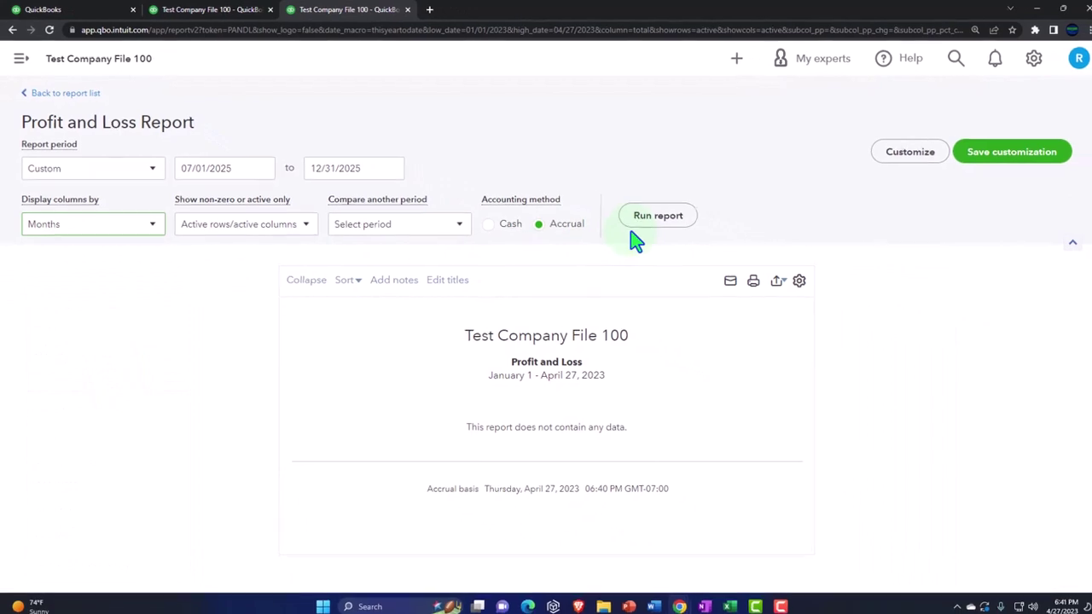
scroll(642, 232, "down", 1)
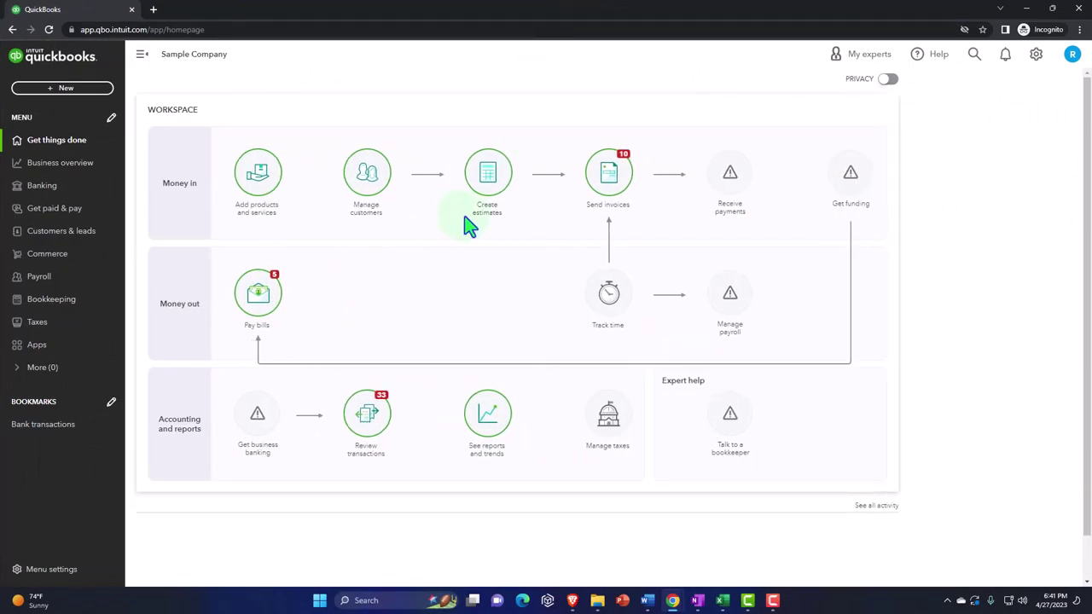
- Look up where Reports is located under Business overview in the Sample Company window
left_click(88, 169)
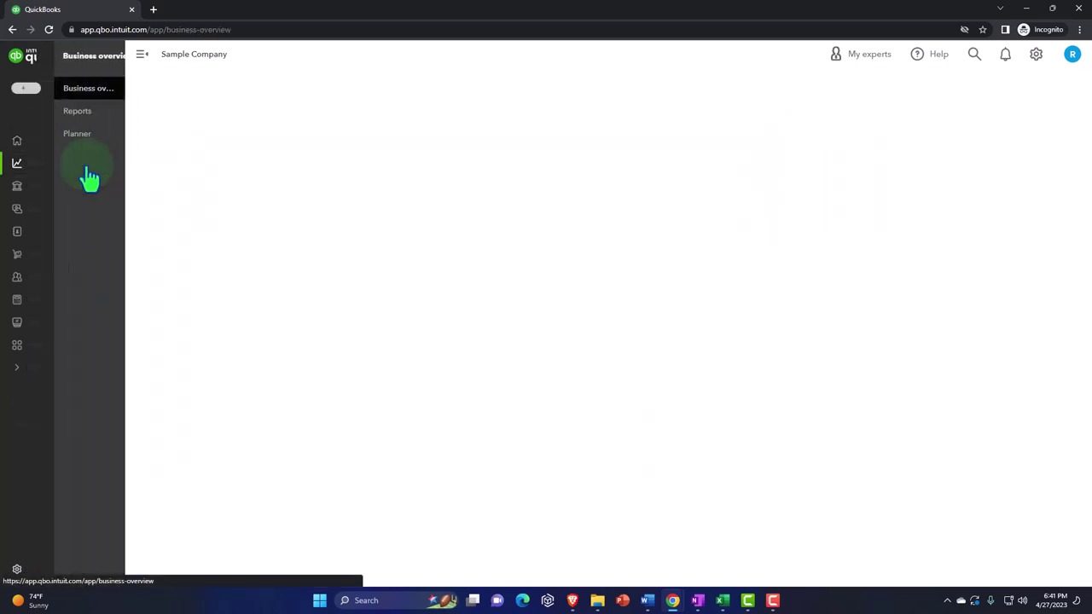
left_click(62, 120)
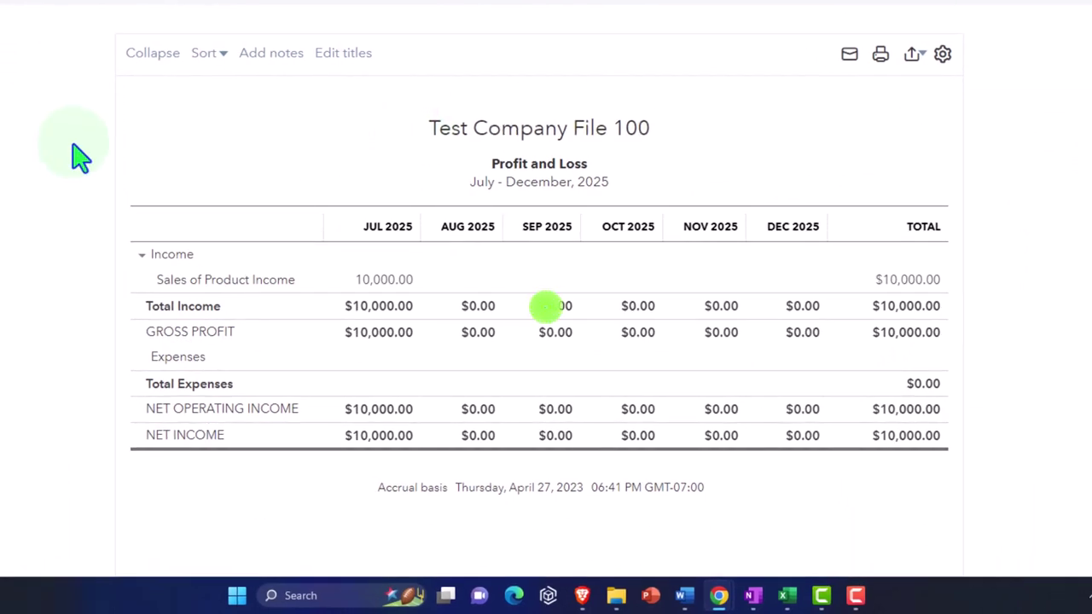
- Switch to the Worksheet Project Sheet workbook in Excel and fill the Month 1 row of the Estimated Billing Schedule, A5:C5, with light green
mouse_move(786, 595)
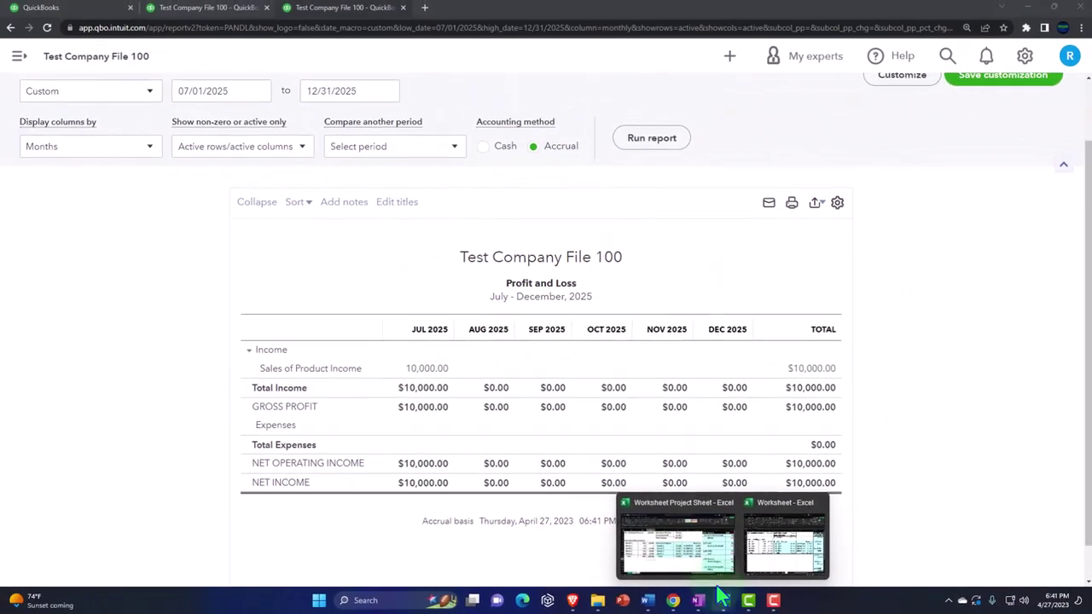
left_click(655, 512)
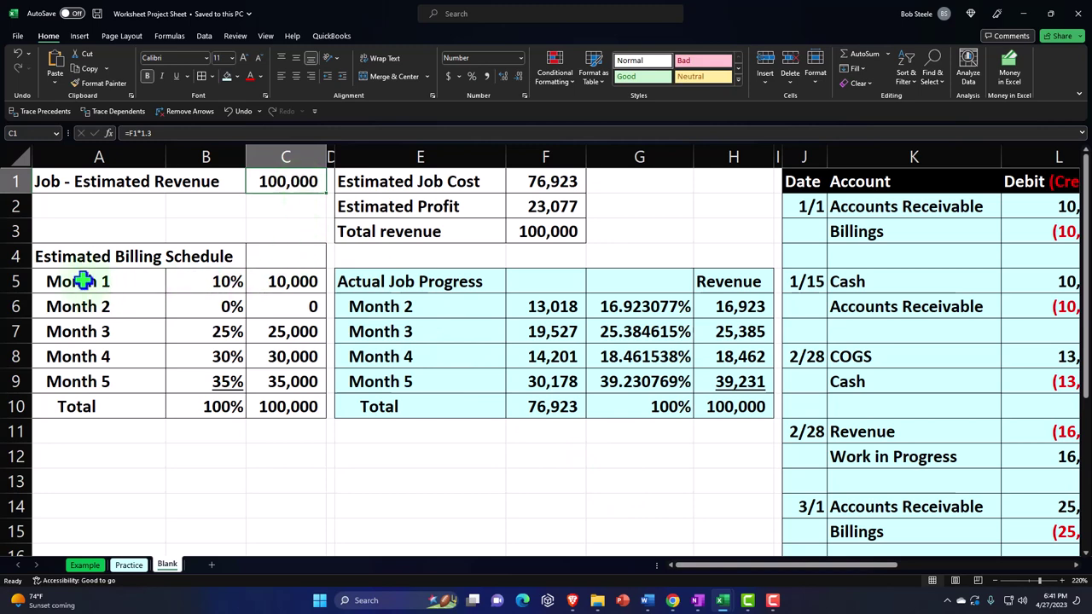
left_click_drag(83, 281, 258, 281)
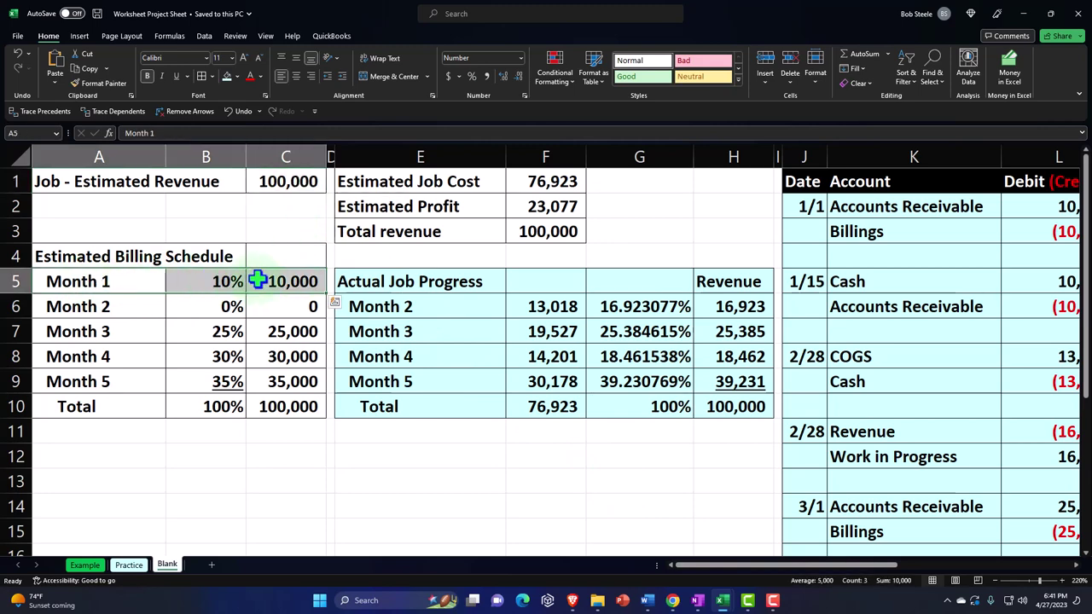
right_click(257, 280)
left_click(322, 209)
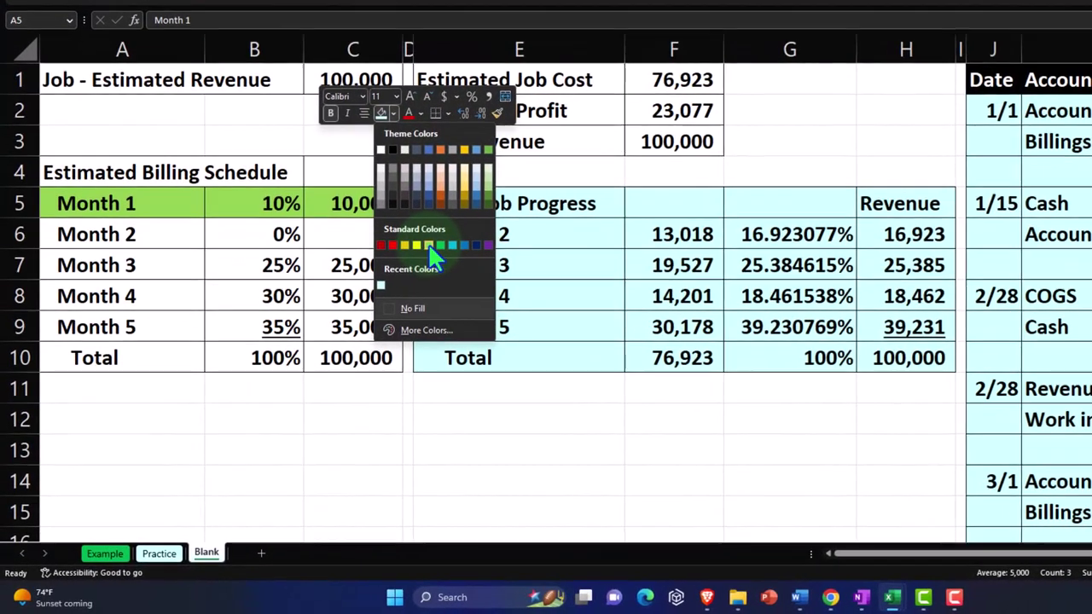
left_click(374, 291)
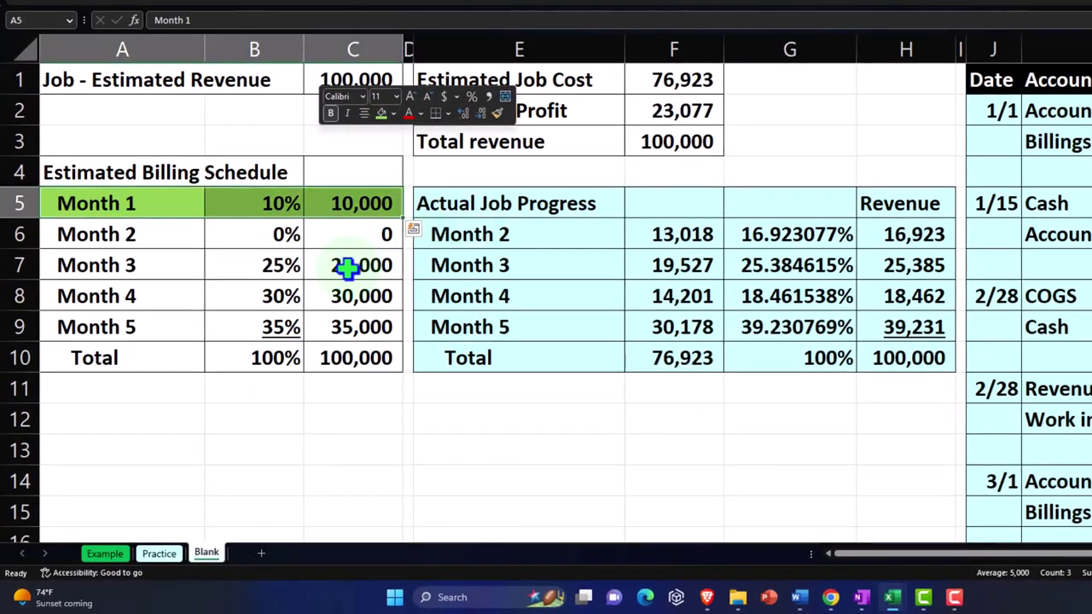
left_click(278, 291)
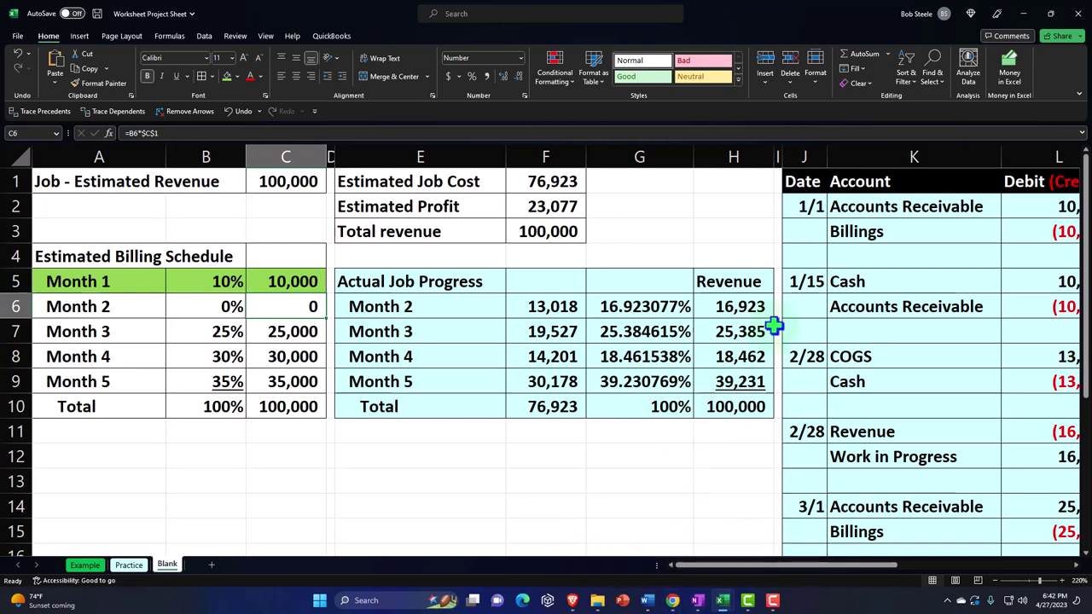
- Return to QuickBooks, open Project 1 from the Projects list in the first tab and collapse the navigation sidebar
key("alt+Tab")
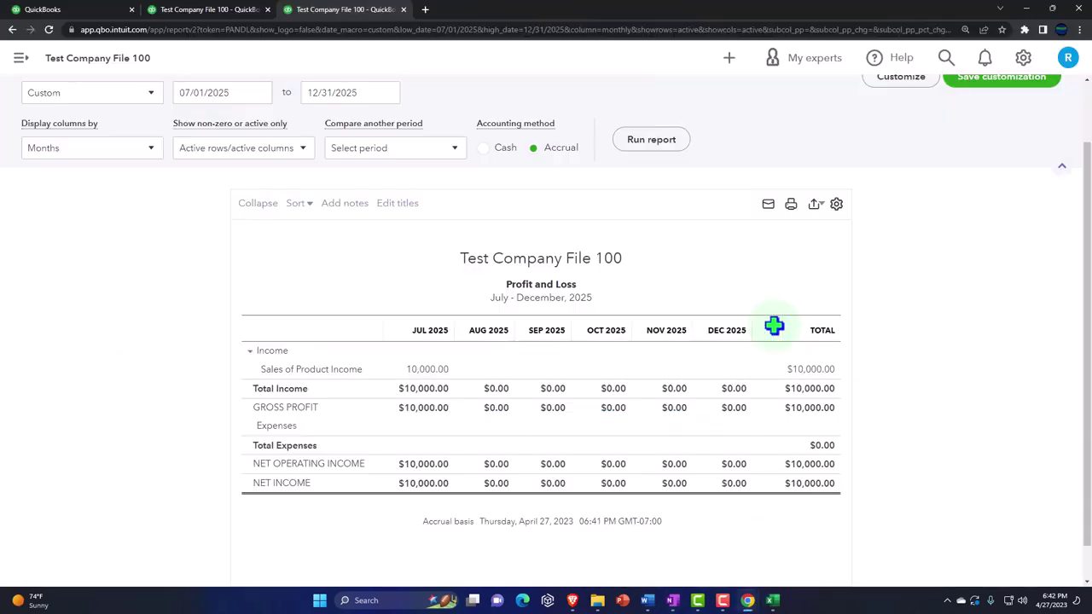
left_click(118, 11)
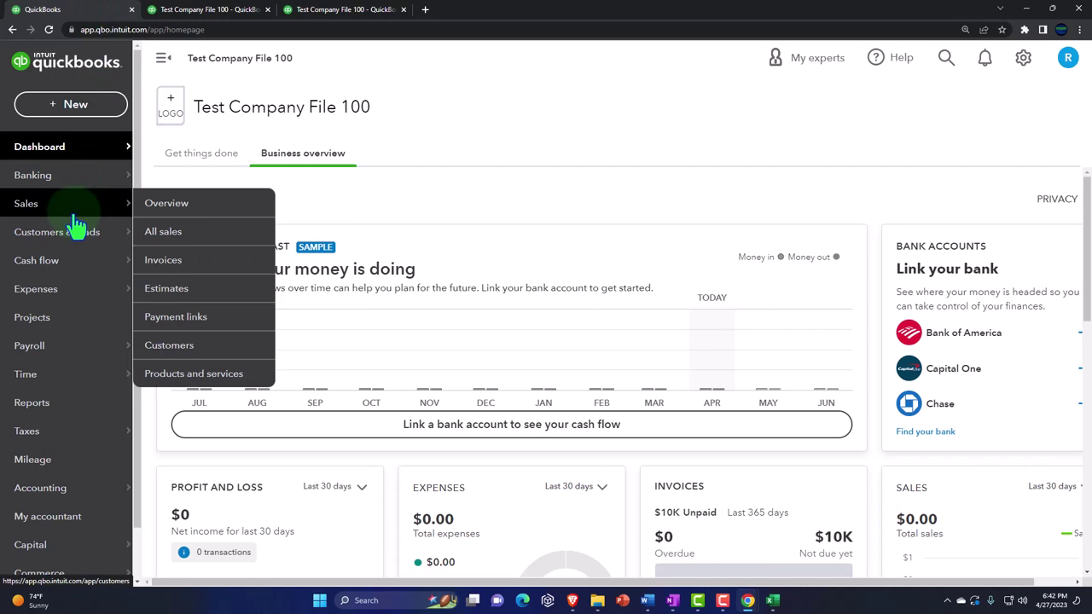
left_click(41, 320)
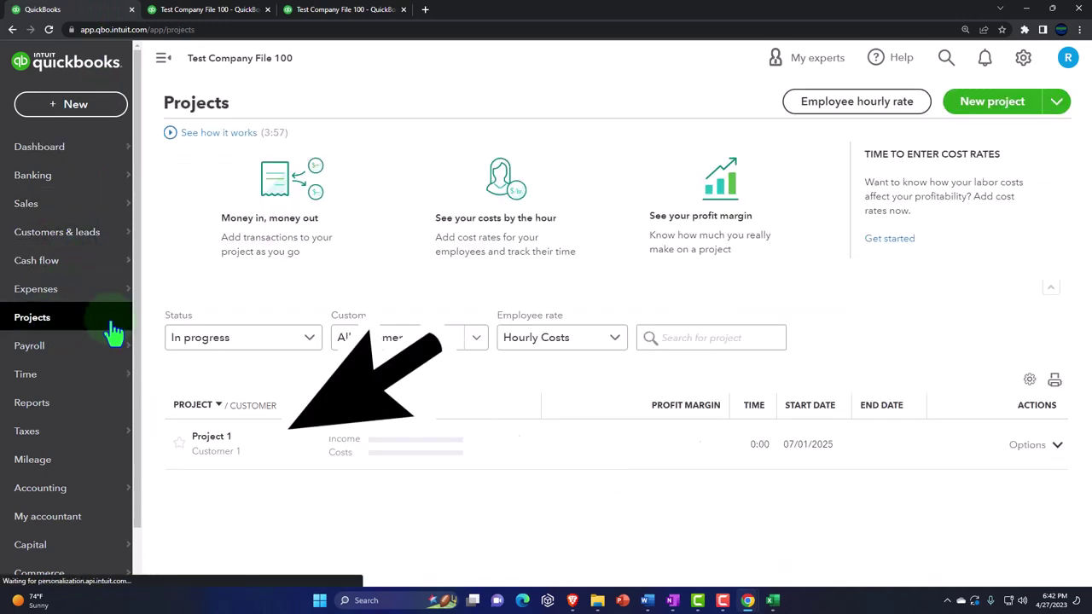
left_click(211, 437)
left_click(163, 58)
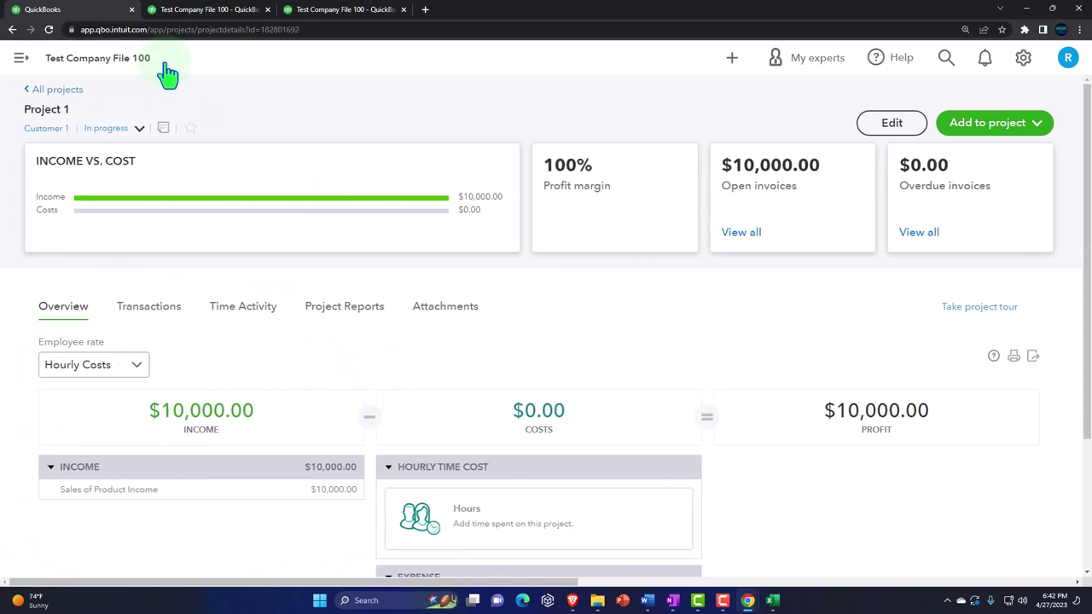
- Switch to the Worksheet Project Sheet workbook in Excel and fill the Month 2 row of Actual Job Progress, E6:H6, with light green
mouse_move(773, 599)
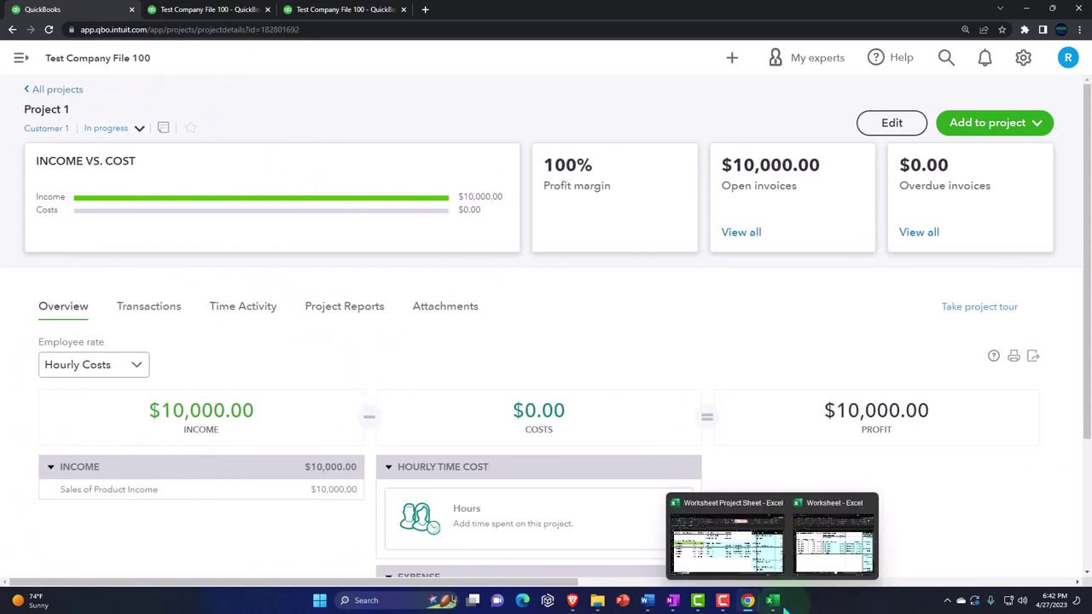
left_click(751, 540)
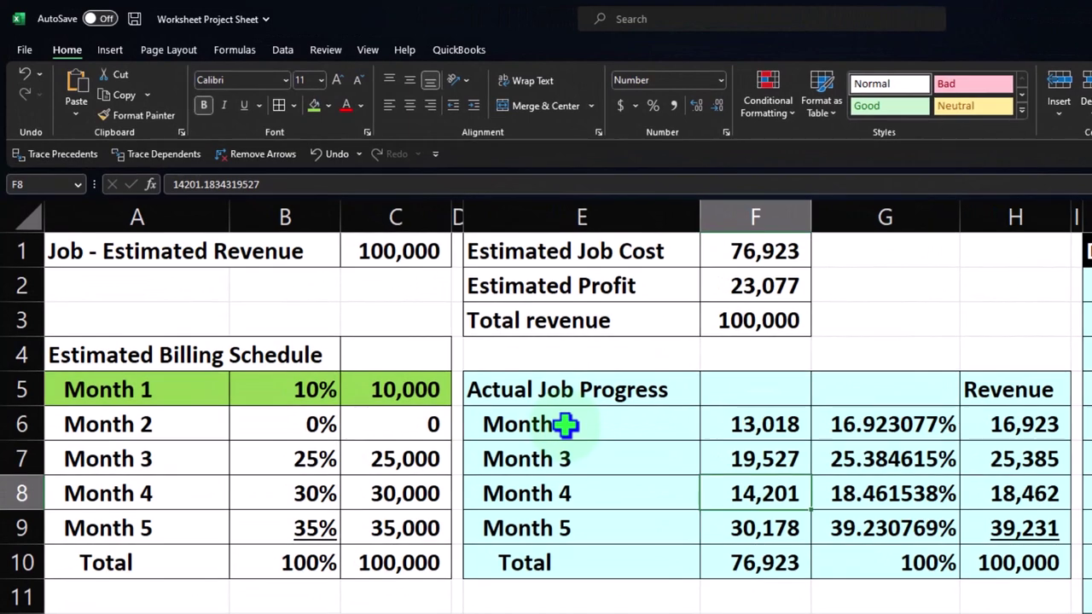
left_click_drag(566, 425, 1000, 425)
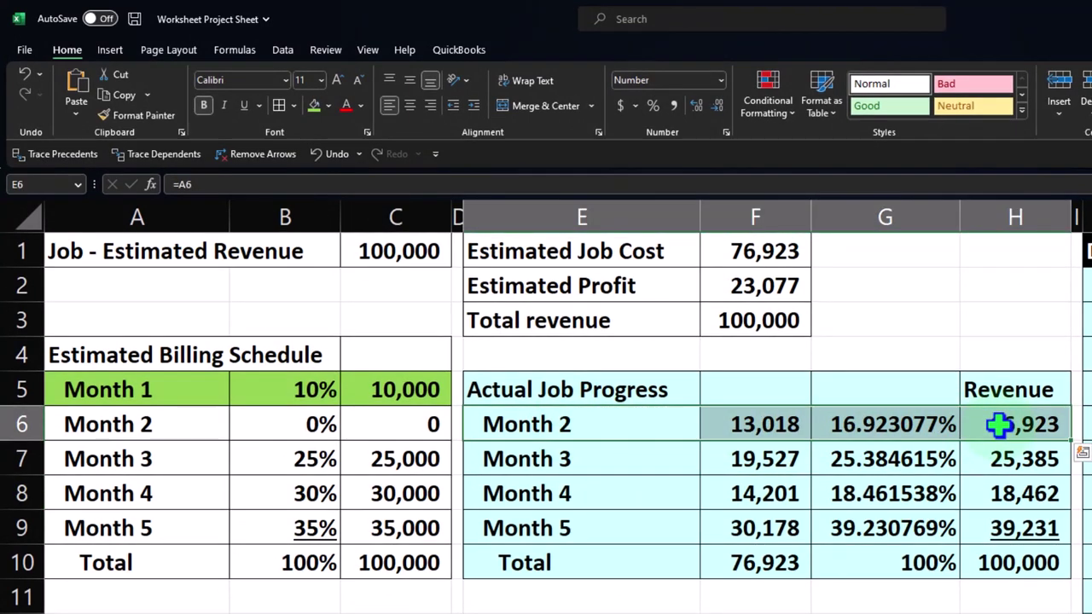
left_click(313, 107)
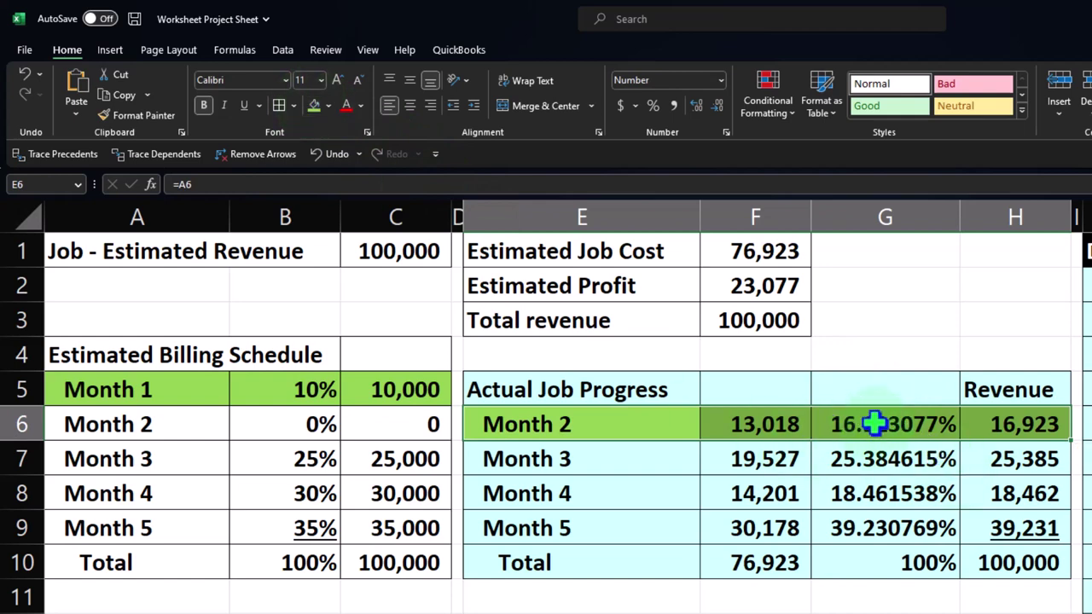
- Change the fill of the Month 2 percentage and revenue cells, G6:H6, back to the recent light blue color
left_click_drag(875, 424, 971, 427)
left_click(329, 105)
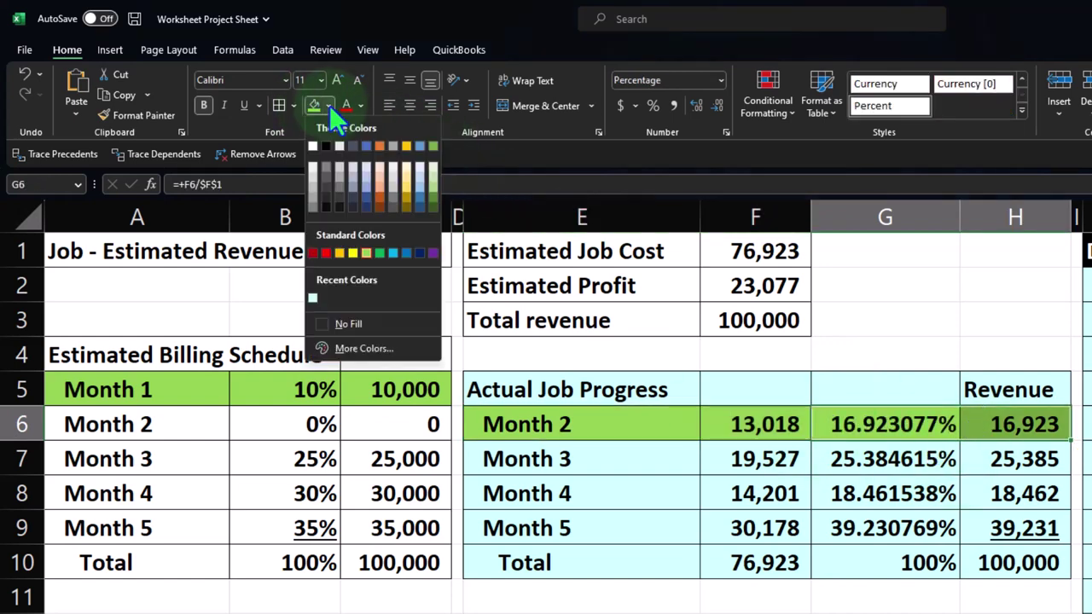
left_click(320, 315)
left_click(671, 493)
left_click(744, 427)
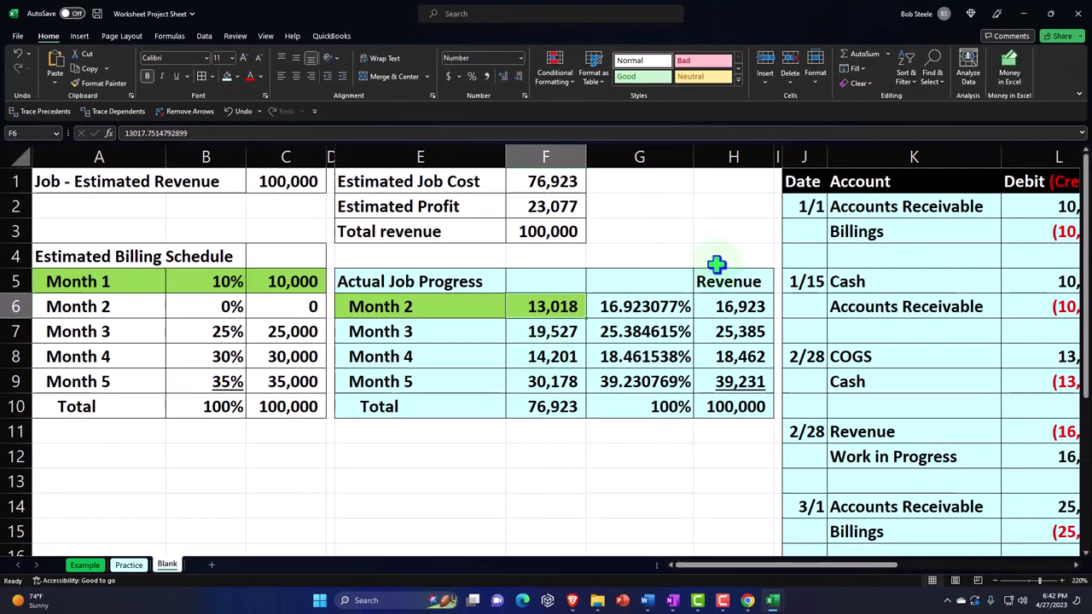
- Return to QuickBooks, add a new expense to Project 1 and choose Vendor 1 as the payee
left_click(1027, 14)
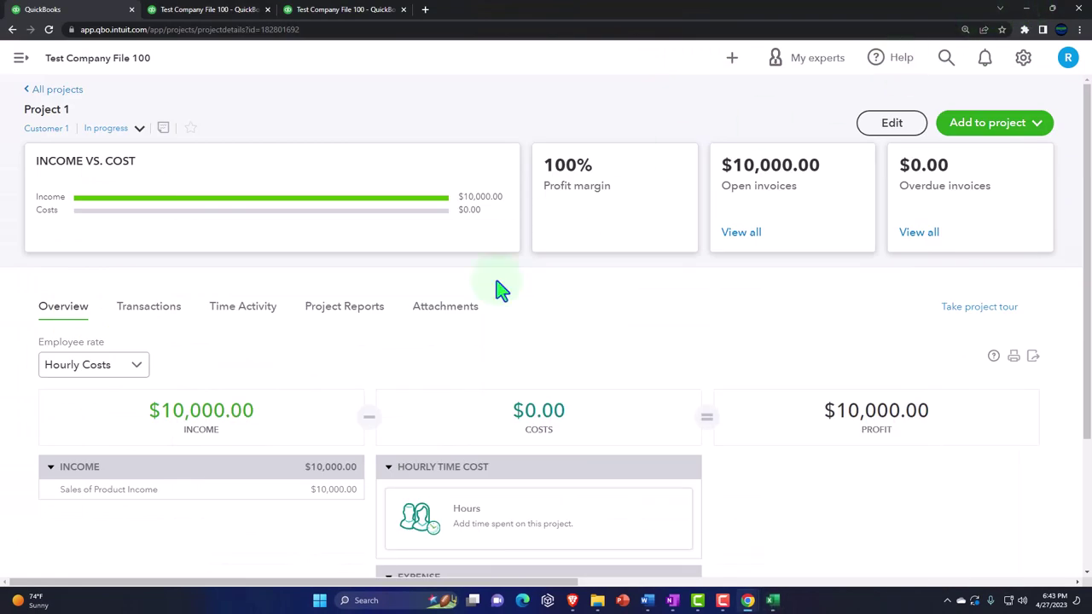
left_click(1041, 125)
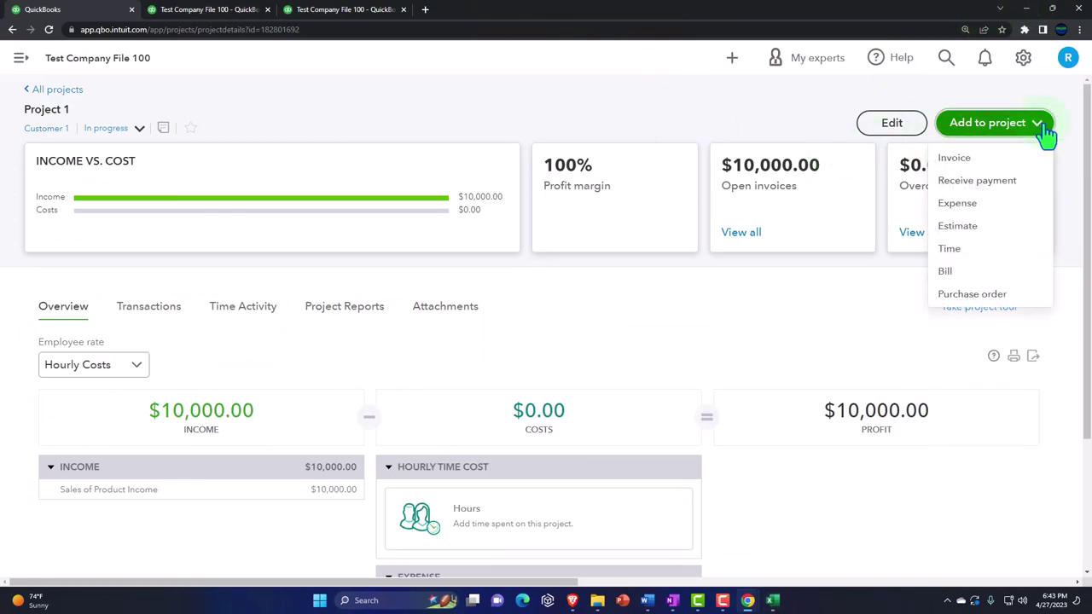
left_click(961, 205)
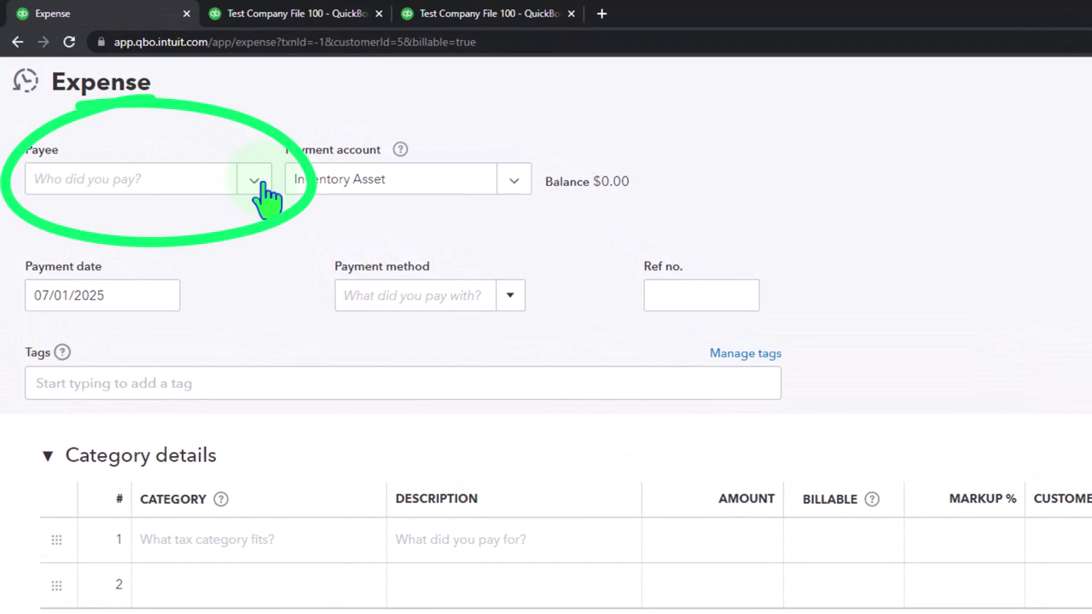
left_click(254, 181)
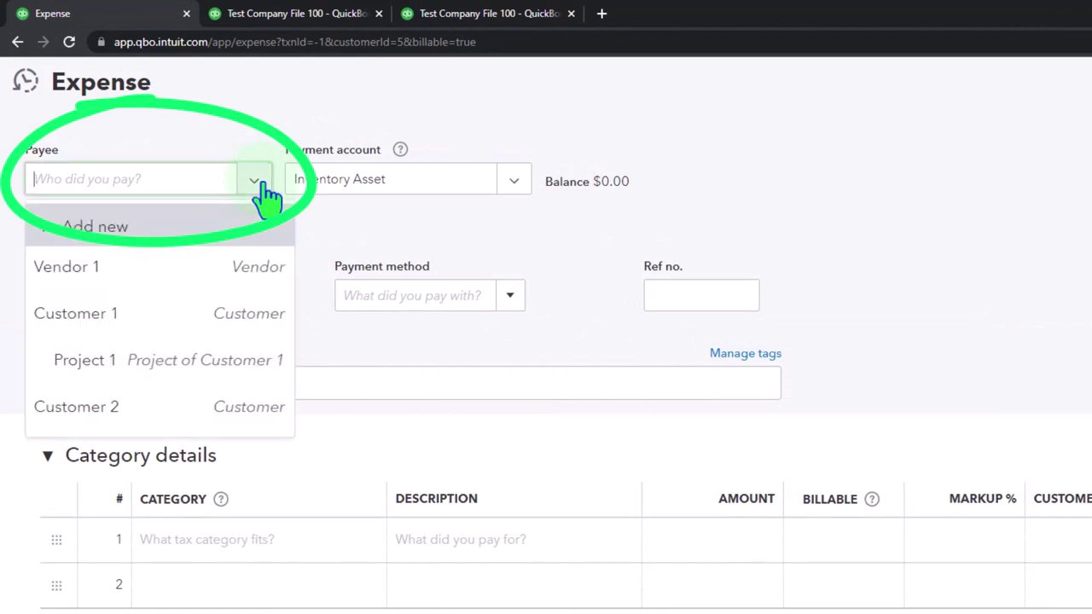
left_click(89, 281)
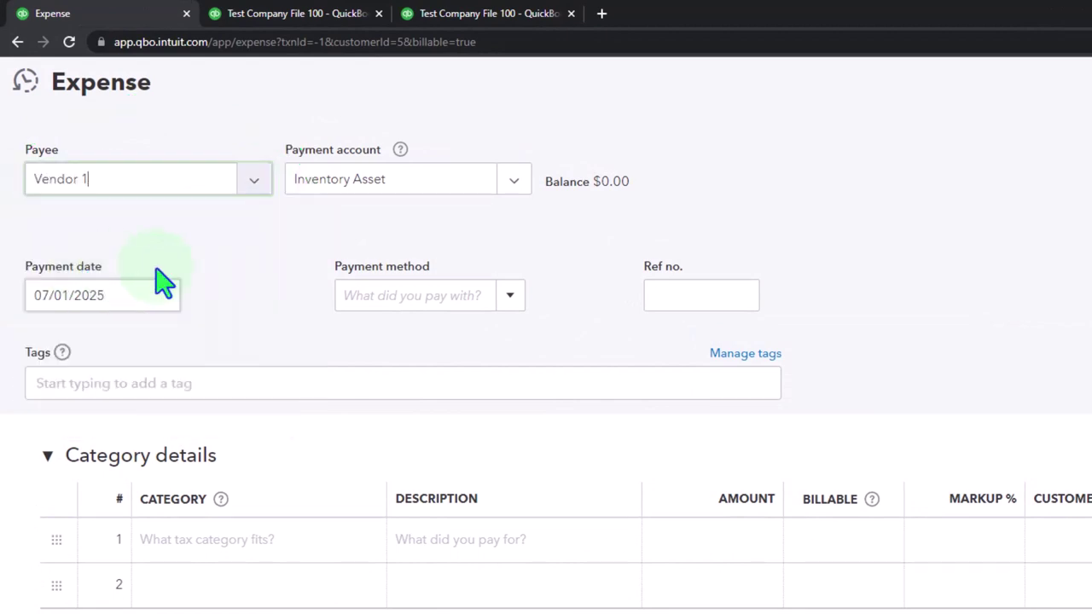
key("Tab")
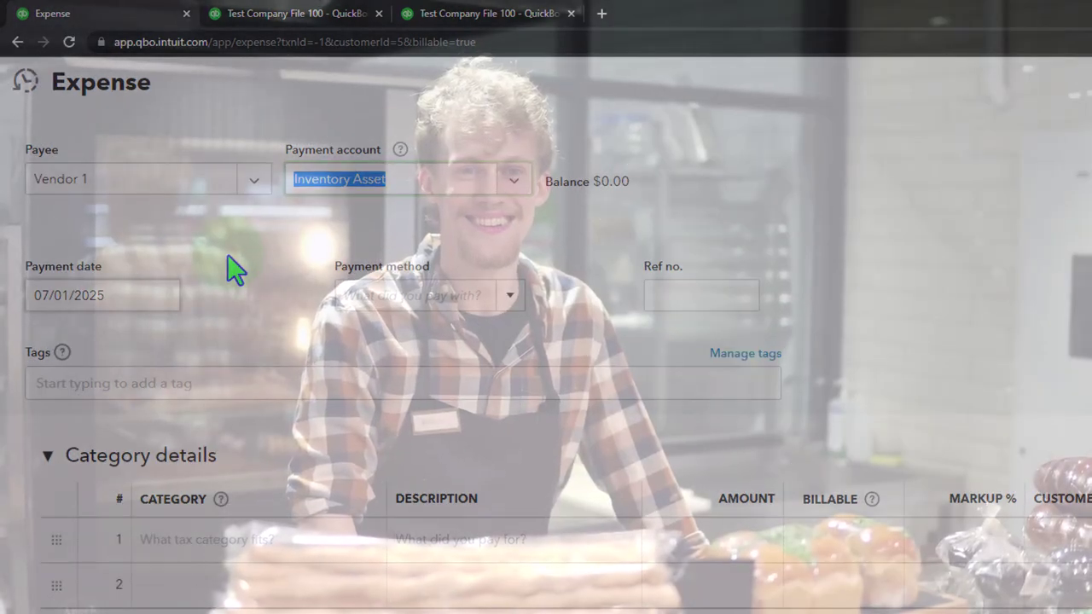
left_click(233, 269)
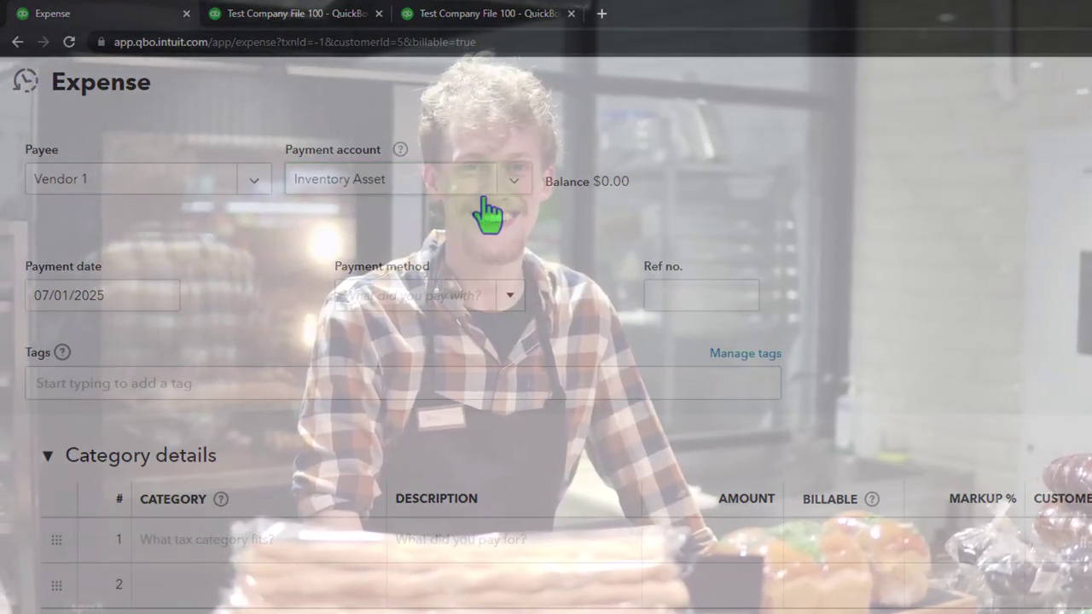
- Create a new Bank account with detail type Checking, named Checking, as the expense's payment account
left_click(515, 182)
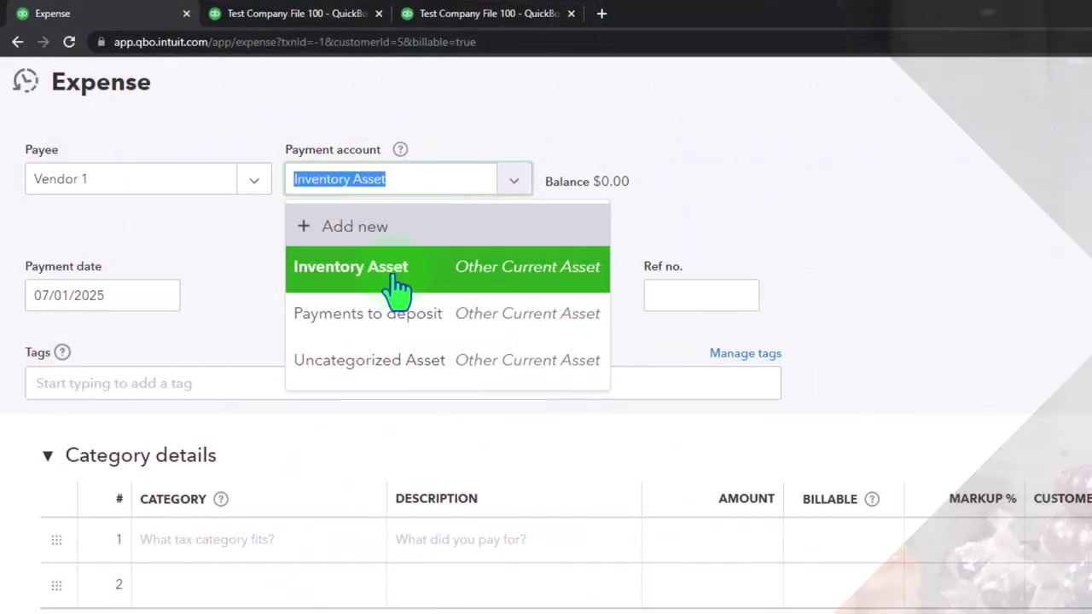
left_click(367, 231)
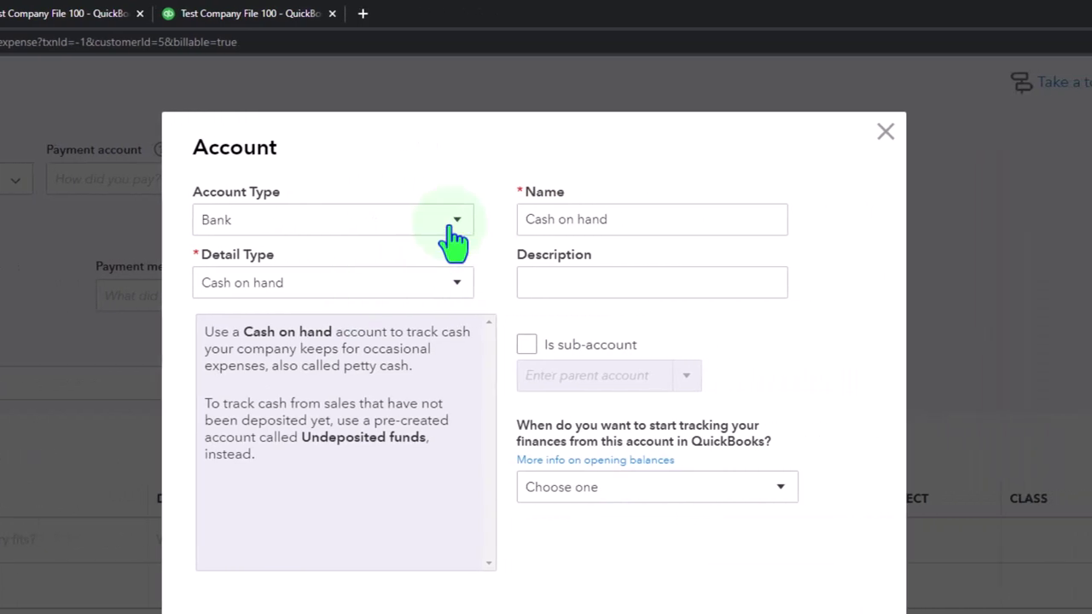
left_click(432, 286)
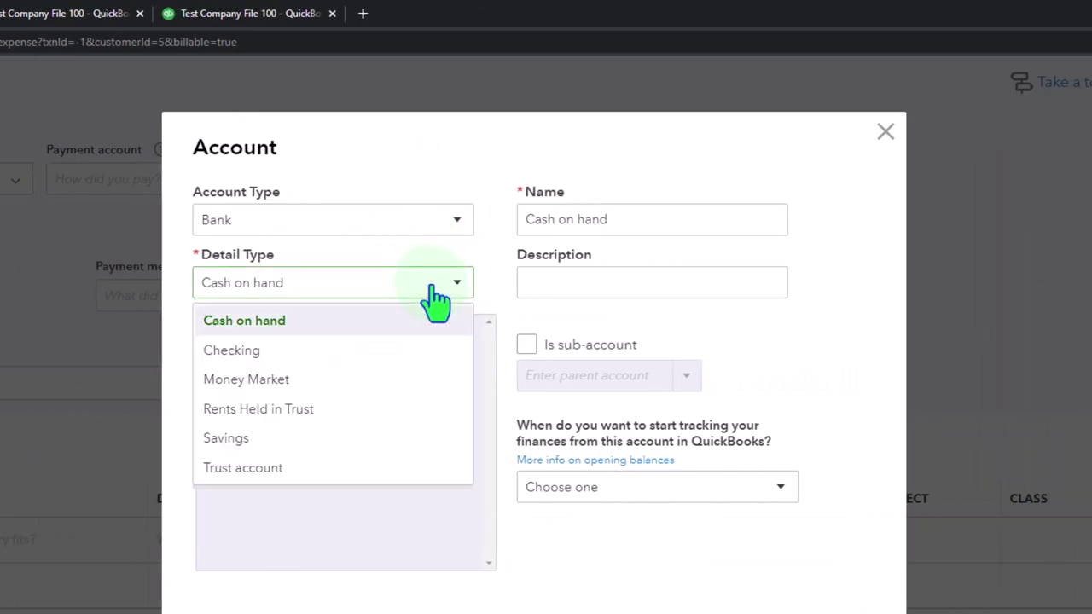
left_click(378, 356)
double_click(614, 220)
left_click(613, 220)
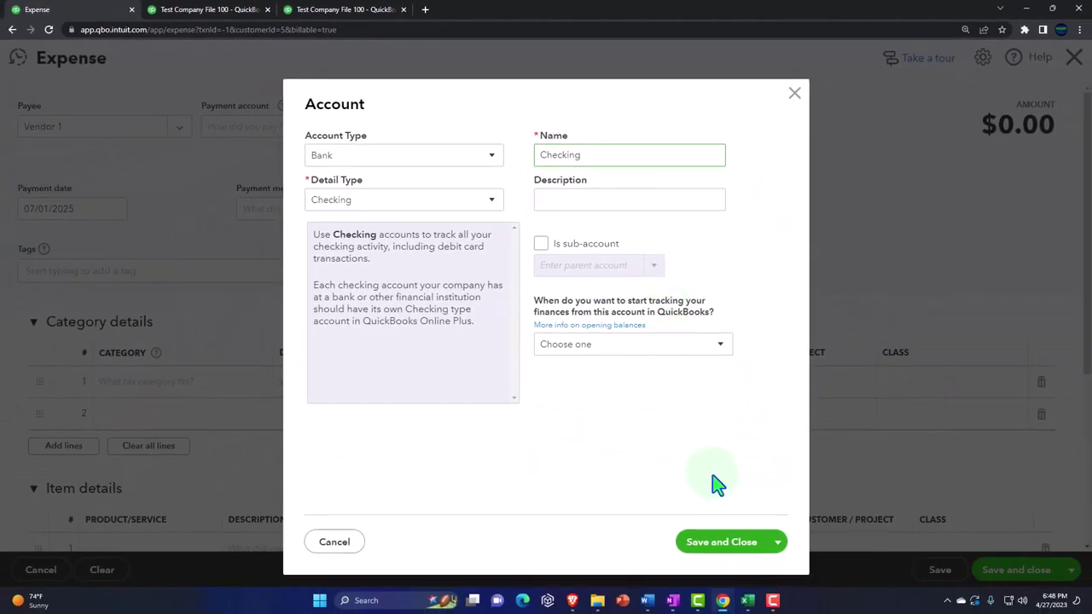
left_click(722, 546)
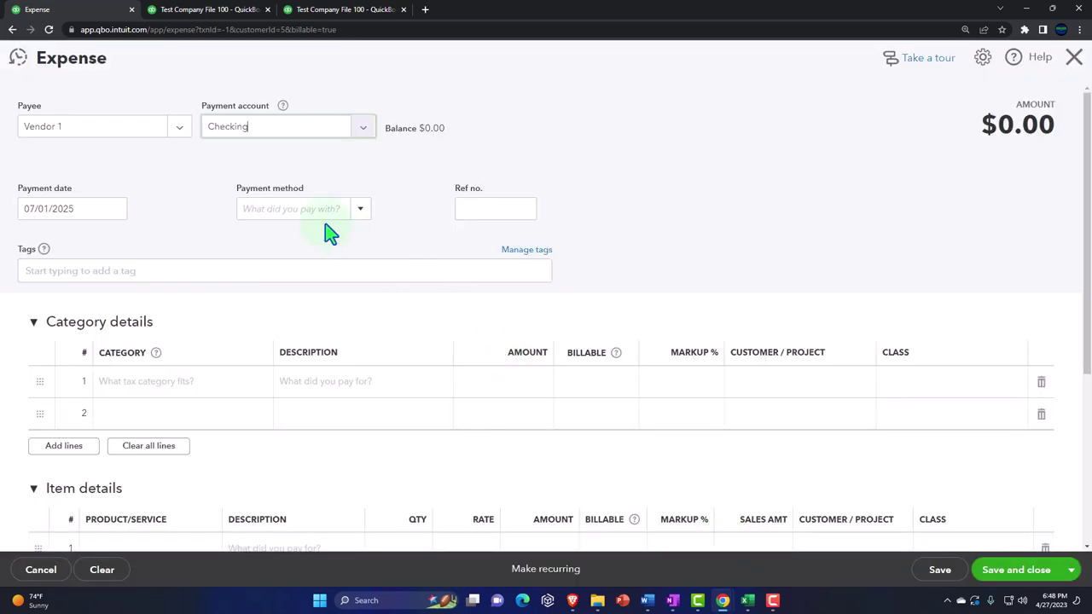
- Set the expense's payment date to 08/15/2025
key("Tab")
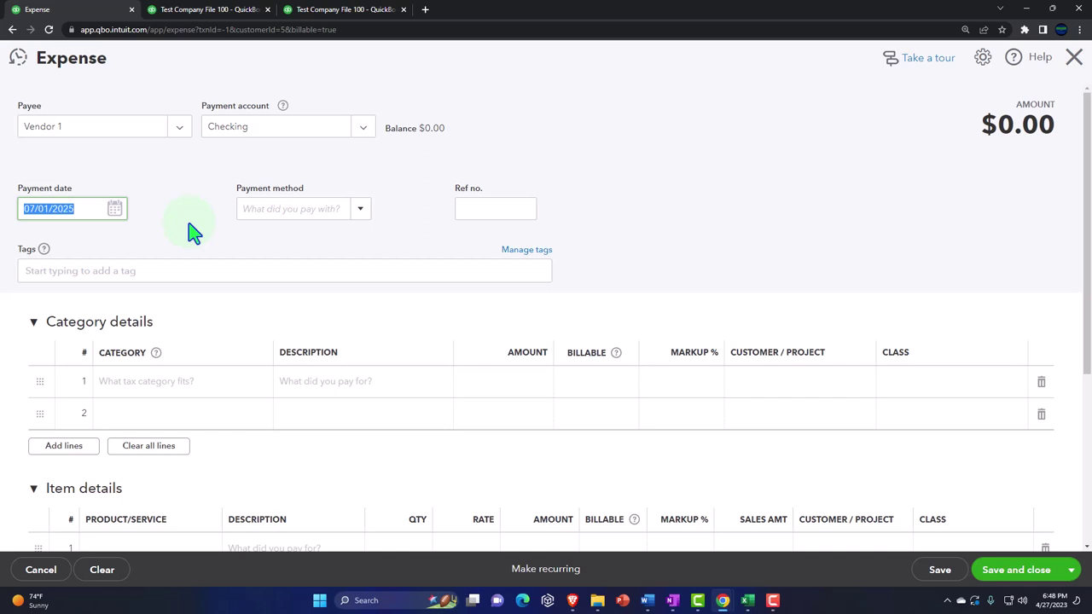
type("08/15/2025")
key("Tab")
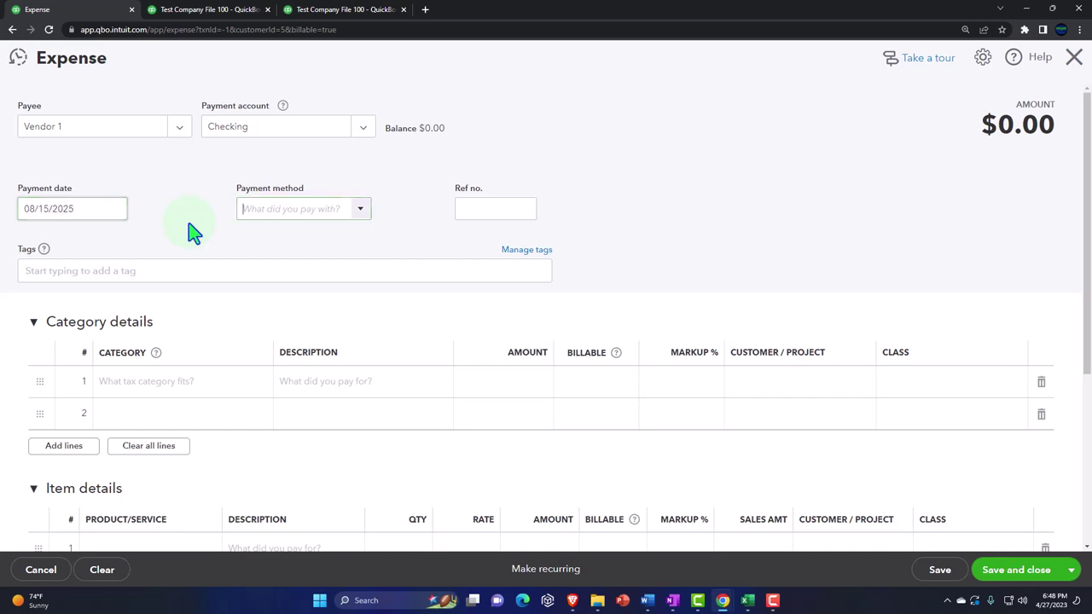
- Tag the expense with Project #1 and collapse its Category details section
key("Tab")
key("Tab")
key("Tab")
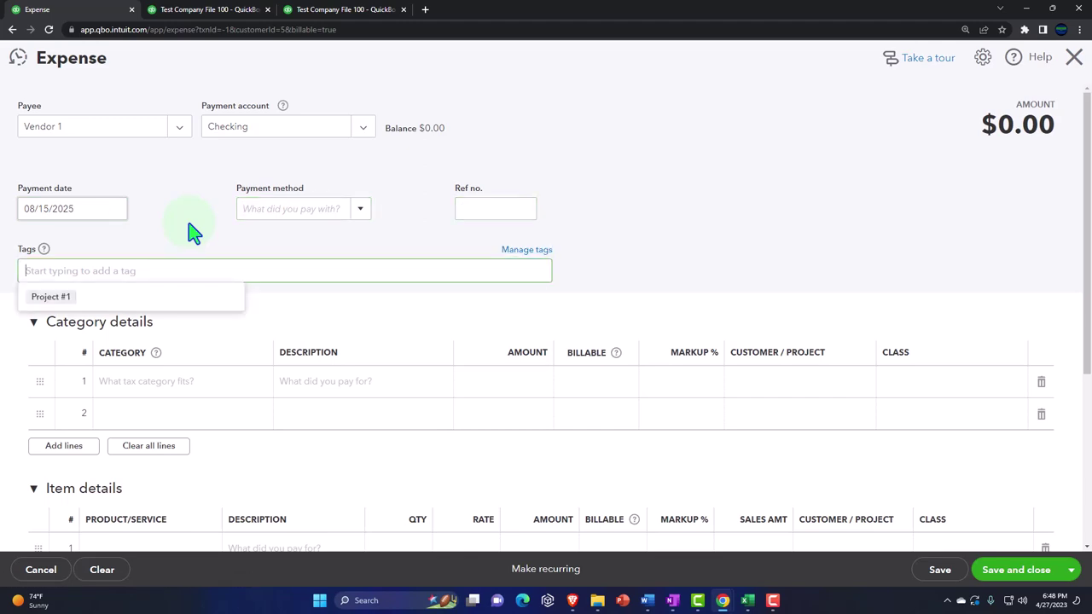
left_click(52, 297)
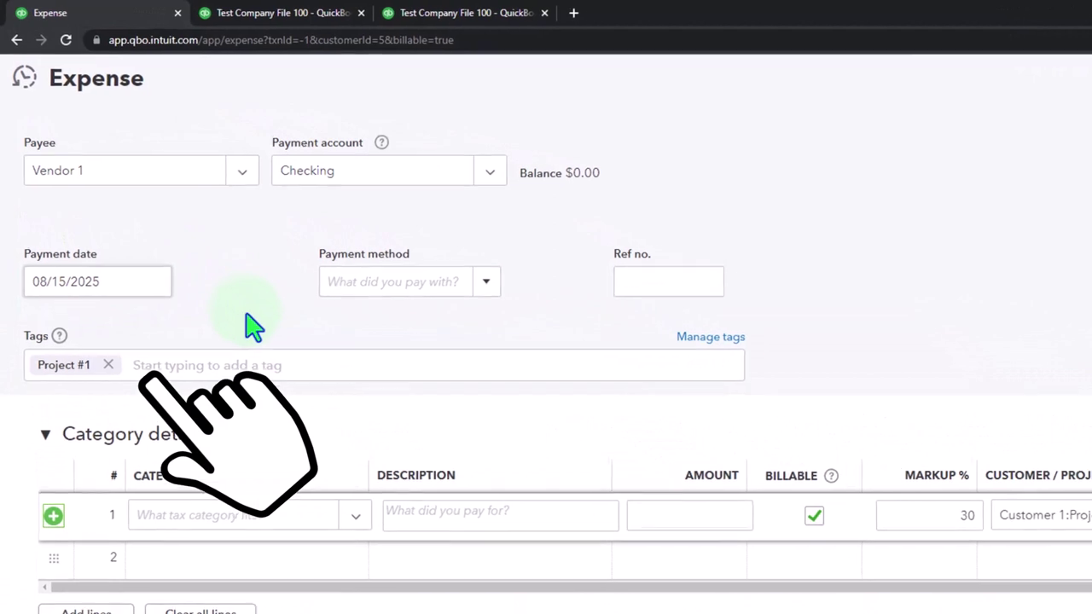
key("Tab")
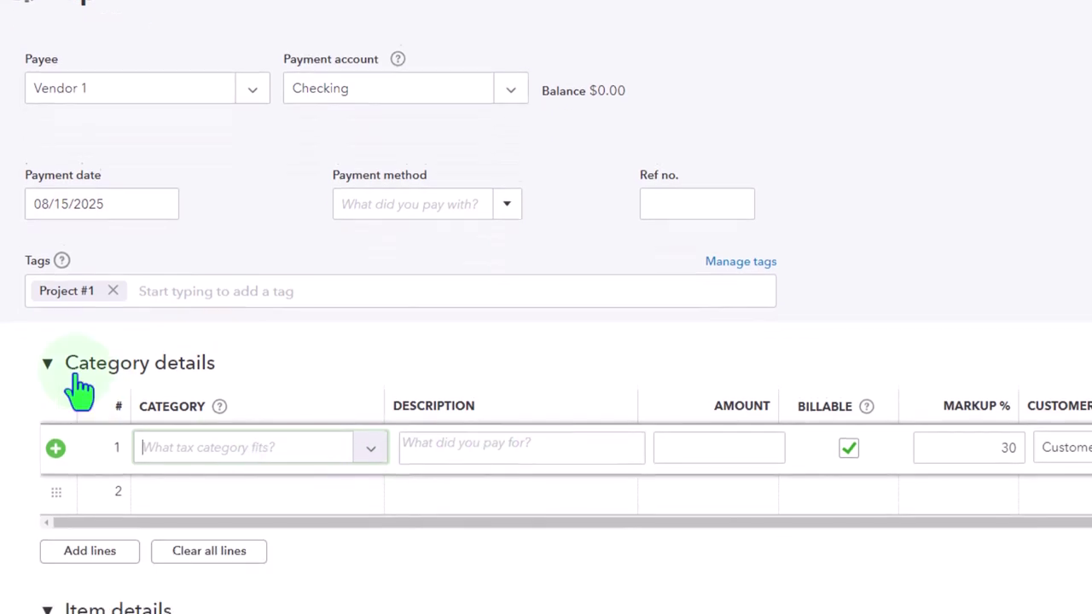
left_click(48, 256)
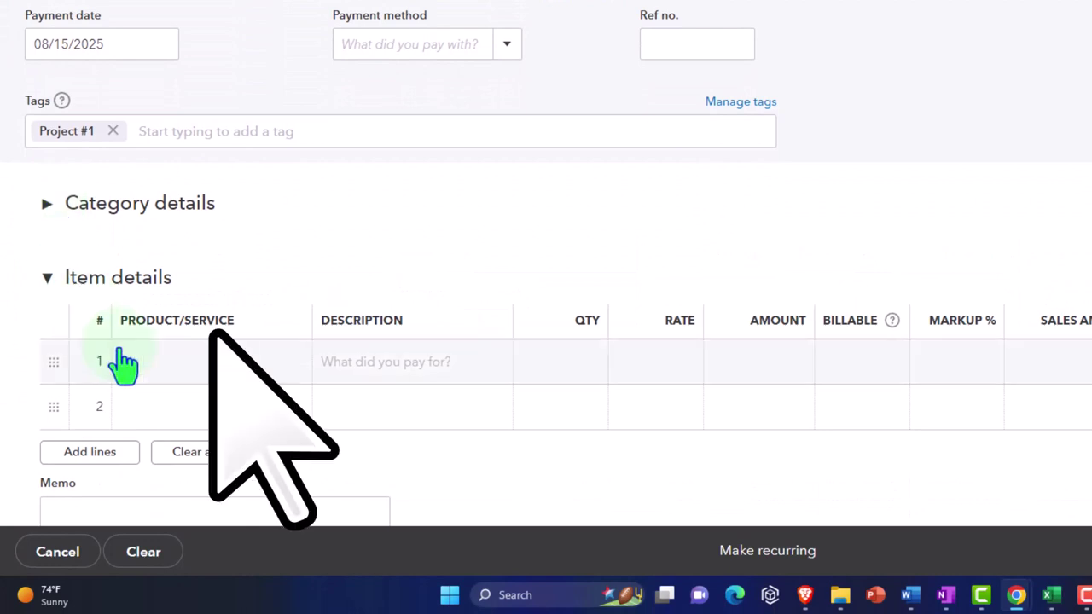
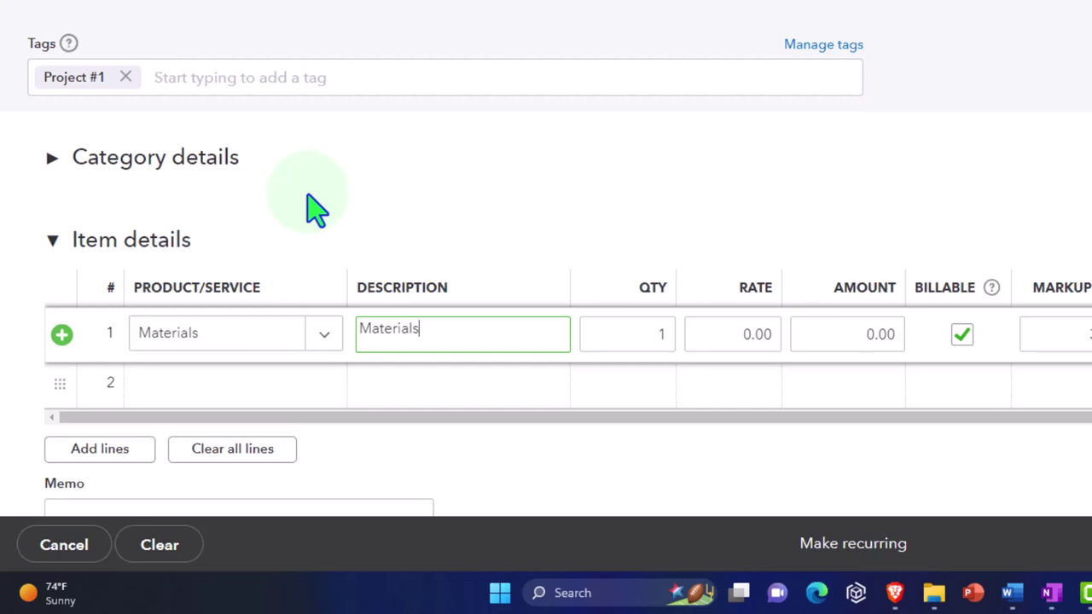
- Check the Month 2 job cost in the Excel worksheet, return to QuickBooks and set the Materials line's amount to 6,000
key("Tab")
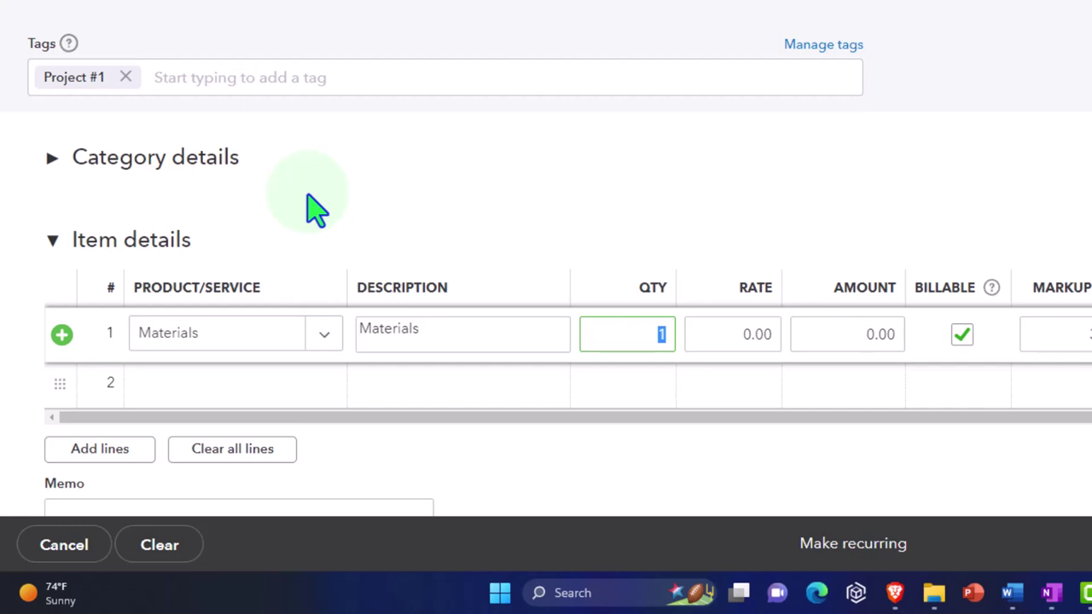
key("Tab")
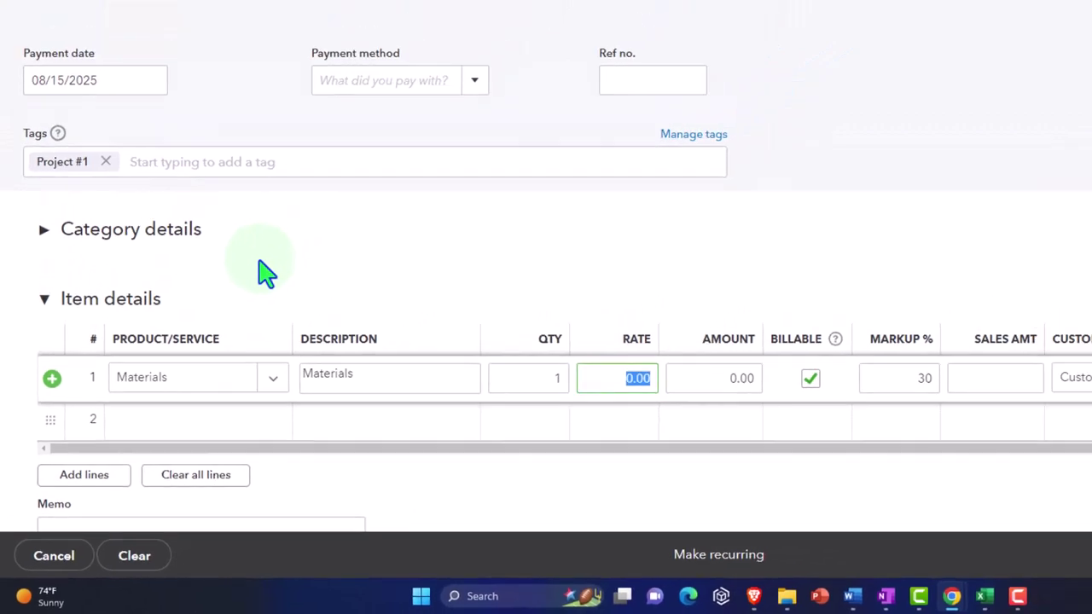
key("Tab")
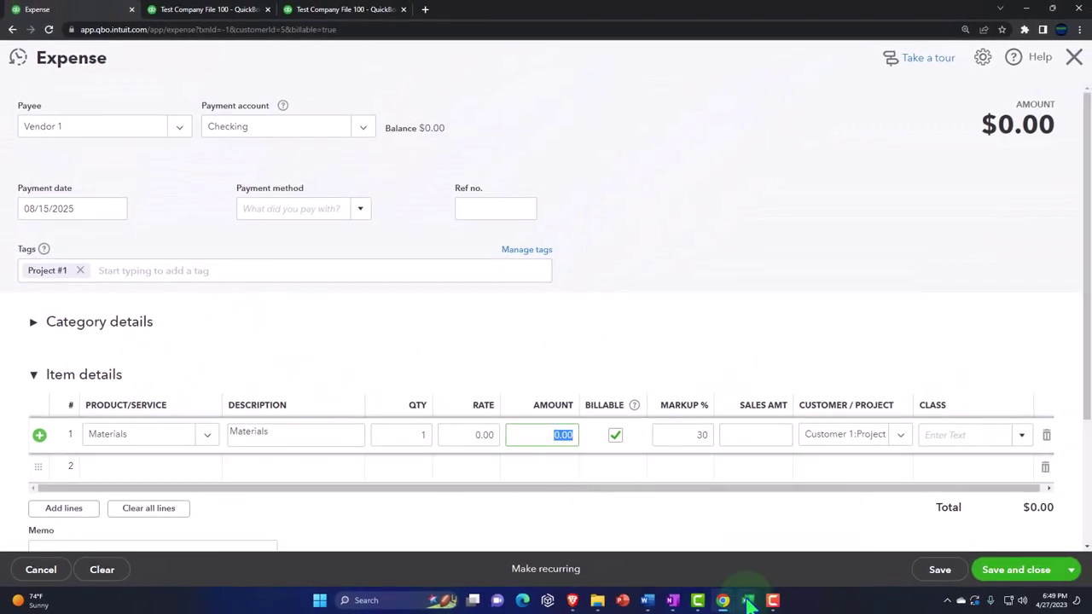
mouse_move(844, 598)
left_click(721, 557)
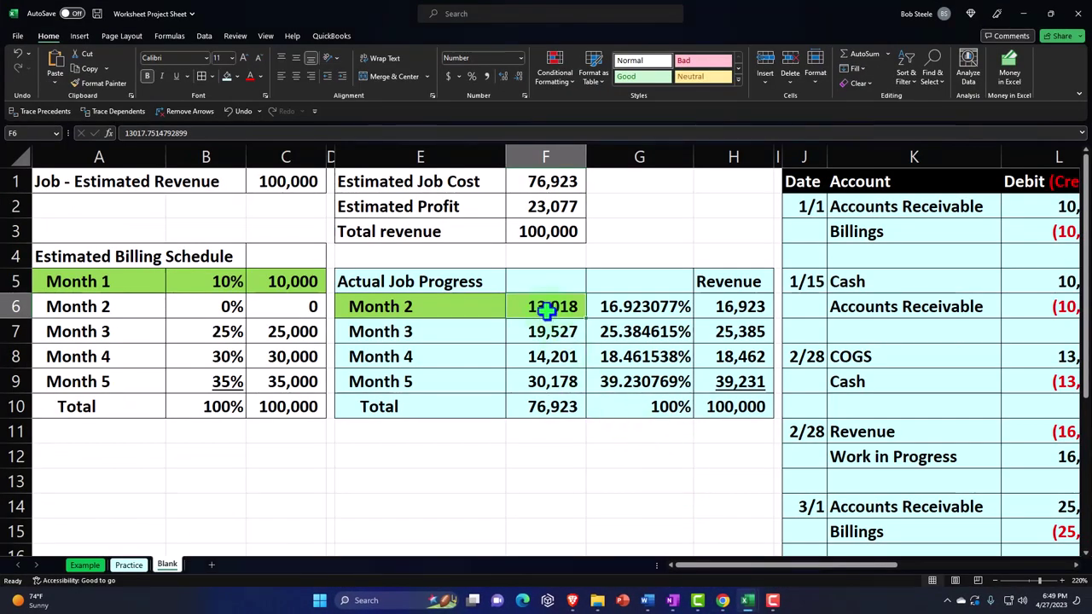
left_click(1023, 13)
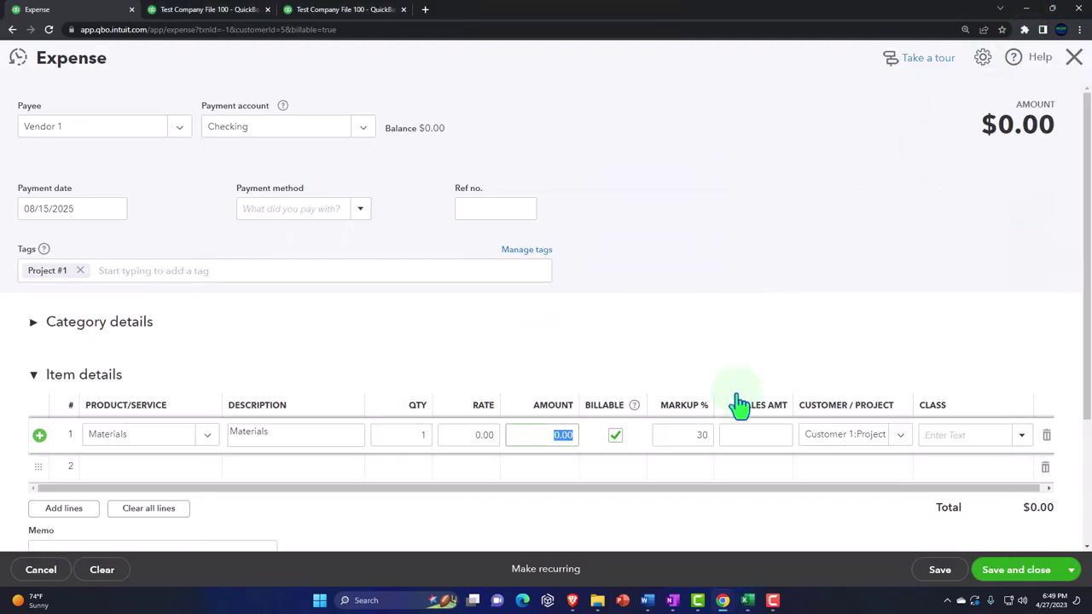
left_click(525, 435)
type("67")
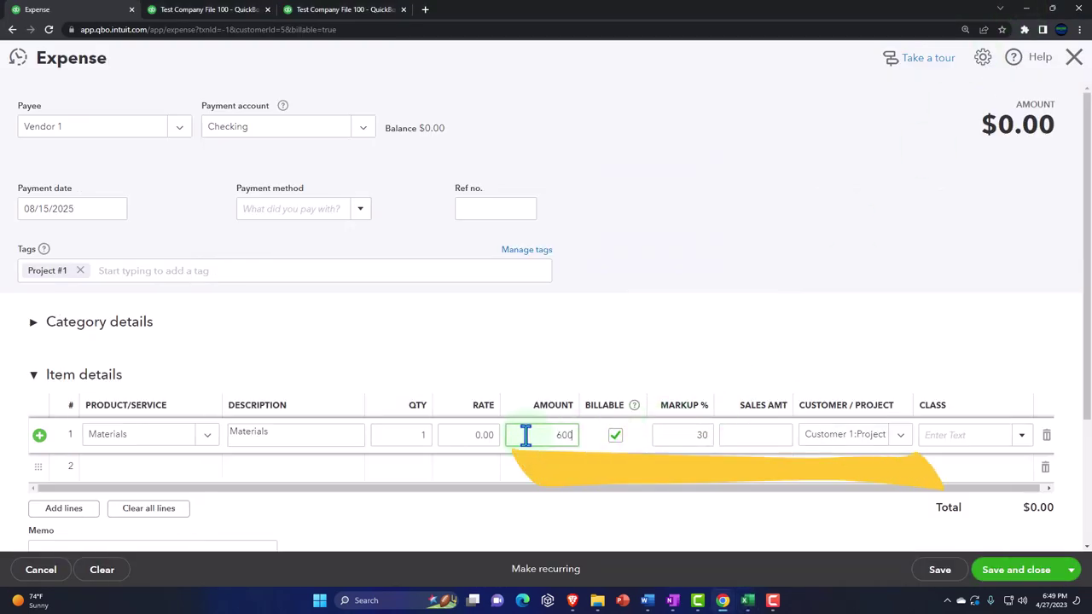
key("Tab")
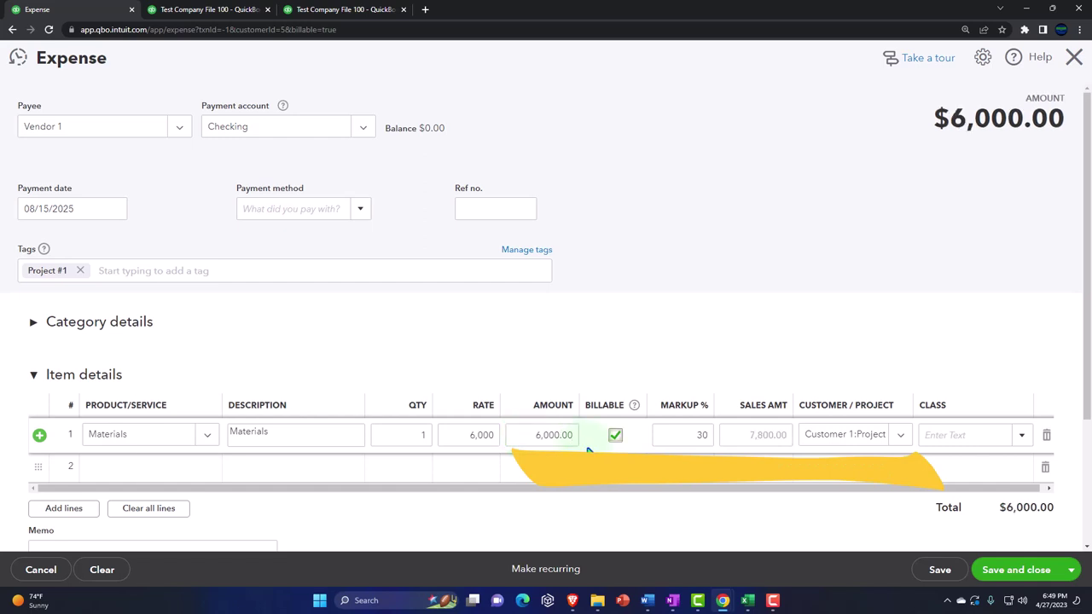
- Make the Materials line non-billable and assign it to Class 1 - Job 1
left_click(615, 436)
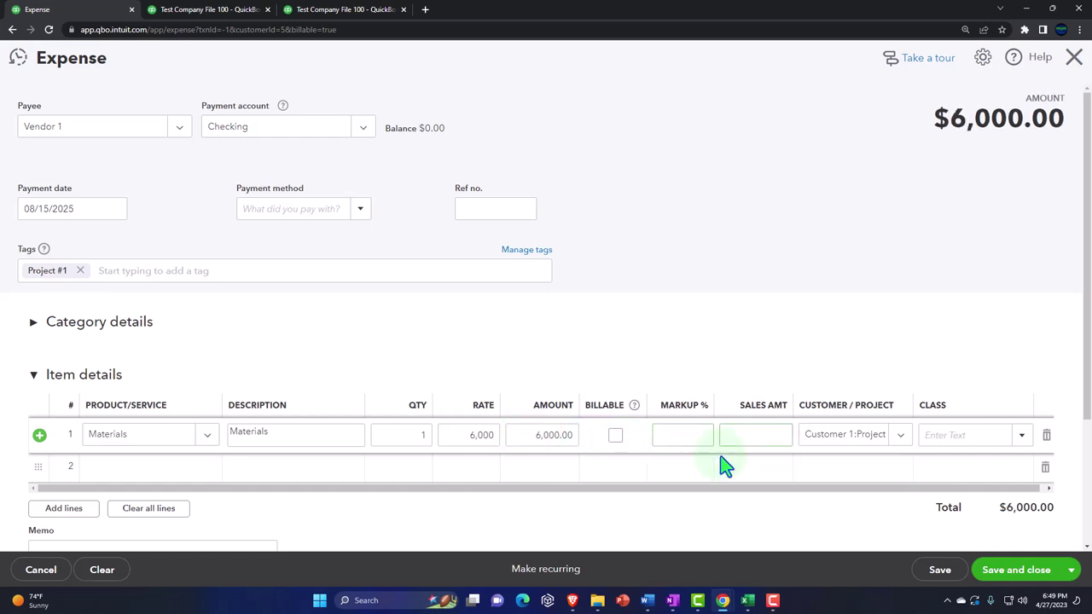
left_click(833, 452)
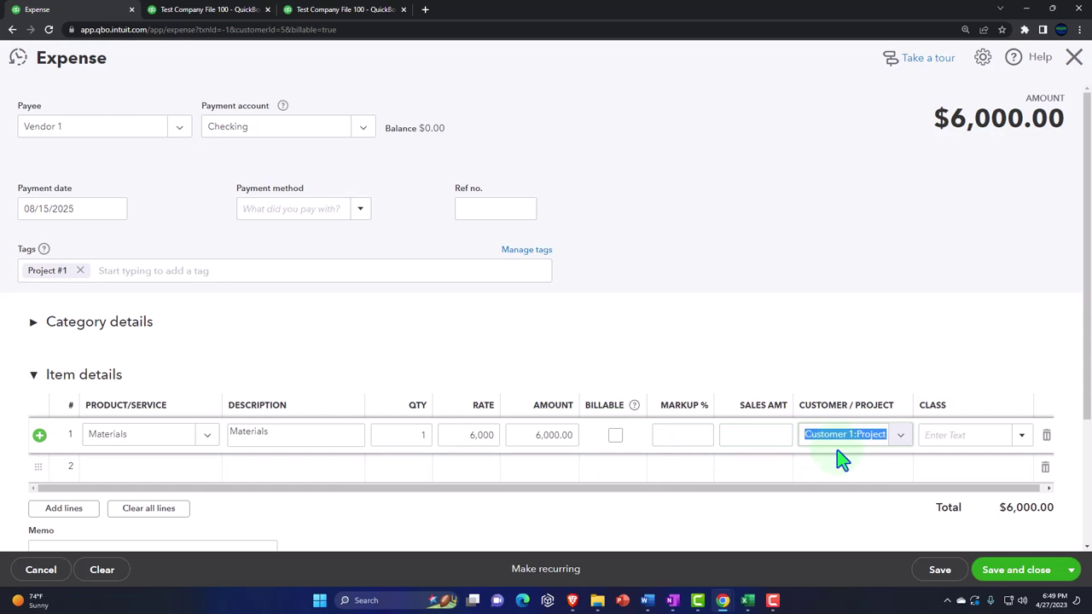
left_click(965, 437)
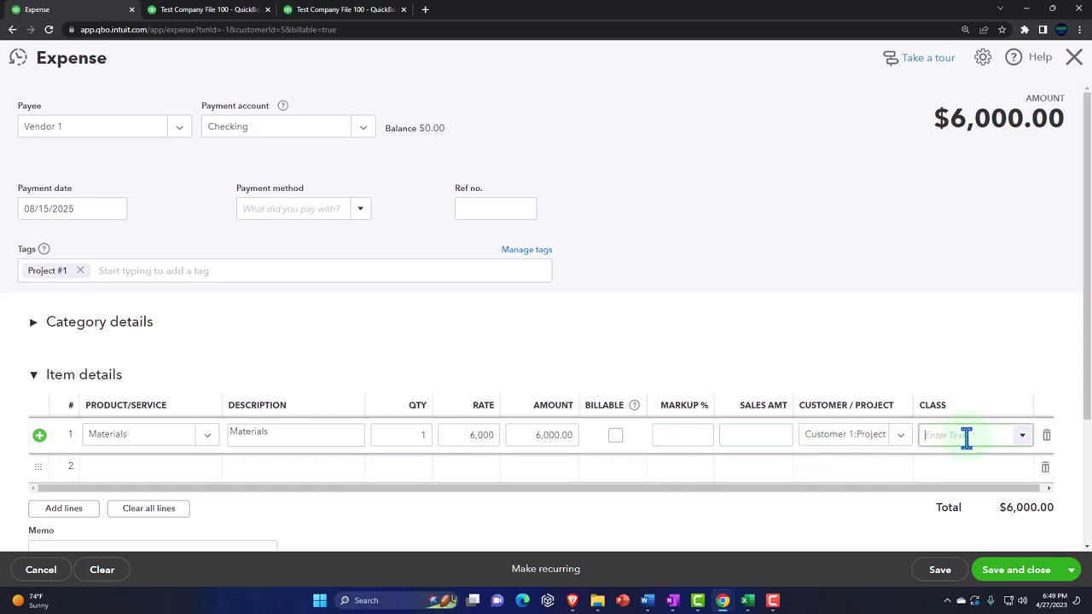
left_click(1022, 440)
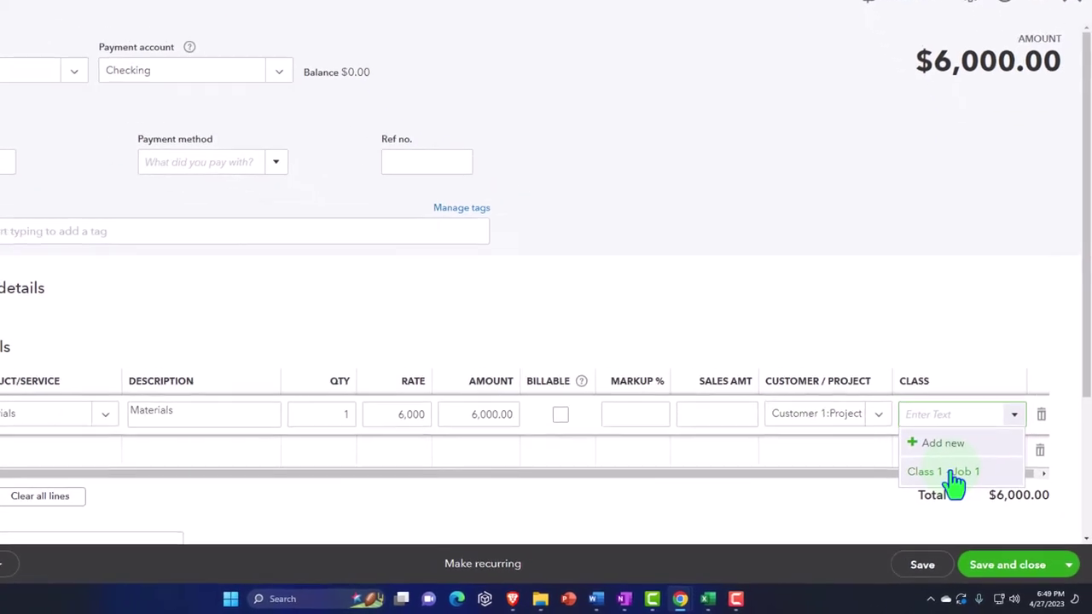
left_click(943, 465)
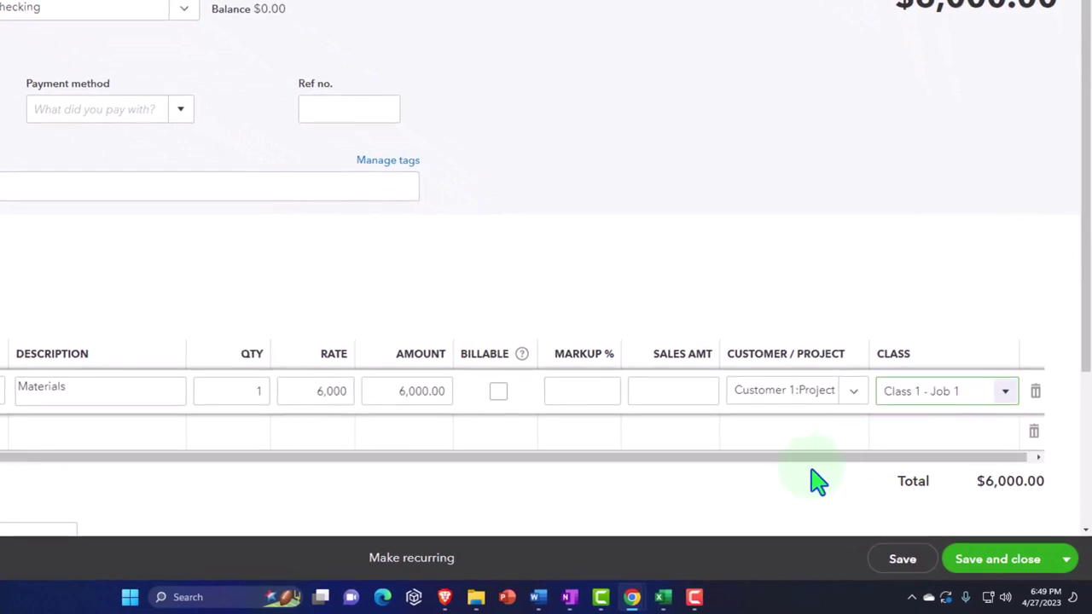
- Add a Labor line to the expense's item details with a rate of 4,000
key("Tab")
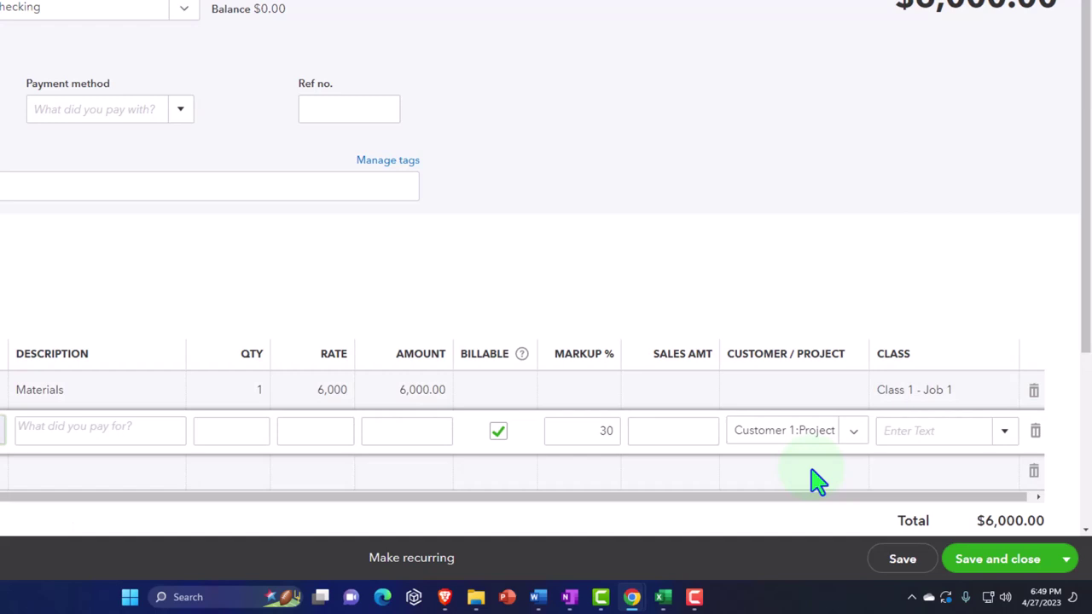
type("lab")
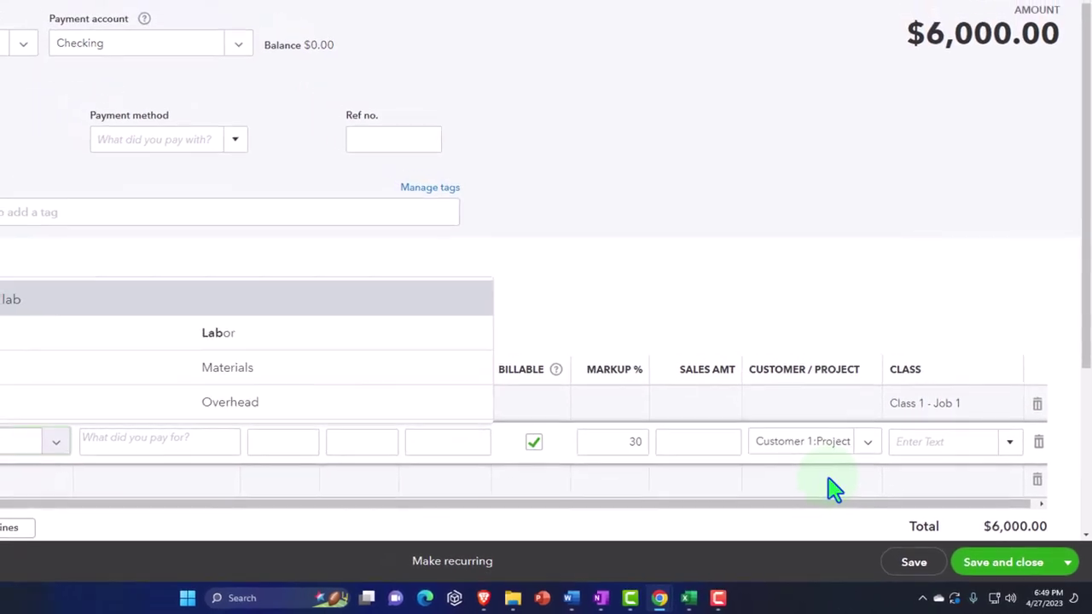
key("Down")
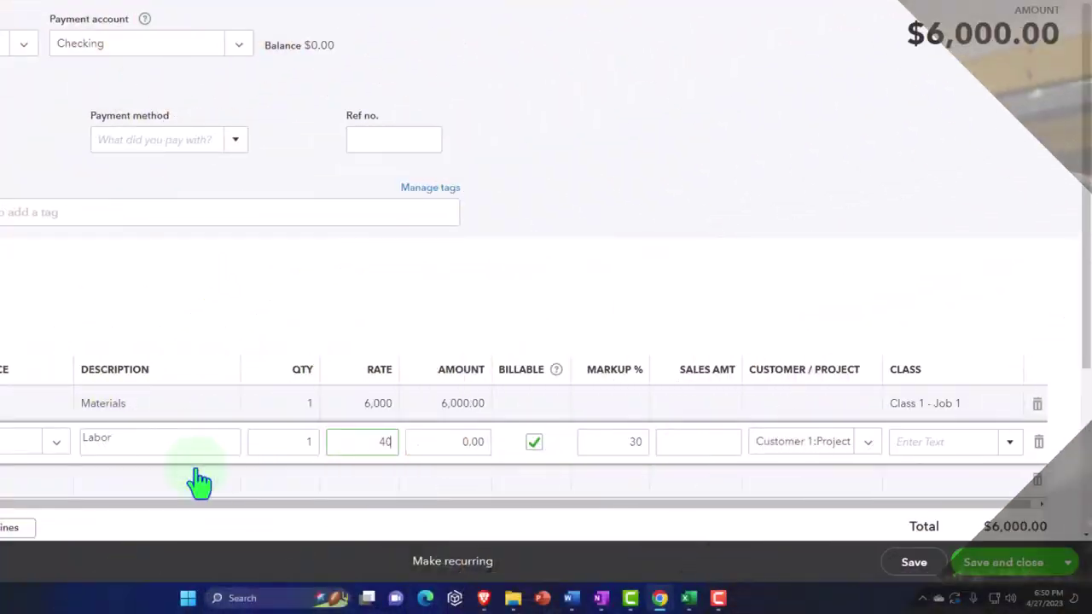
type("00")
key("Tab")
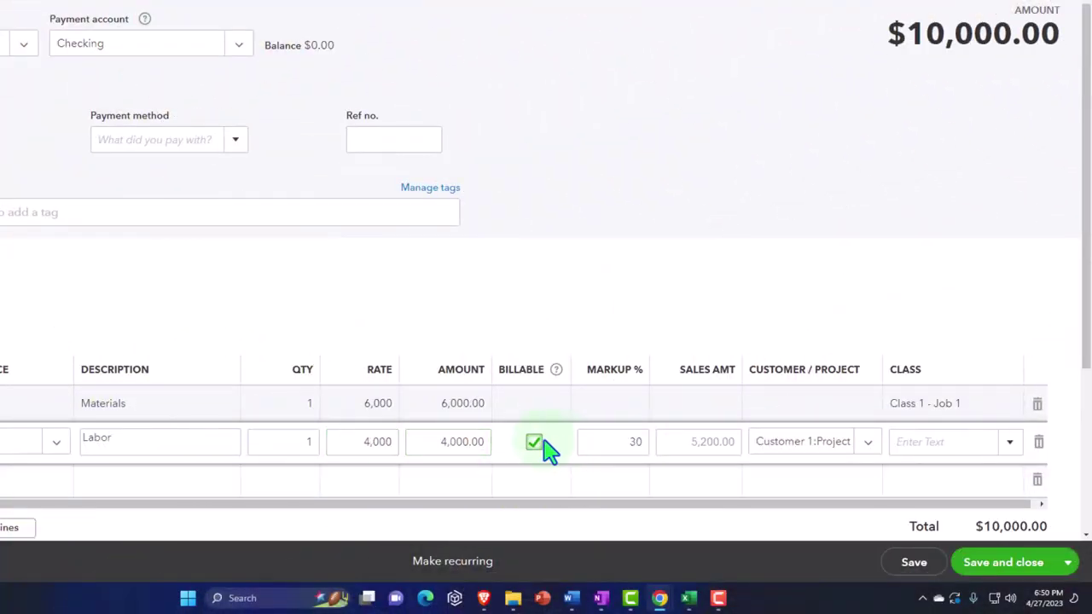
- Make the Labor line non-billable and assign it to Class 1 - Job 1
left_click(536, 443)
key("Tab")
key("Tab")
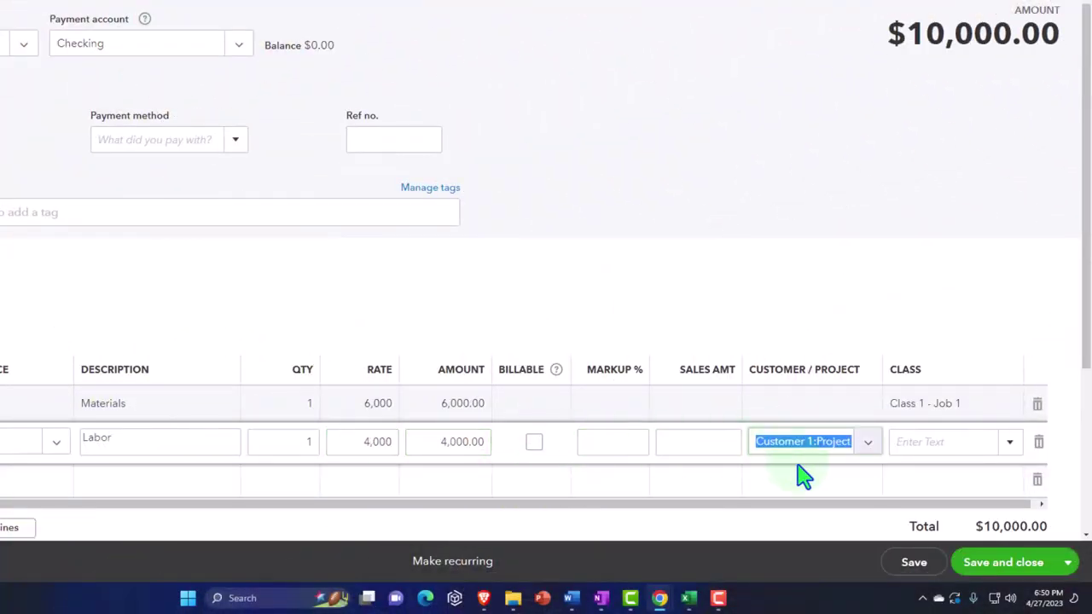
key("Tab")
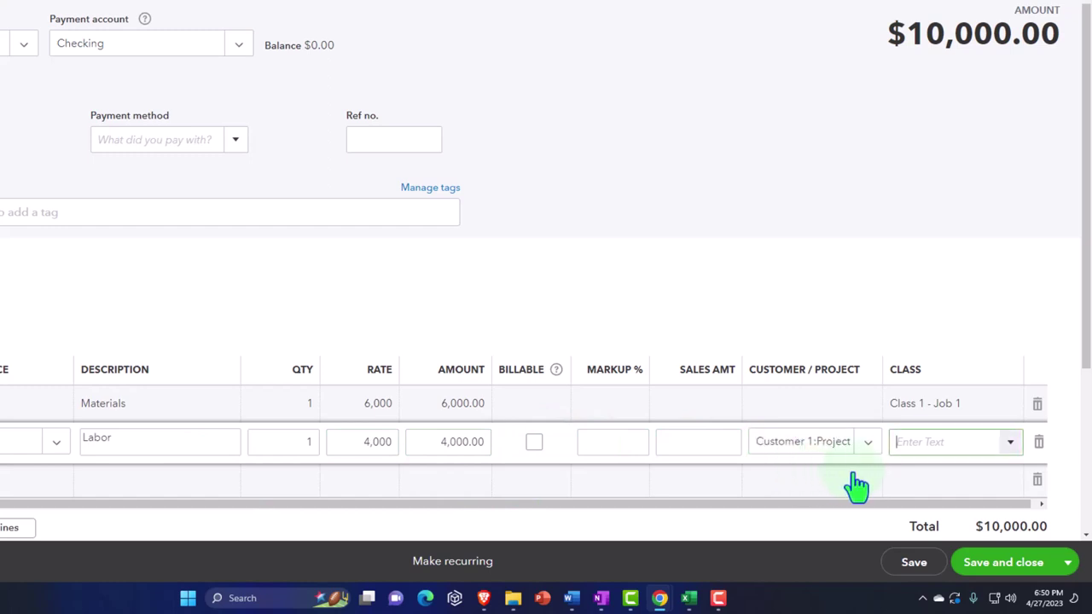
left_click(1011, 446)
left_click(962, 505)
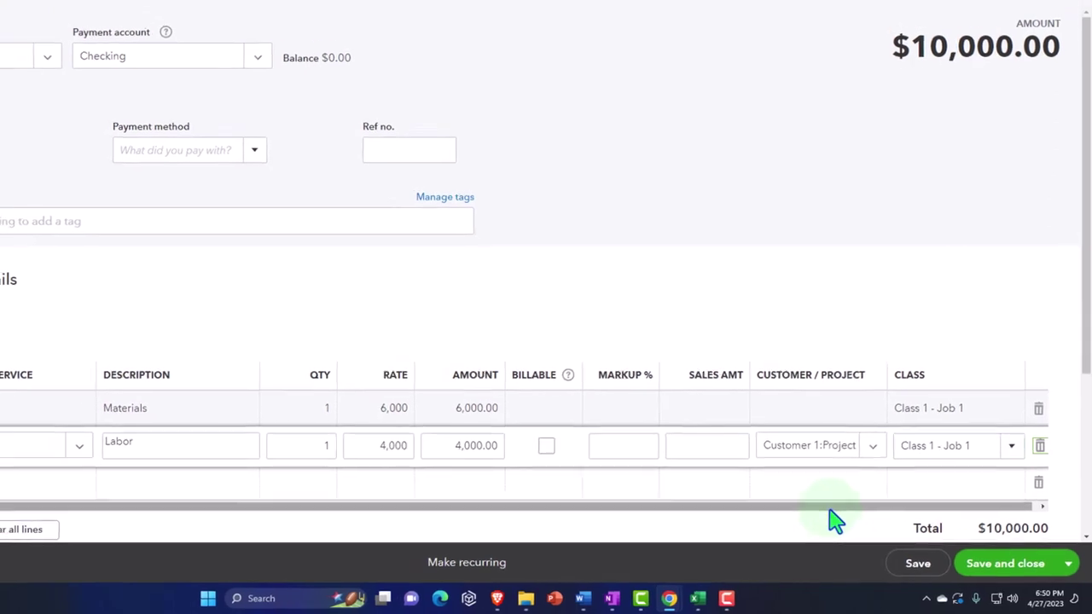
- Add an Overhead line with a rate of 3,018, checking the Month 2 job cost in the Excel worksheet before returning to QuickBooks
key("Tab")
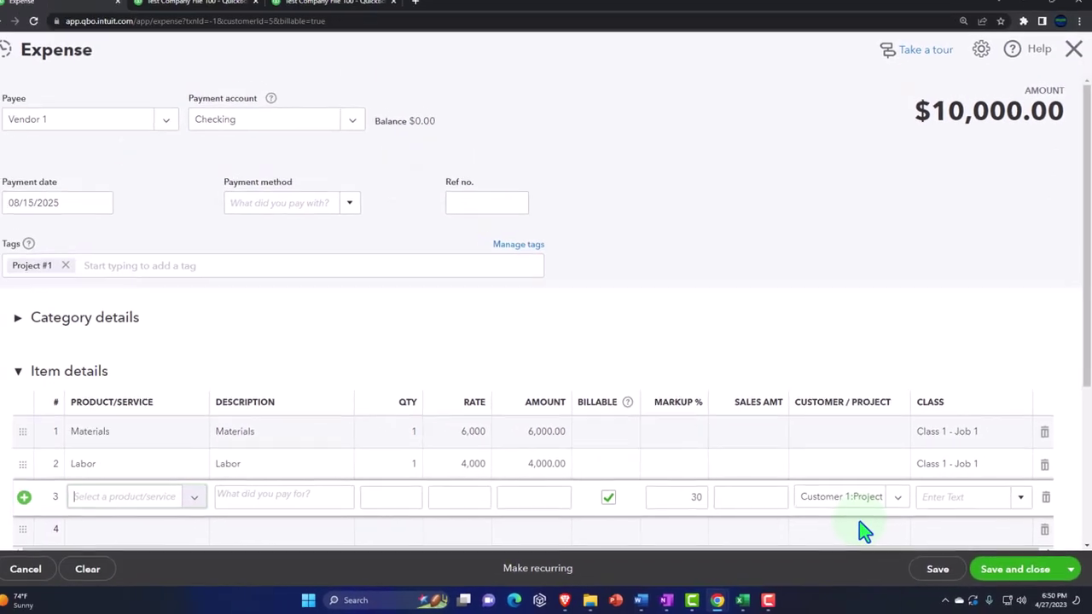
type("over")
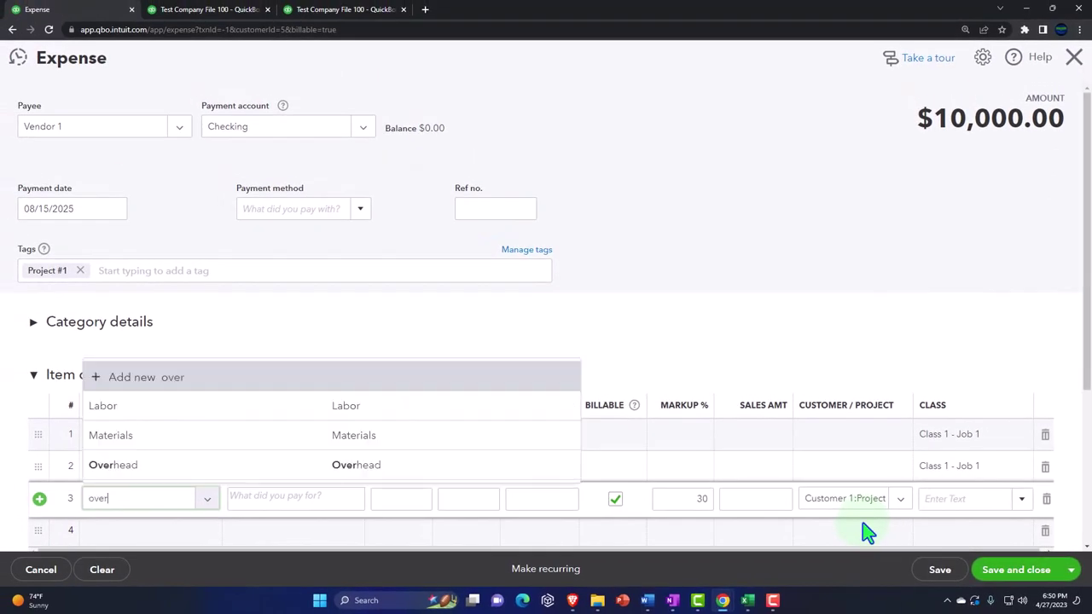
key("Tab")
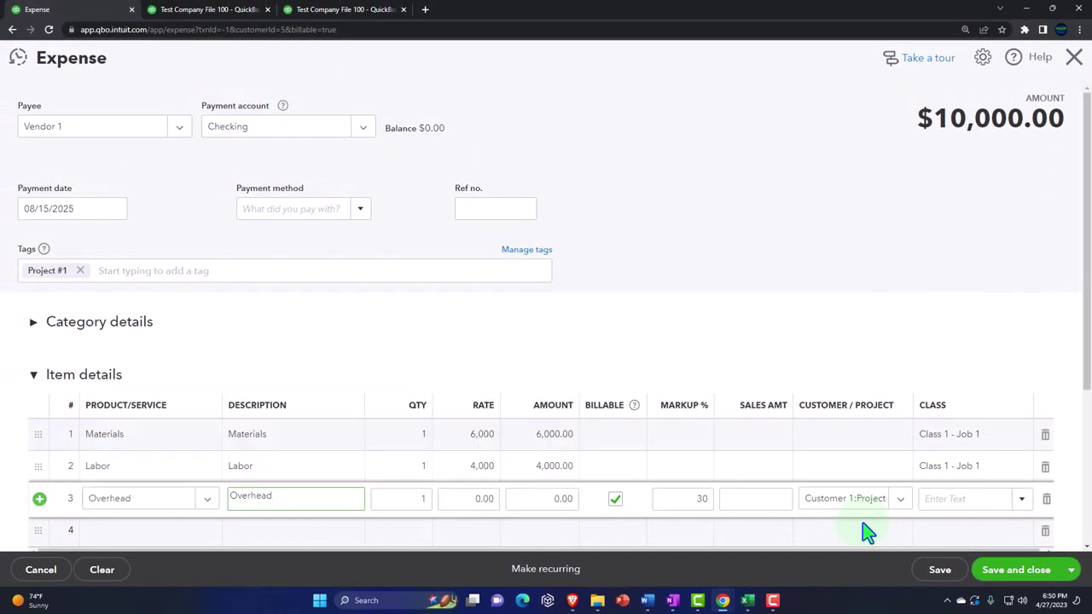
key("Tab")
key("Tab")
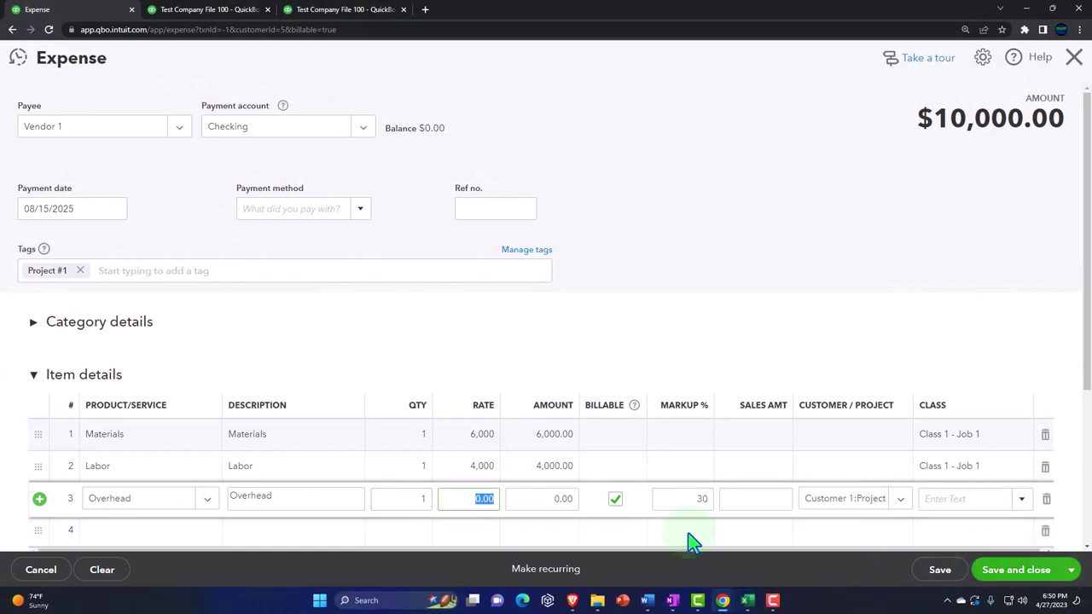
key("alt+Tab")
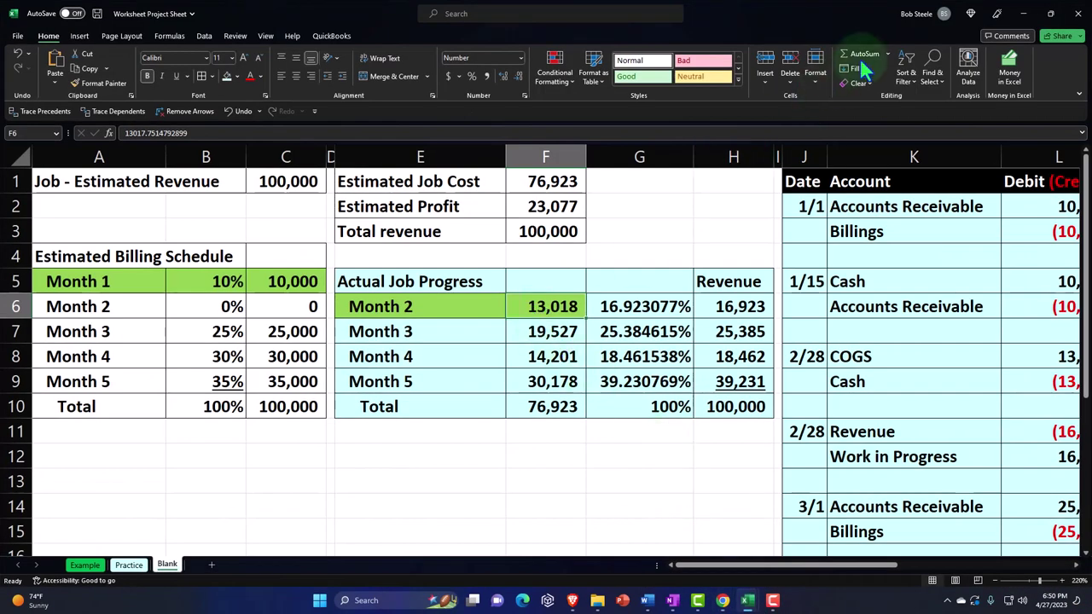
left_click(1022, 14)
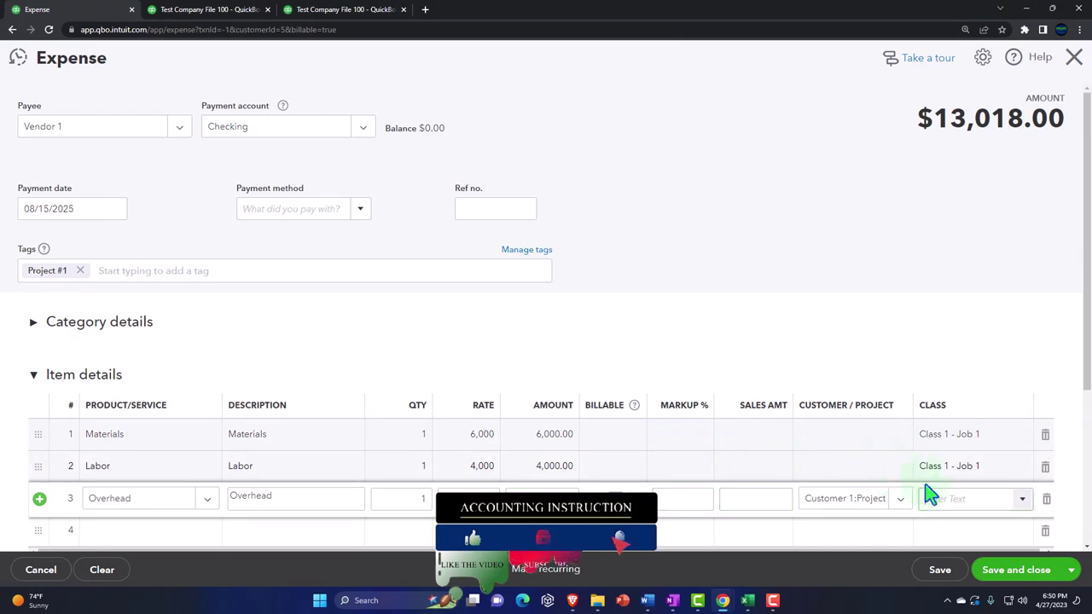
- Make the Overhead line non-billable and assign it to Class 1 - Job 1
left_click(1023, 502)
left_click(959, 550)
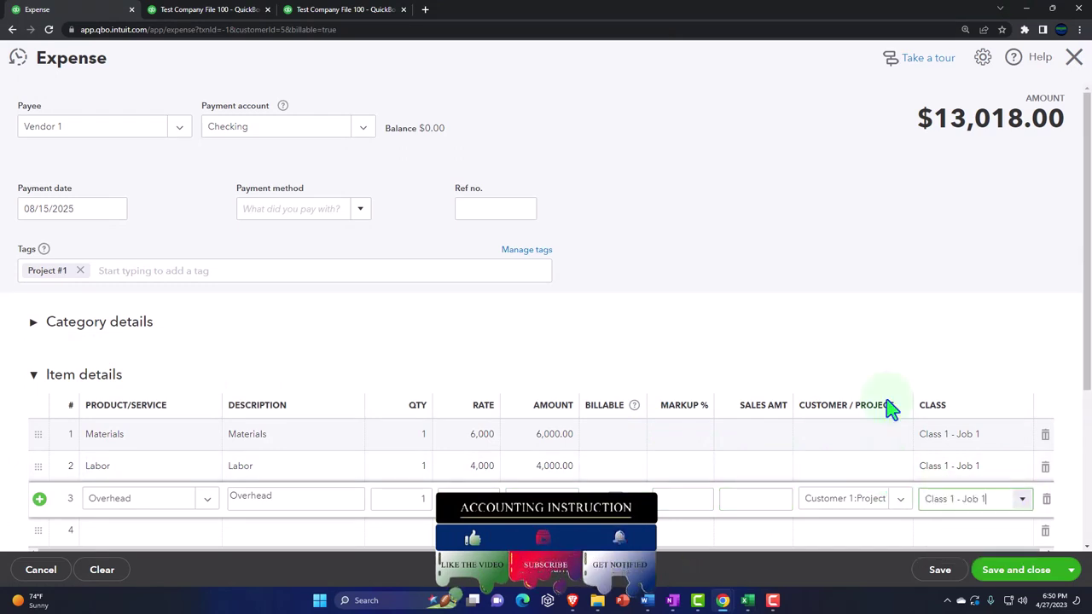
left_click(857, 354)
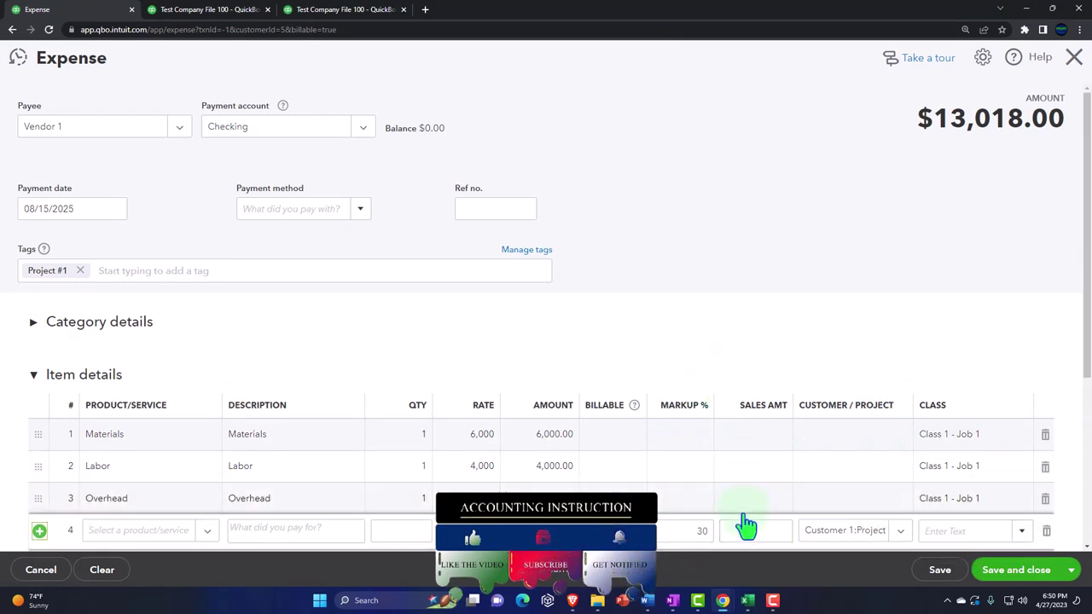
- Review the Vendor 1 expense's item lines and total, and save and close the expense
scroll(746, 524, "down", 2)
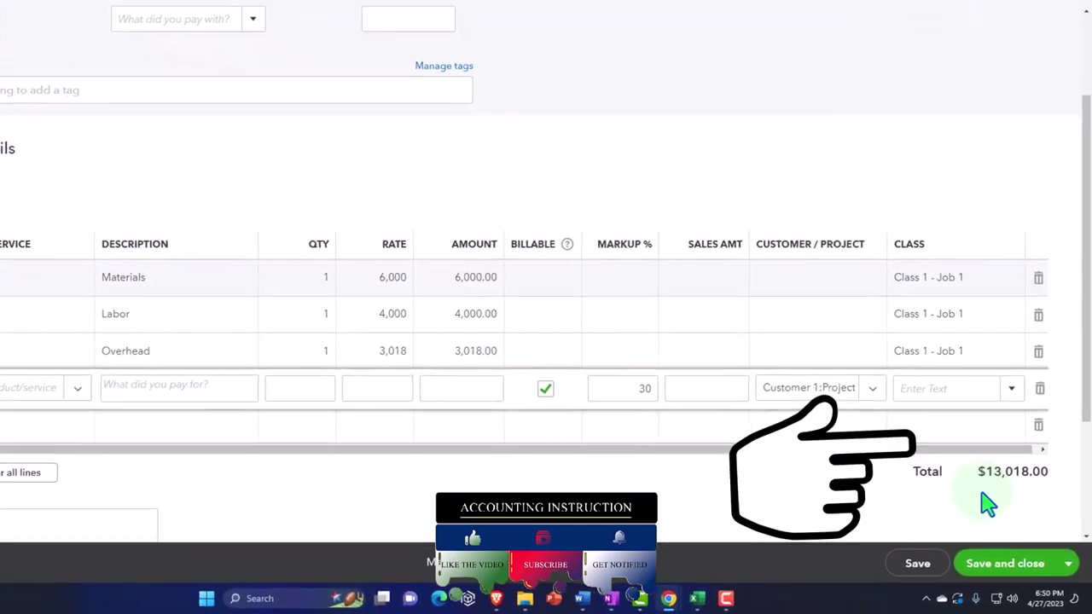
scroll(979, 493, "up", 2)
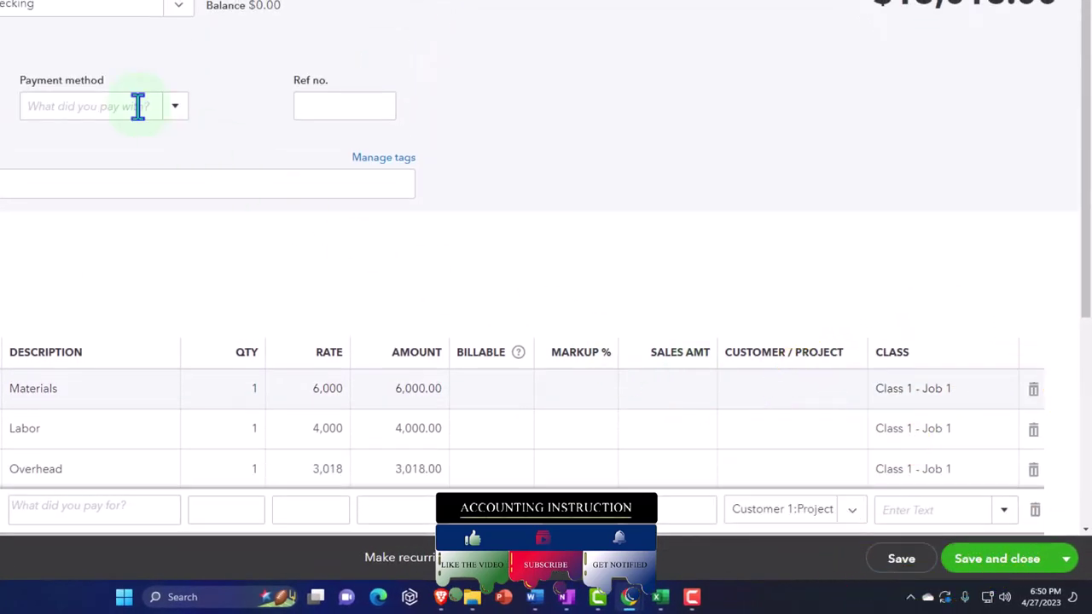
scroll(59, 349, "down", 1)
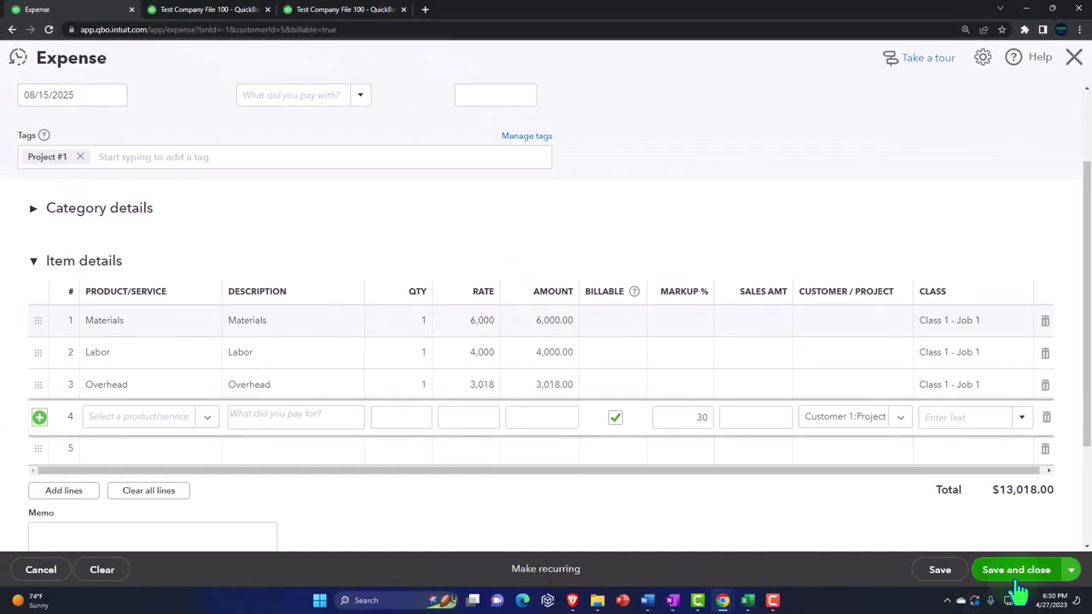
left_click(1020, 577)
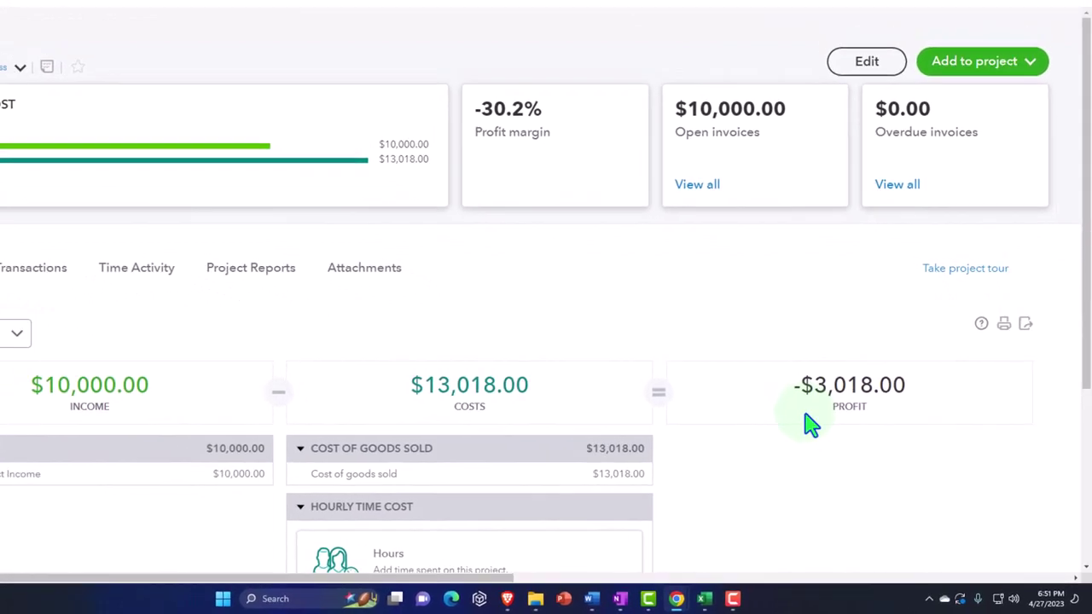
- Rerun the Balance Sheet report for 07/01/2025 to 12/31/2025 on the accrual basis and look through the updated accounts
left_click(224, 12)
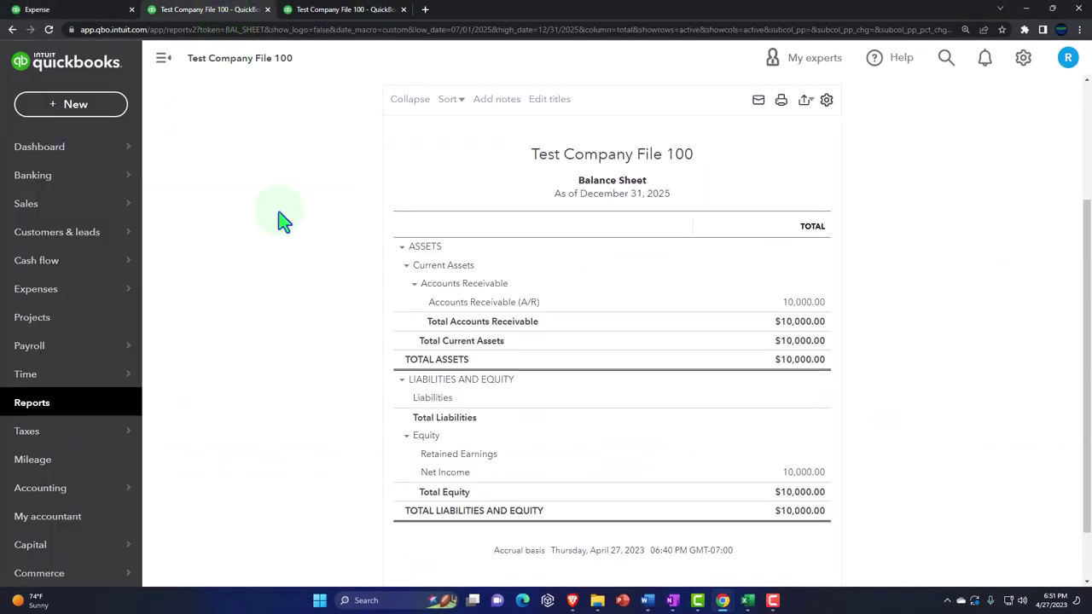
scroll(313, 298, "up", 2)
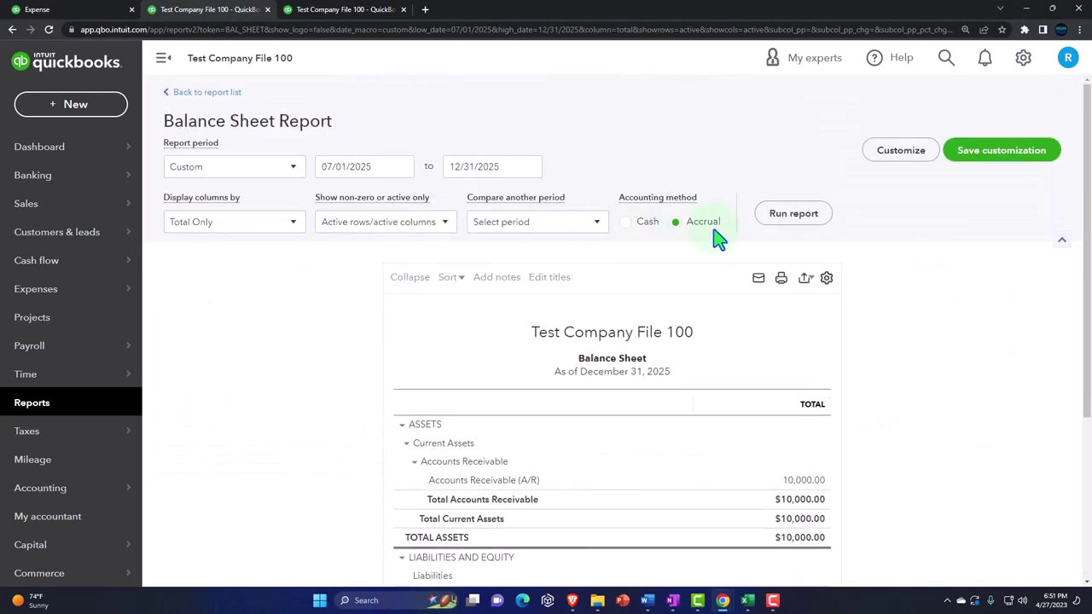
left_click(781, 215)
scroll(453, 280, "down", 2)
scroll(403, 284, "up", 2)
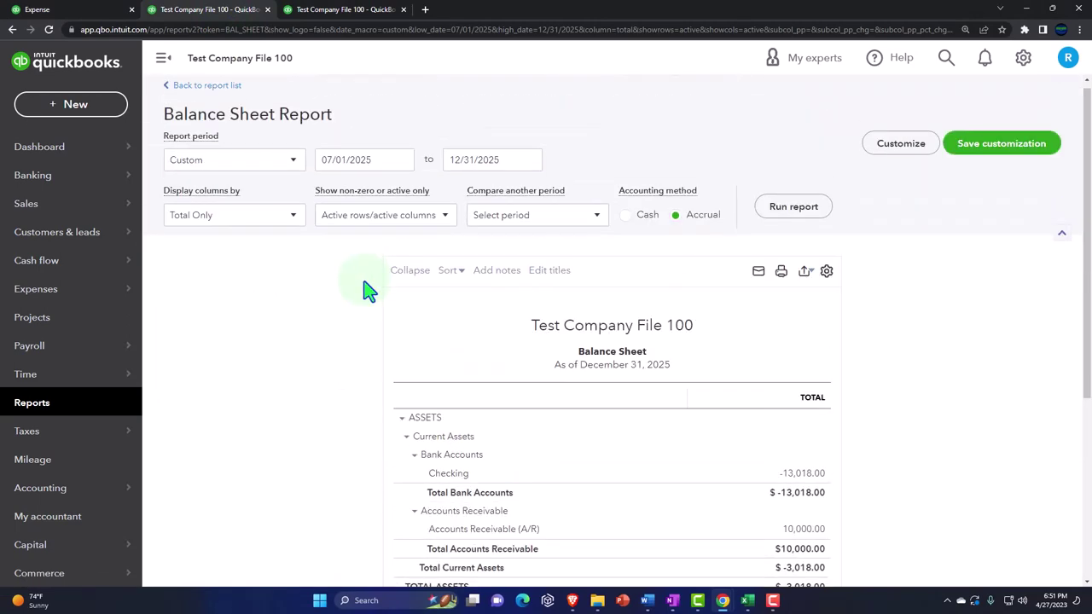
- Rerun the Balance Sheet report with its columns displayed by Classes and look through the class balances
left_click(293, 223)
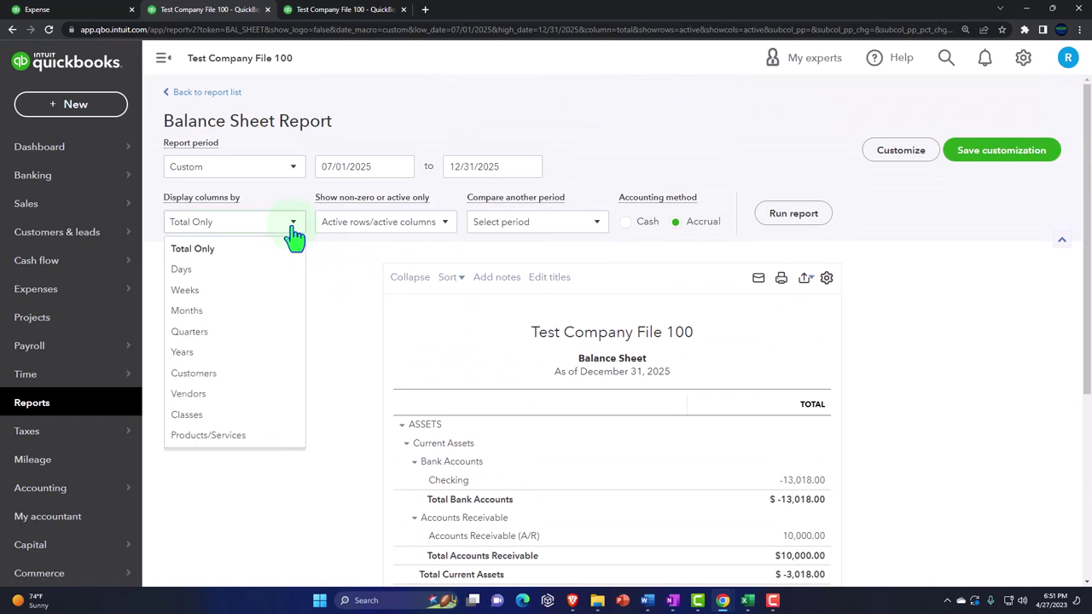
left_click(207, 416)
left_click(787, 217)
scroll(403, 304, "down", 2)
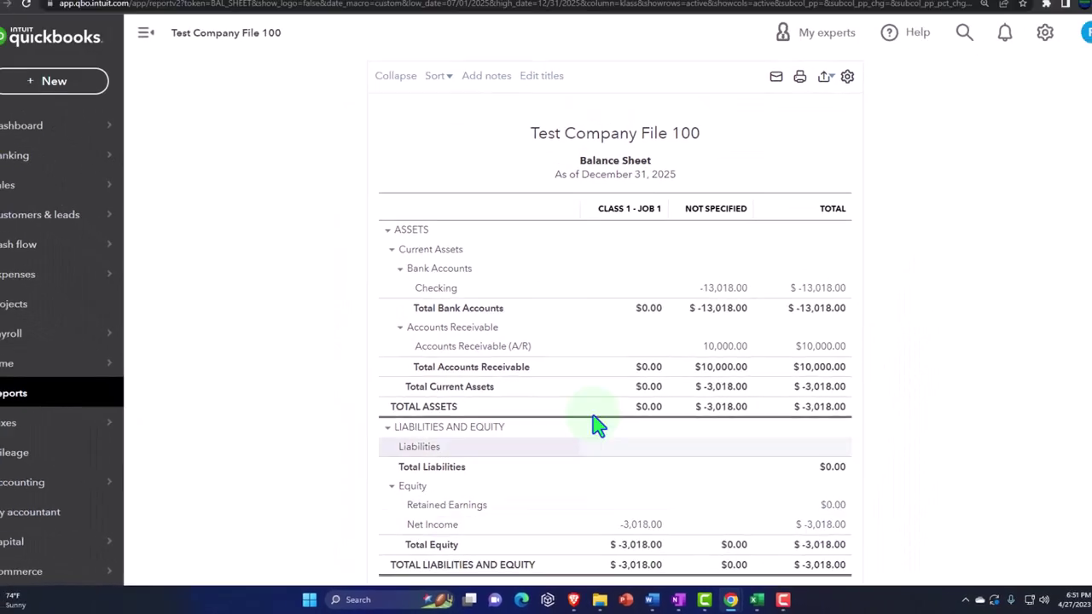
- Rerun the monthly Profit and Loss report for July to December 2025 and duplicate it in a new browser tab
left_click(333, 10)
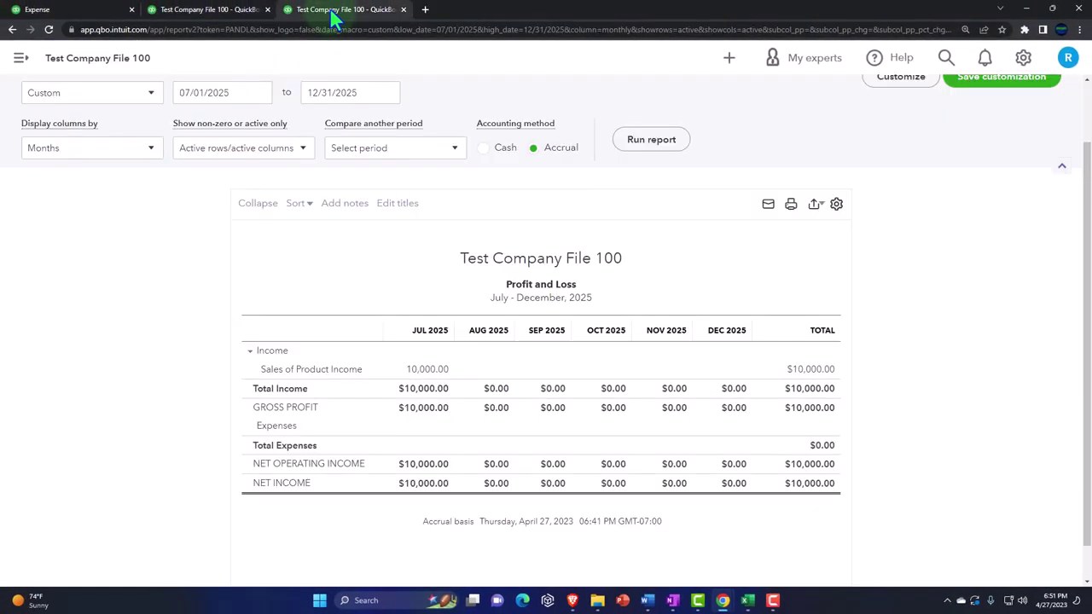
left_click(651, 148)
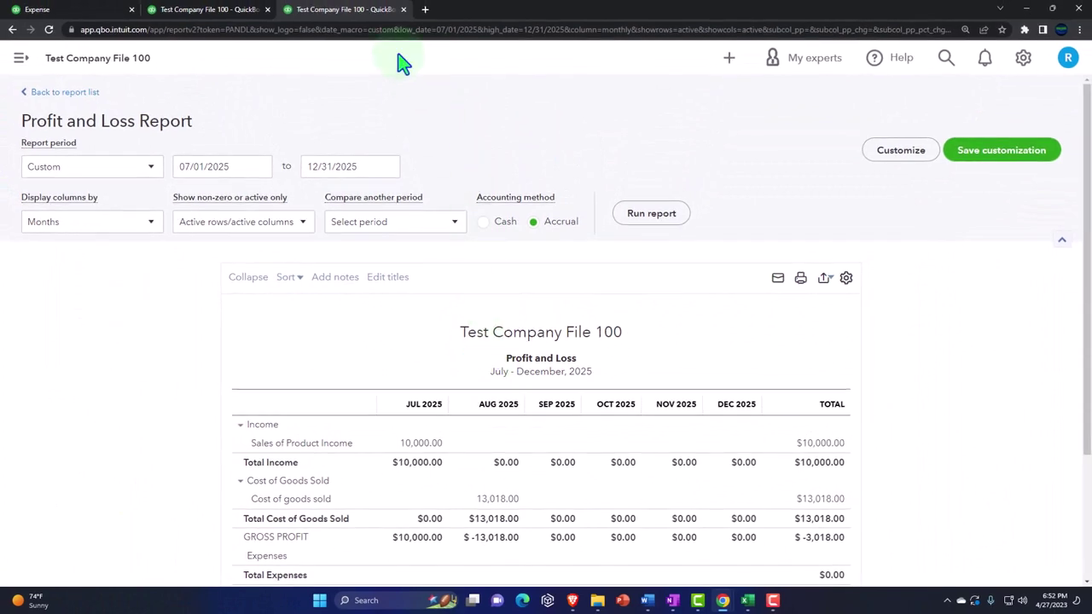
right_click(353, 10)
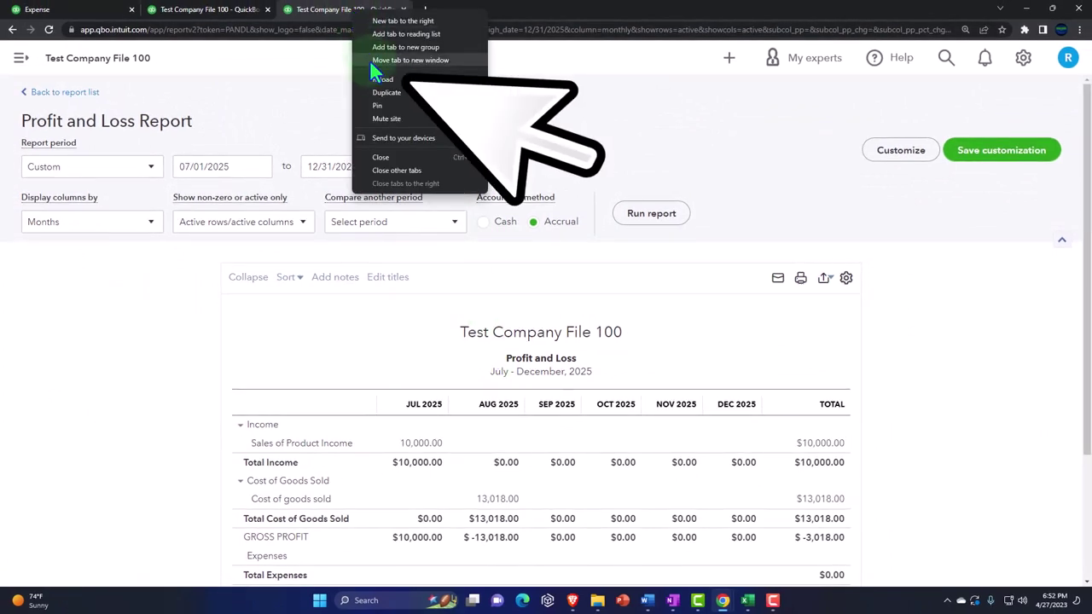
left_click(384, 94)
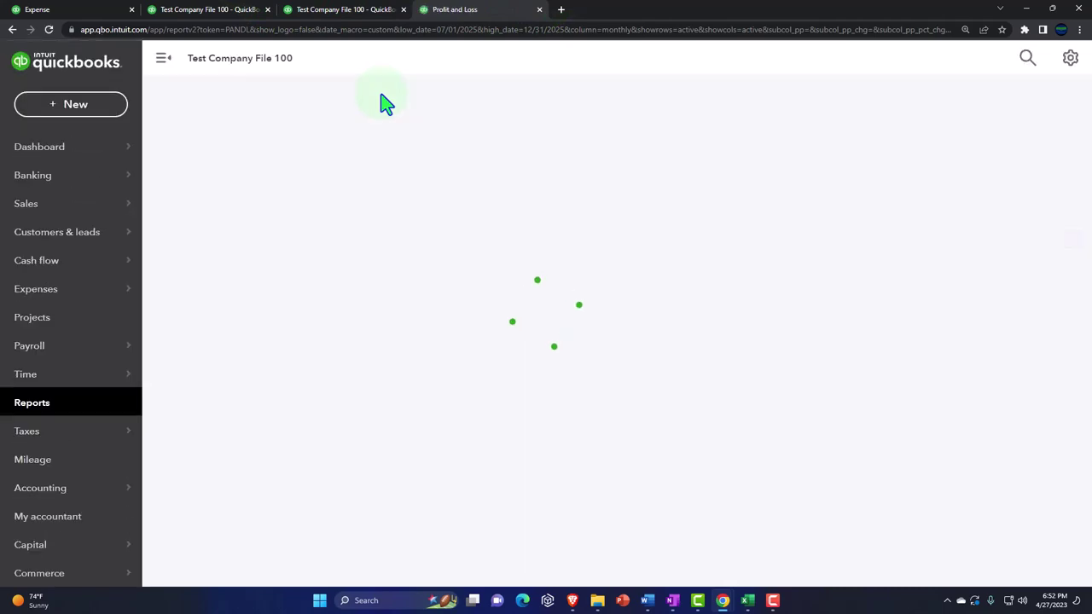
left_click(162, 64)
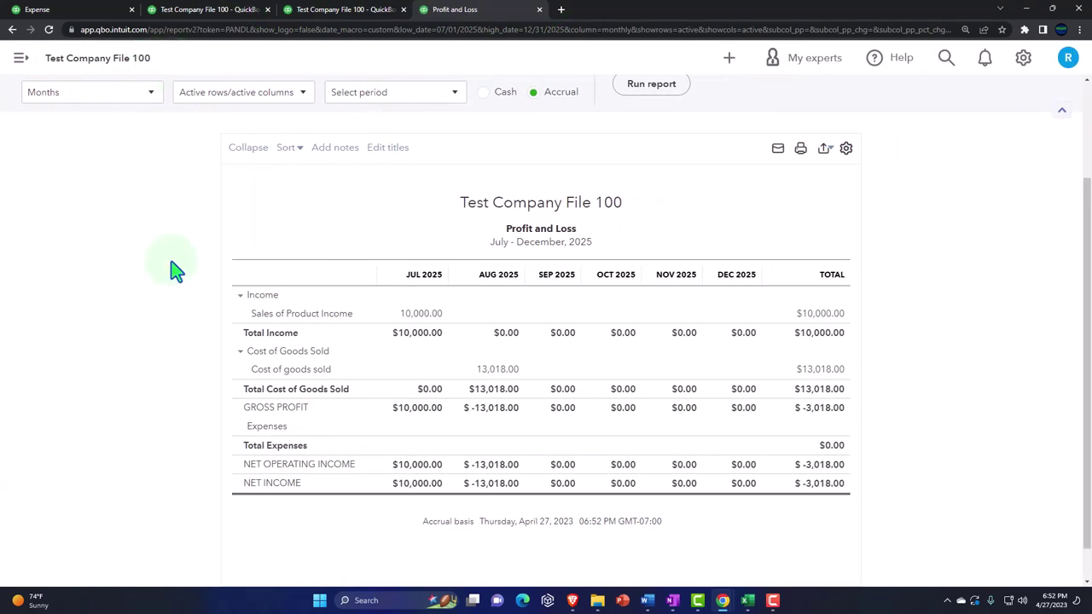
- Display the duplicated Profit and Loss report by Classes and examine the sales income for Class 1 - Job 1
scroll(175, 272, "up", 2)
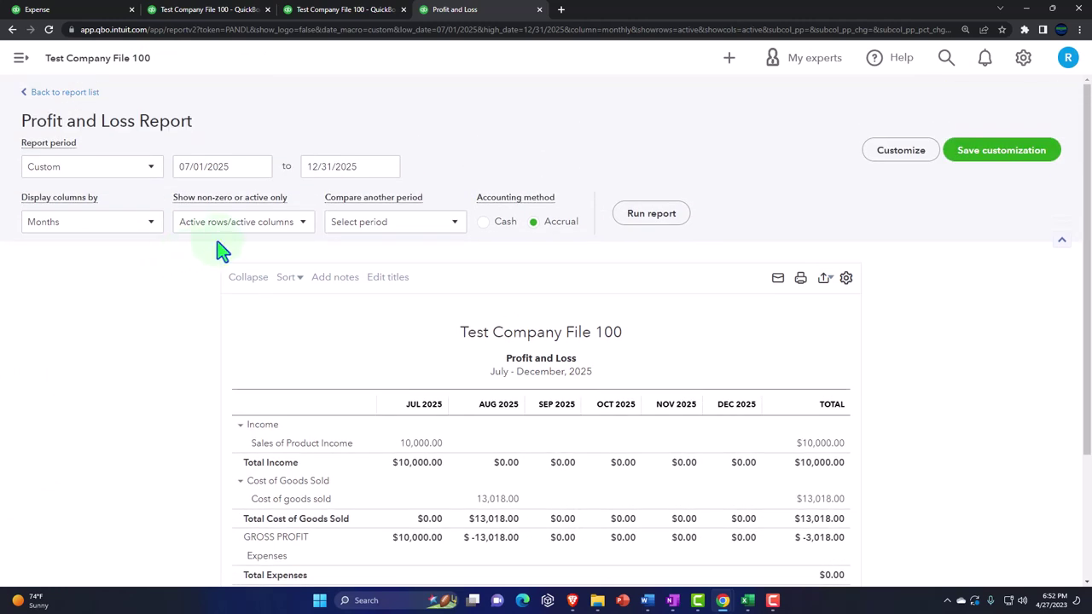
left_click(147, 232)
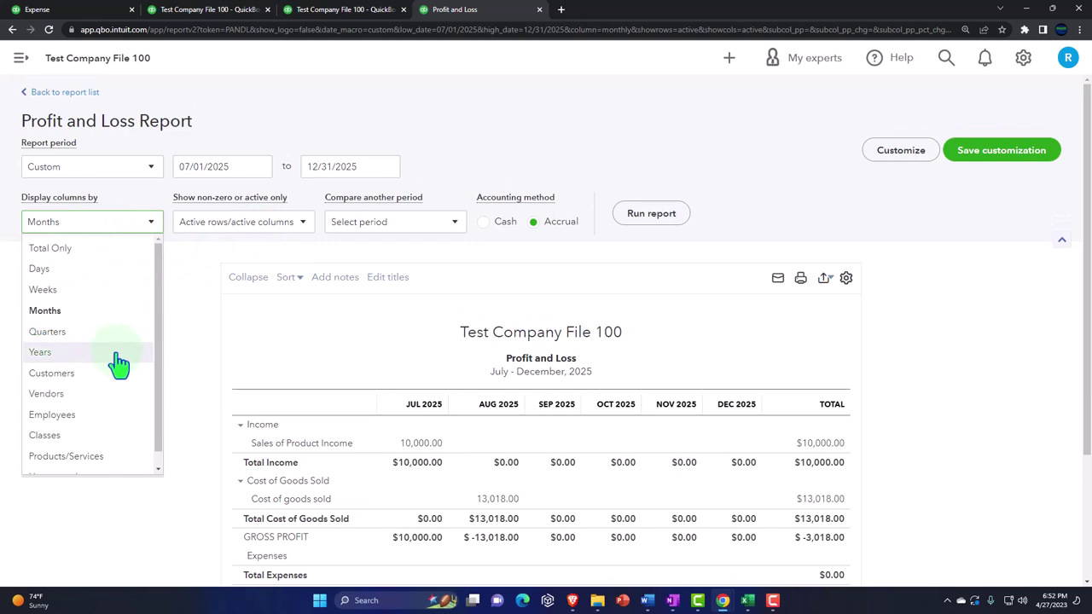
left_click(92, 444)
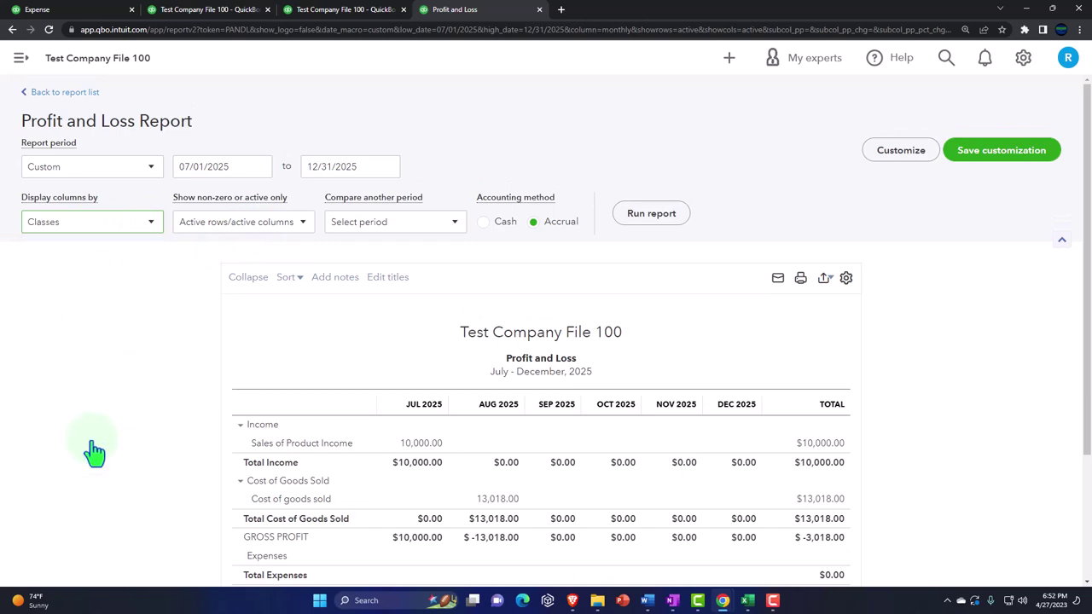
left_click(652, 213)
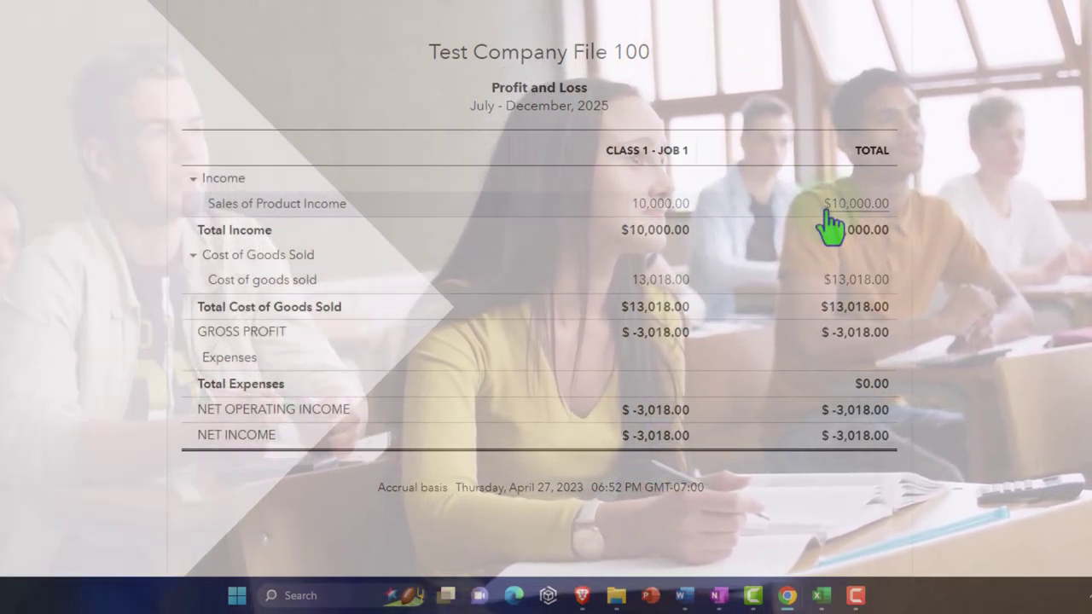
left_click(829, 224)
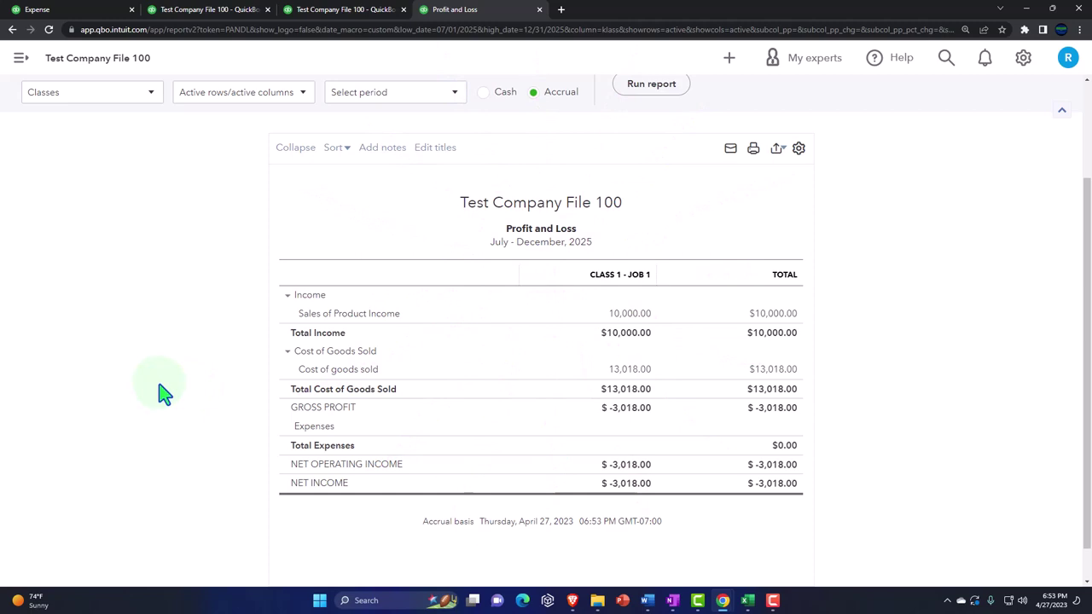
- Rerun the Profit and Loss report by Ungrouped tags and look through the project's income and costs
scroll(164, 392, "up", 2)
left_click(146, 210)
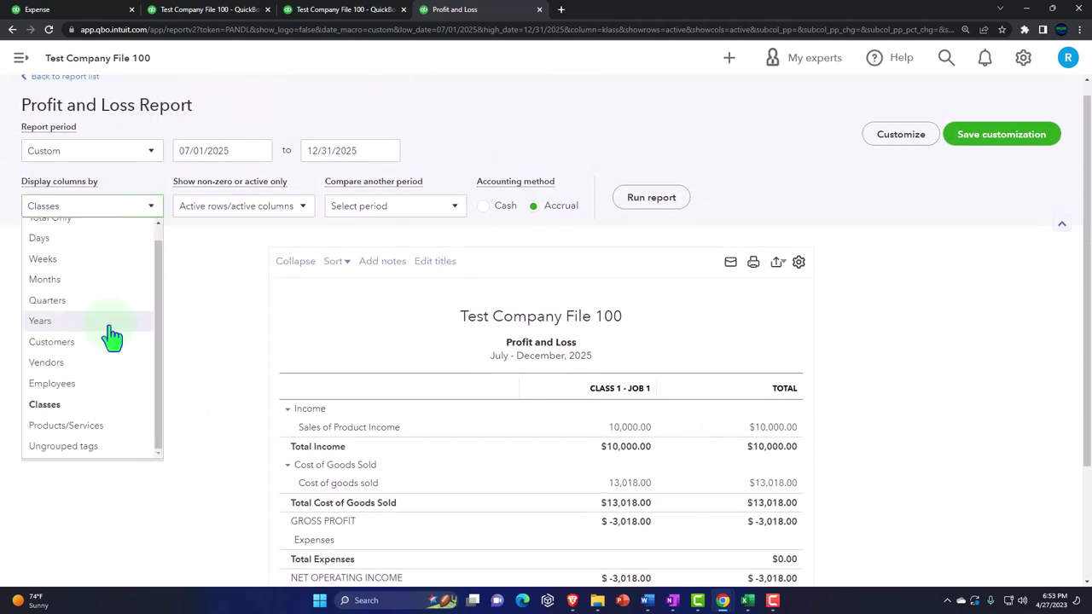
left_click(88, 452)
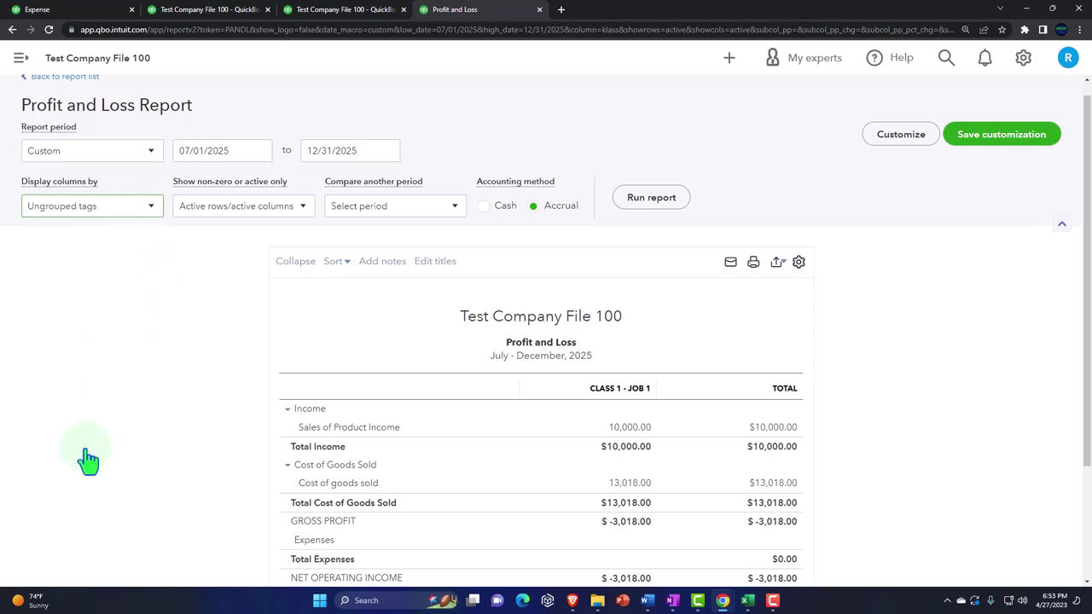
left_click(646, 208)
scroll(499, 320, "down", 1)
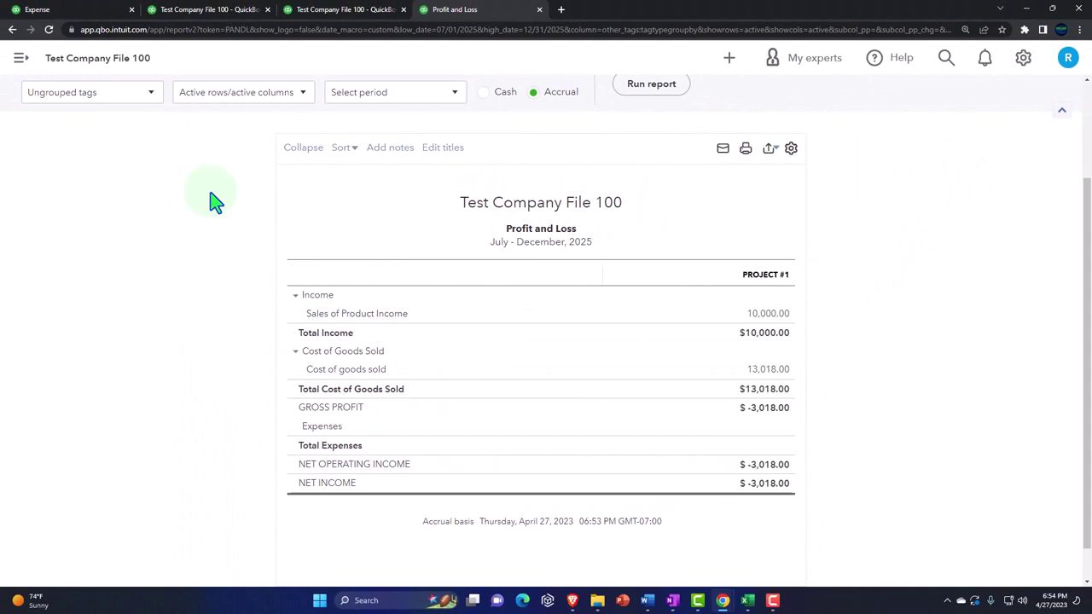
- Return the Profit and Loss report's columns to Classes and run it again
left_click(146, 104)
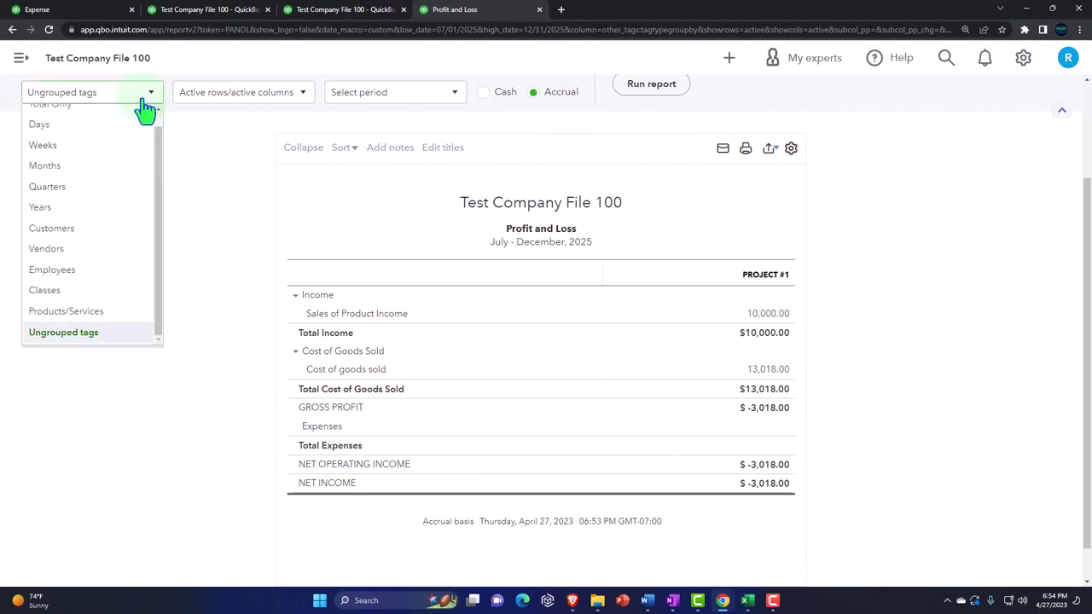
left_click(66, 292)
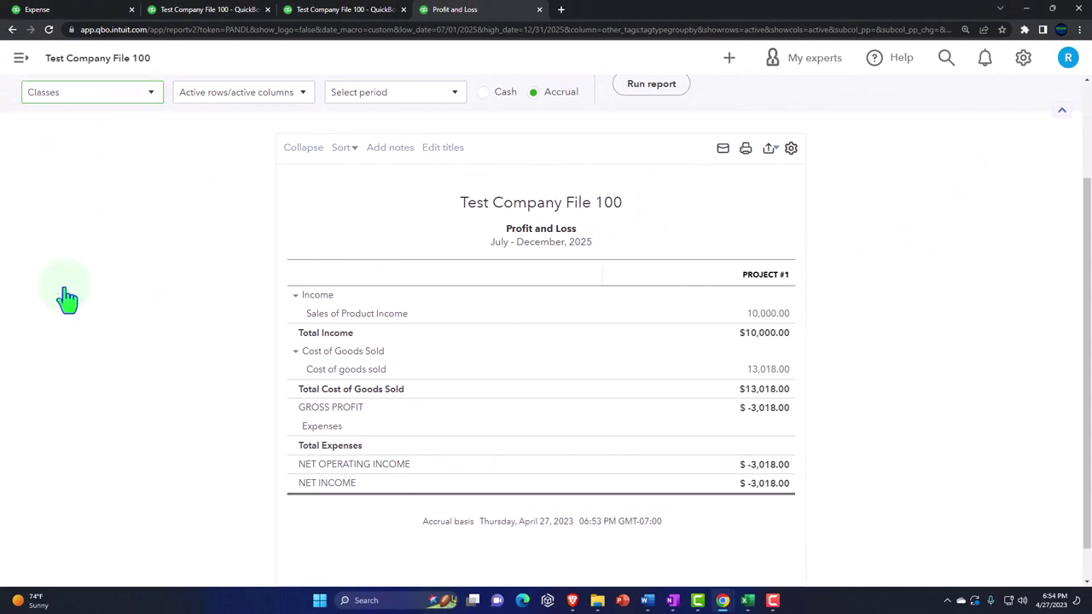
left_click(636, 86)
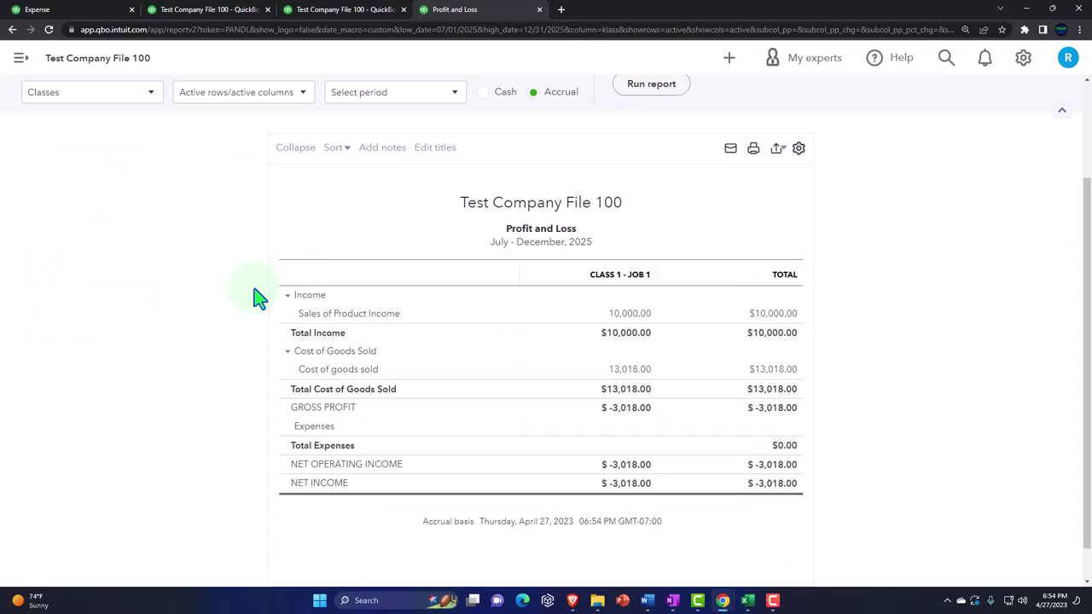
left_click(653, 89)
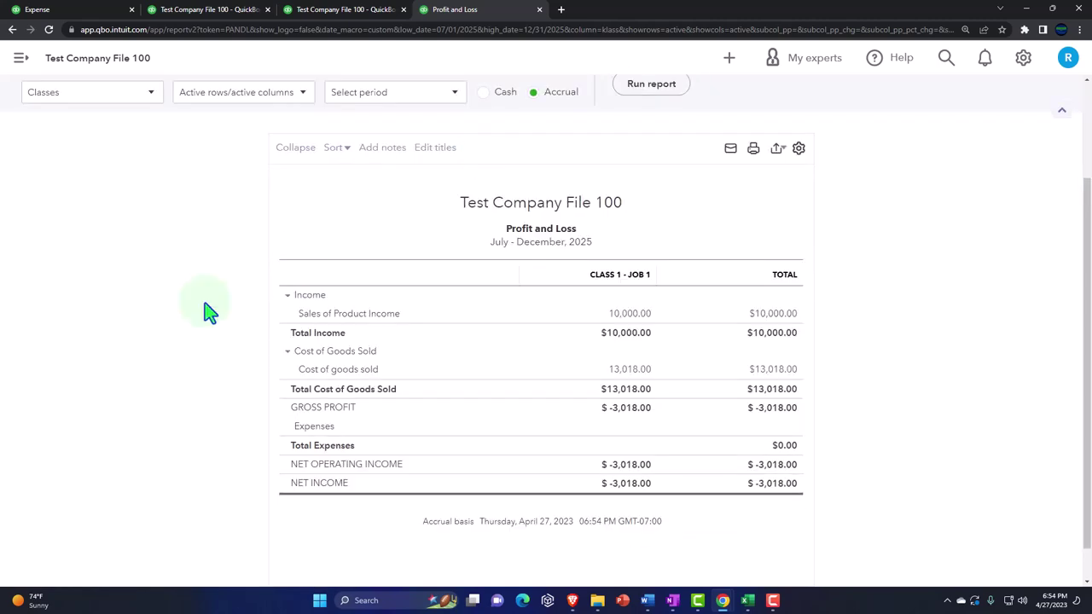
- Check the income, costs and profit on the Project 1 overview and switch to the Excel worksheet
left_click(96, 10)
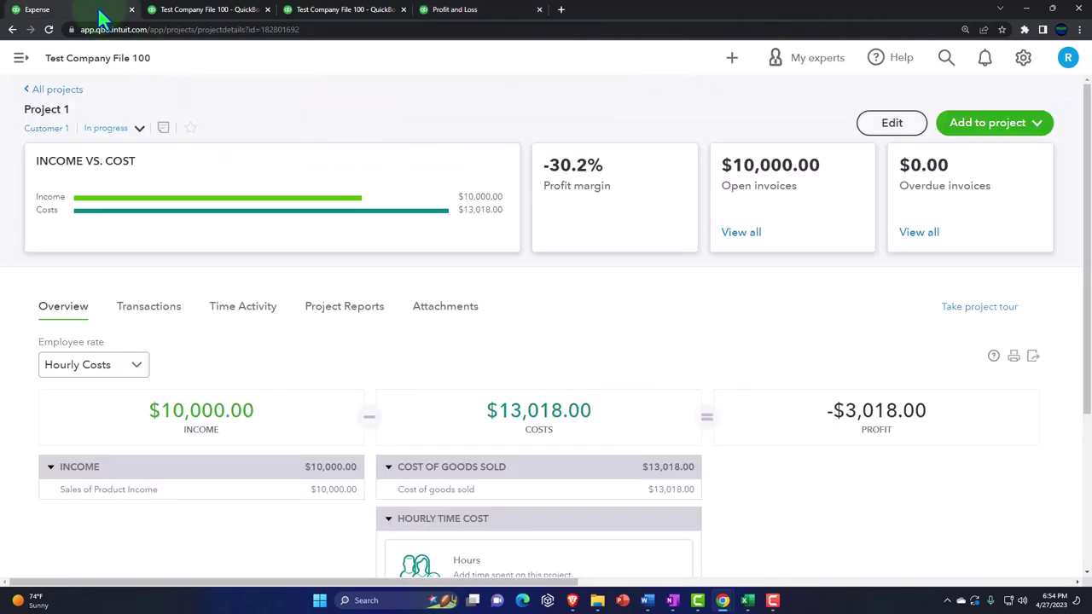
left_click(722, 557)
left_click(634, 277)
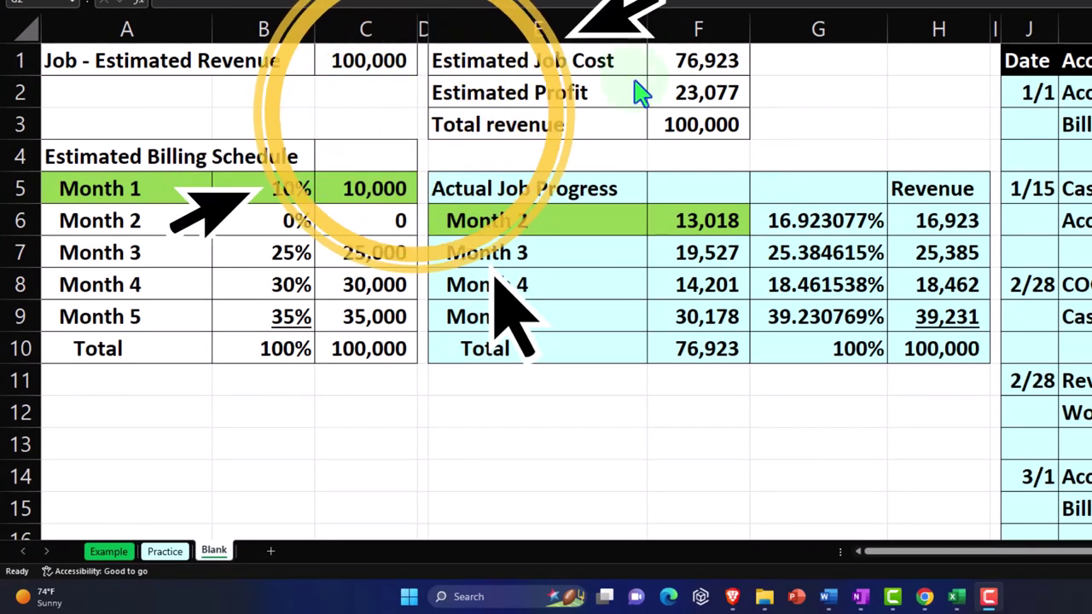
- Enter a trial formula in cell G2 that returns the estimated profit from the figures in column F
key("Up")
key("Up")
key("Up")
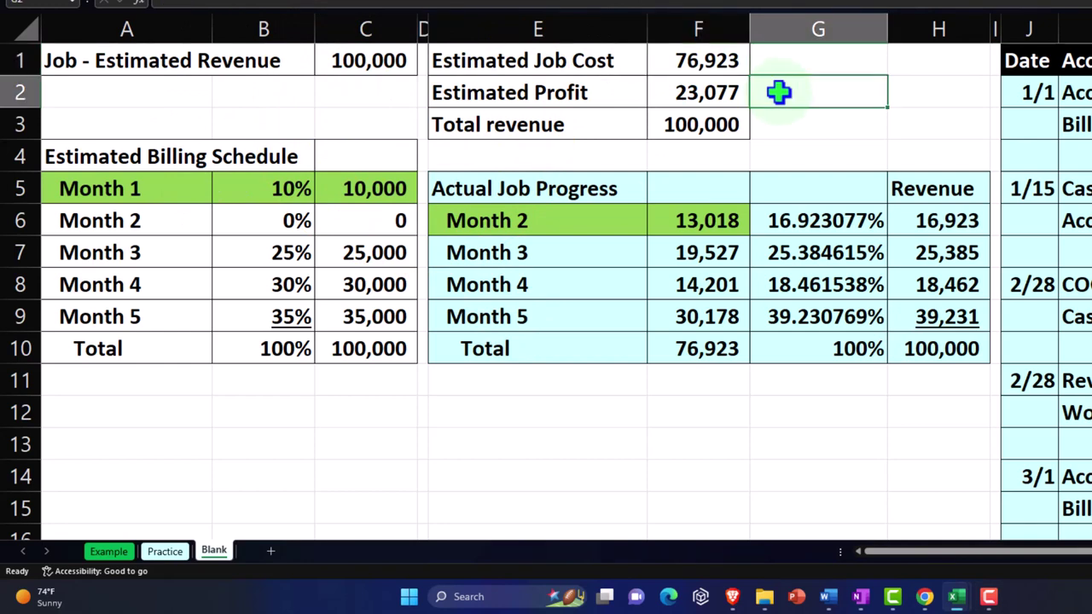
type("=")
key("Left")
key("Up")
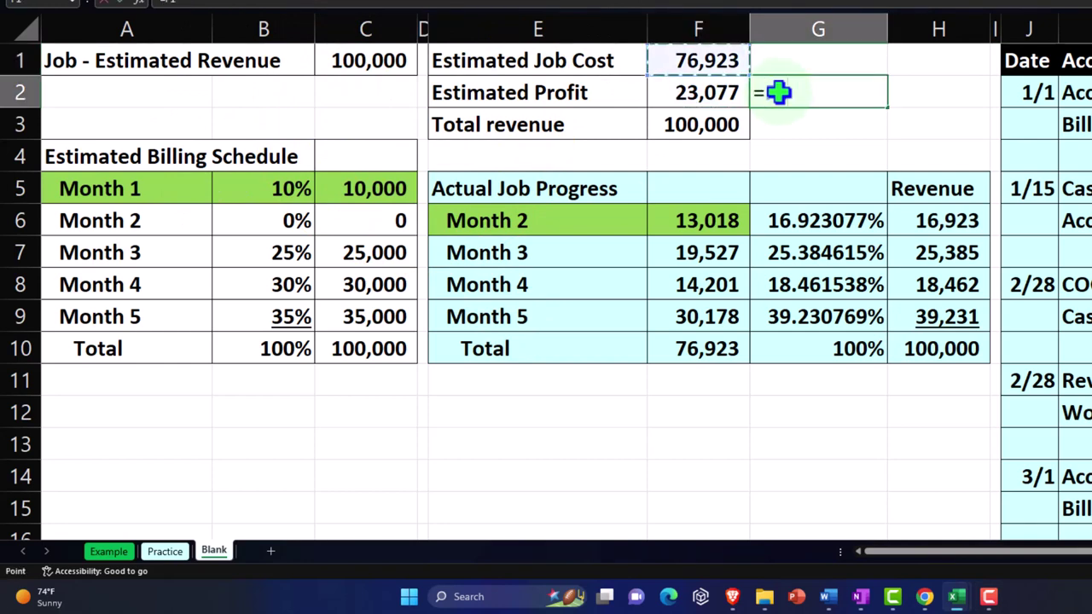
key("Down")
key("Return")
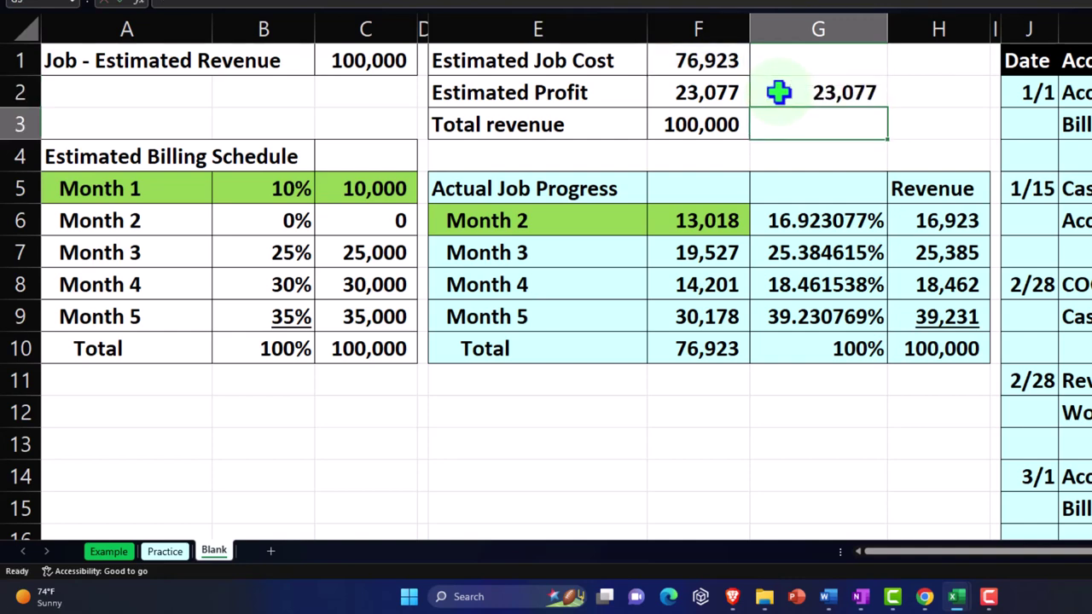
- Delete the trial estimated profit formula from cell G2
key("Up")
key("Left")
key("Down")
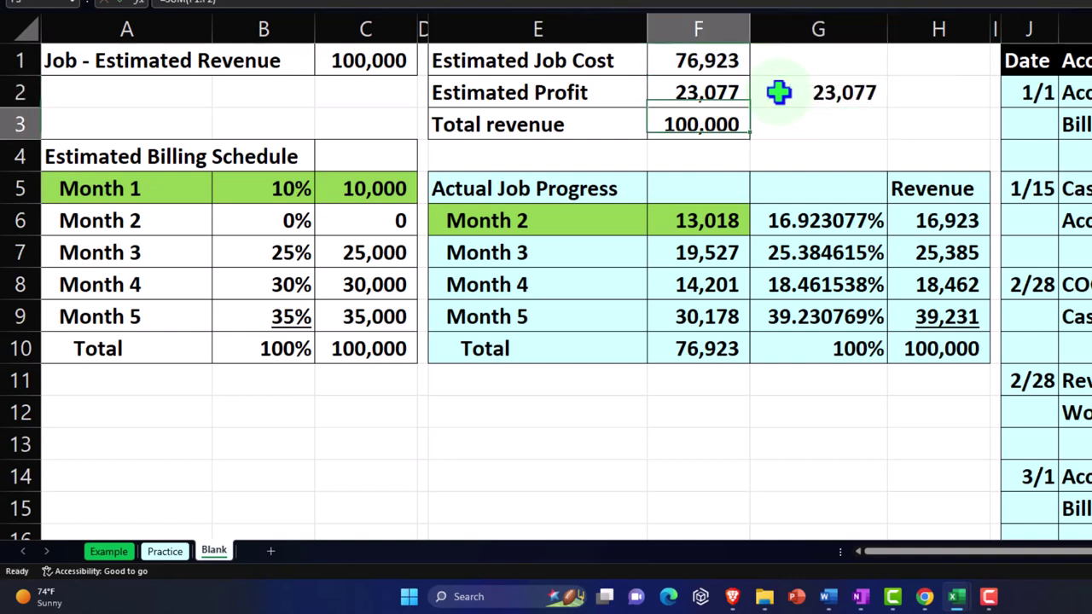
key("Right")
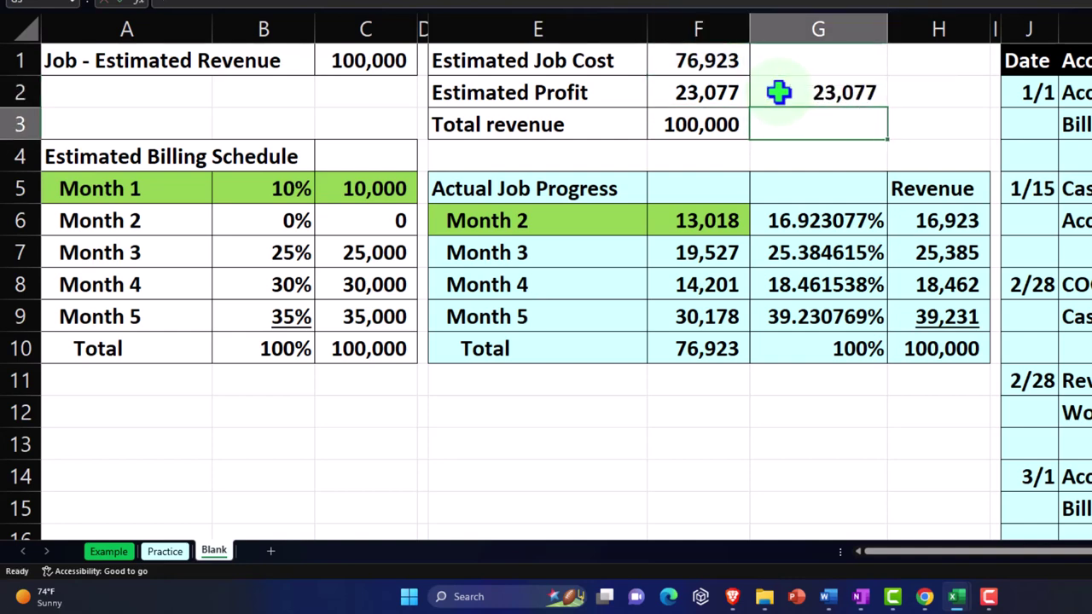
key("Up")
key("Delete")
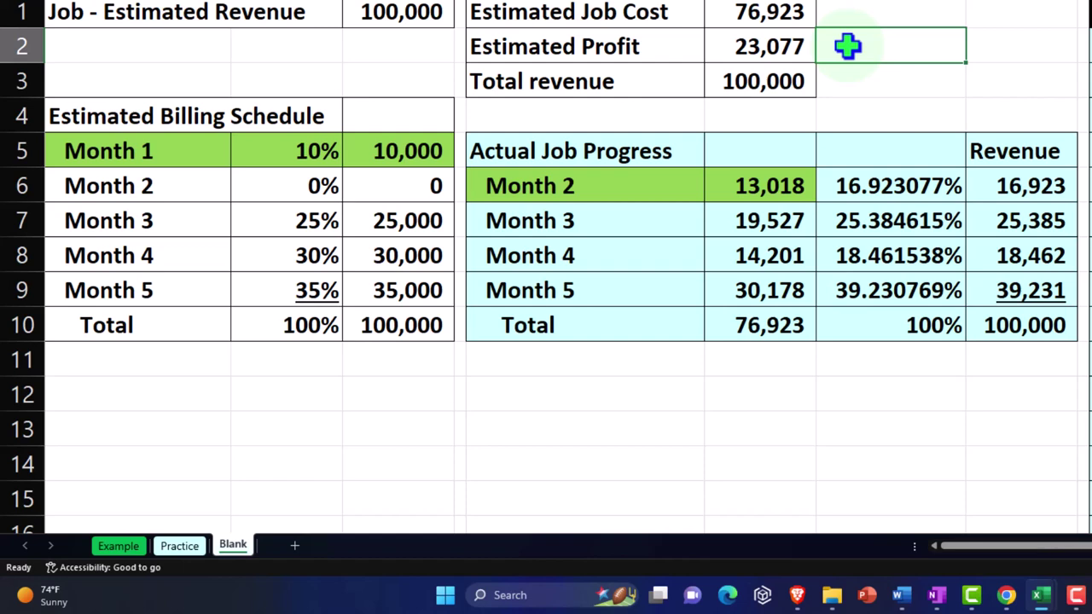
- Inspect the Month 2 completion percentage and revenue formulas in G6 and H6, and compare the Month 1 billing with the Month 2 job cost
double_click(863, 183)
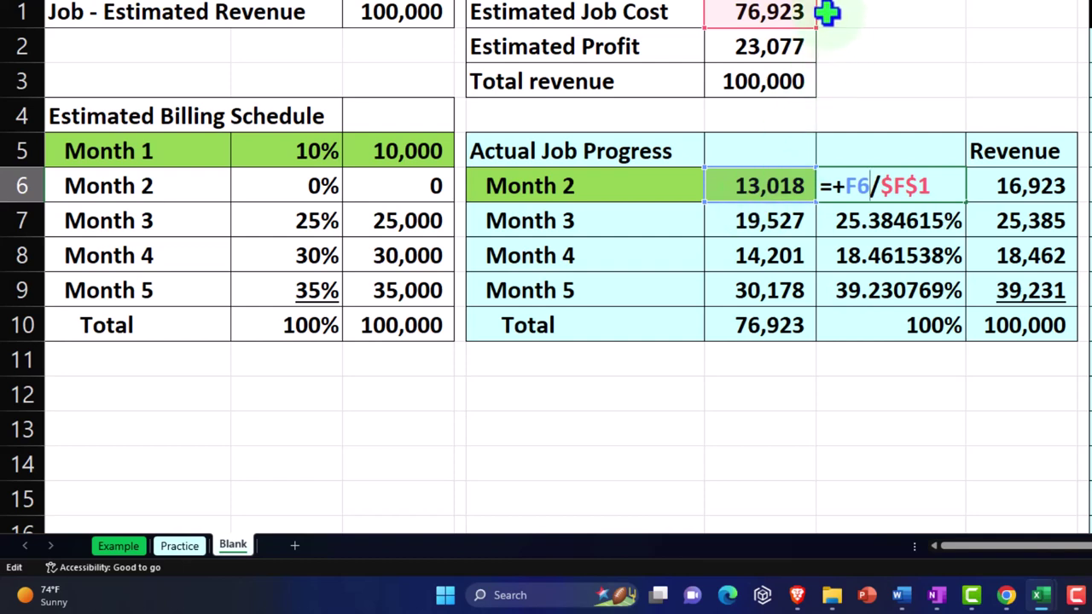
key("Return")
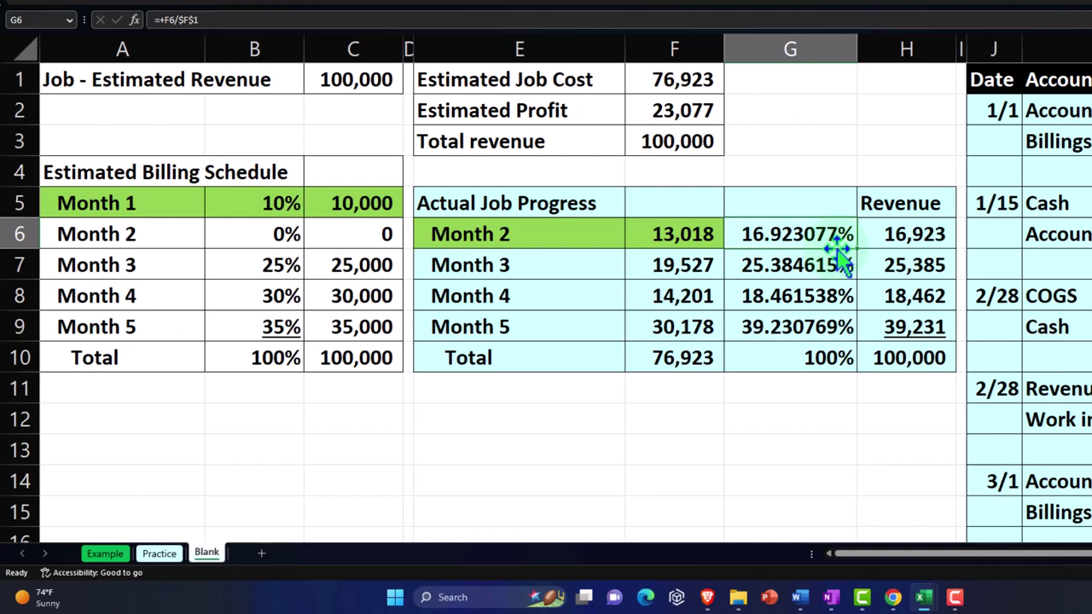
double_click(910, 234)
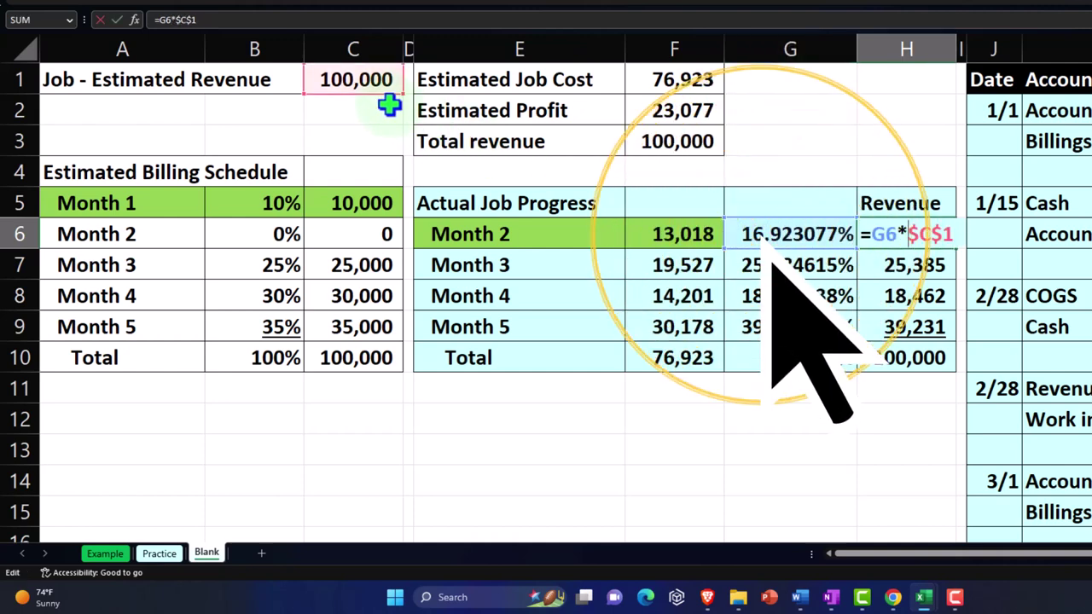
key("Return")
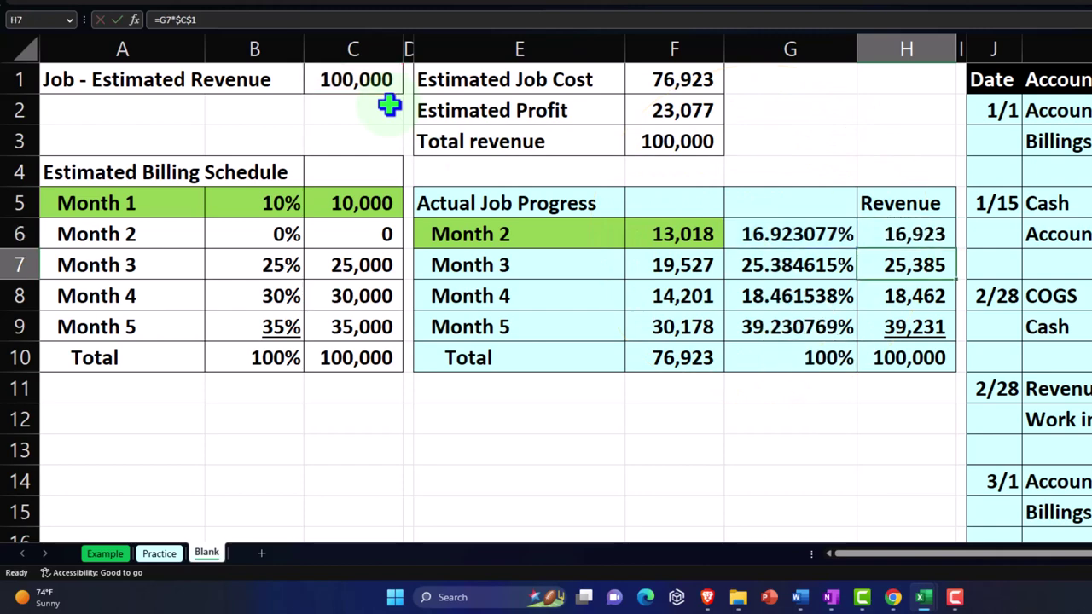
left_click(376, 203)
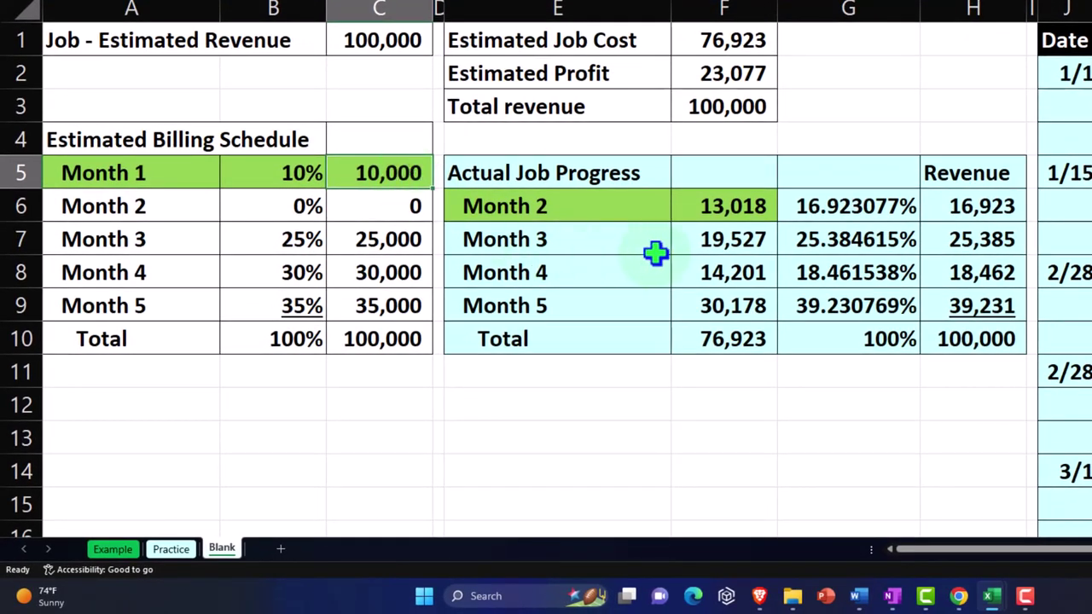
left_click(708, 211)
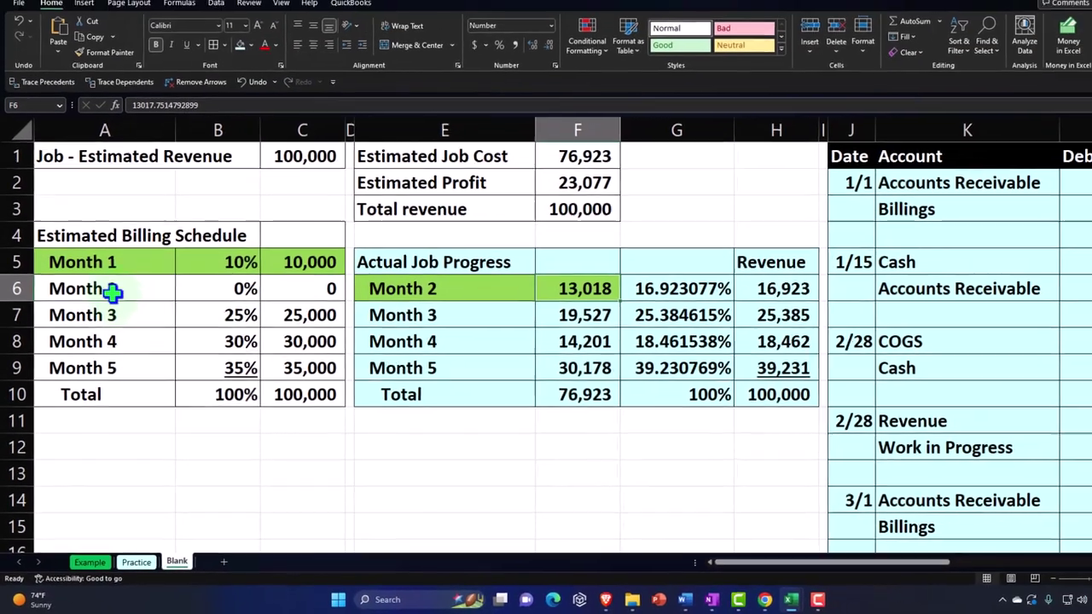
- Fill the Month 2 and Month 3 rows of the Estimated Billing Schedule, A6:C7, with the same green as Month 1
left_click_drag(113, 292, 303, 291)
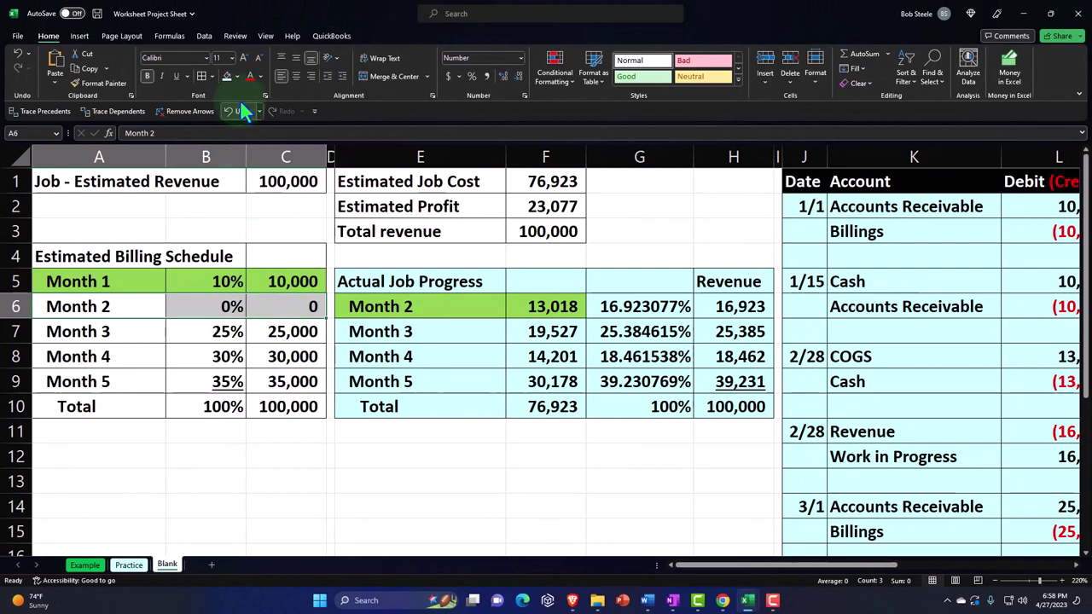
left_click(238, 76)
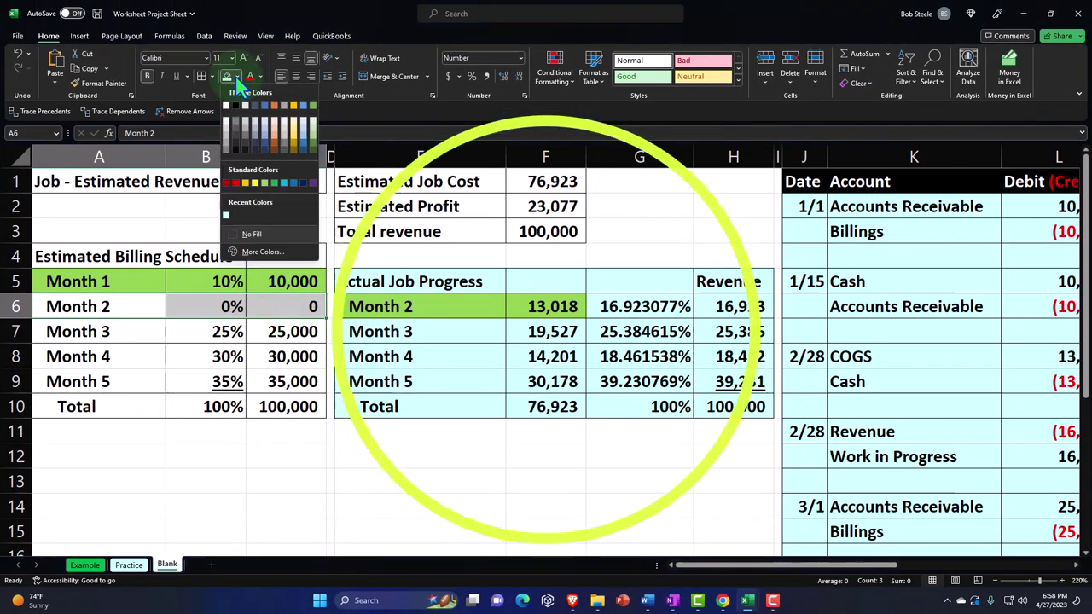
left_click(278, 183)
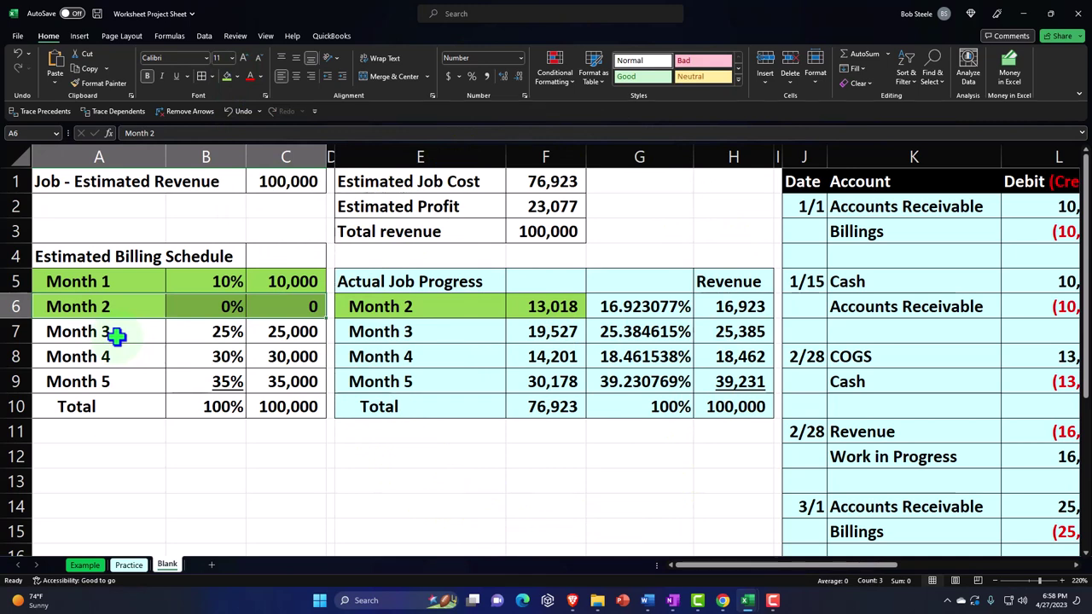
left_click_drag(117, 336, 281, 332)
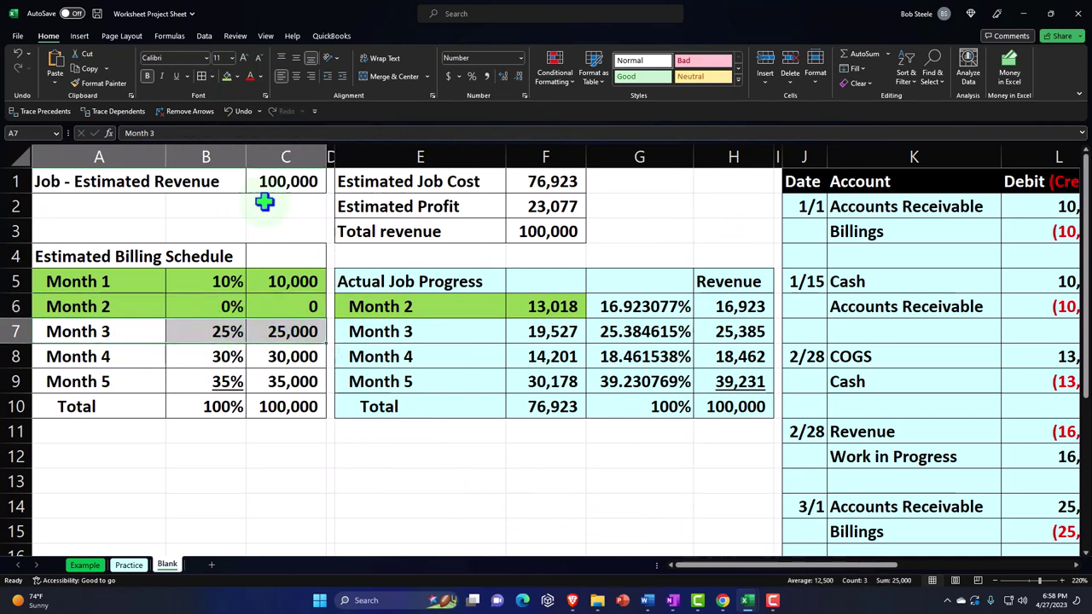
left_click(227, 77)
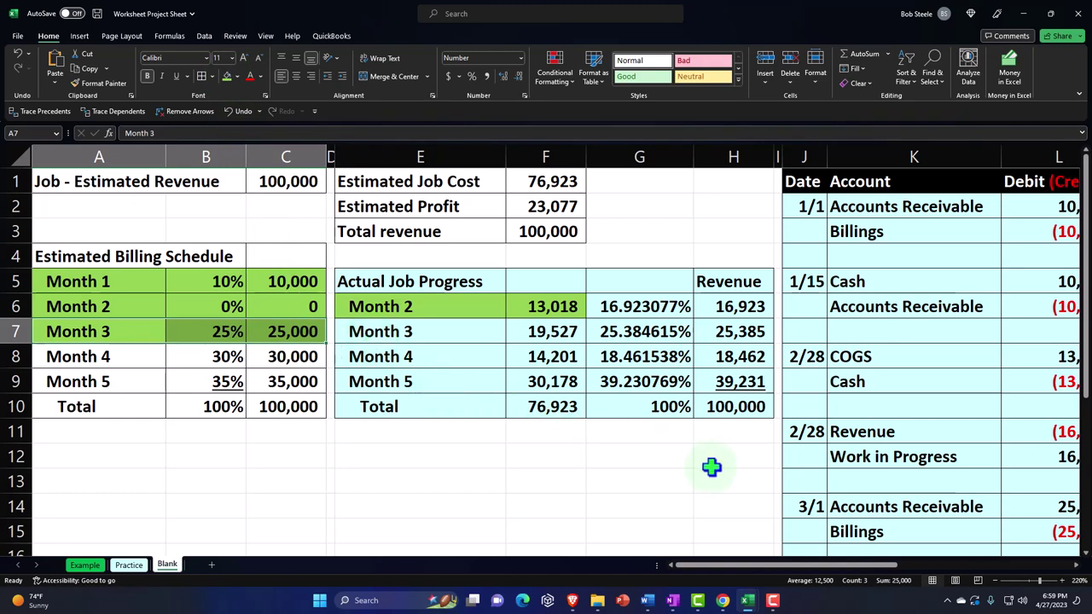
- Switch to QuickBooks in the browser and review the income, open invoices and cost of goods sold on the Project 1 overview
left_click(723, 599)
left_click(683, 550)
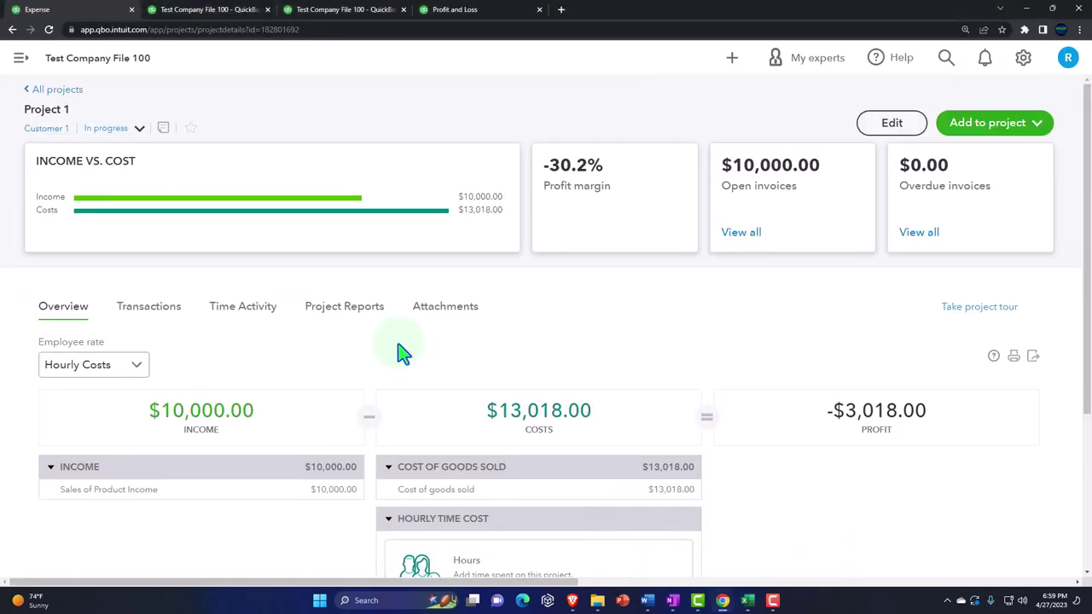
scroll(382, 284, "down", 1)
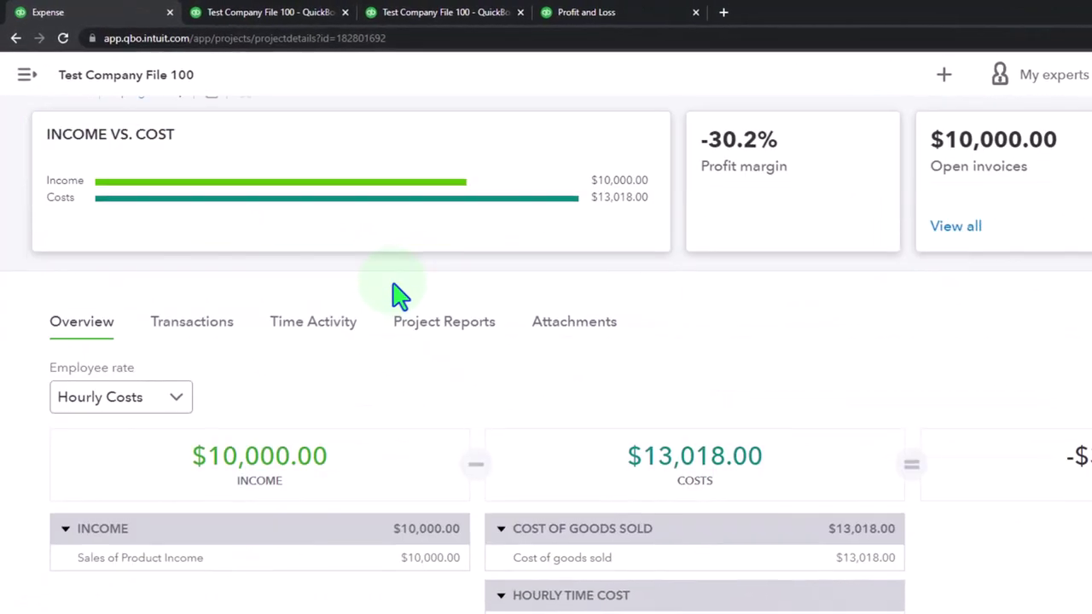
scroll(553, 482, "down", 1)
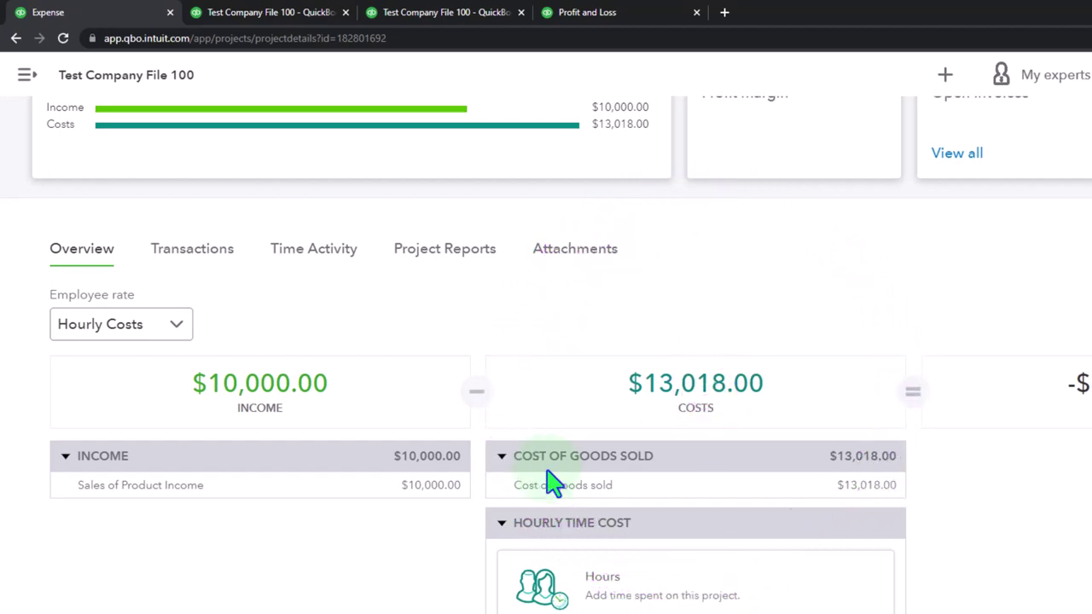
scroll(537, 463, "up", 2)
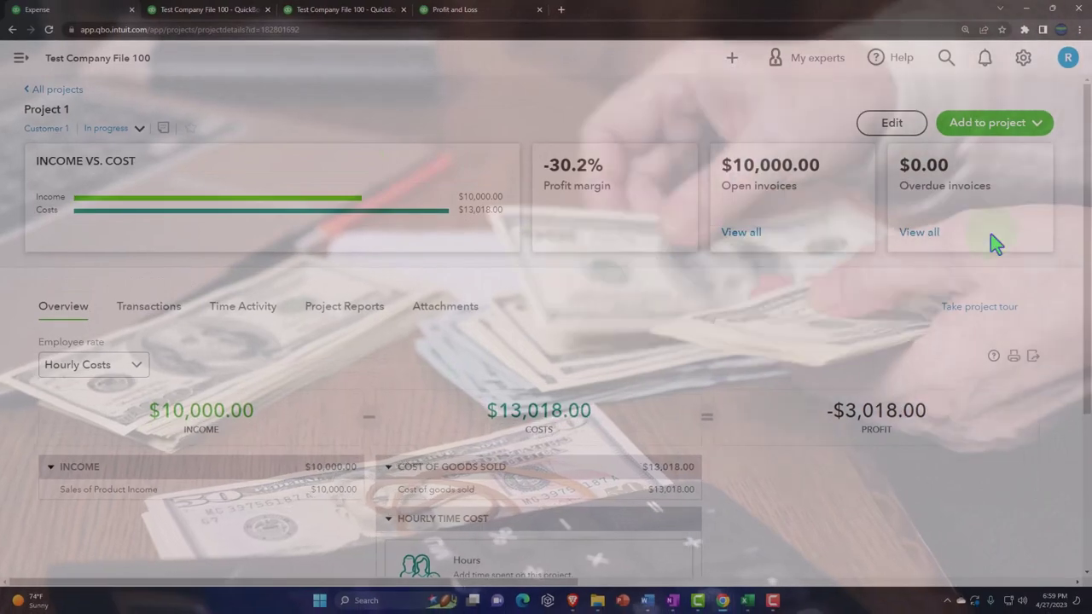
- Record and save a Project 1 customer payment dated 07/15/2025, deposited to Checking, applying 10,000.00 to the open 07/01/2025 invoice
left_click(1037, 130)
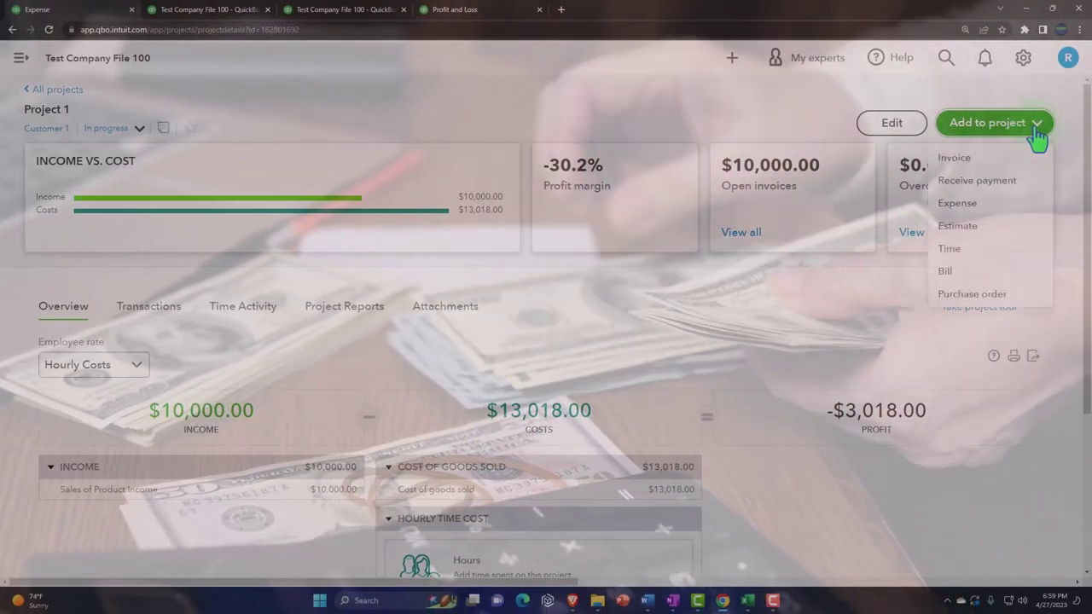
left_click(1003, 191)
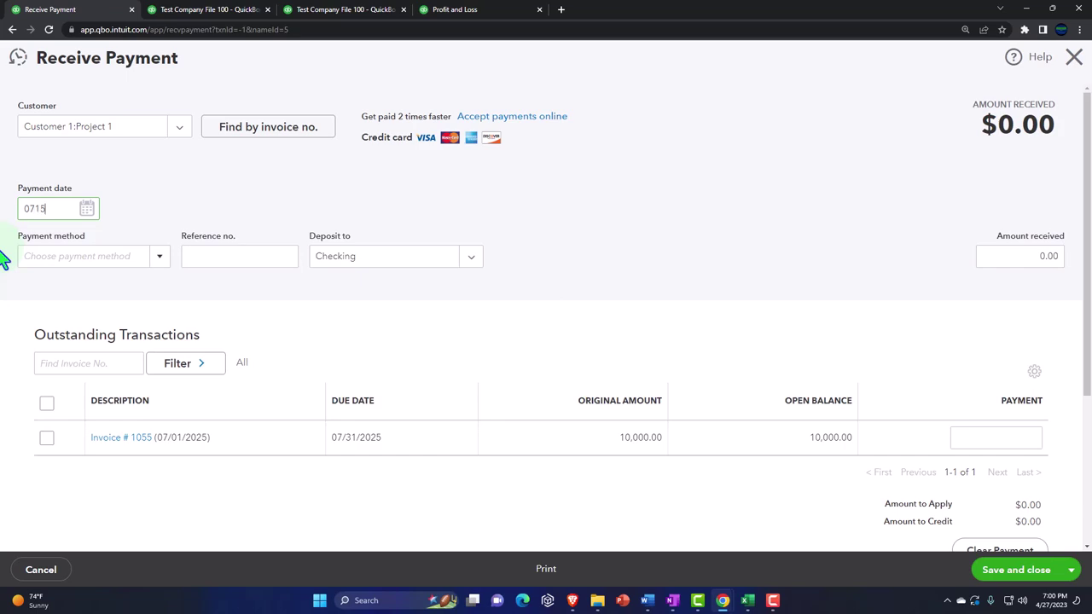
key("Tab")
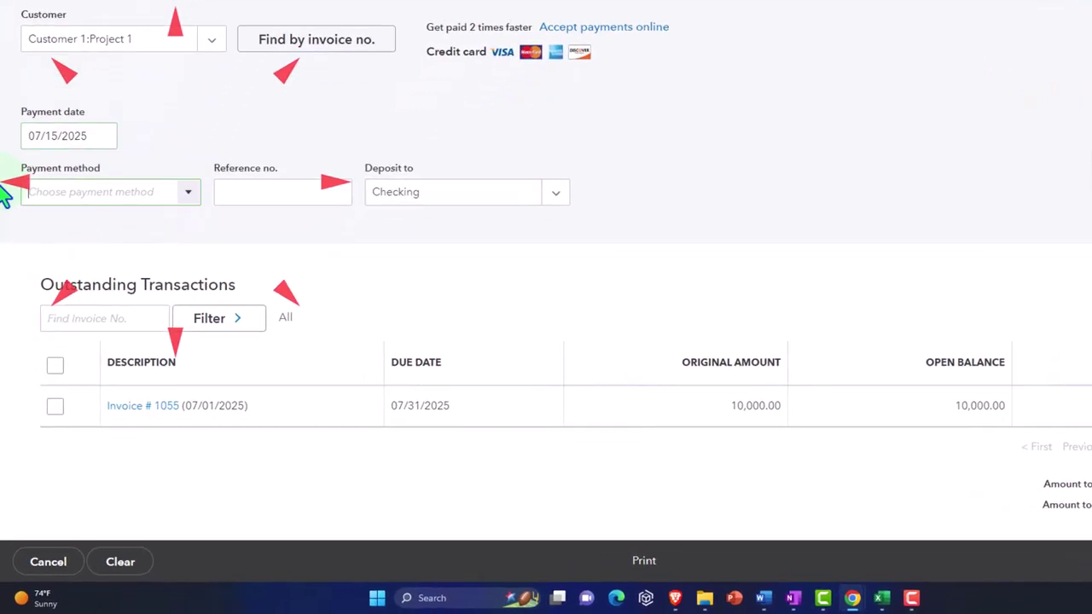
key("Tab")
key("Tab")
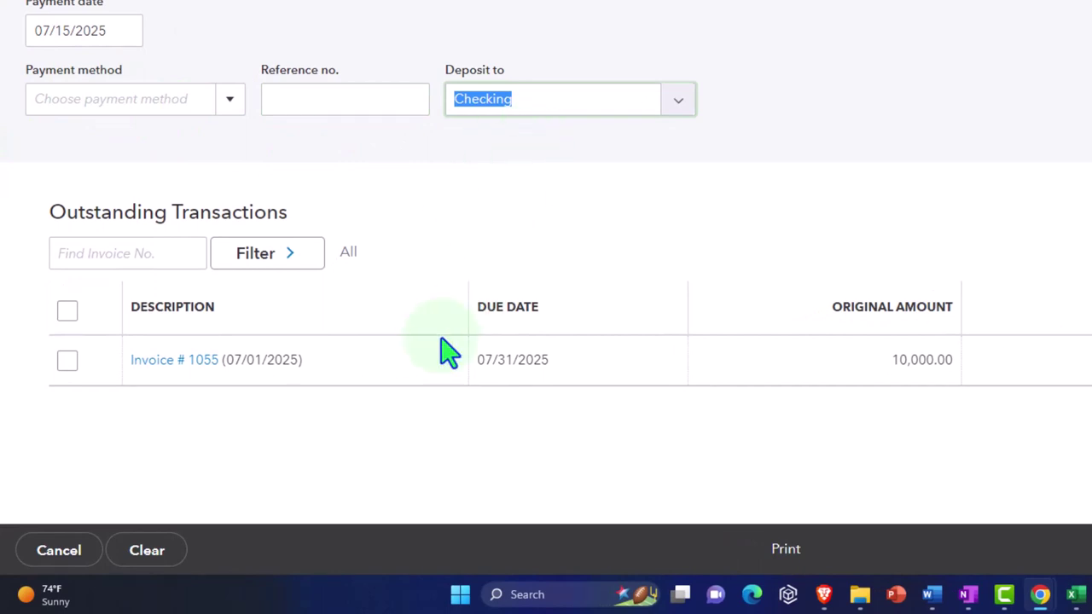
left_click(68, 362)
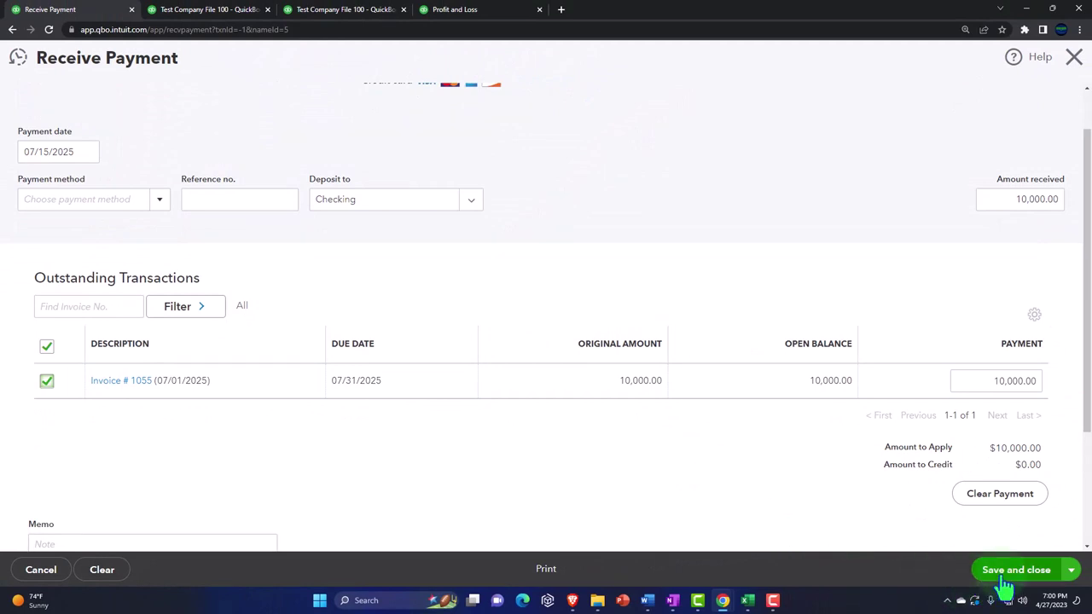
left_click(1007, 577)
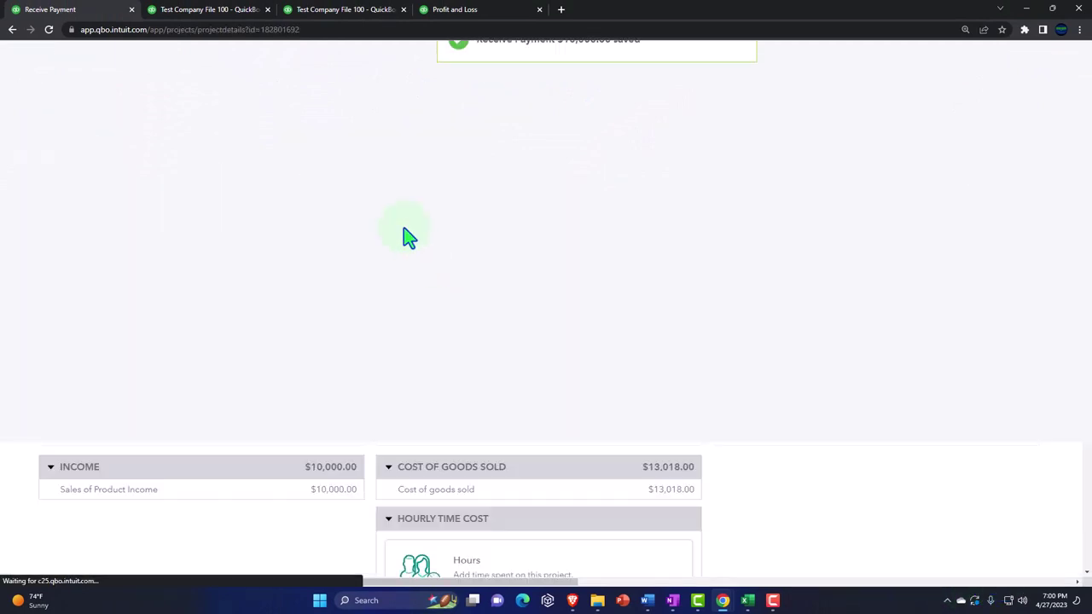
- Rerun the Balance Sheet by class, examine the transactions behind the Checking balance, and return to the report summary
left_click(214, 12)
scroll(342, 231, "up", 3)
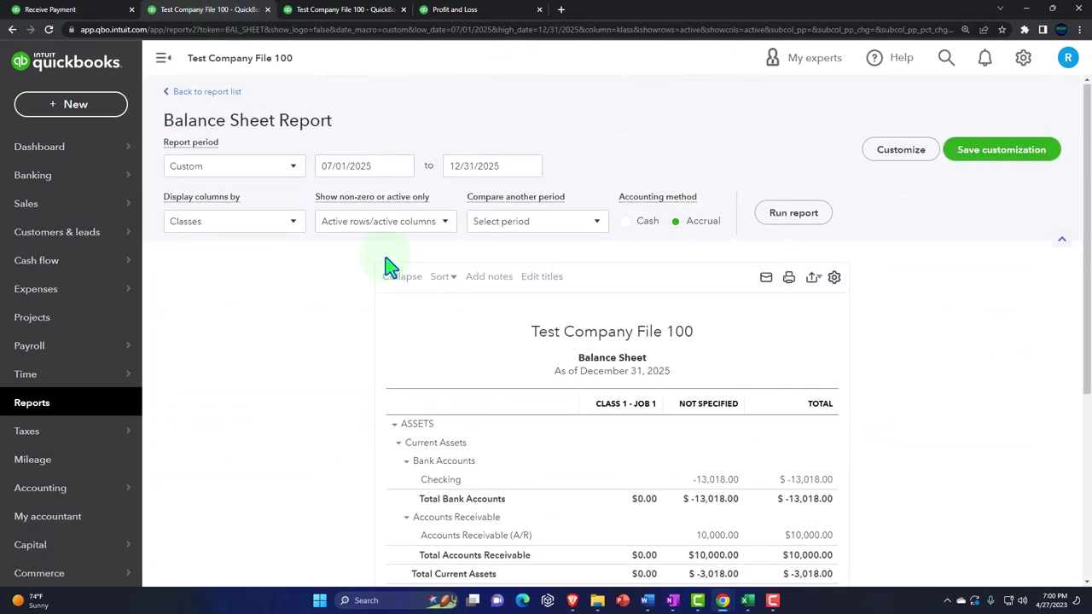
left_click(794, 215)
scroll(909, 384, "down", 2)
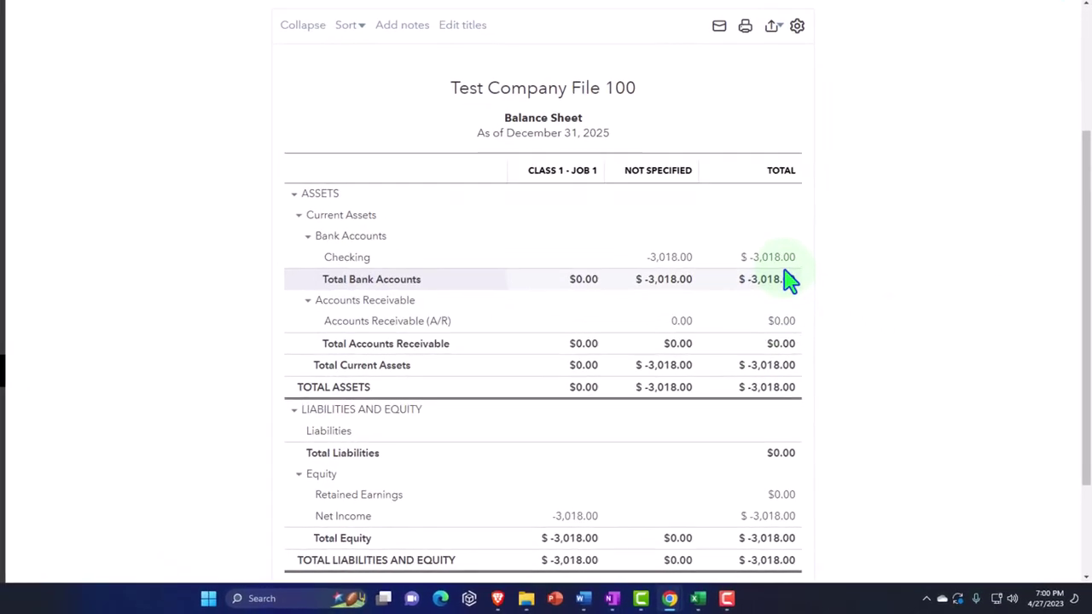
left_click(713, 191)
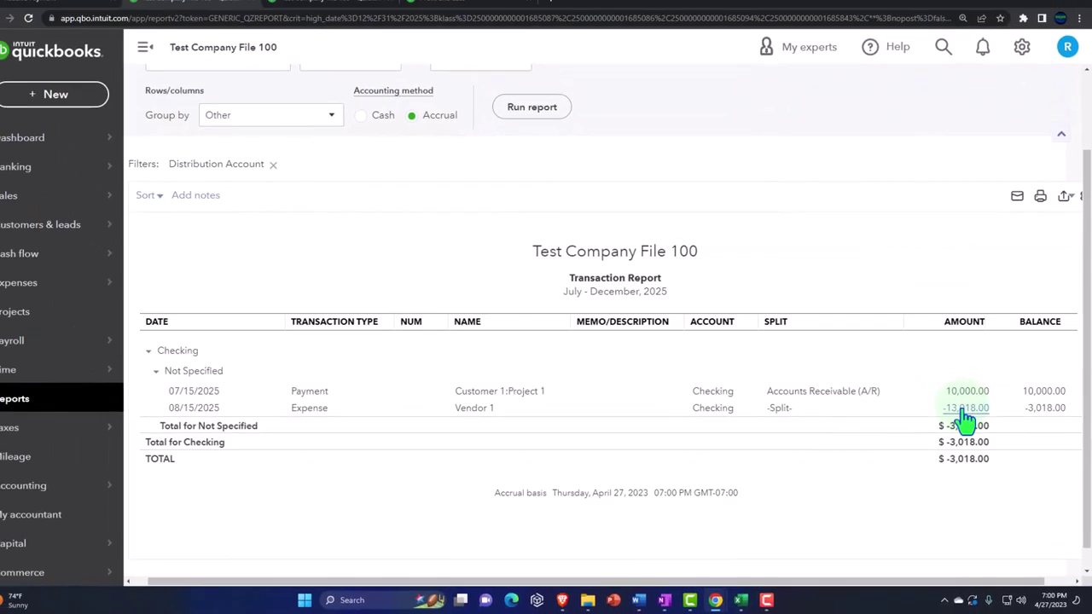
scroll(225, 184, "up", 2)
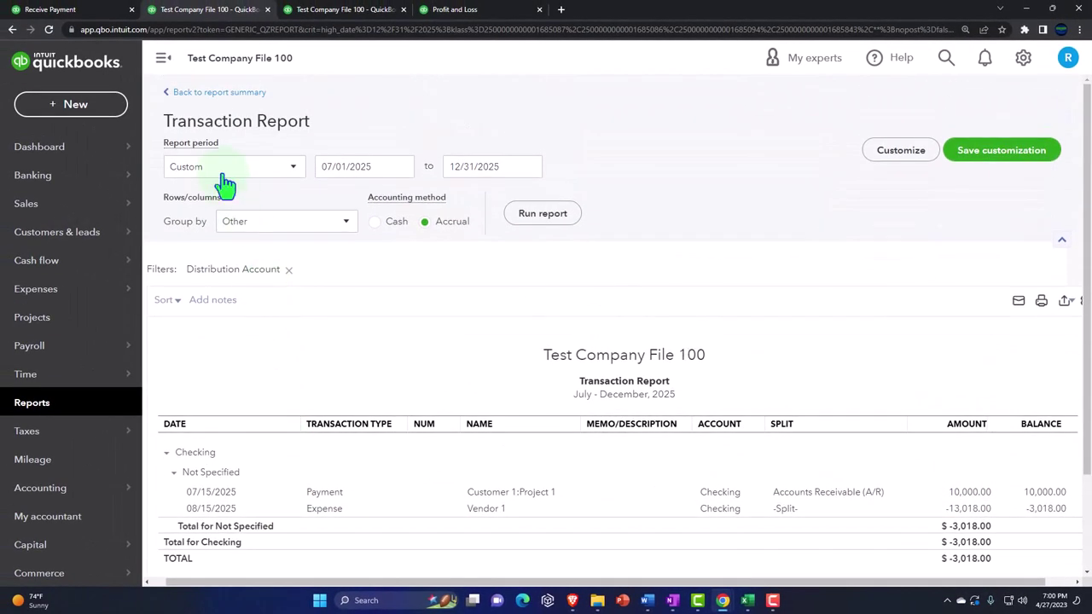
left_click(200, 95)
left_click(162, 58)
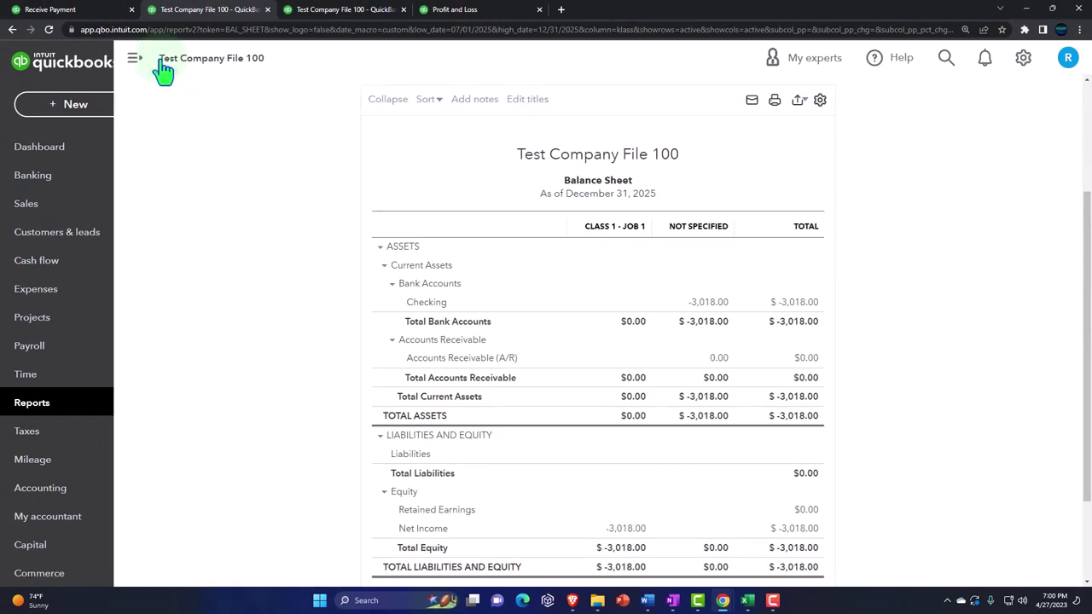
- Return to Project 1, start a new invoice for it, and add the July 1, 2025 estimate of $100,000.00
left_click(82, 9)
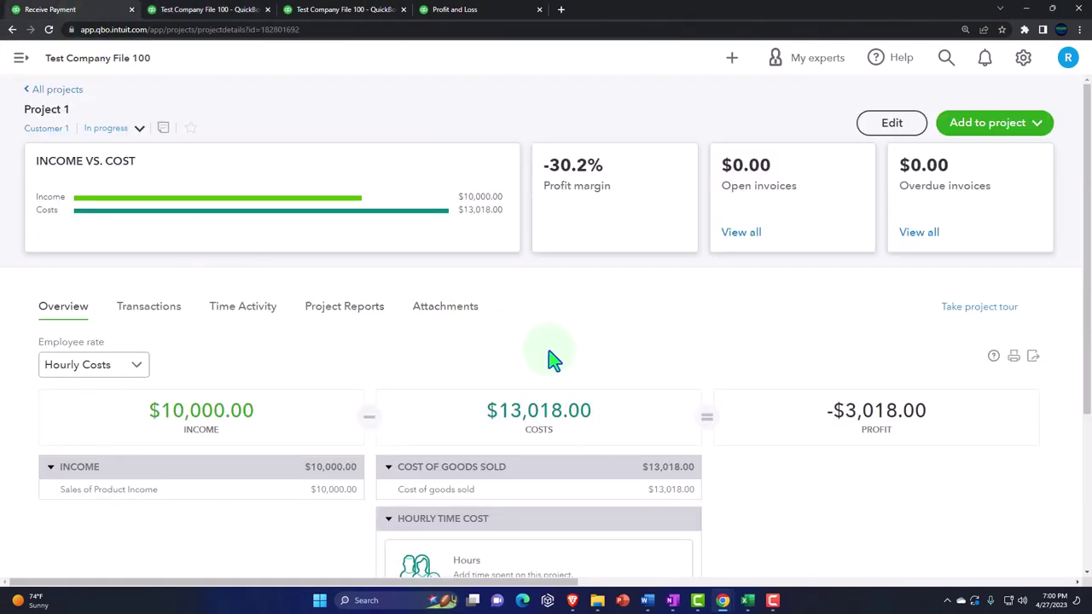
left_click(21, 57)
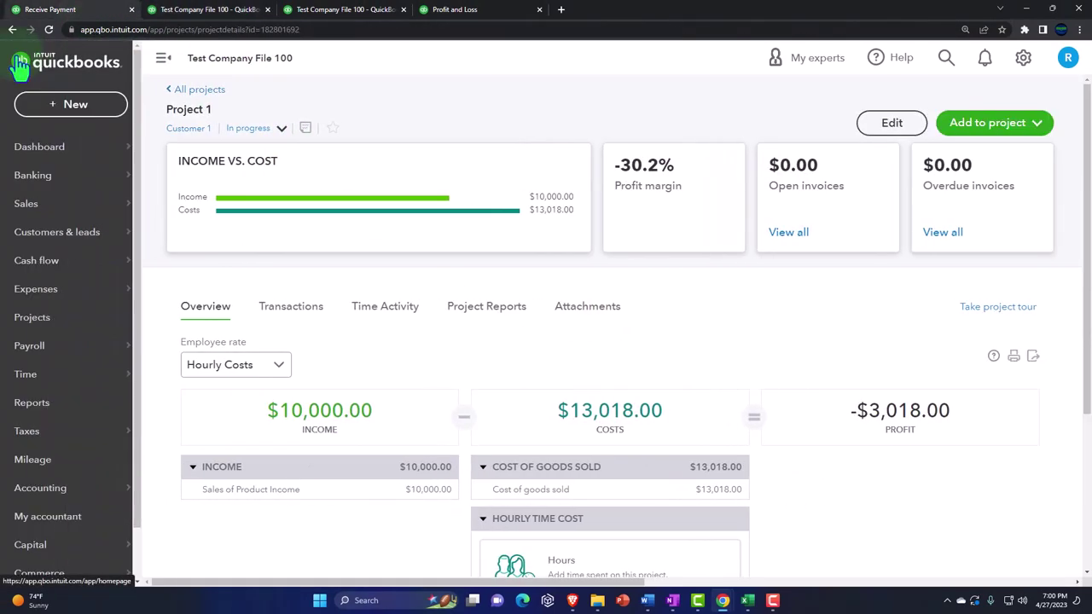
left_click(145, 58)
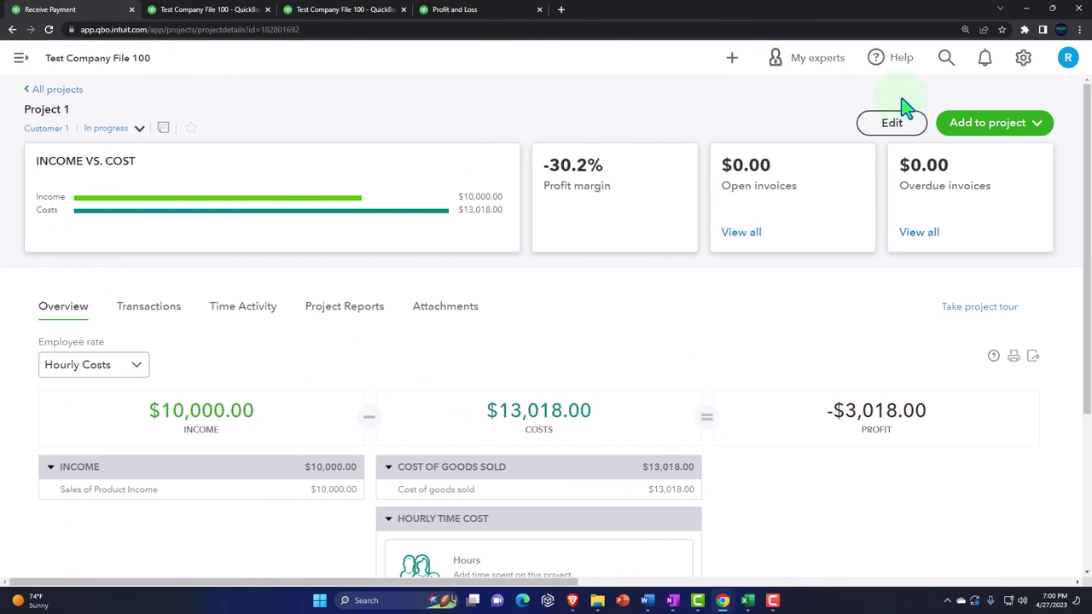
left_click(1037, 128)
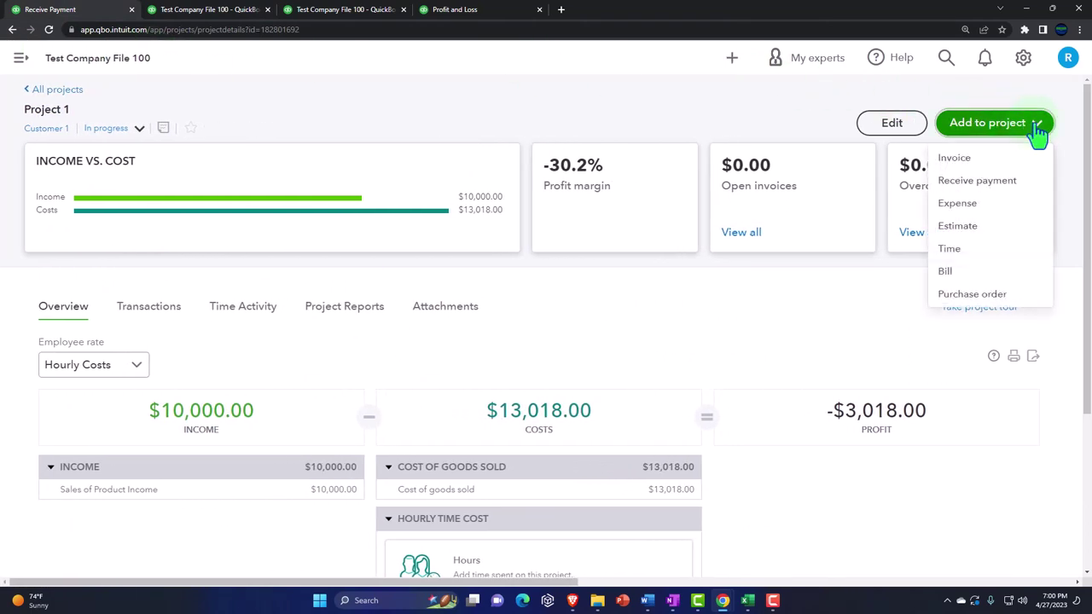
left_click(966, 162)
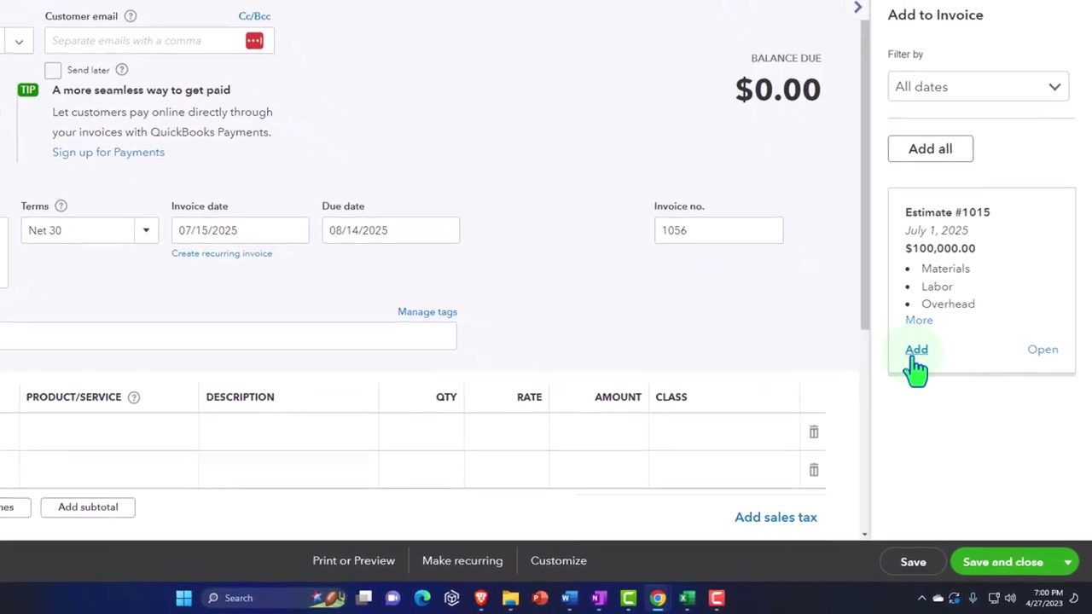
left_click(914, 357)
- Check the Month 3 billing percentage in the Excel worksheet and copy 25% of each estimate line to the invoice
mouse_move(687, 600)
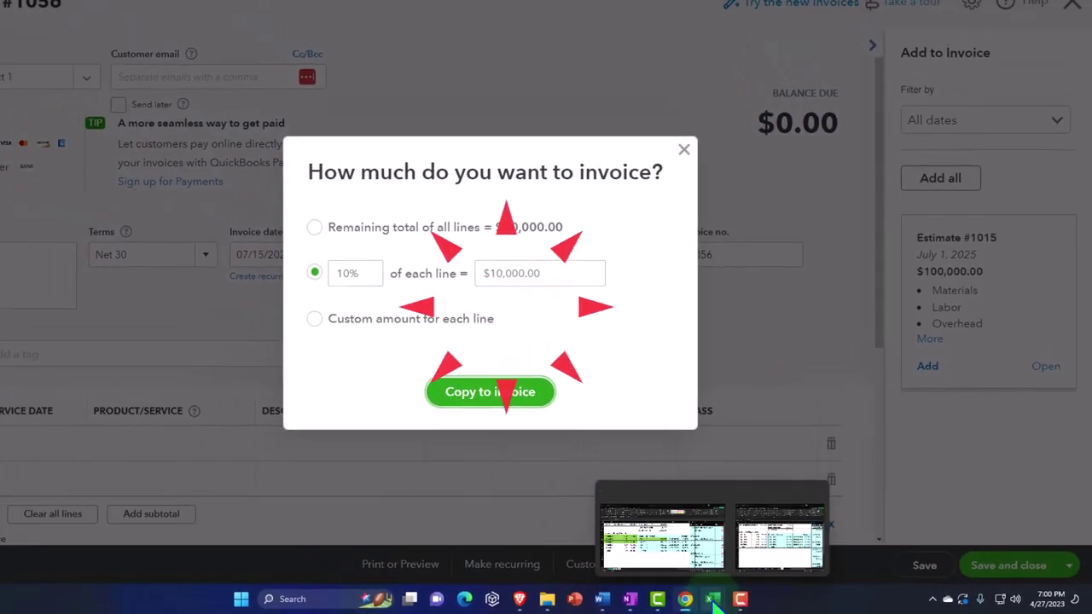
left_click(663, 536)
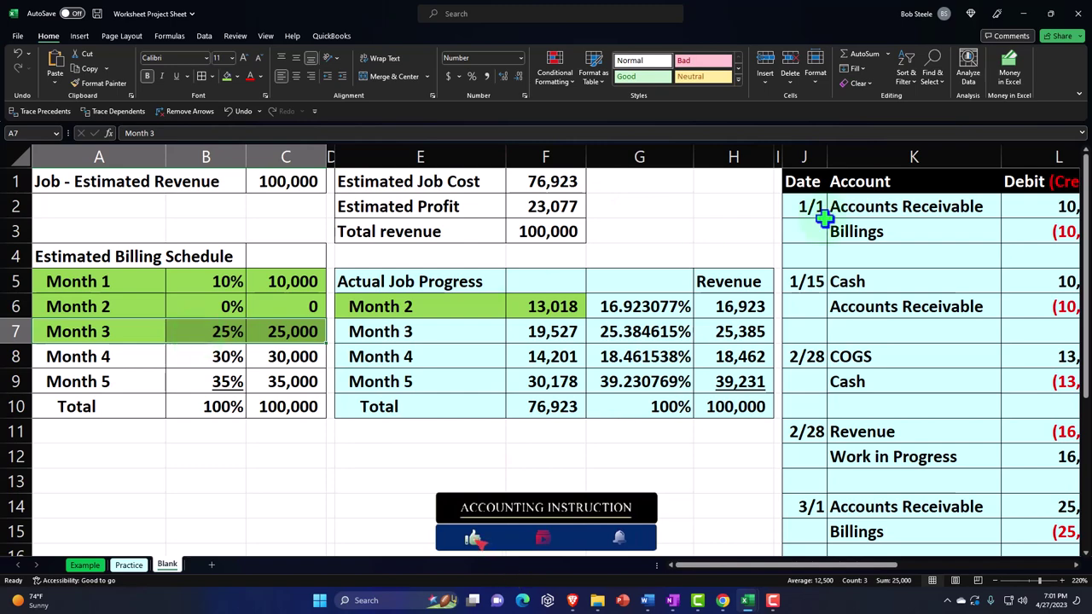
left_click(1022, 14)
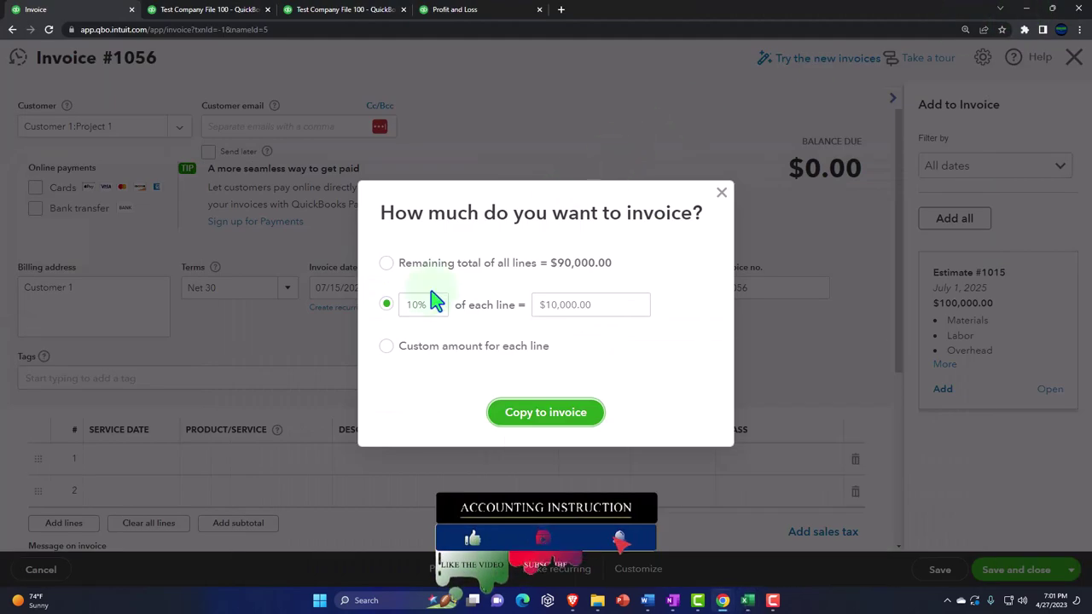
left_click_drag(421, 305, 383, 300)
type("25")
key("Tab")
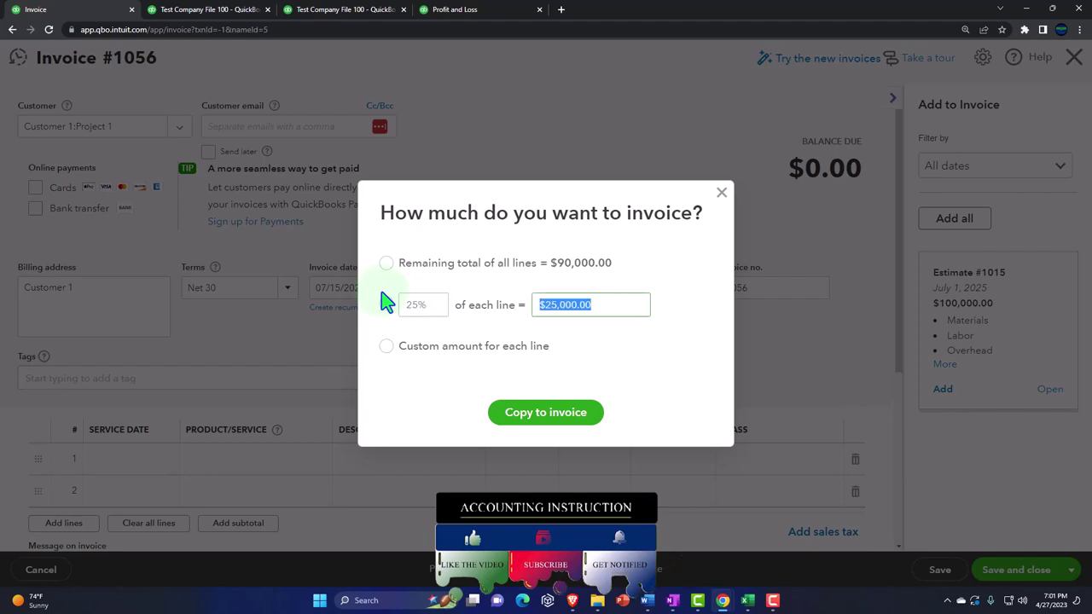
left_click(542, 416)
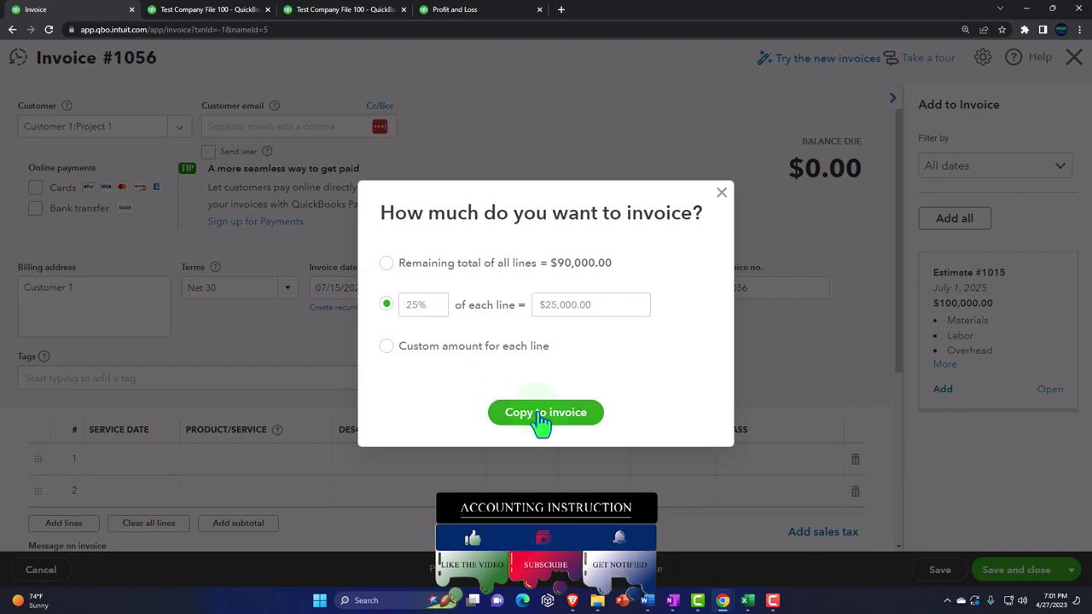
- Review the copied materials, labor and overhead lines and set the invoice date to 08/01/2025
scroll(542, 419, "down", 1)
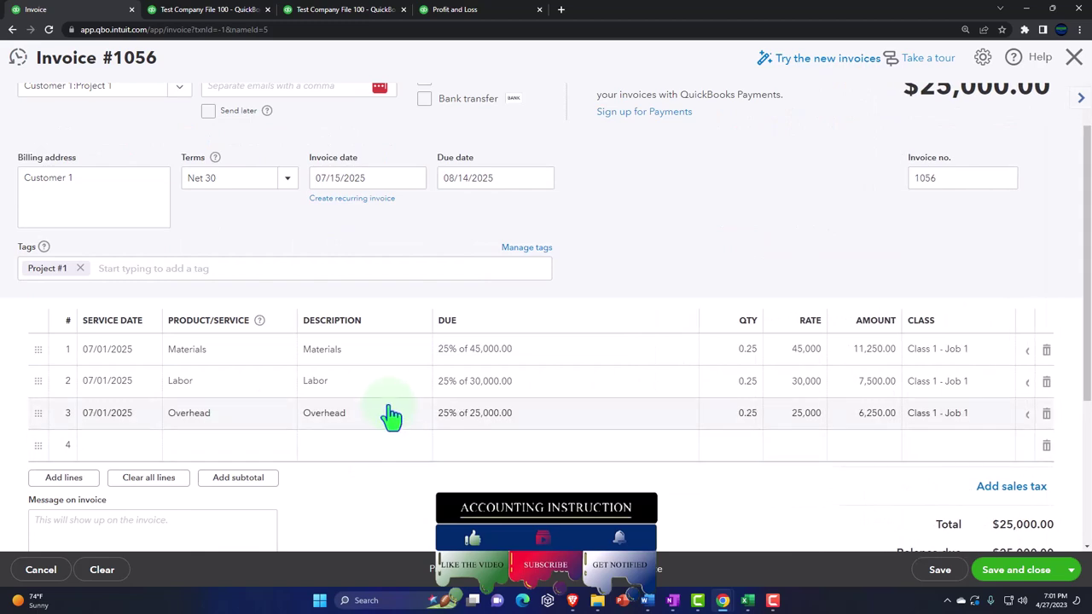
scroll(391, 416, "up", 1)
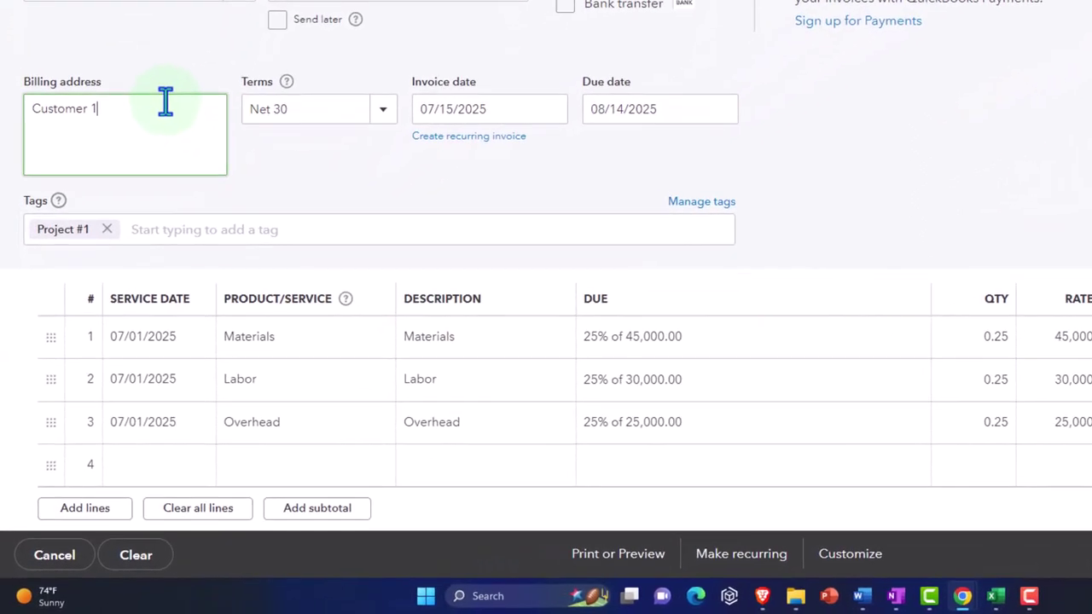
key("Tab")
key("Tab")
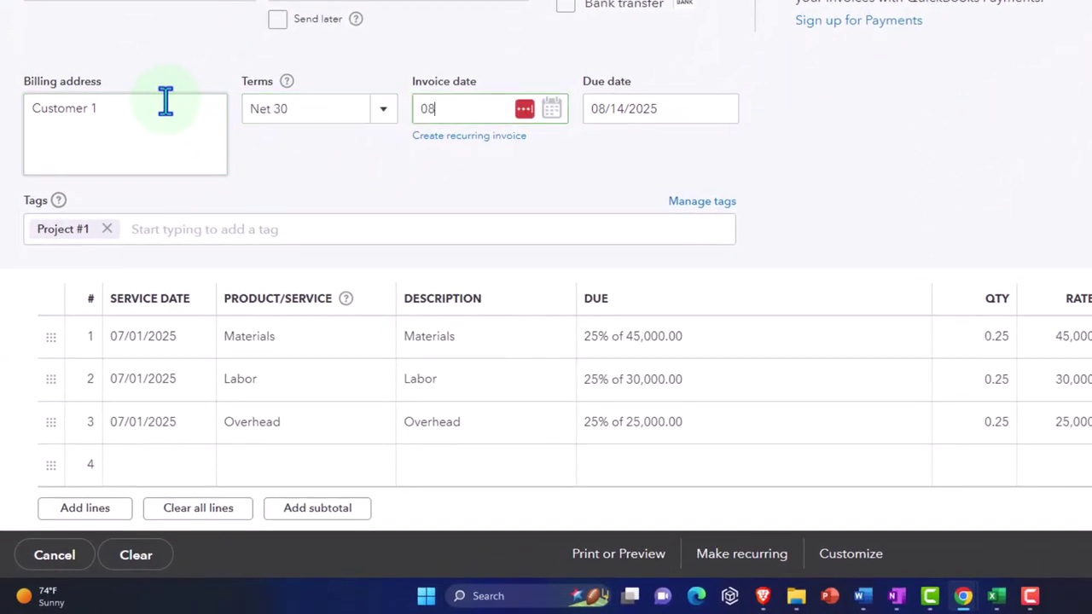
type("08/01/2025")
key("Tab")
key("Tab")
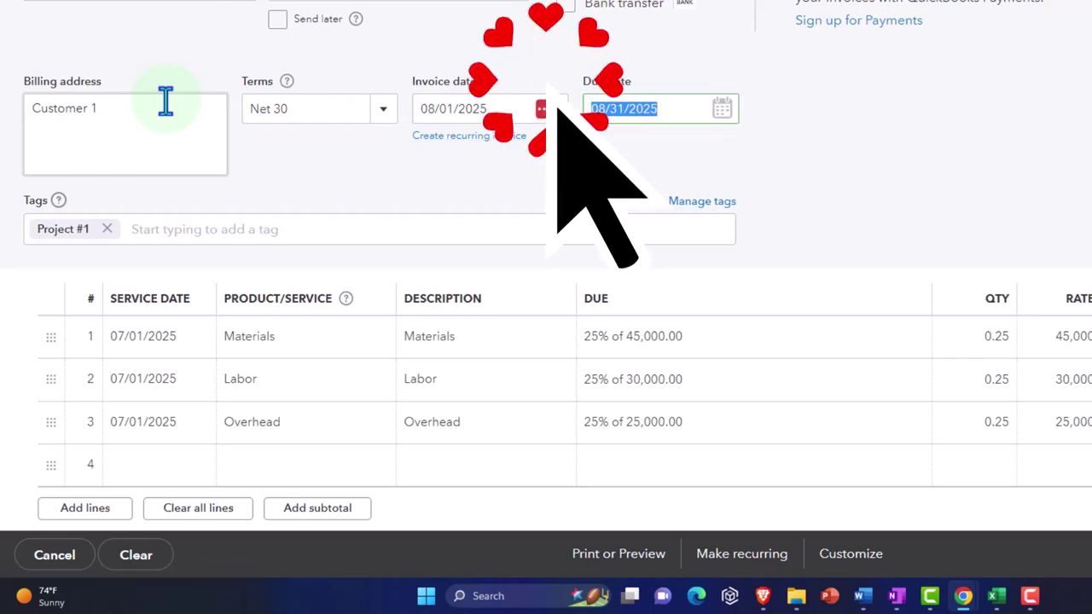
left_click(329, 171)
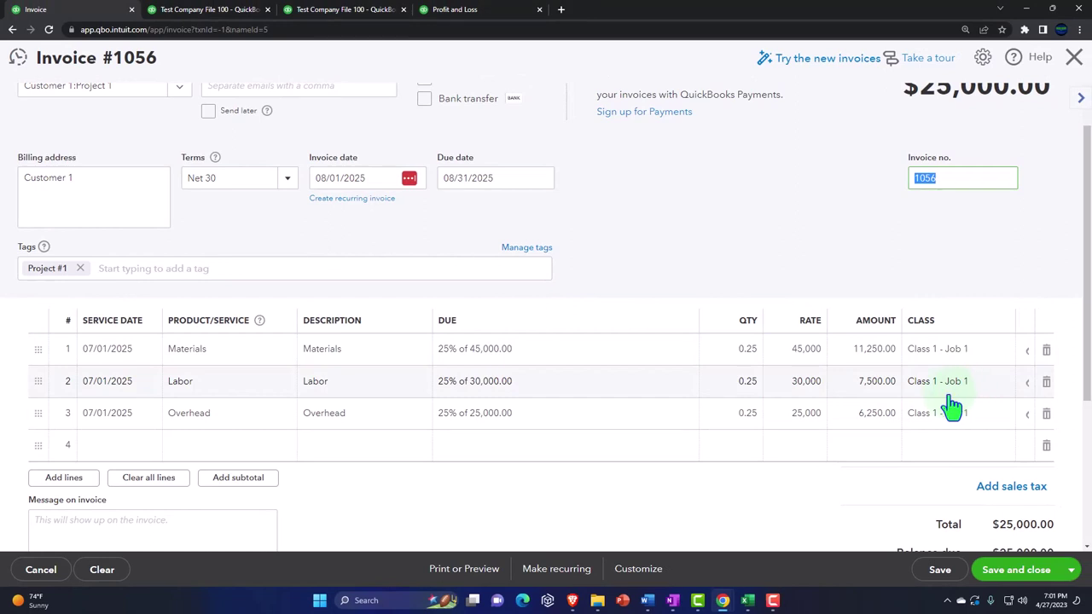
- Check the class assignments on the invoice lines, save and close the 08/01/2025 invoice, and view Project 1's income and costs
scroll(952, 408, "down", 1)
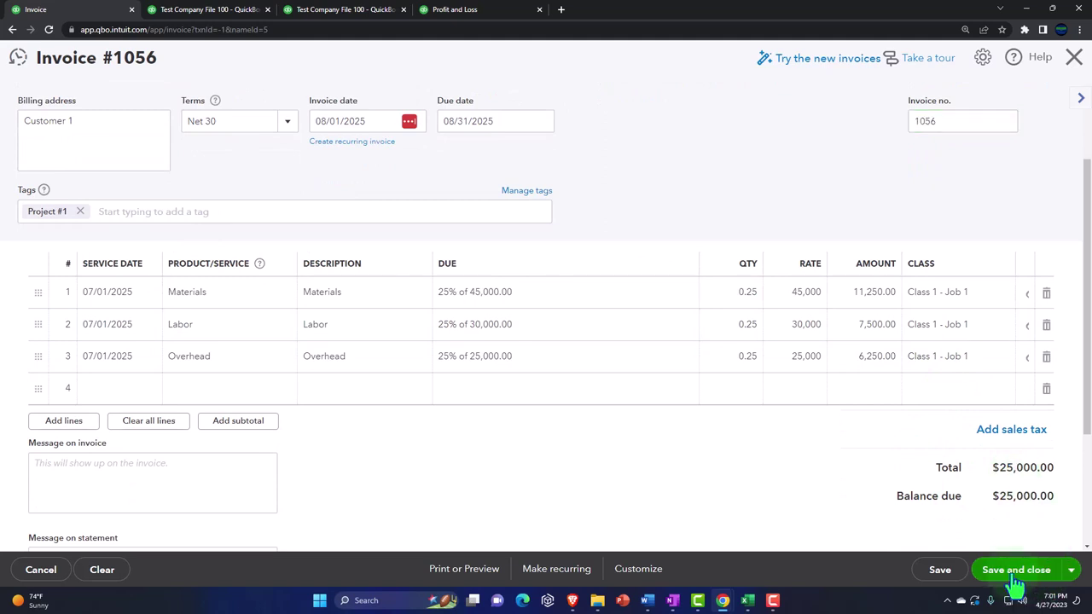
left_click(1015, 573)
scroll(711, 386, "down", 1)
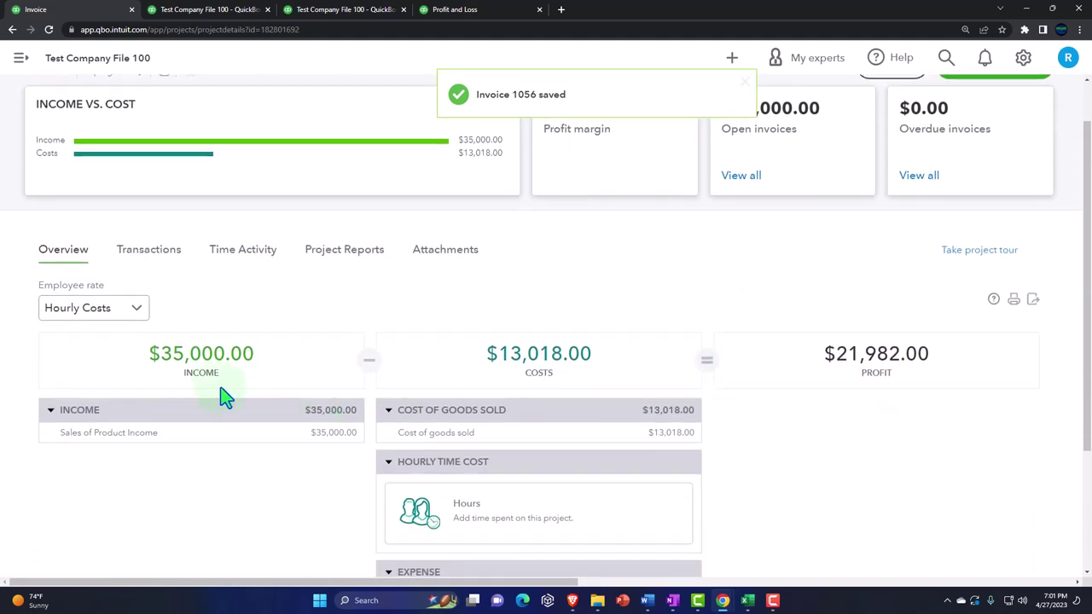
- Rerun the Balance Sheet by class and examine the Checking, Accounts Receivable and Net Income rows
left_click(193, 10)
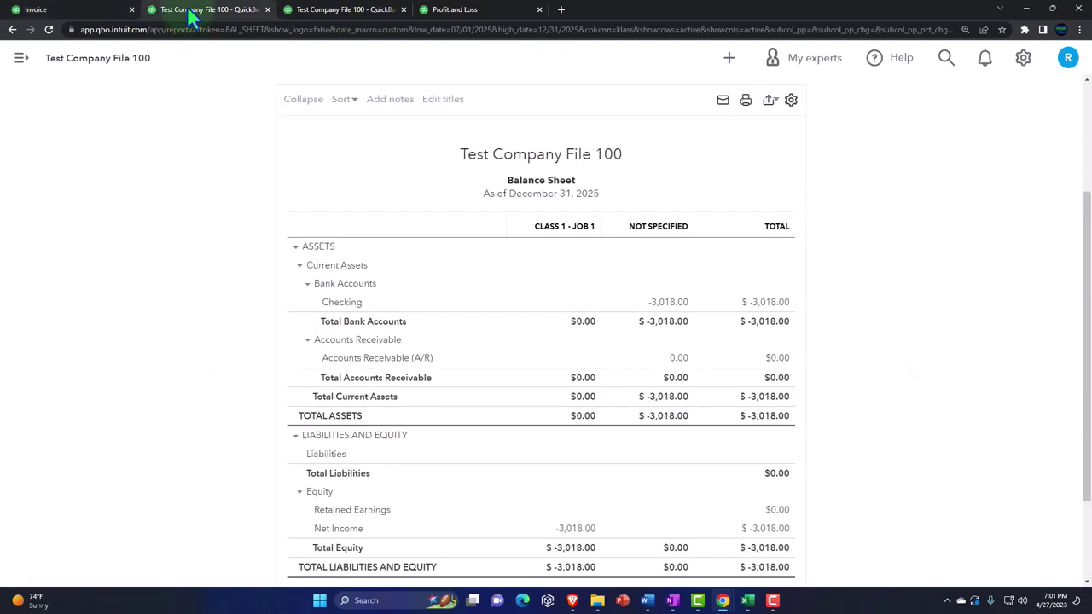
scroll(280, 327, "up", 3)
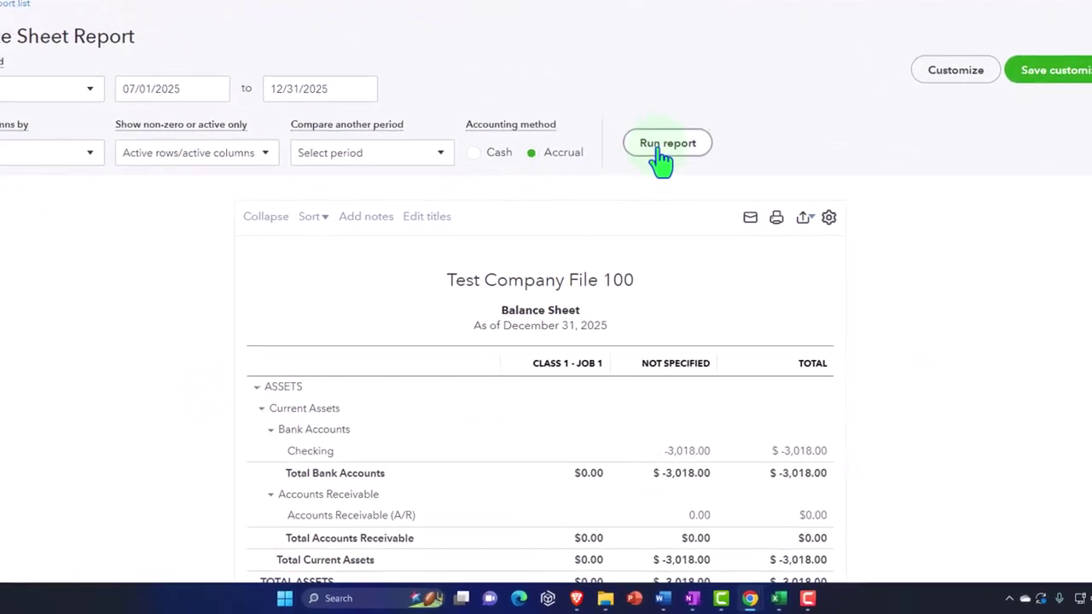
left_click(651, 205)
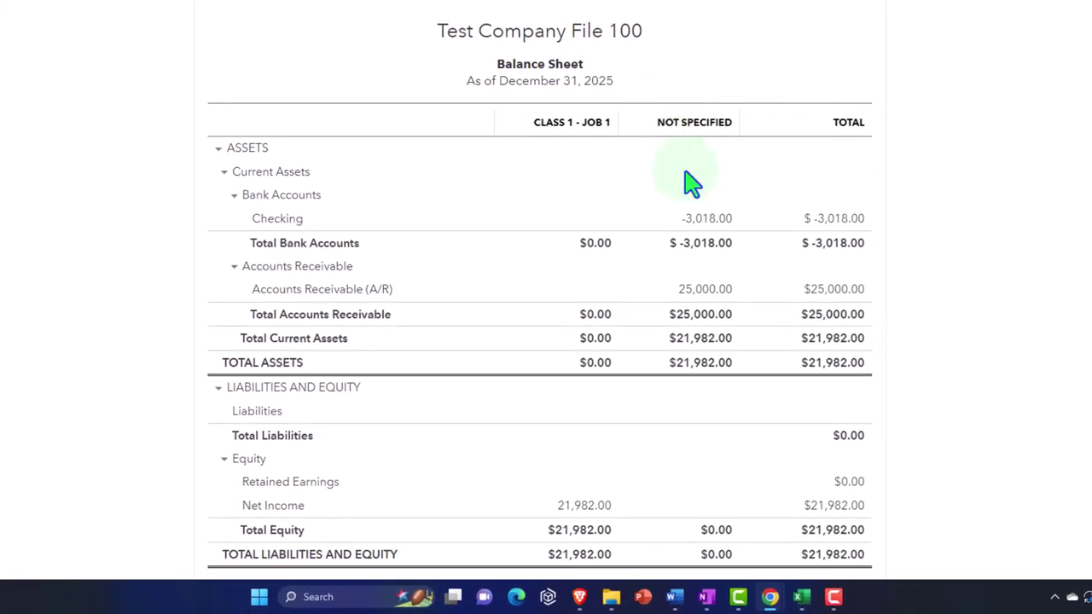
left_click(661, 287)
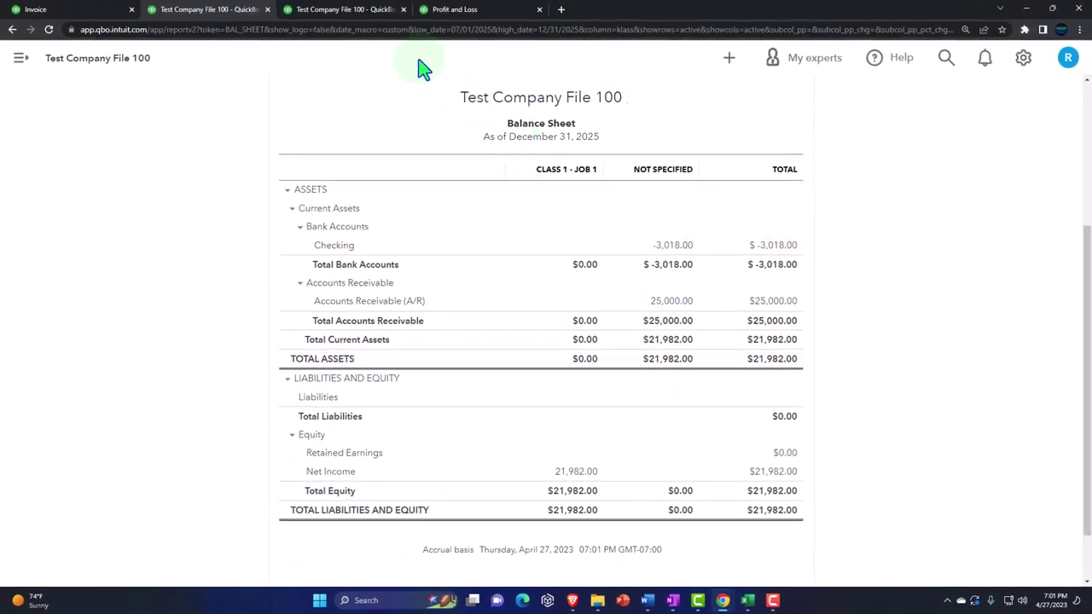
- Rerun the monthly Profit and Loss report and examine the August 2025 income and cost of goods sold
left_click(354, 11)
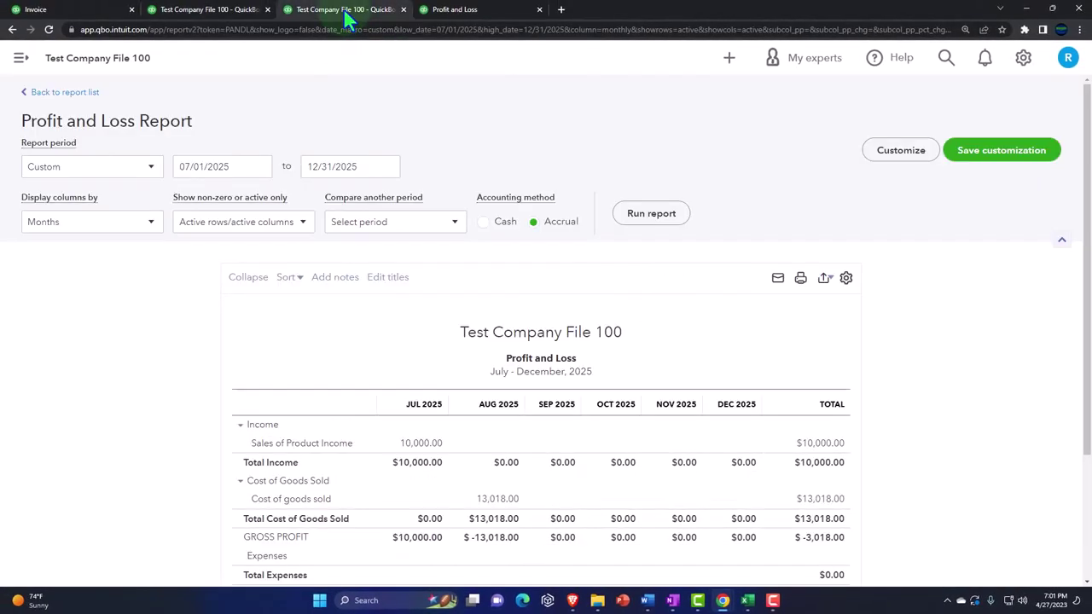
left_click(651, 213)
scroll(657, 229, "down", 2)
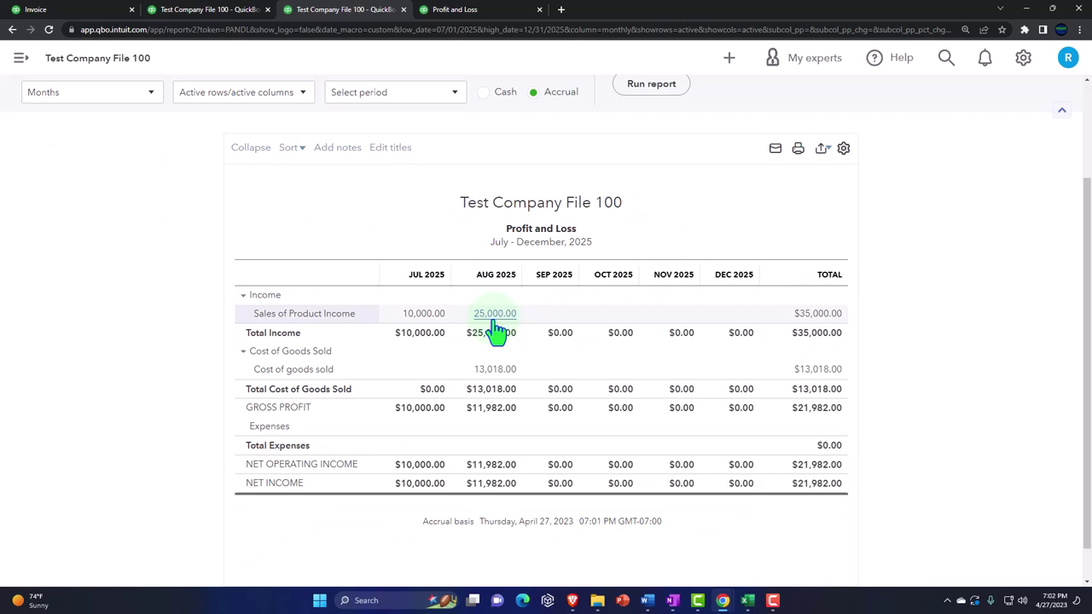
- Switch to the Excel worksheet and compare the Month 2 and Month 3 earned revenue with the billing schedule amounts
left_click(708, 561)
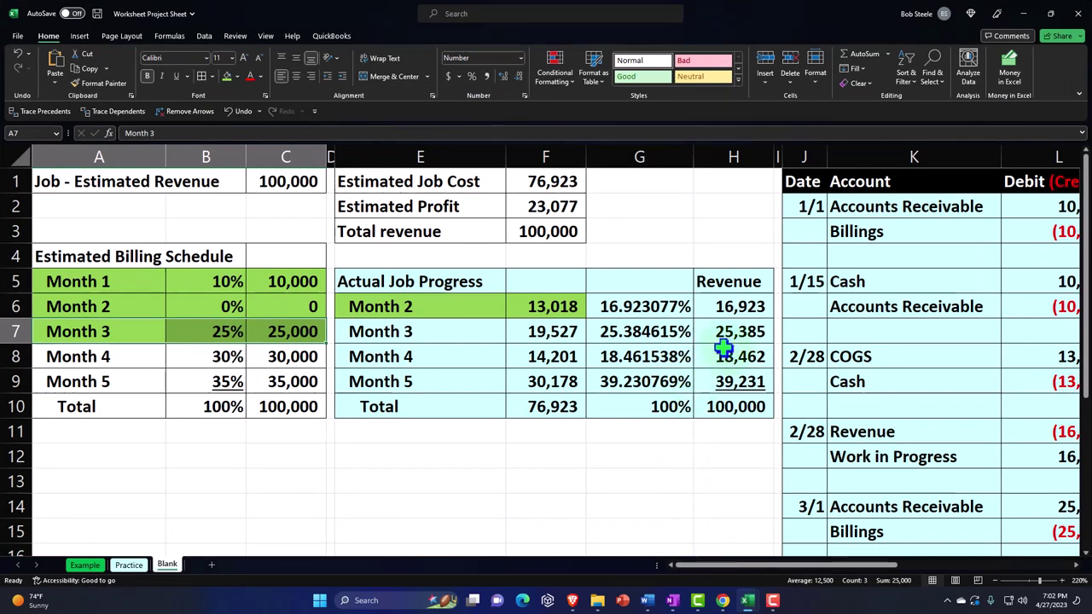
left_click(734, 306)
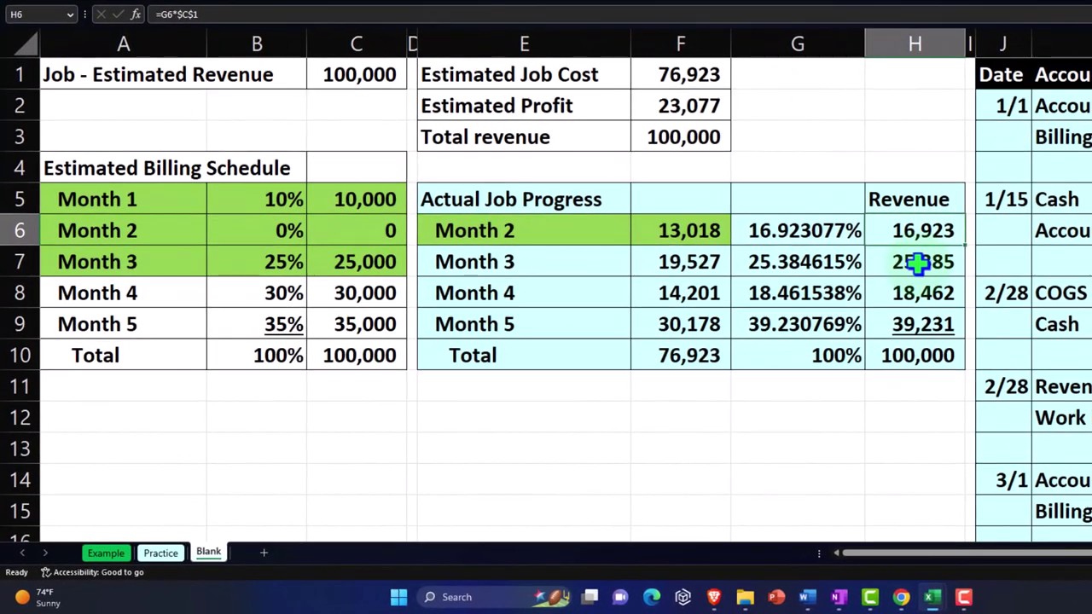
left_click(902, 271)
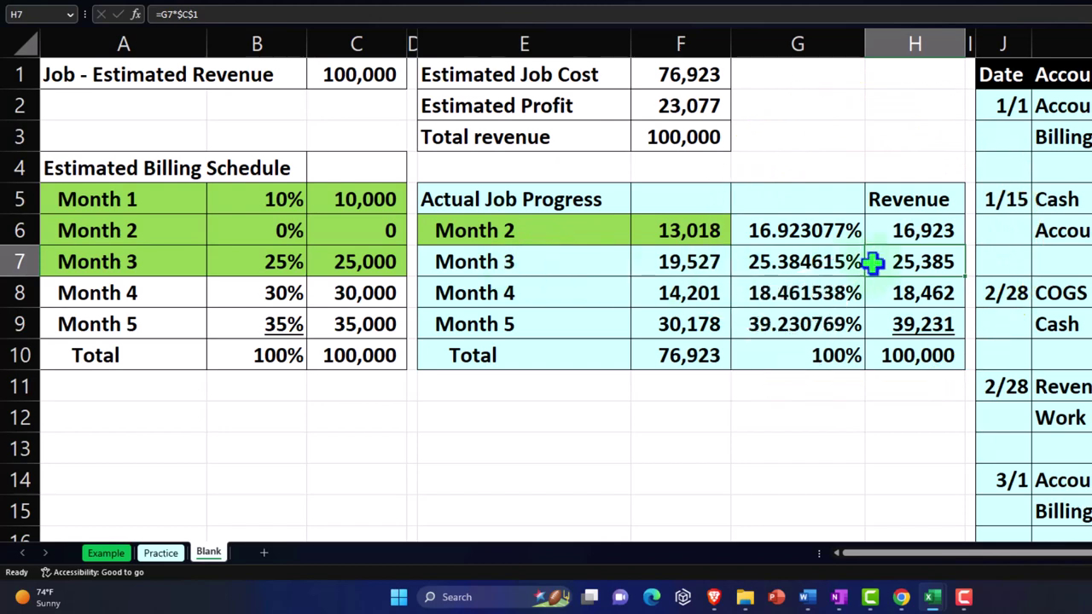
left_click(361, 195)
left_click(371, 270)
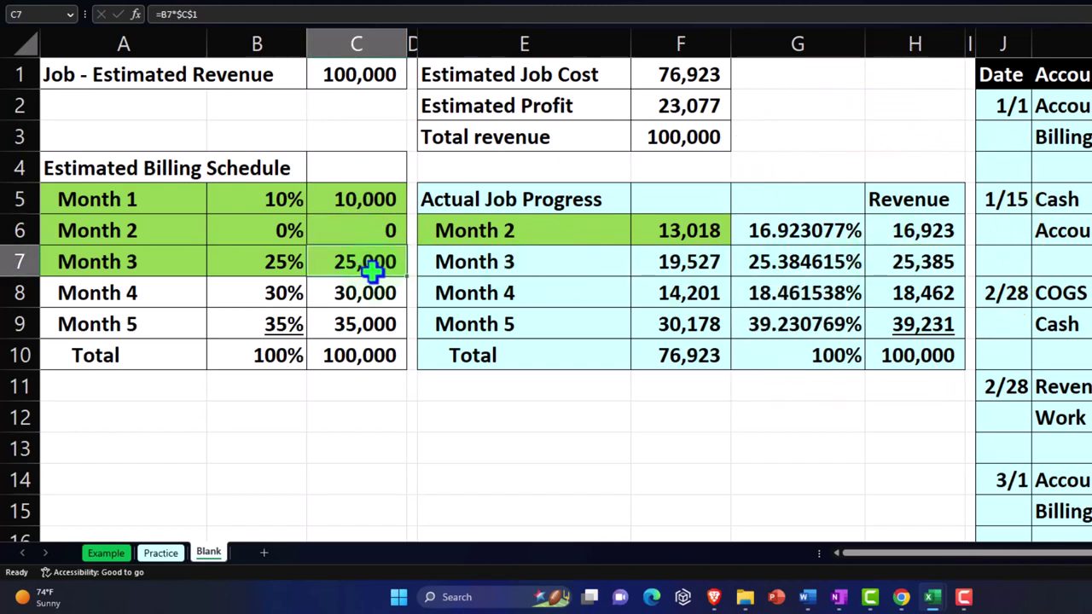
left_click(460, 262)
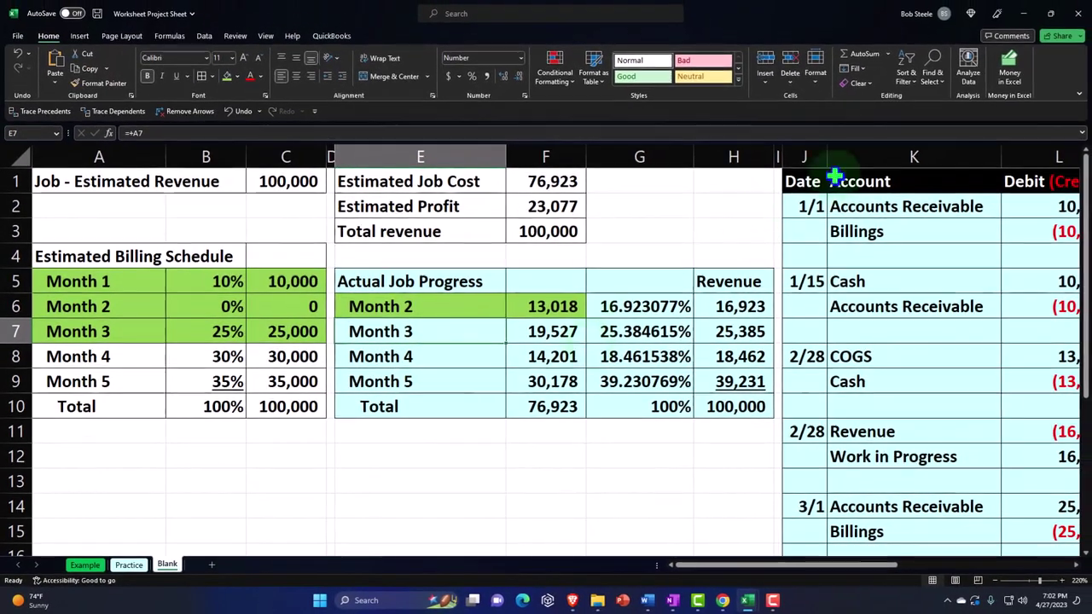
- Return to QuickBooks Online and rerun the Profit and Loss report by class to examine Class 1 - Job 1
left_click(1019, 7)
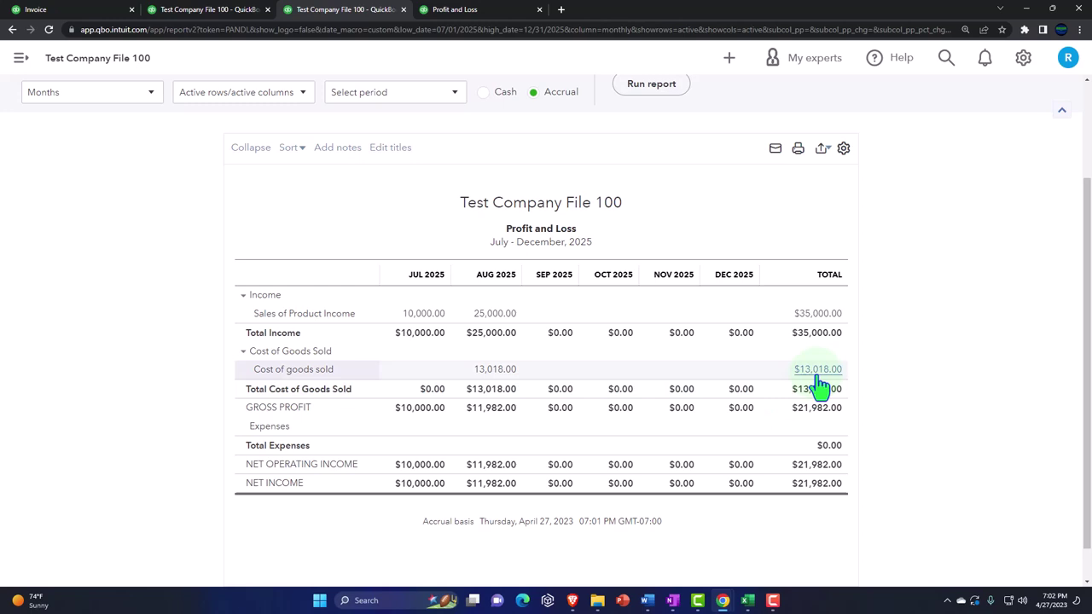
left_click(476, 10)
left_click(649, 86)
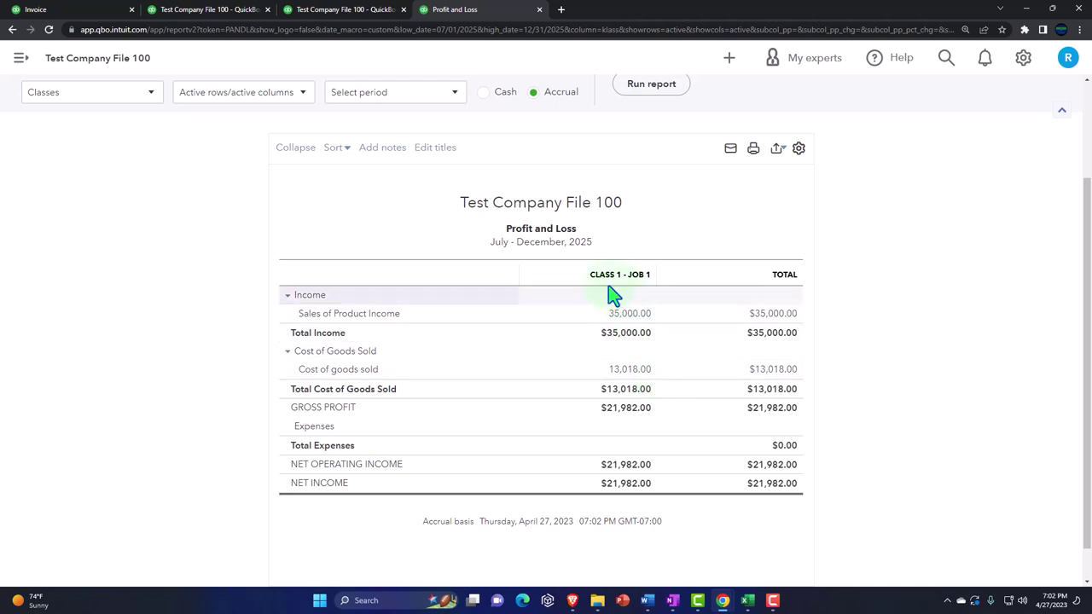
- Start receiving a payment for Project 1 and set its payment date to 08/15/2025
left_click(99, 12)
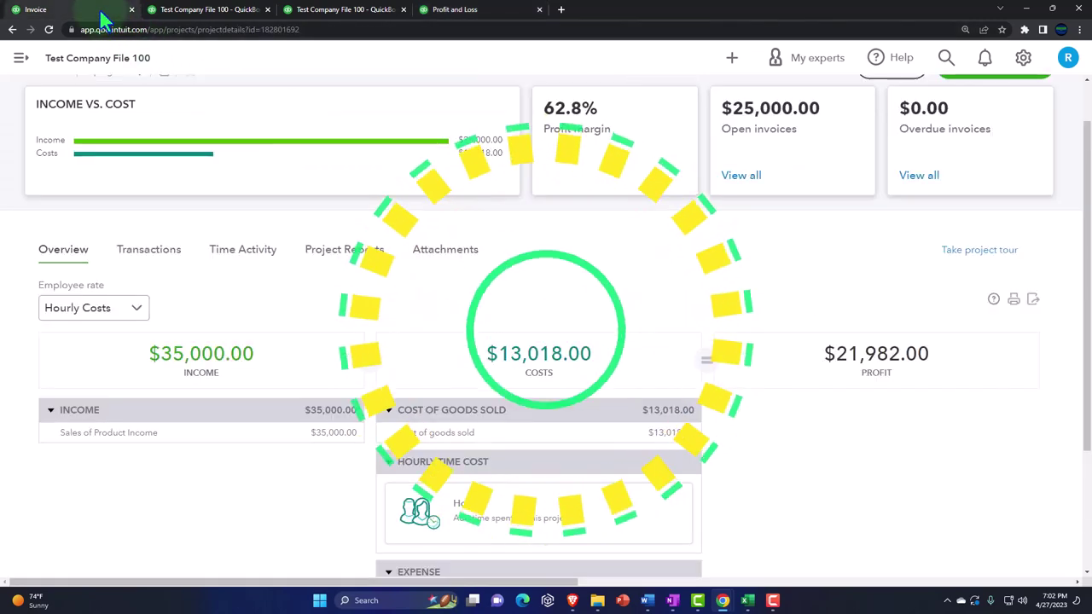
scroll(732, 294, "up", 1)
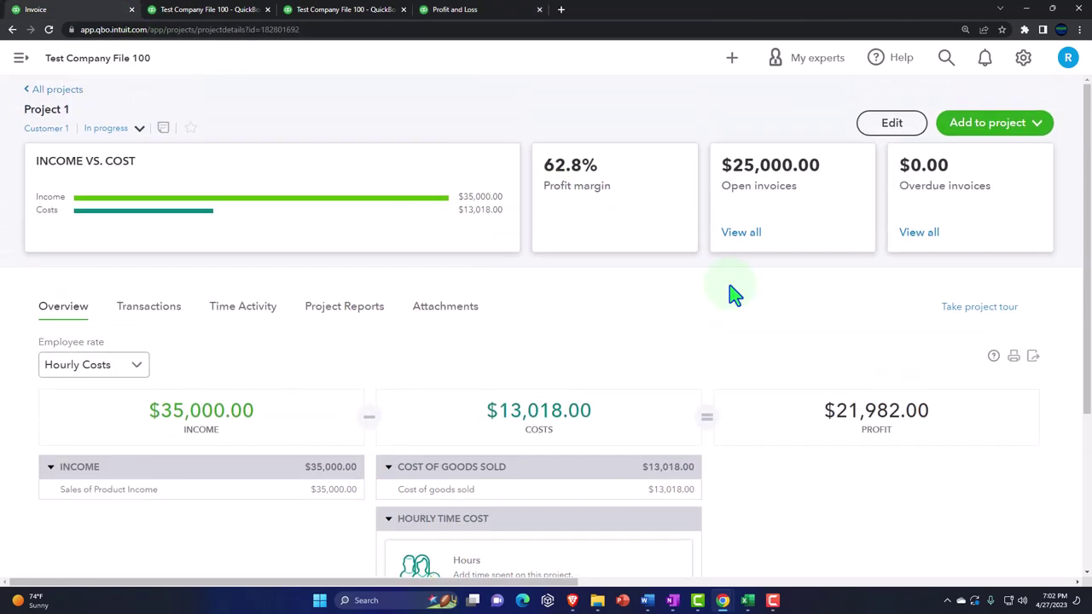
left_click(1036, 125)
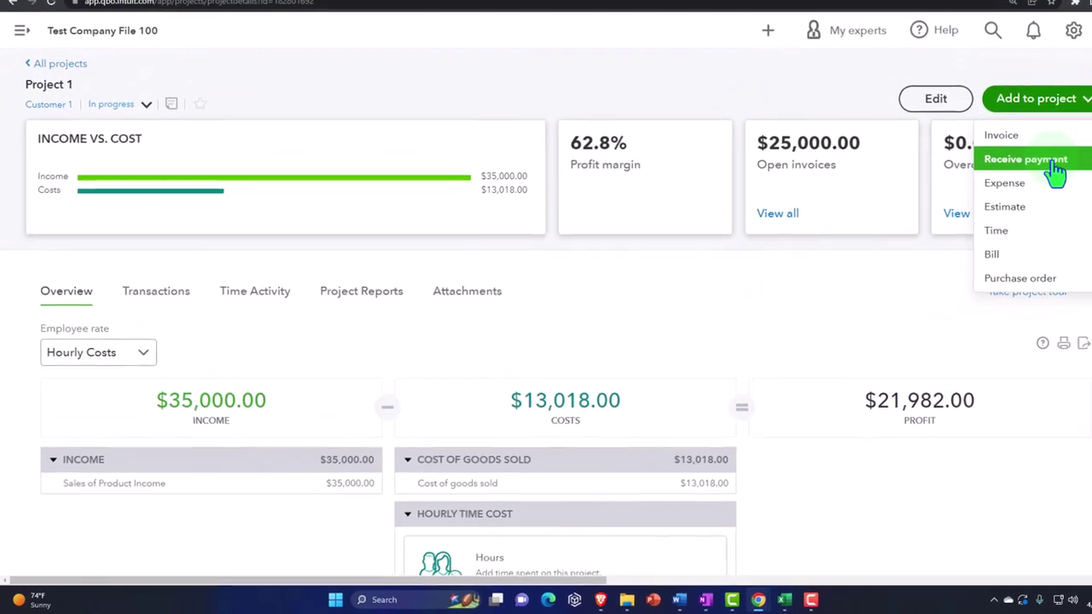
left_click(1056, 171)
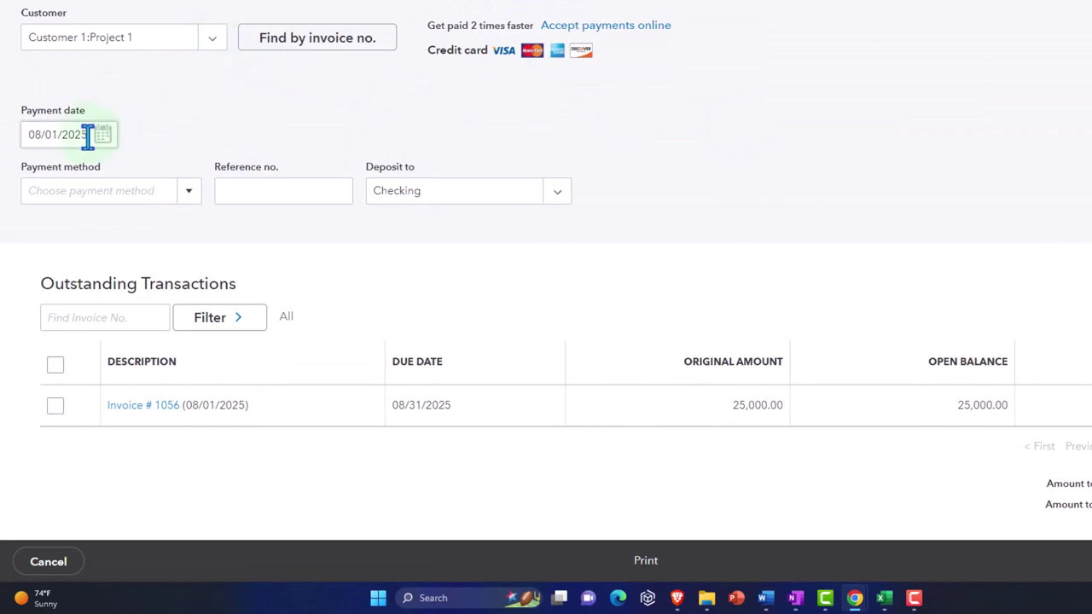
left_click_drag(88, 137, 5, 132)
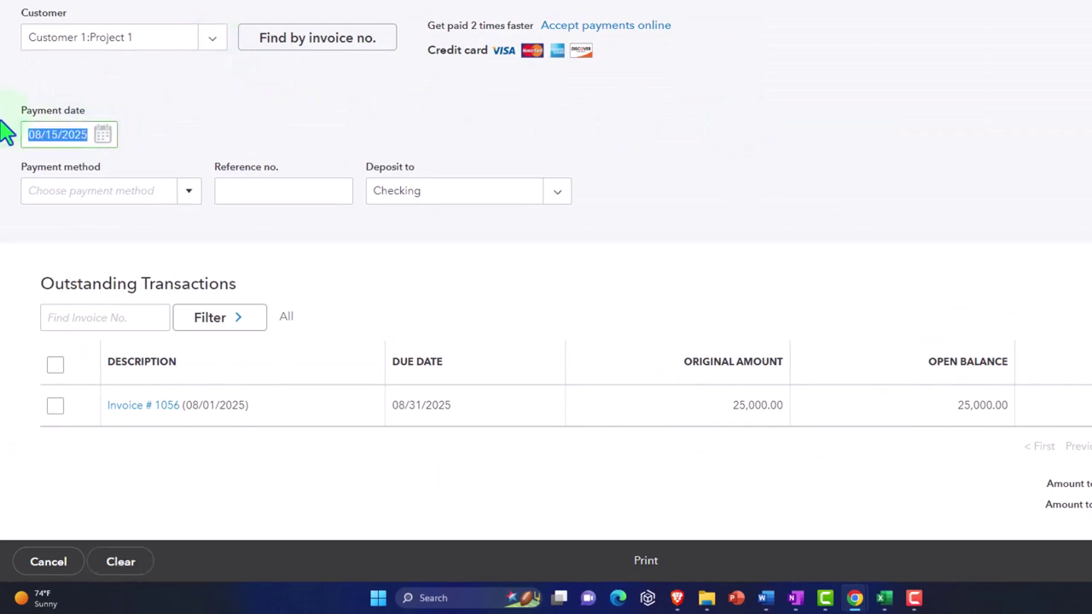
- Apply the $25,000.00 payment to invoice #1056, deposited to Checking, and save and close it
key("Tab")
key("Tab")
key("Tab")
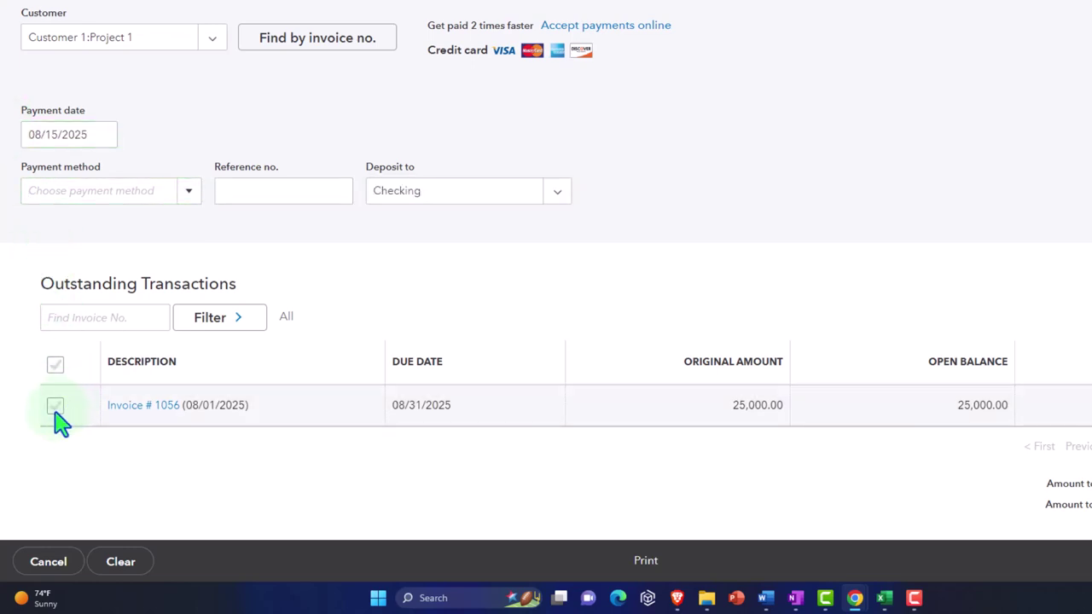
left_click(402, 363)
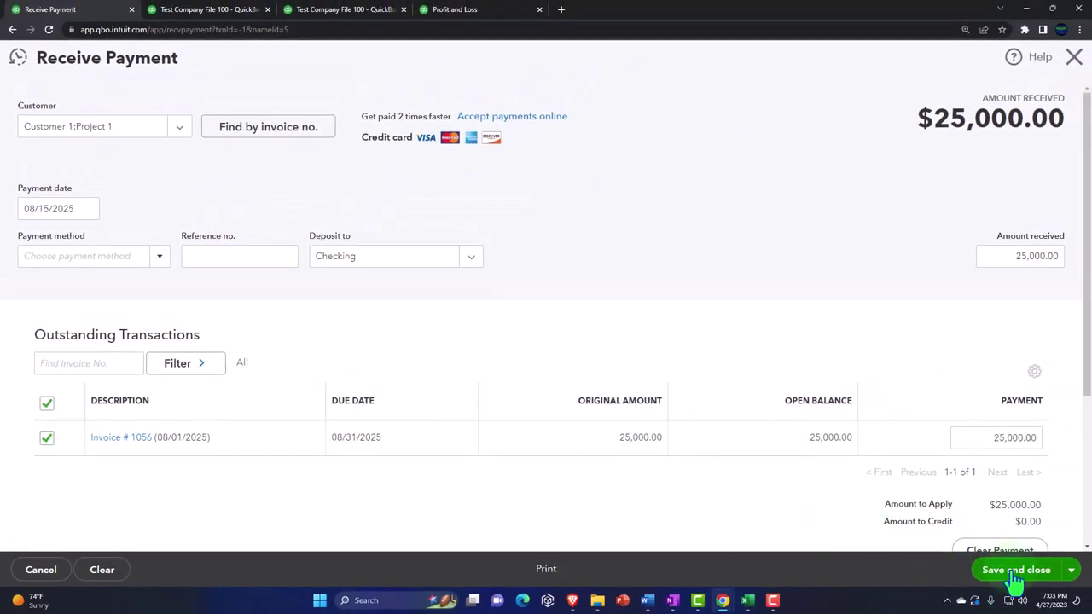
left_click(1015, 572)
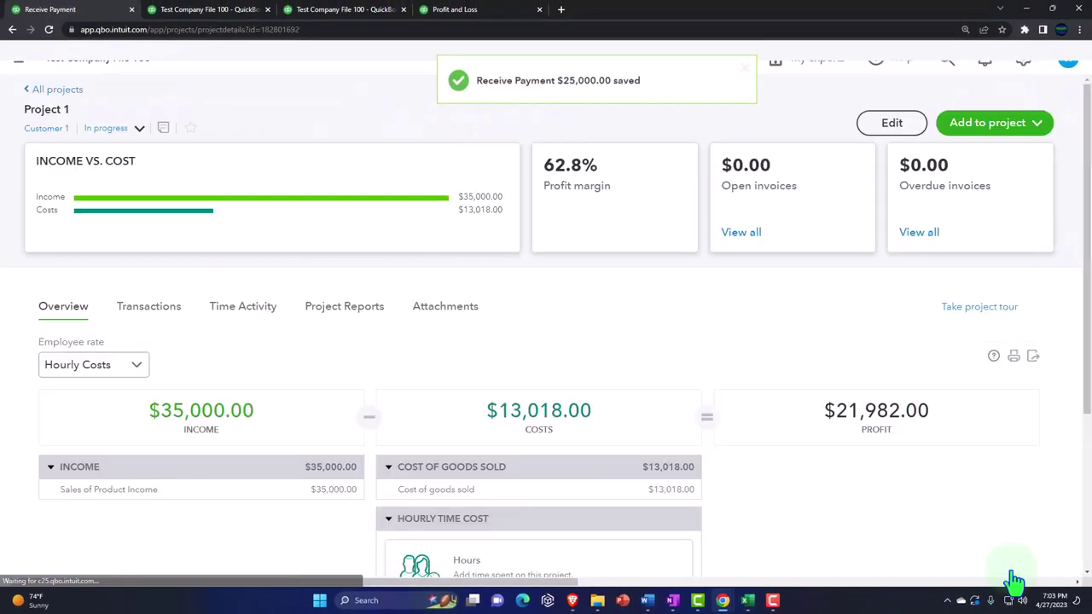
- Rerun the Balance Sheet by class and examine how the received payment affects Checking and Accounts Receivable
left_click(214, 11)
scroll(690, 171, "up", 3)
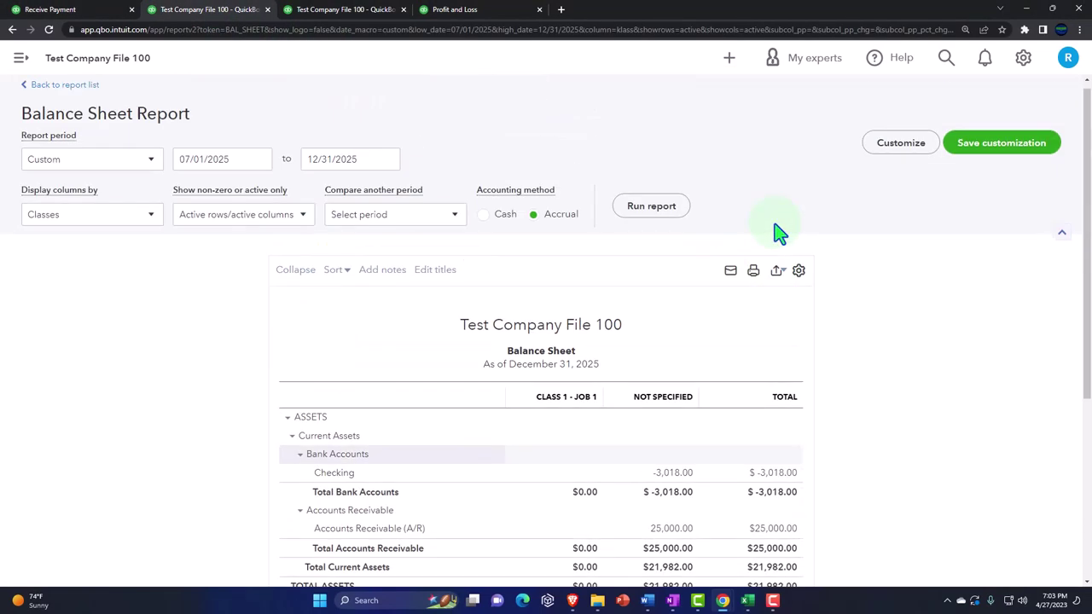
left_click(651, 207)
scroll(643, 217, "down", 2)
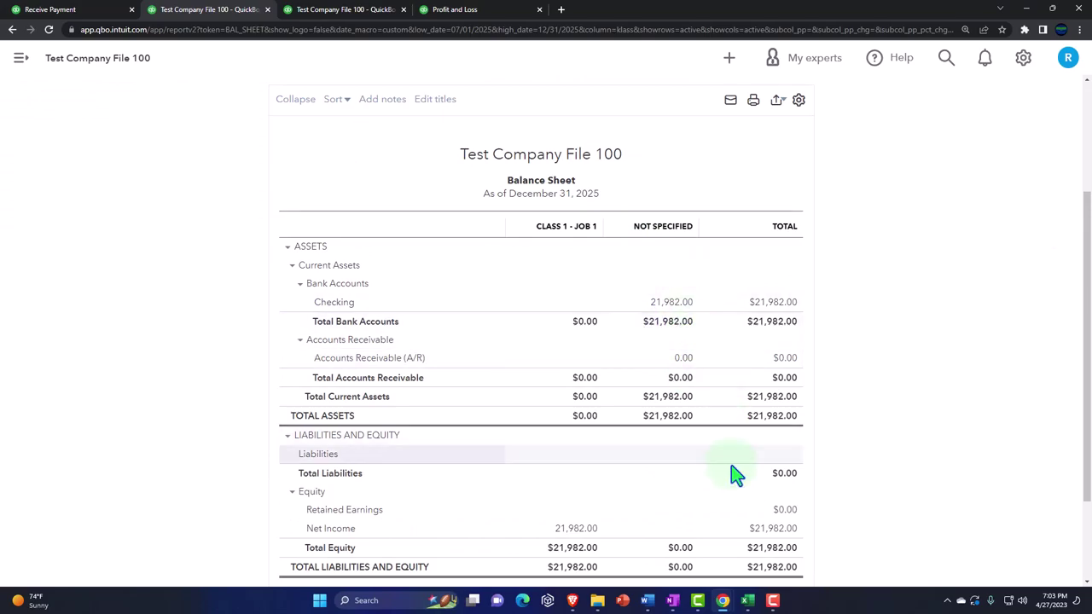
- In the Excel worksheet, fill Month 3 and its cost in the Actual Job Progress table with green
mouse_move(748, 601)
left_click(704, 533)
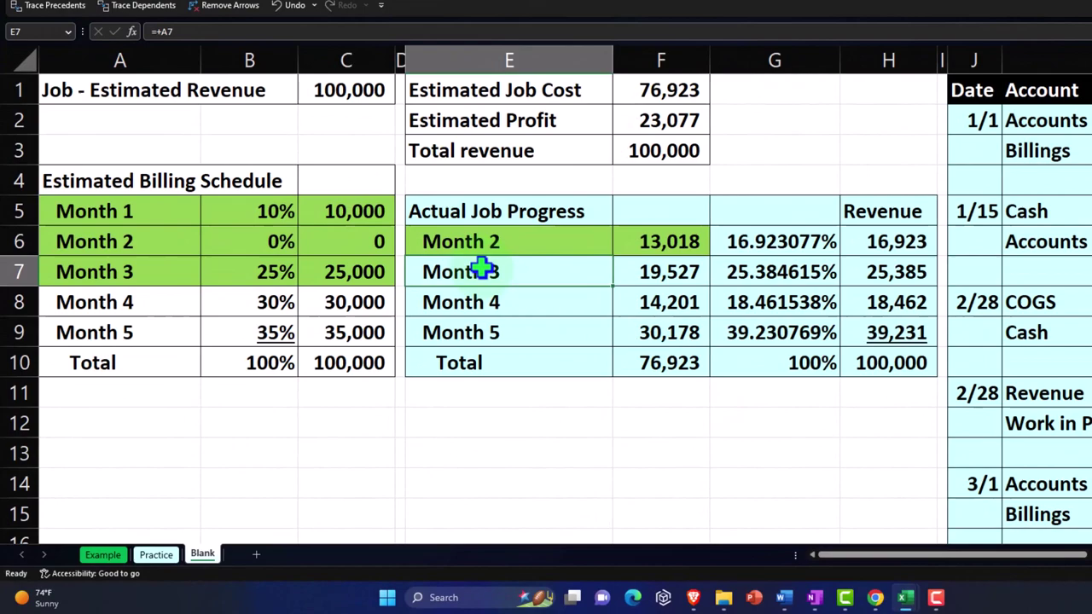
left_click_drag(405, 320, 524, 324)
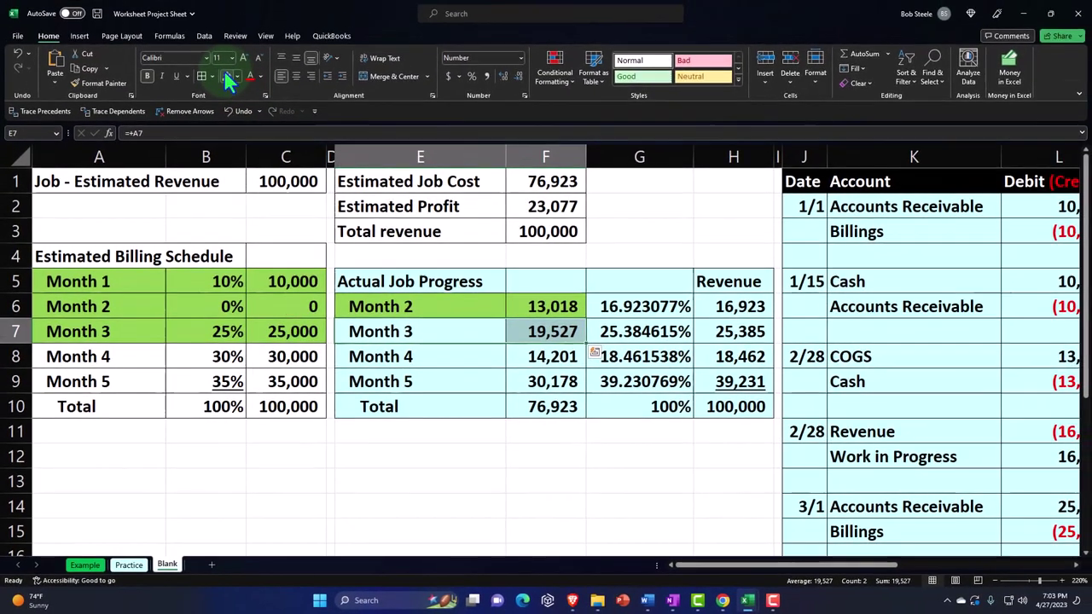
left_click(225, 73)
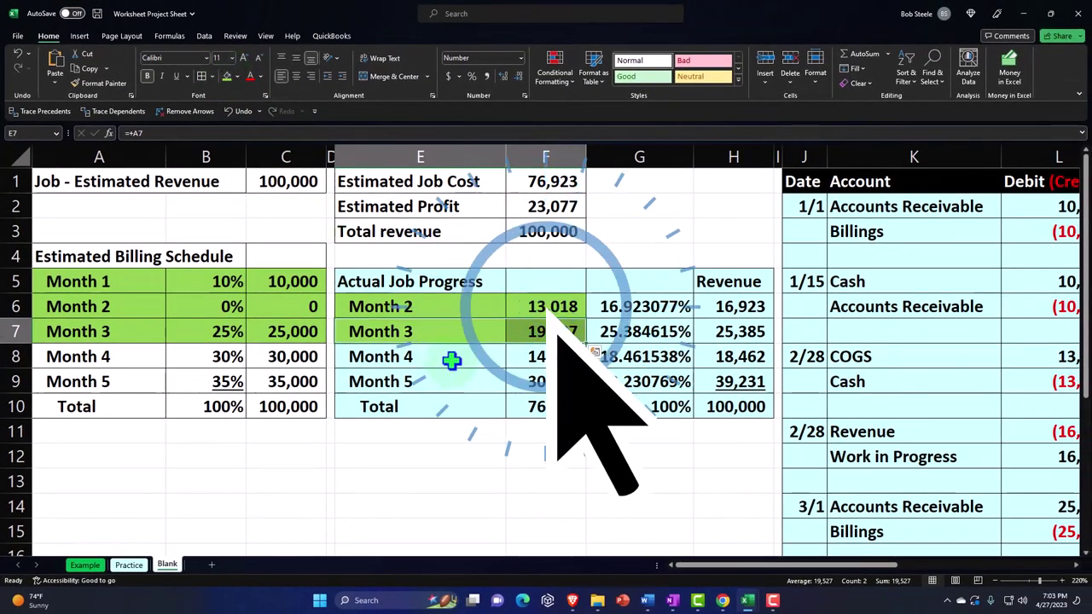
- Return to Project 1 in QuickBooks Online and start a new expense with Vendor 1 as the payee
left_click(1022, 13)
left_click(91, 12)
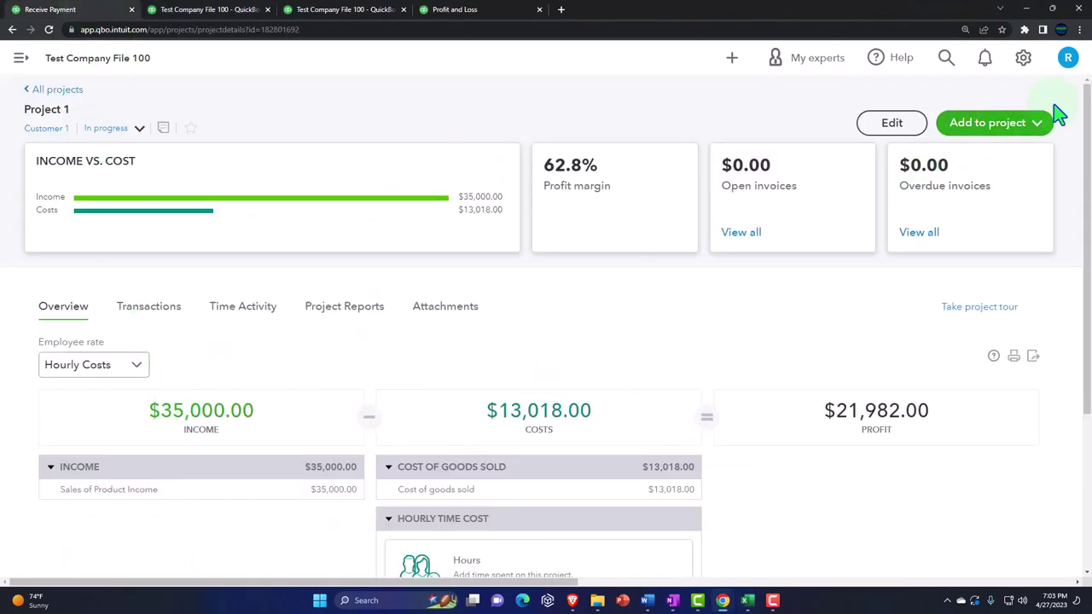
left_click(1040, 128)
left_click(982, 212)
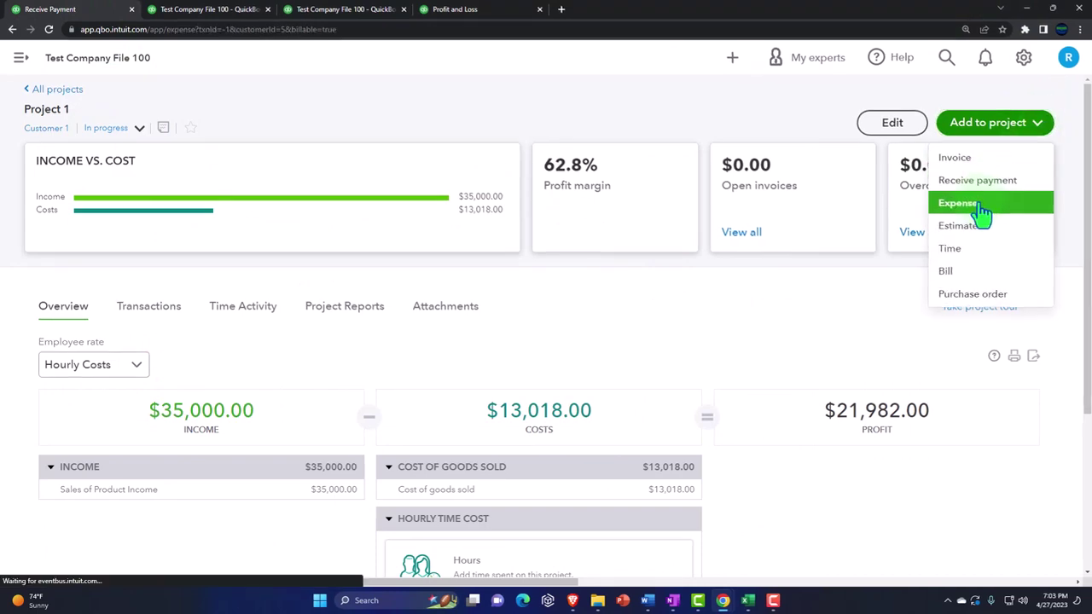
left_click(180, 138)
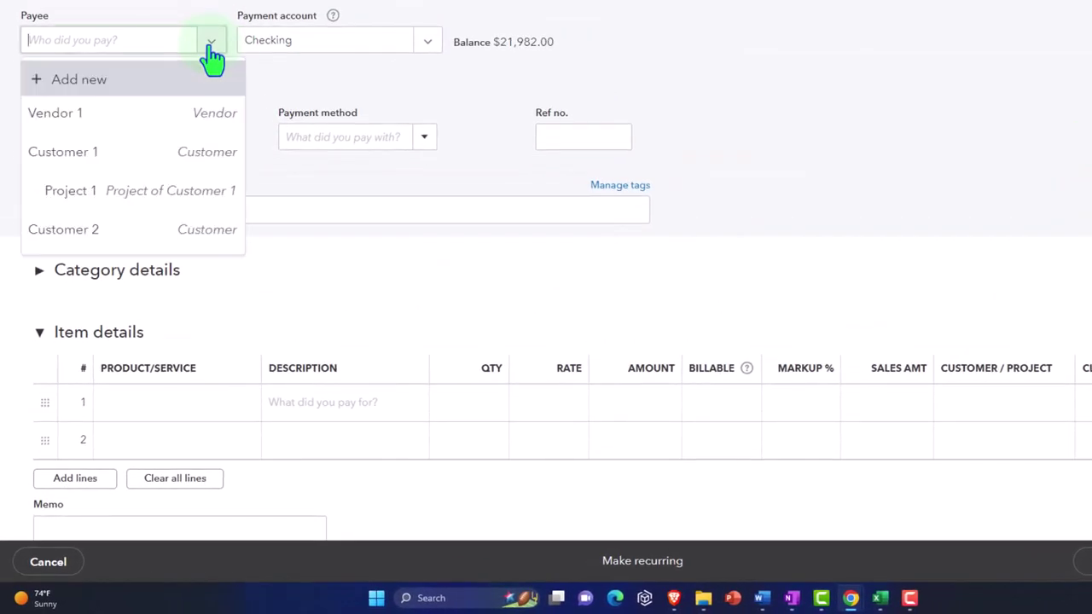
left_click(91, 114)
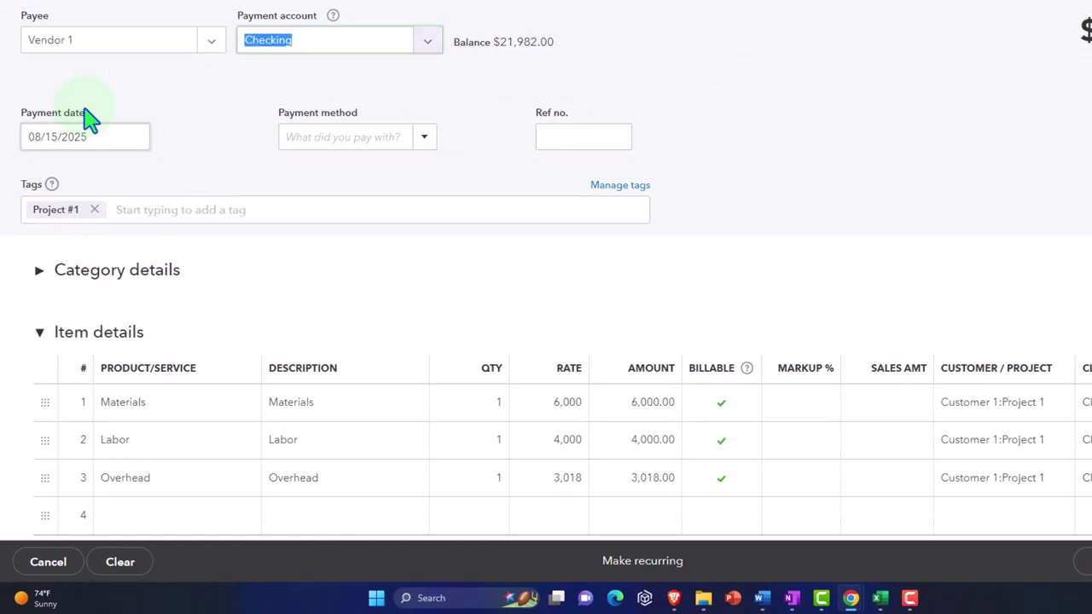
- Set the expense's payment date to 09/02/2025 and look up the Month 3 job cost in the Excel worksheet
key("Tab")
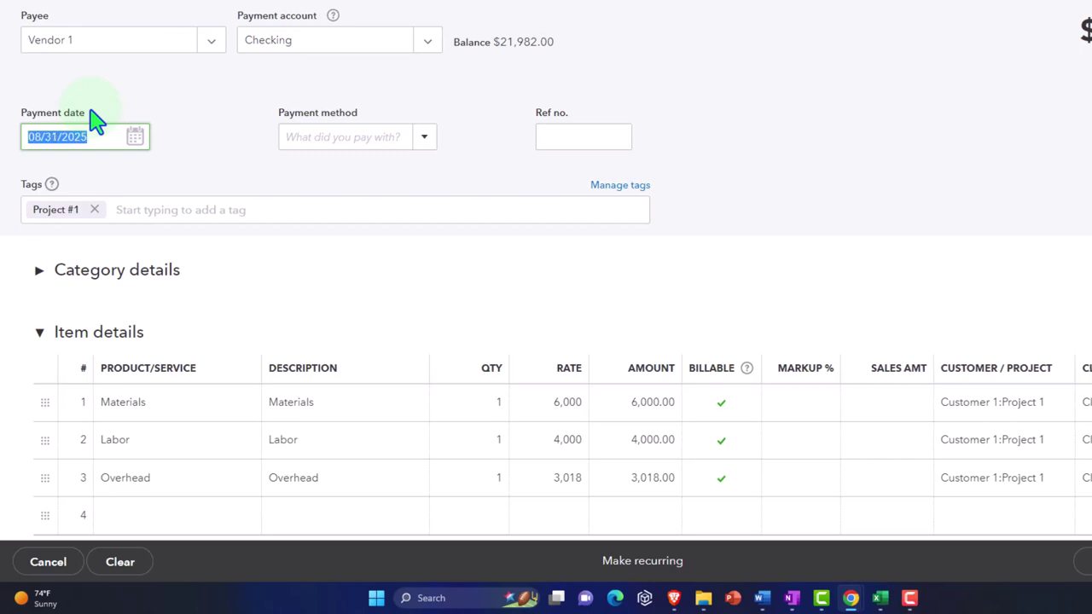
key("plus")
key("plus")
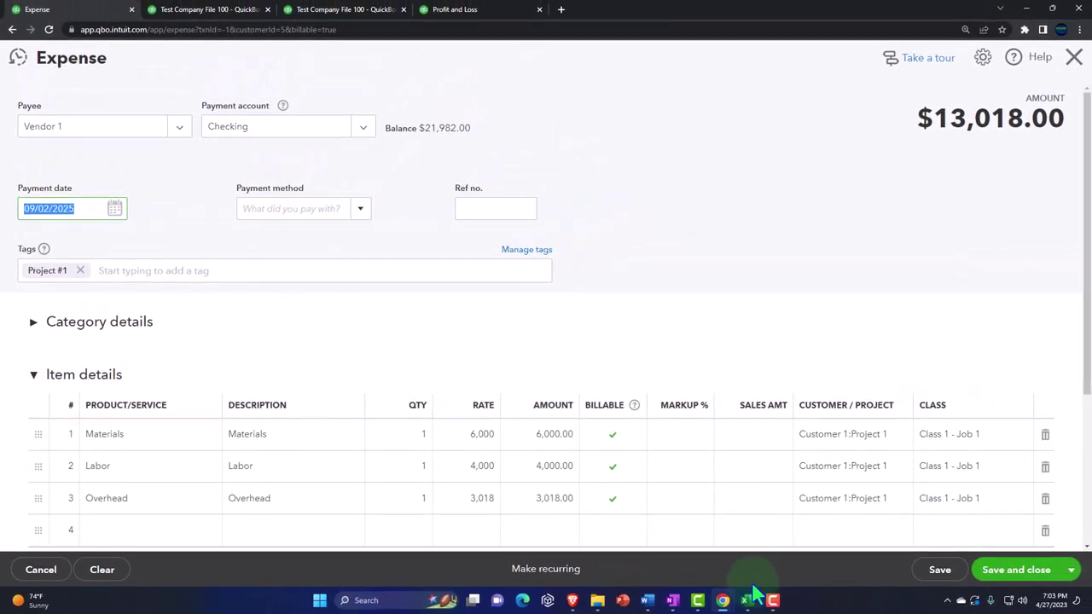
mouse_move(754, 595)
left_click(708, 540)
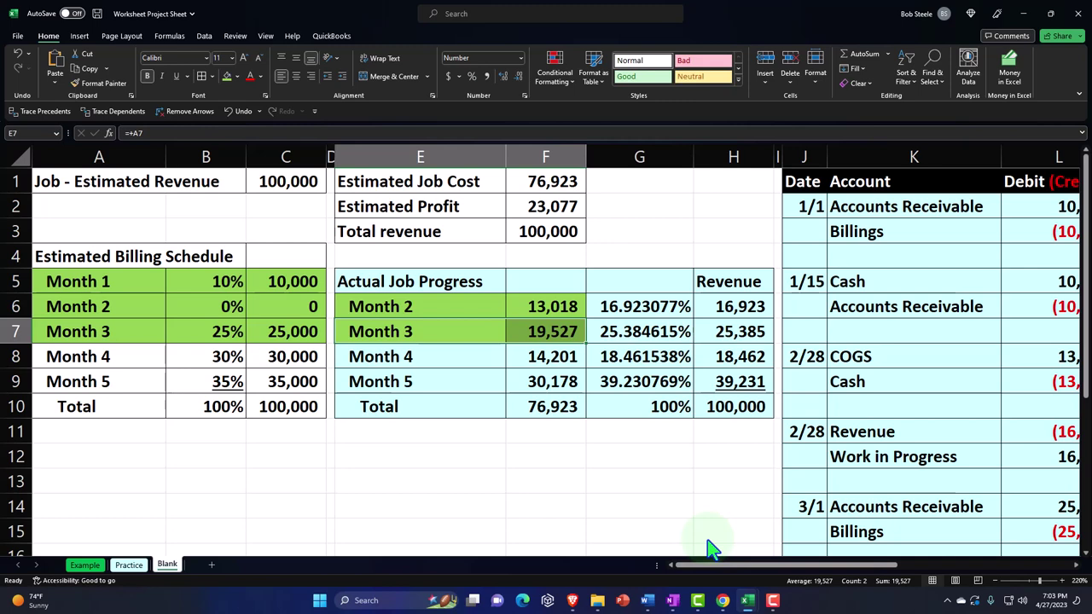
- Return to the QuickBooks Online expense, set its payment date to 08/15/2025 and check the Project #1 tag
left_click(1023, 15)
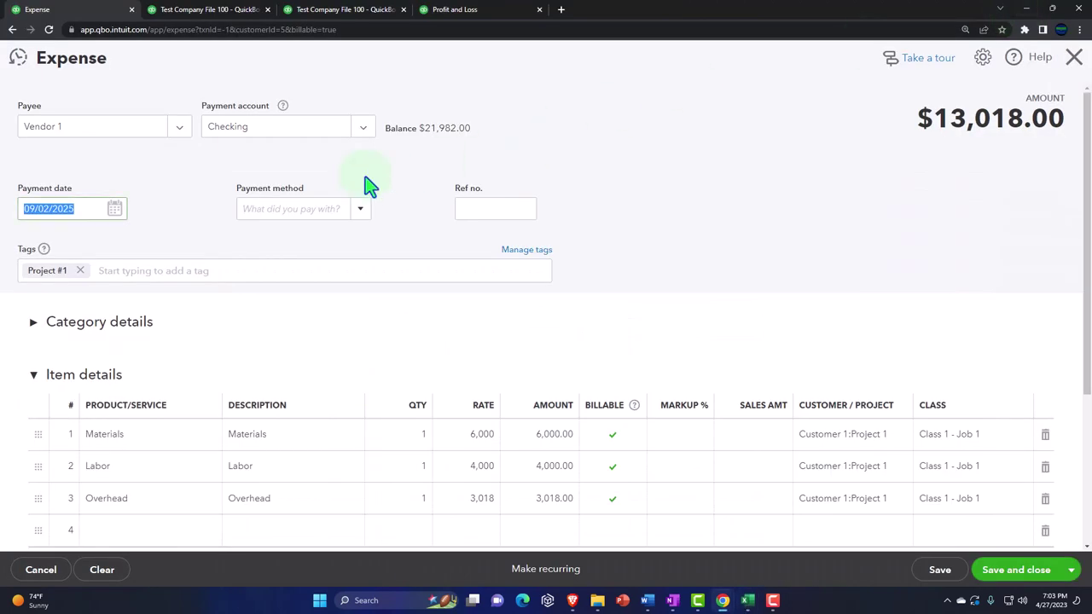
key("minus")
left_click(135, 208)
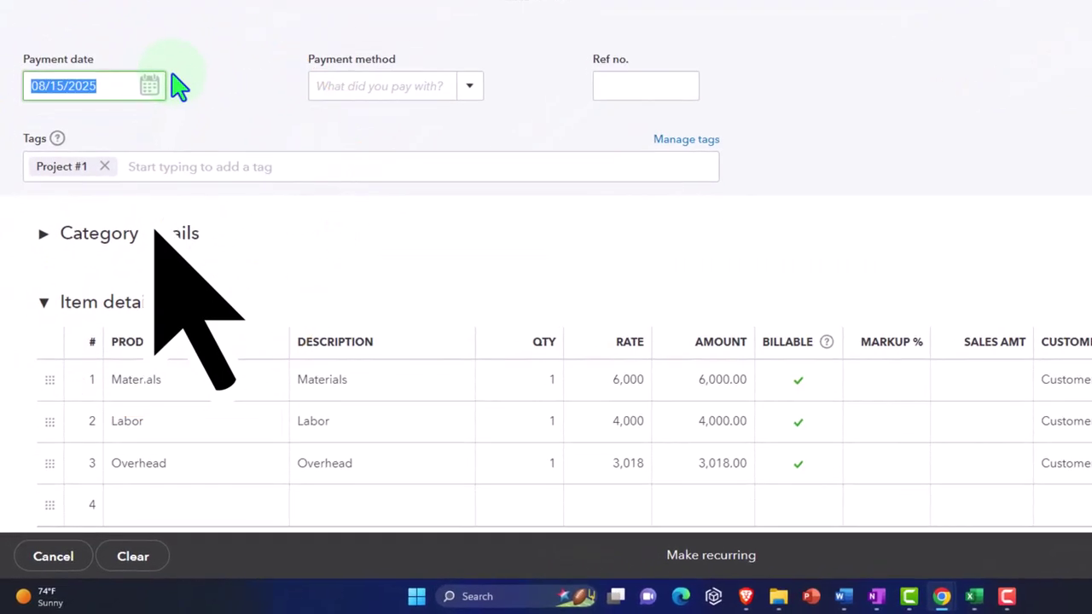
key("Tab")
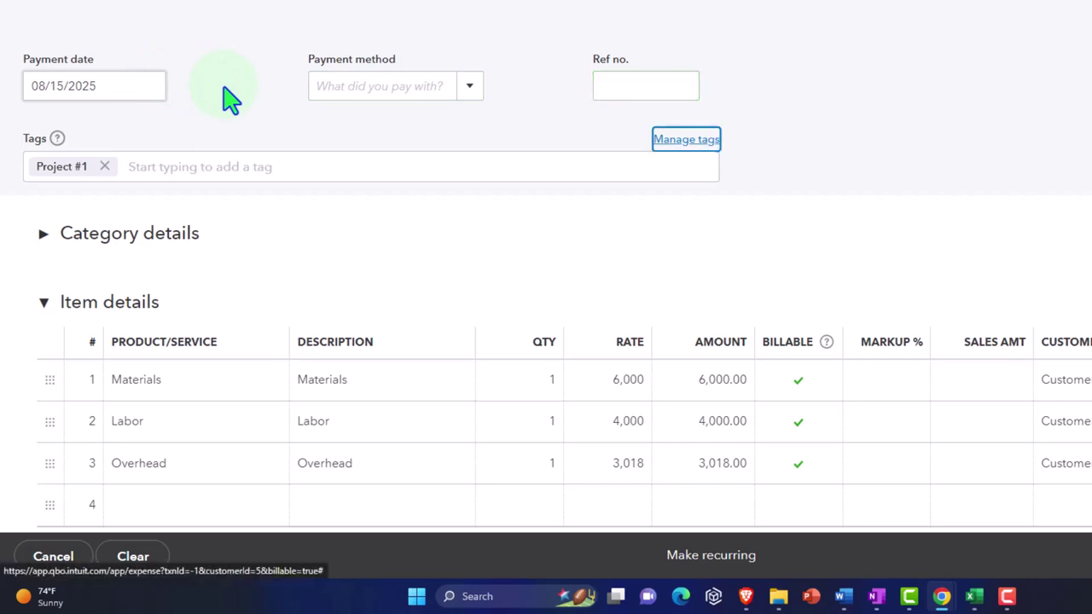
key("Tab")
left_click(366, 171)
scroll(608, 229, "down", 1)
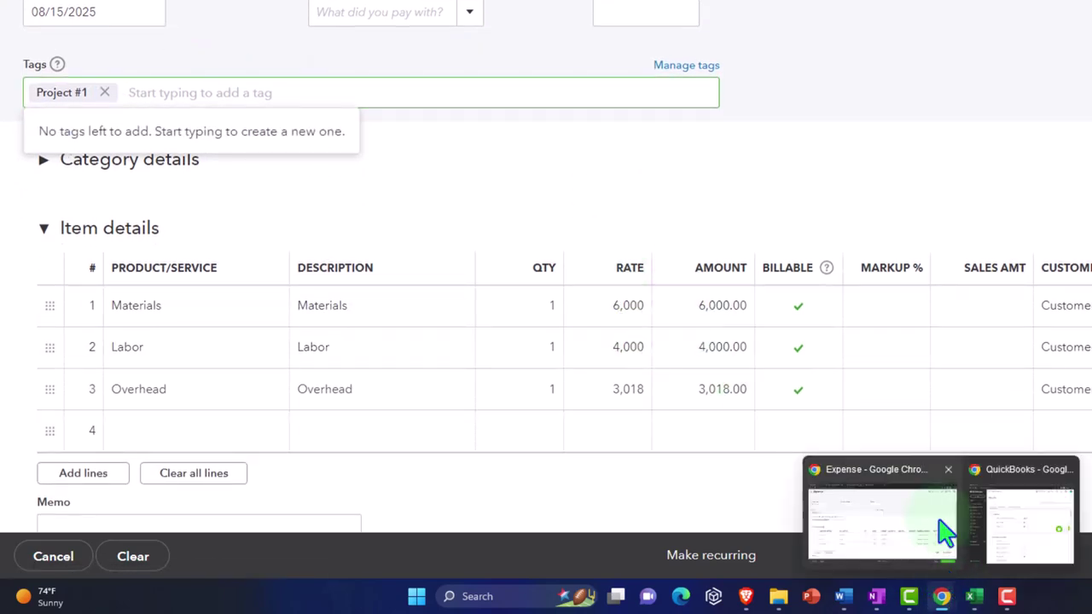
- Look up the Month 3 job cost in the Excel worksheet and set the expense's Materials line amount to 10,000
left_click(705, 320)
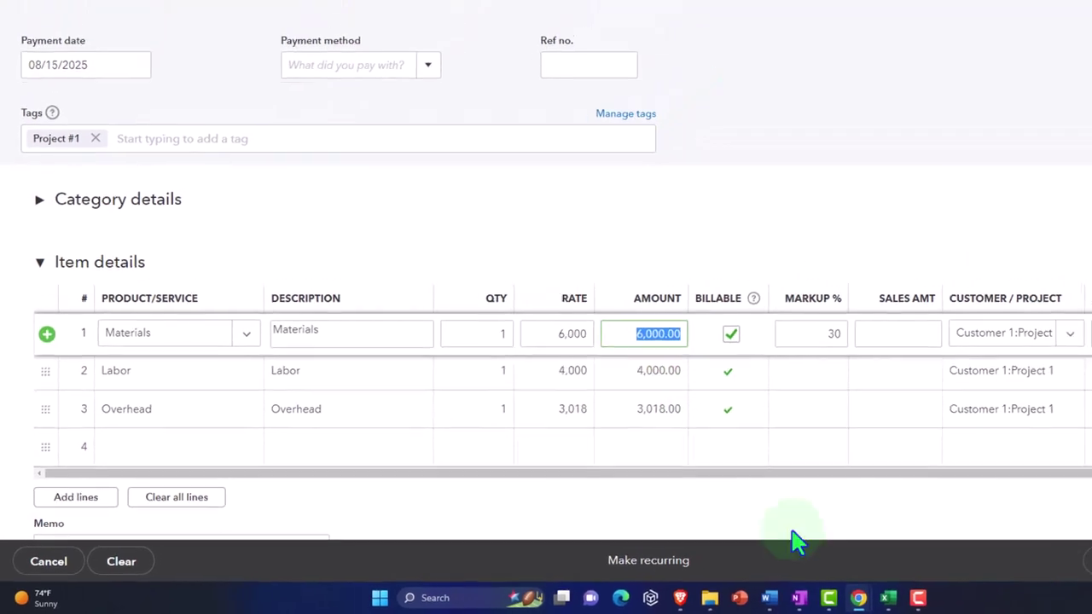
mouse_move(747, 598)
left_click(715, 547)
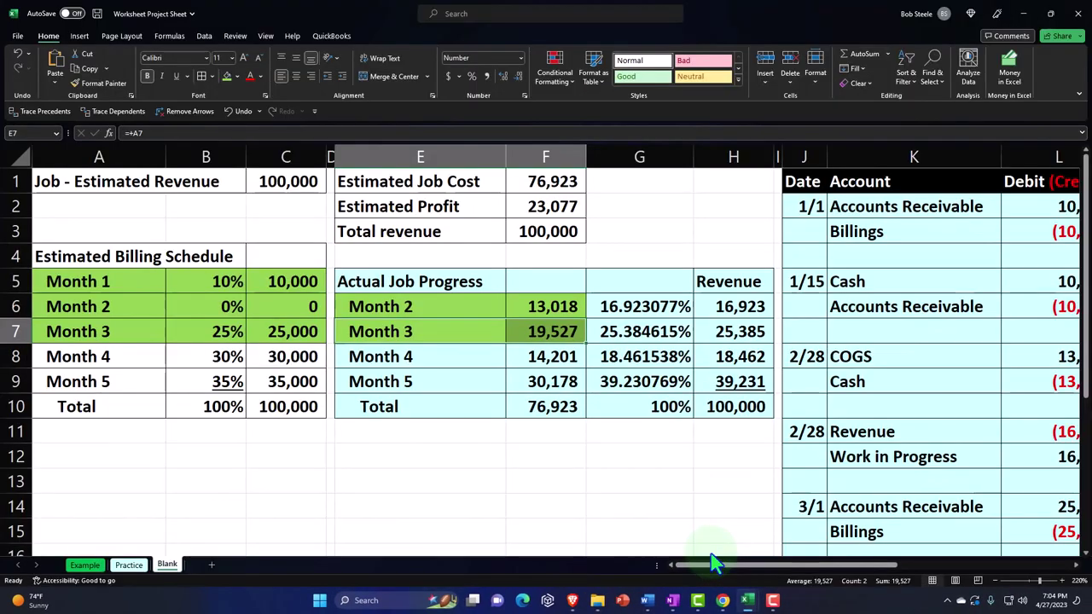
left_click(1020, 14)
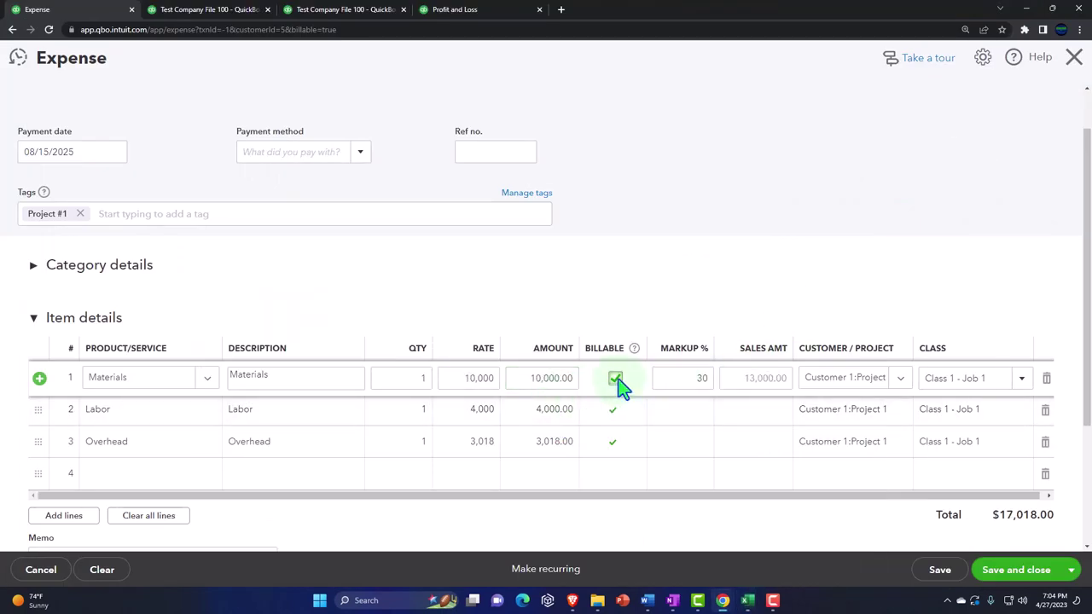
- Make the Materials line non-billable, then set the Labor line amount to 10,000 and make it non-billable too
key("Tab")
key("Tab")
key("Tab")
key("Tab")
key("Tab")
key("Tab")
key("Tab")
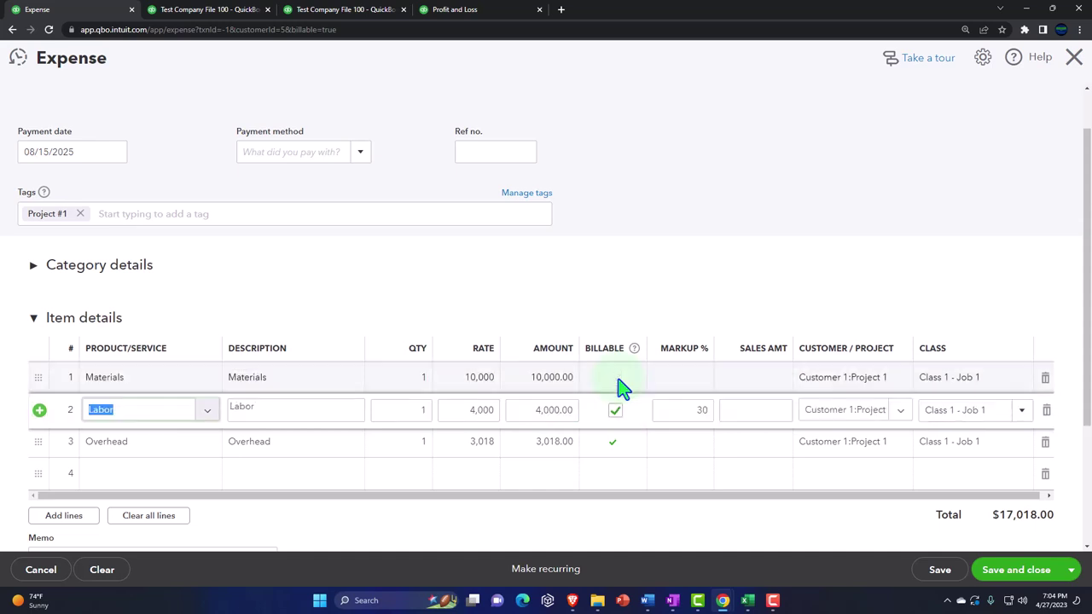
key("Tab")
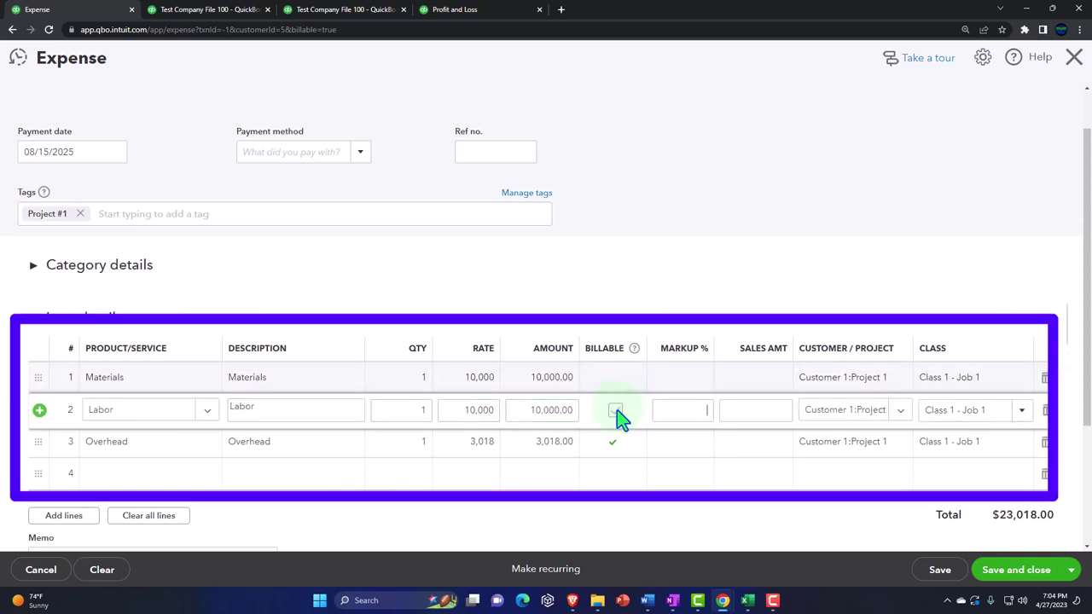
- Switch to the Excel project worksheet and check the Month 3 cost under Actual Job Progress, then return to the expense
key("Tab")
key("Tab")
key("Tab")
key("Tab")
key("Tab")
key("Tab")
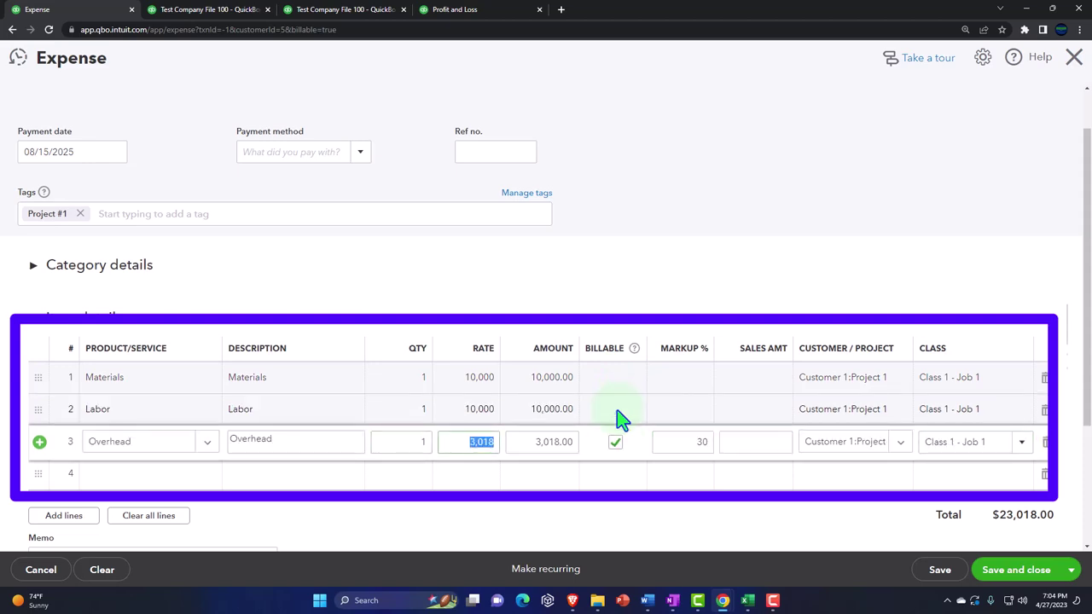
mouse_move(748, 600)
left_click(726, 545)
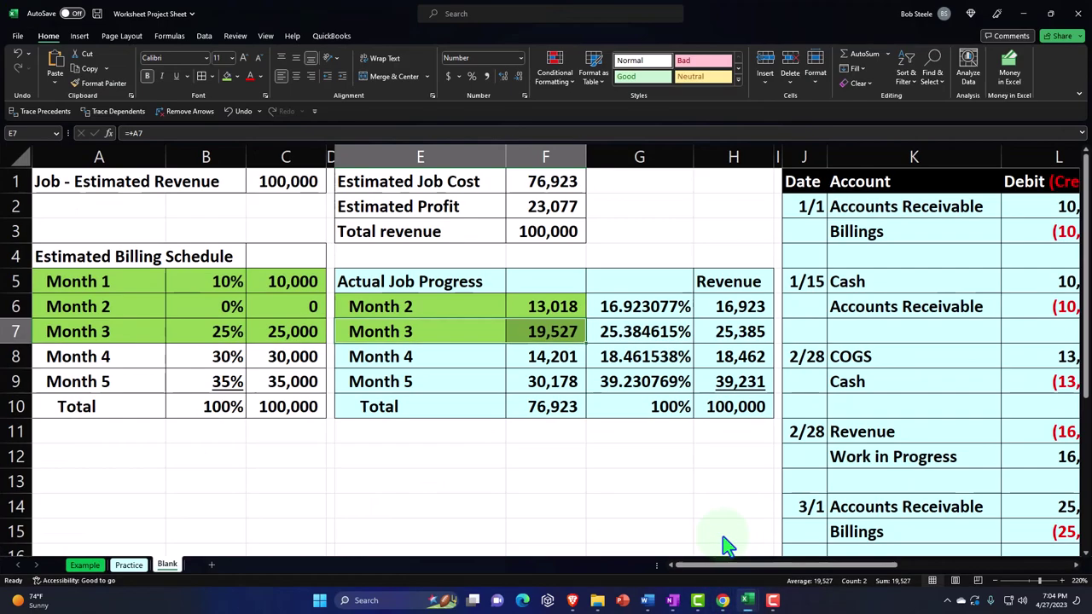
left_click(1028, 15)
- Set the amount of the Labor line in the expense's item details to 90,000
left_click(546, 411)
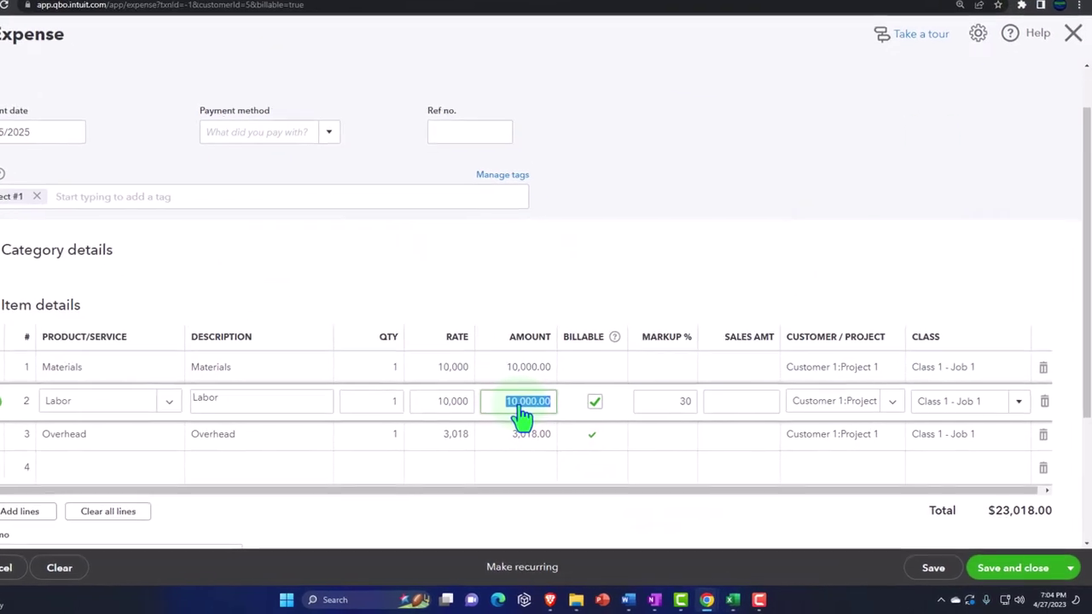
type("90000")
key("Tab")
key("Tab")
key("Tab")
key("Tab")
key("Tab")
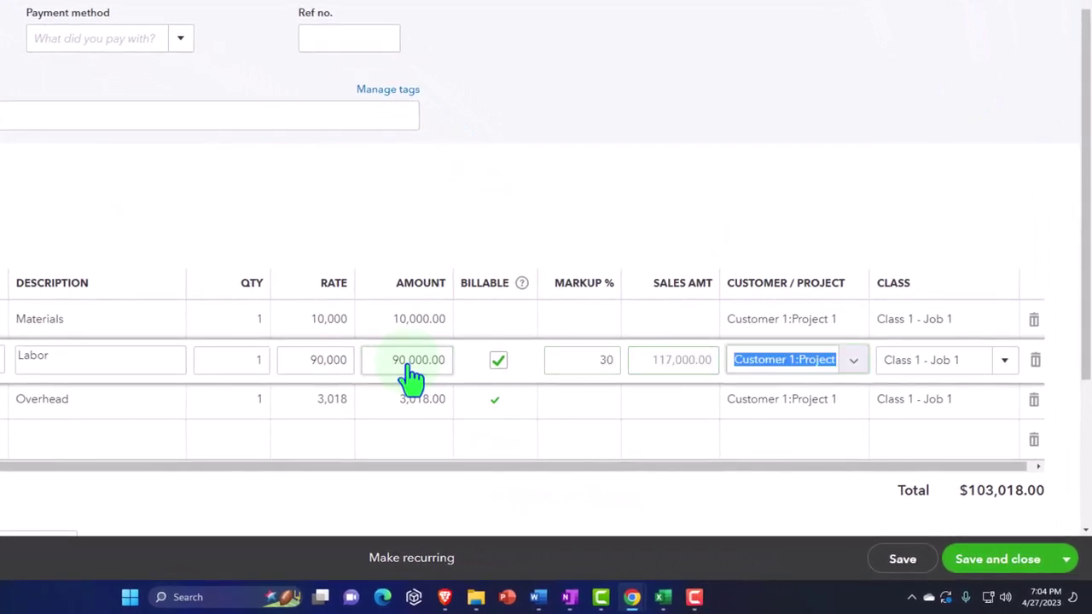
- Correct the Labor line's amount in the expense to 9,000
left_click(413, 377)
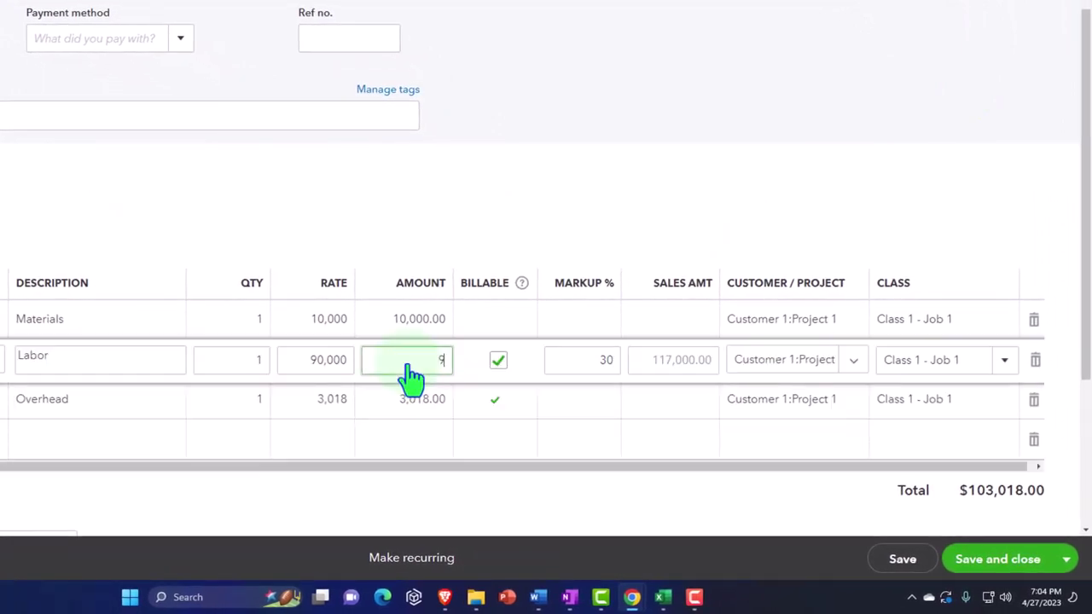
key("Tab")
key("Tab")
key("Tab")
key("Tab")
key("Tab")
key("Tab")
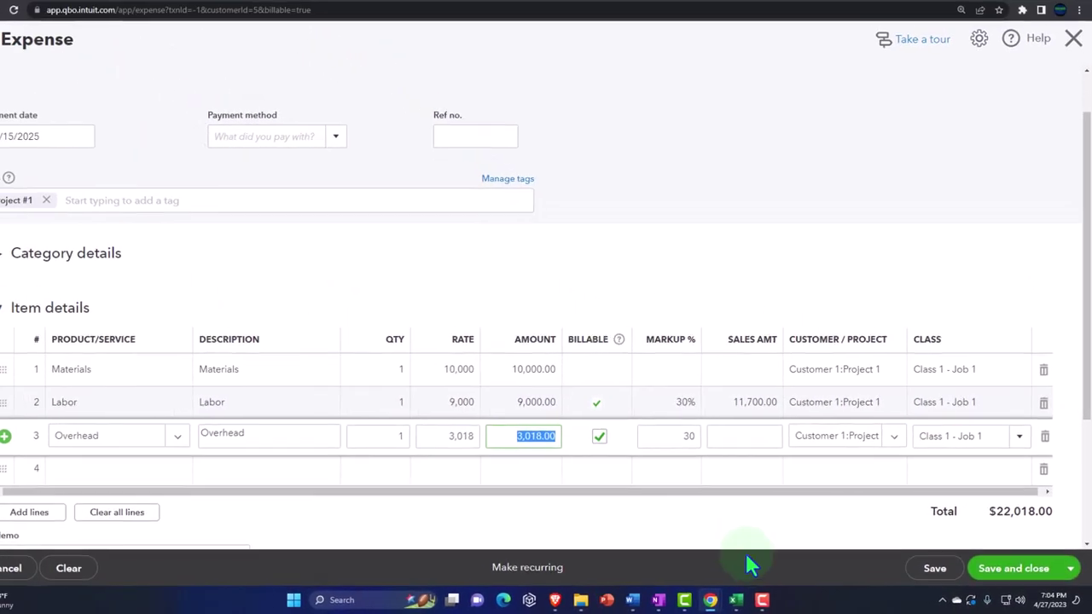
- Check the Month 3 job cost in the Excel worksheet and set the expense's Overhead amount to 527
mouse_move(707, 598)
left_click(674, 551)
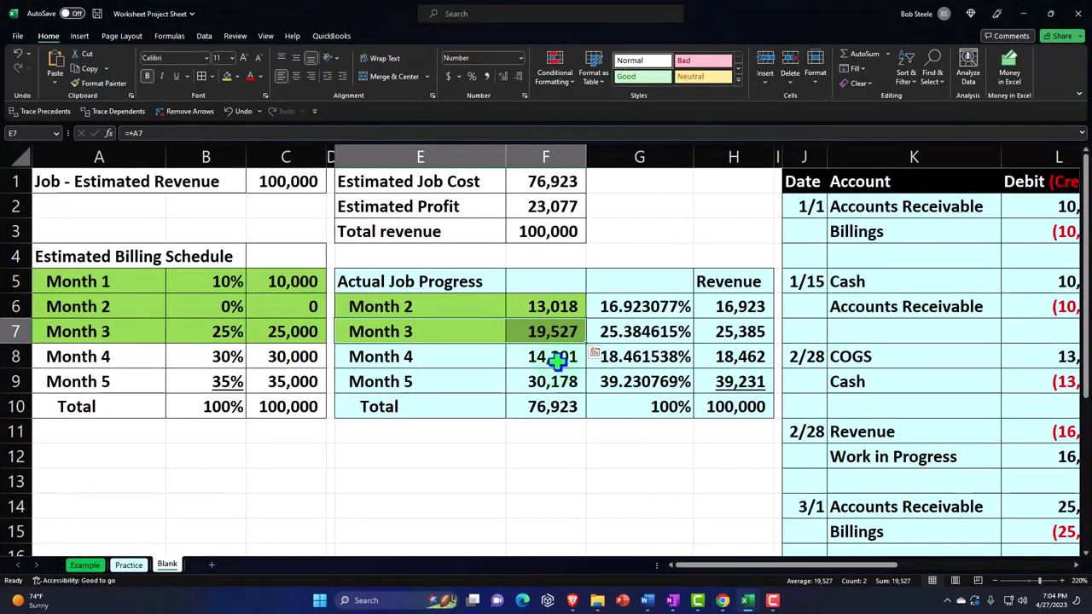
left_click(1020, 14)
left_click(575, 439)
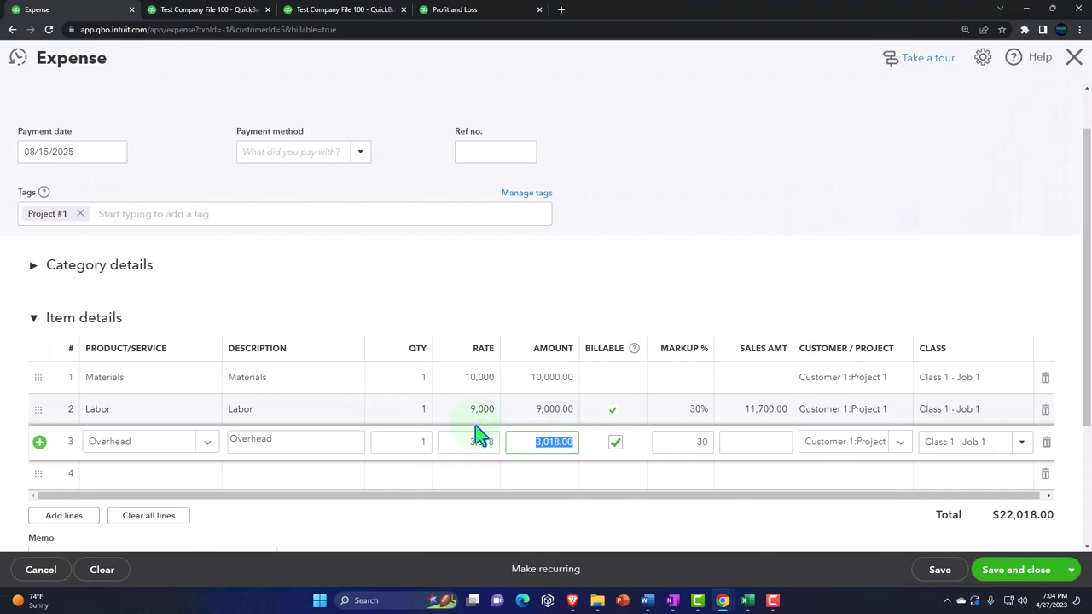
- Clear the billable marks on the Overhead and Labor lines, and save and close the expense
left_click(613, 420)
left_click(615, 444)
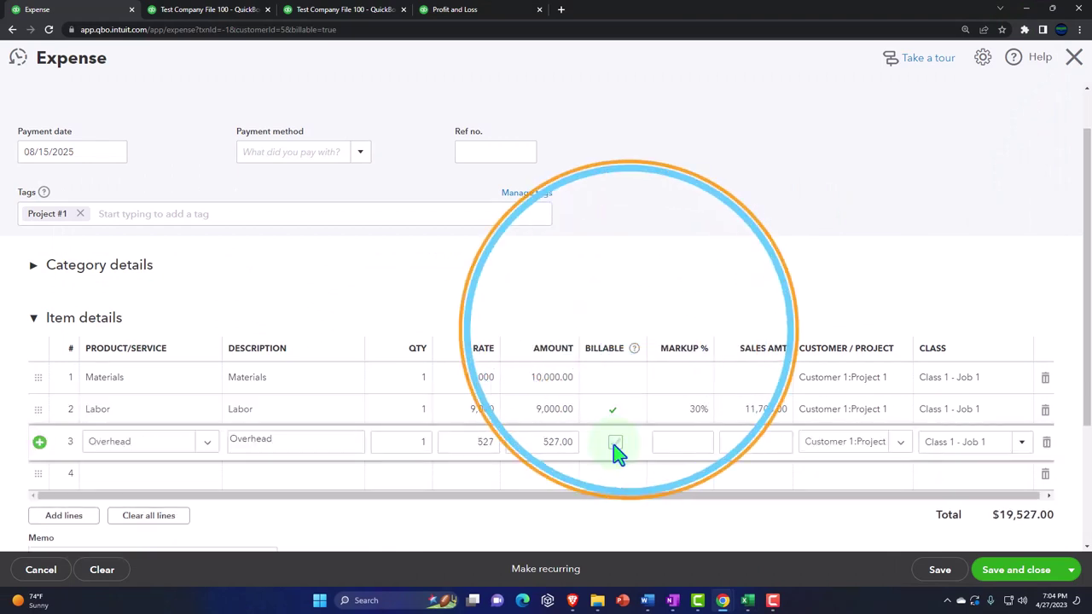
left_click(618, 423)
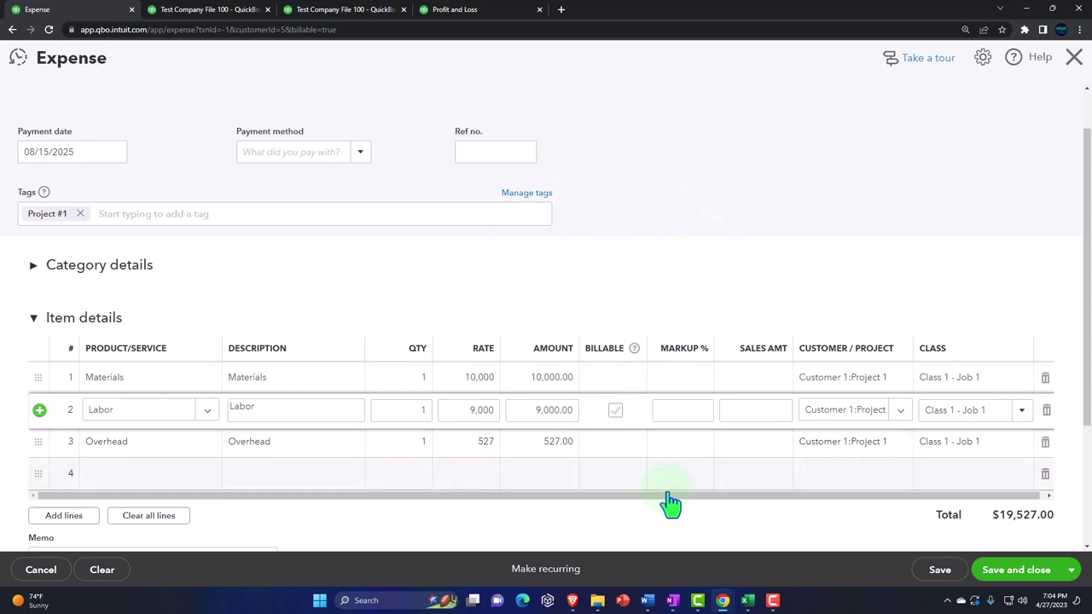
left_click(695, 529)
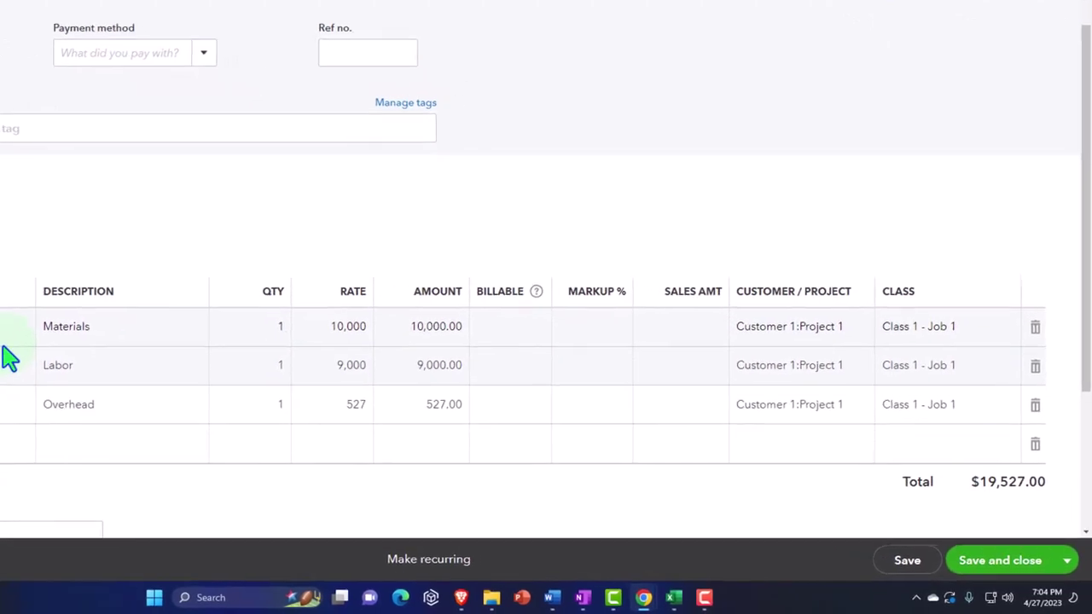
left_click(1024, 570)
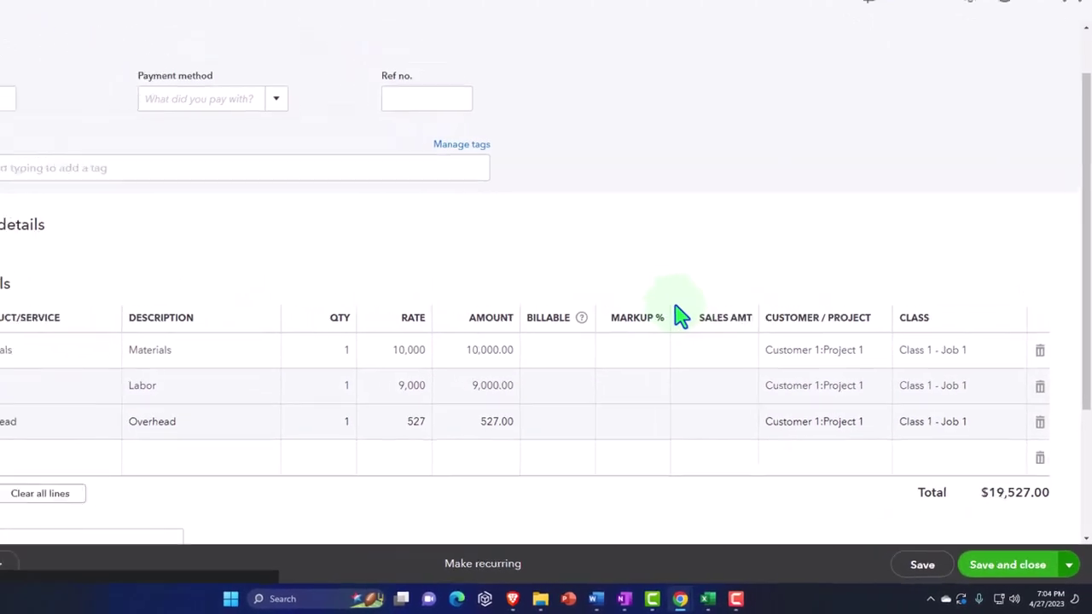
- Rerun the Balance Sheet report by class and examine the checking balance and net income
left_click(224, 12)
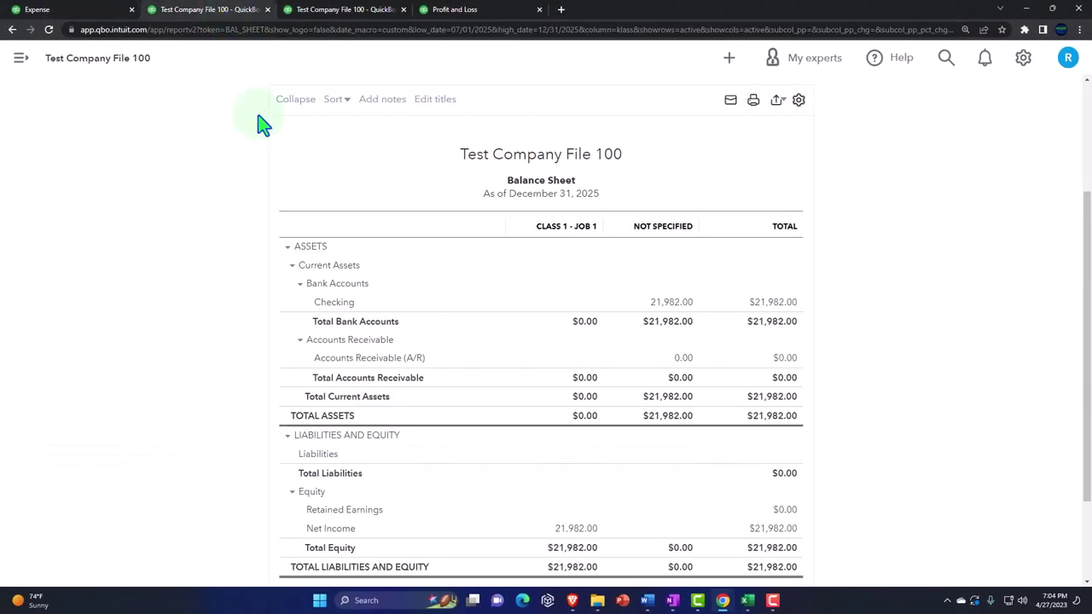
scroll(261, 122, "up", 2)
left_click(676, 214)
scroll(685, 223, "down", 2)
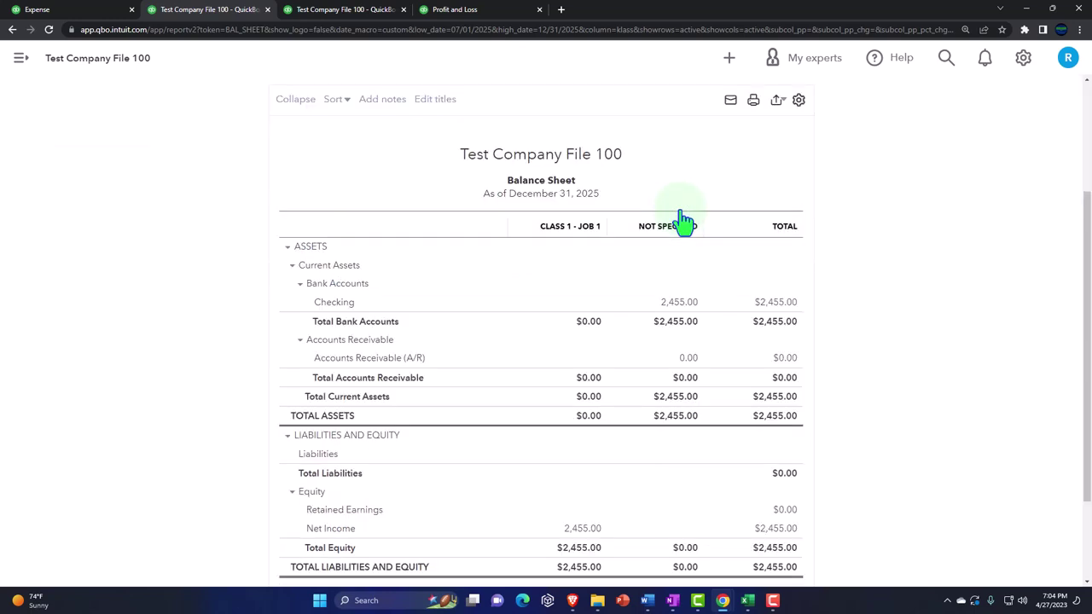
scroll(685, 224, "down", 1)
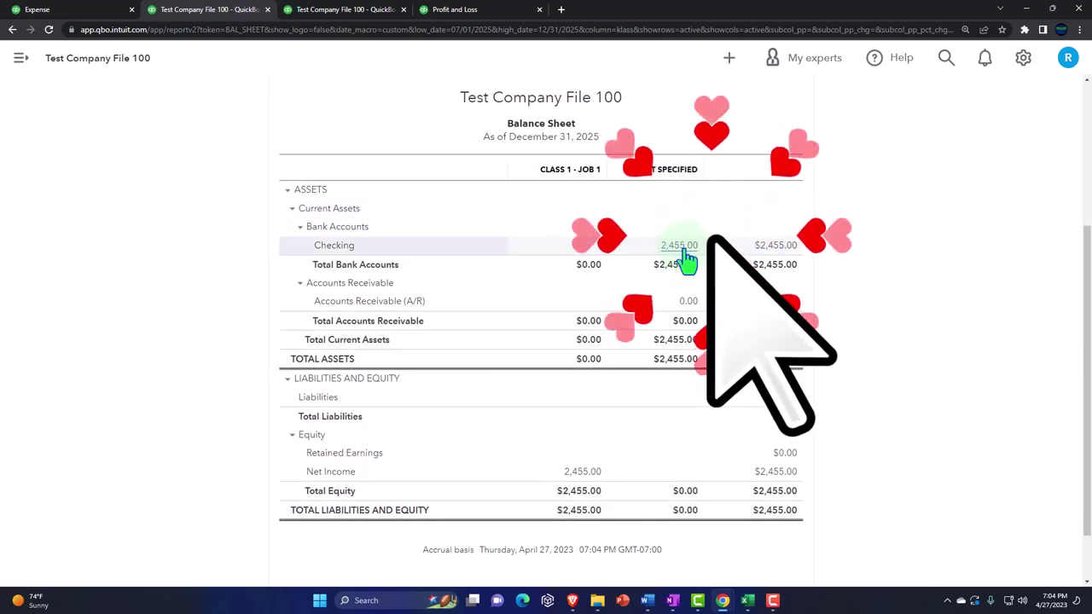
- Rerun the monthly Profit and Loss report and compare its cost of goods sold with the Excel worksheet's job costs
left_click(340, 10)
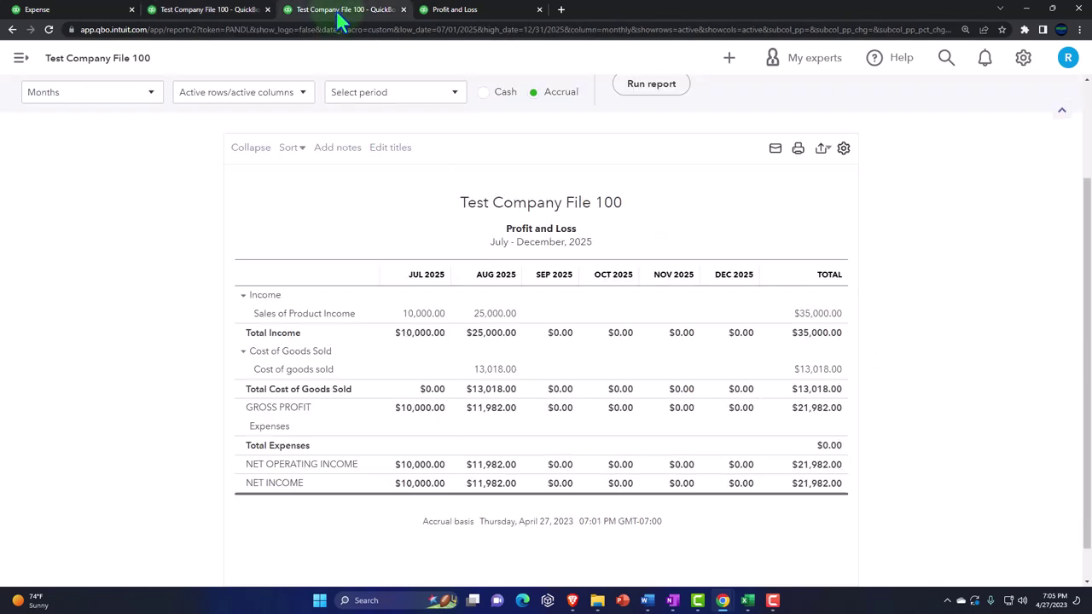
left_click(644, 94)
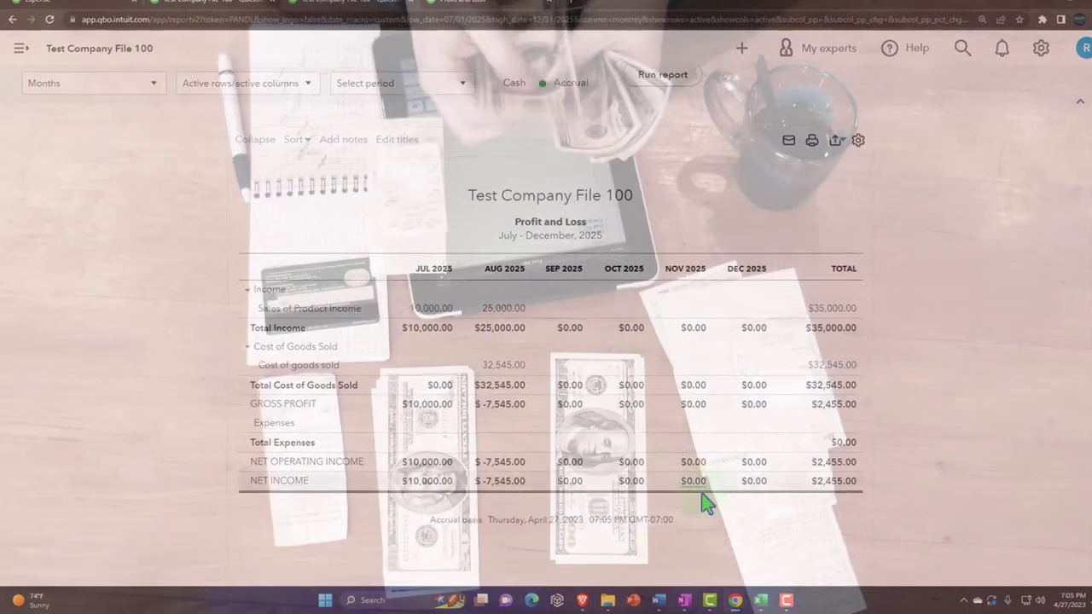
mouse_move(760, 600)
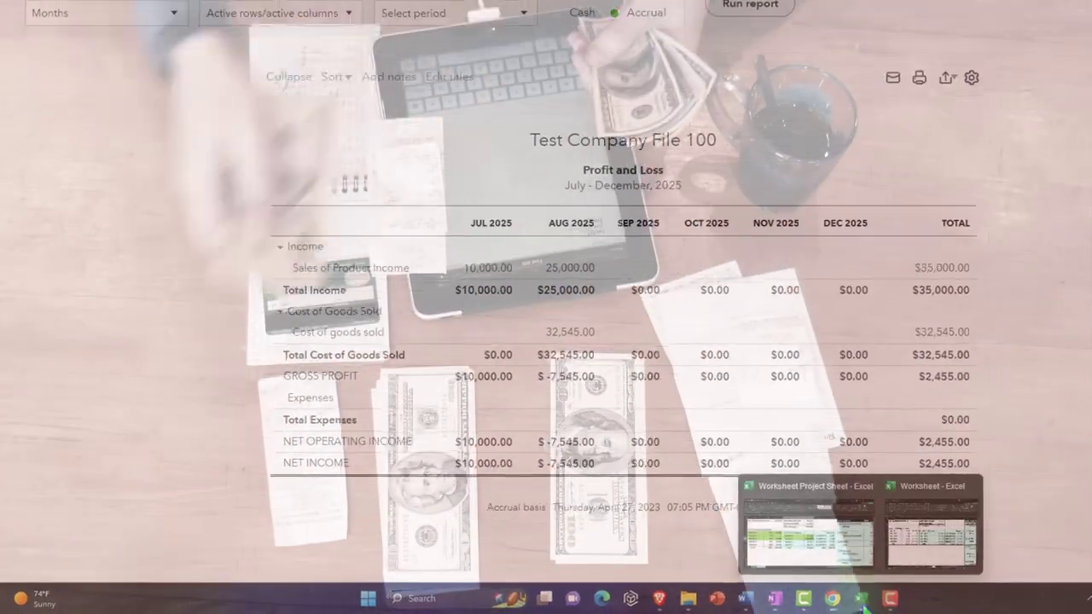
left_click(711, 574)
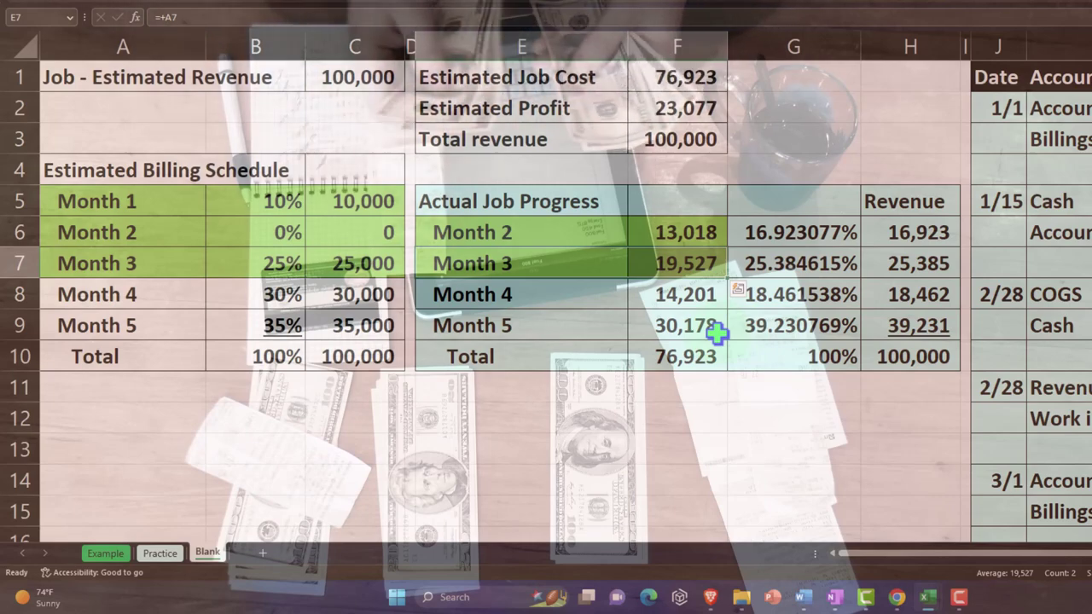
key("alt+Tab")
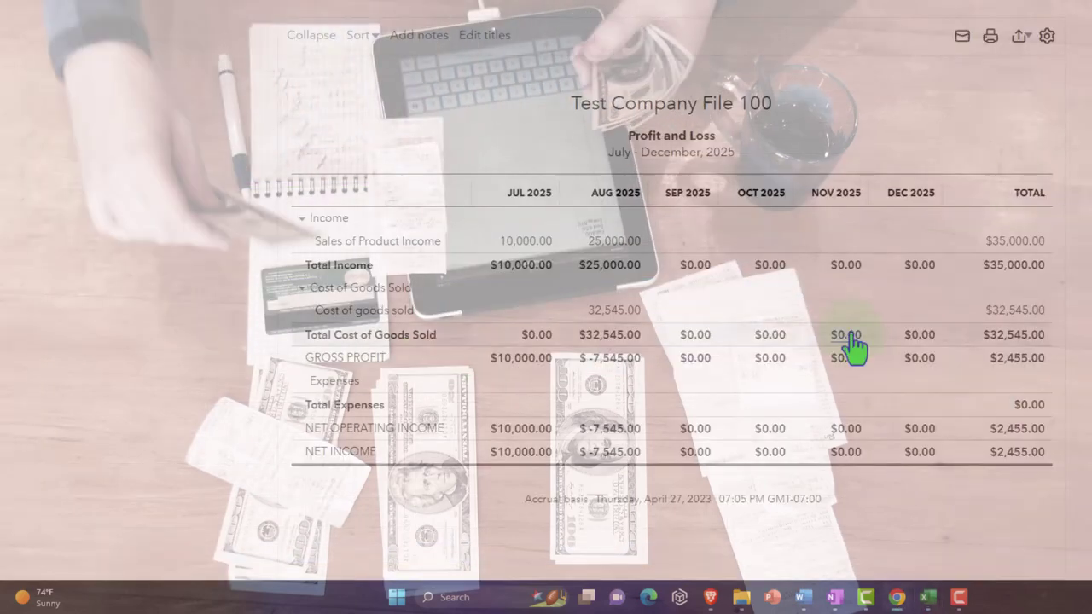
- Open the Month 3 expense from the August cost of goods sold transactions, set its payment date to 09/15/2025 and save it
left_click(600, 323)
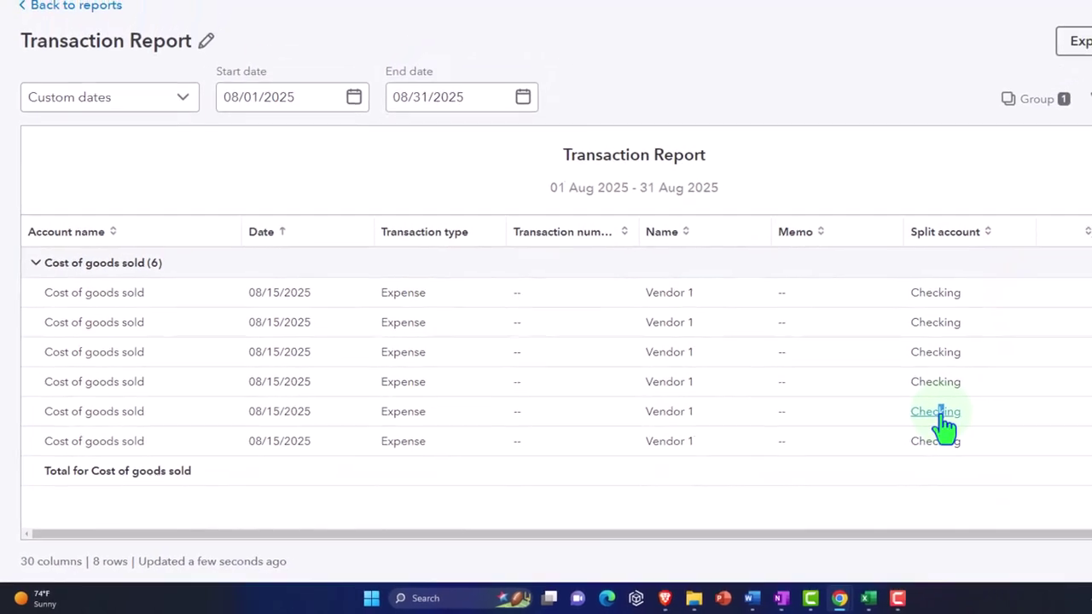
left_click(936, 412)
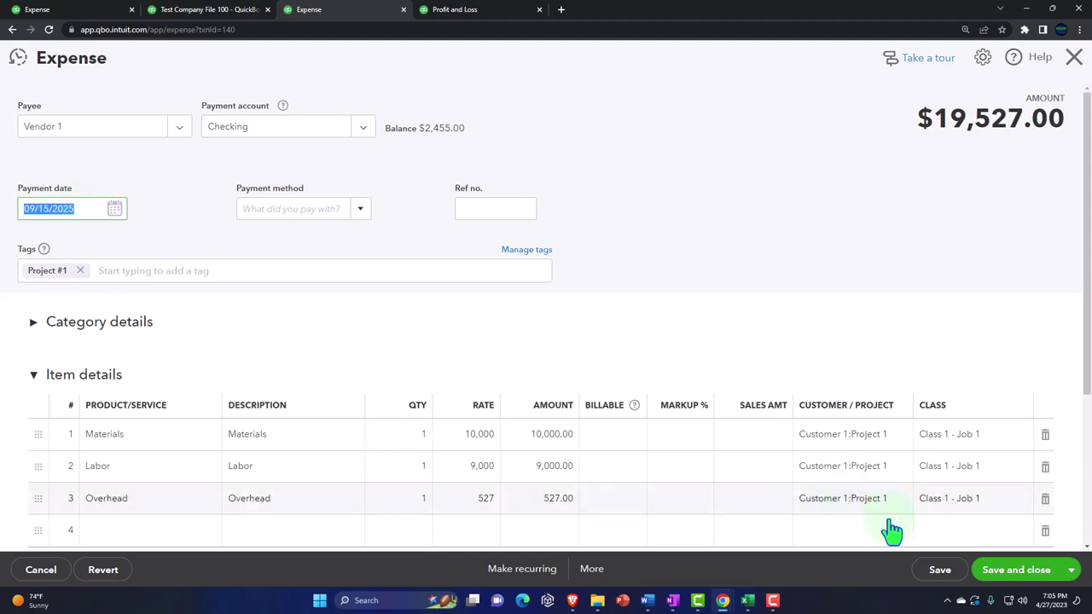
left_click(988, 579)
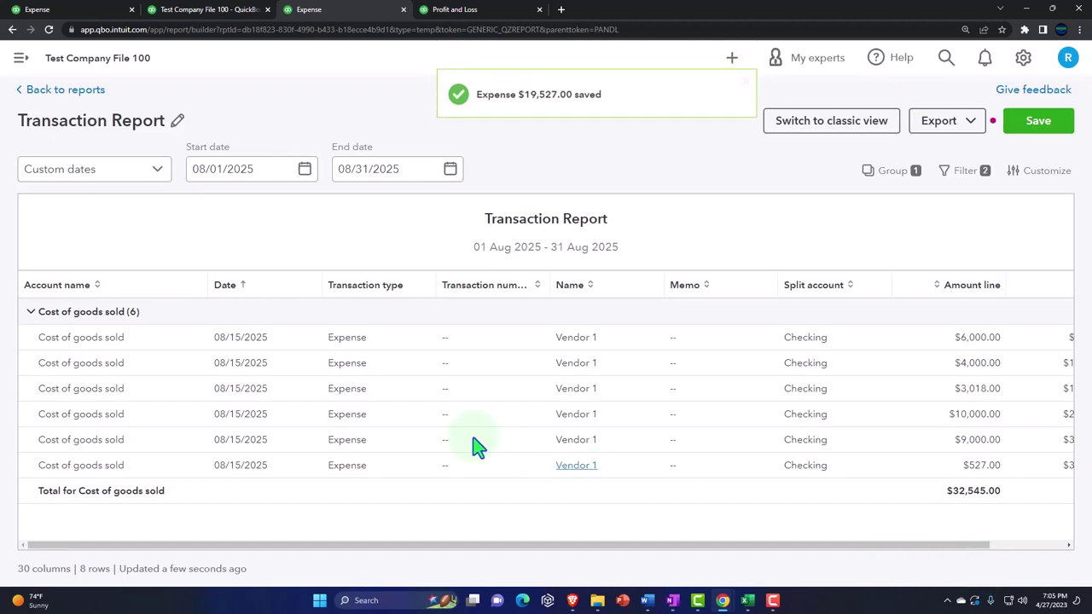
- Leave the transaction report without saving it and return to the monthly Profit and Loss report to review the costs
left_click(65, 90)
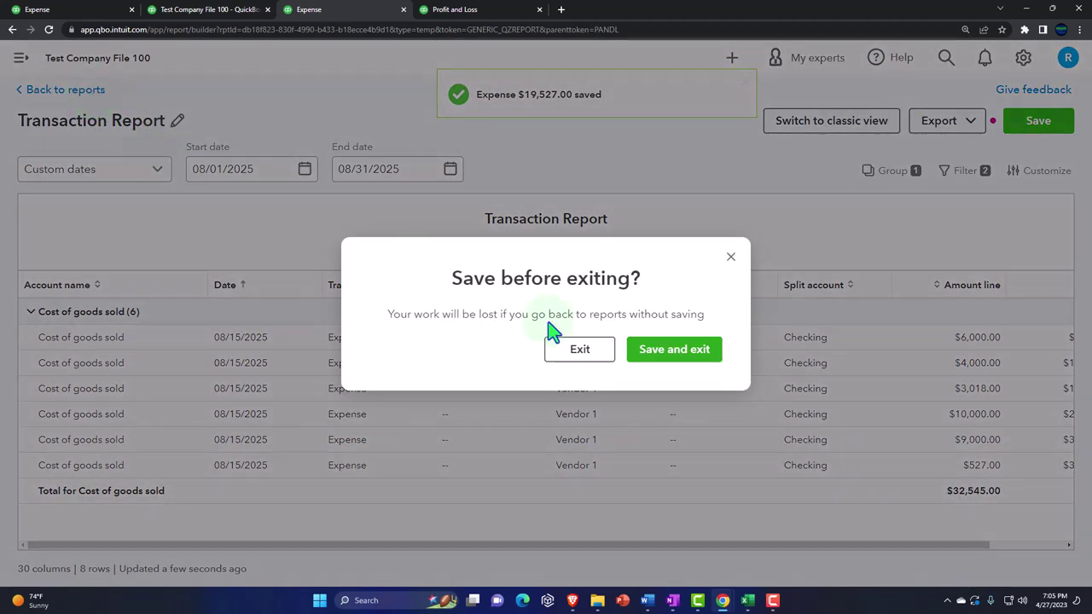
left_click(670, 358)
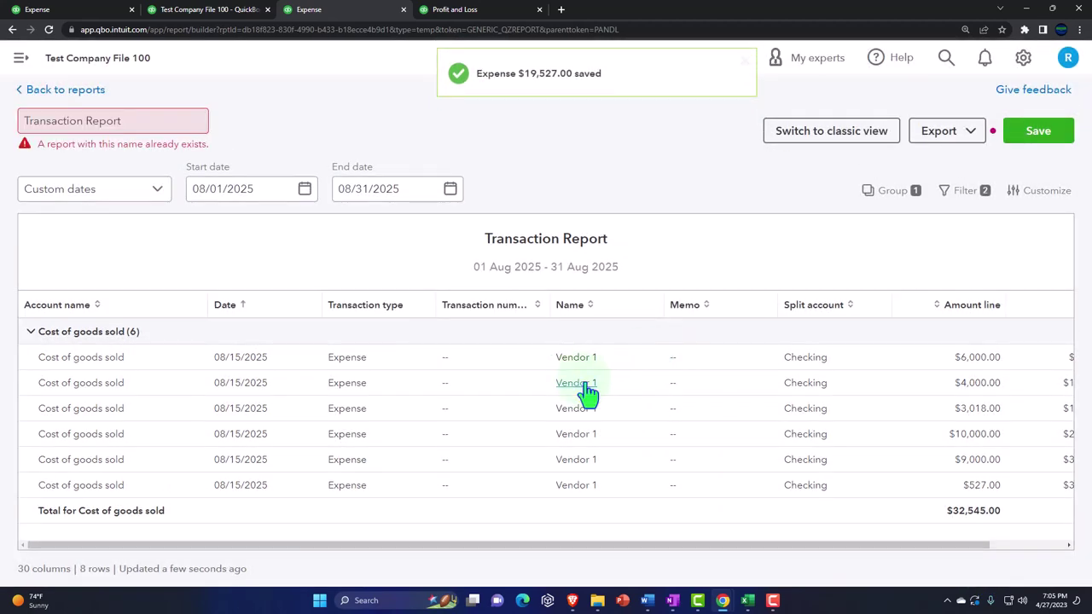
left_click(65, 92)
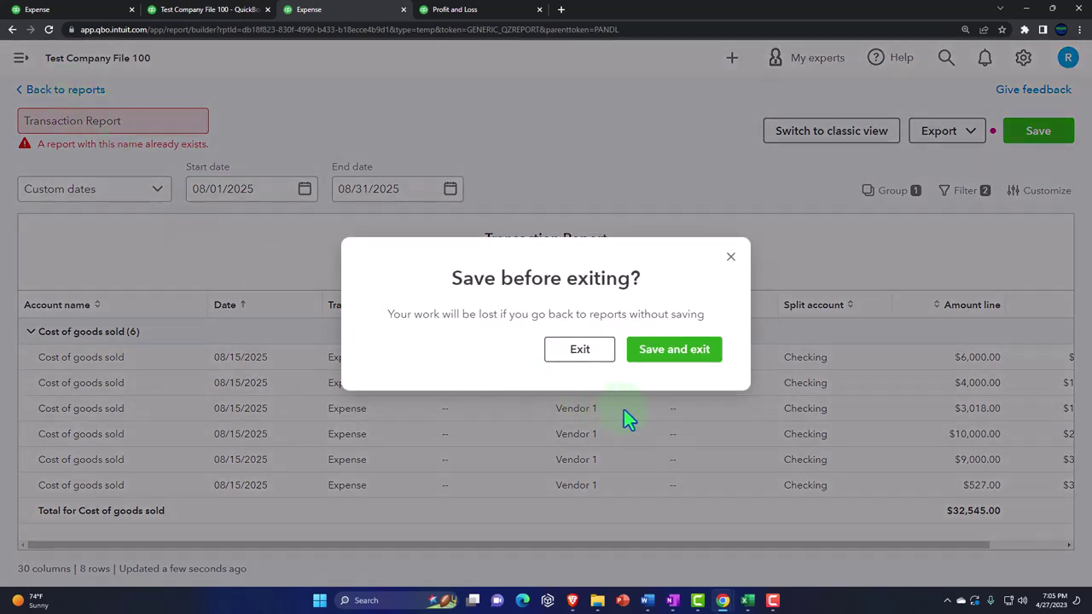
left_click(584, 351)
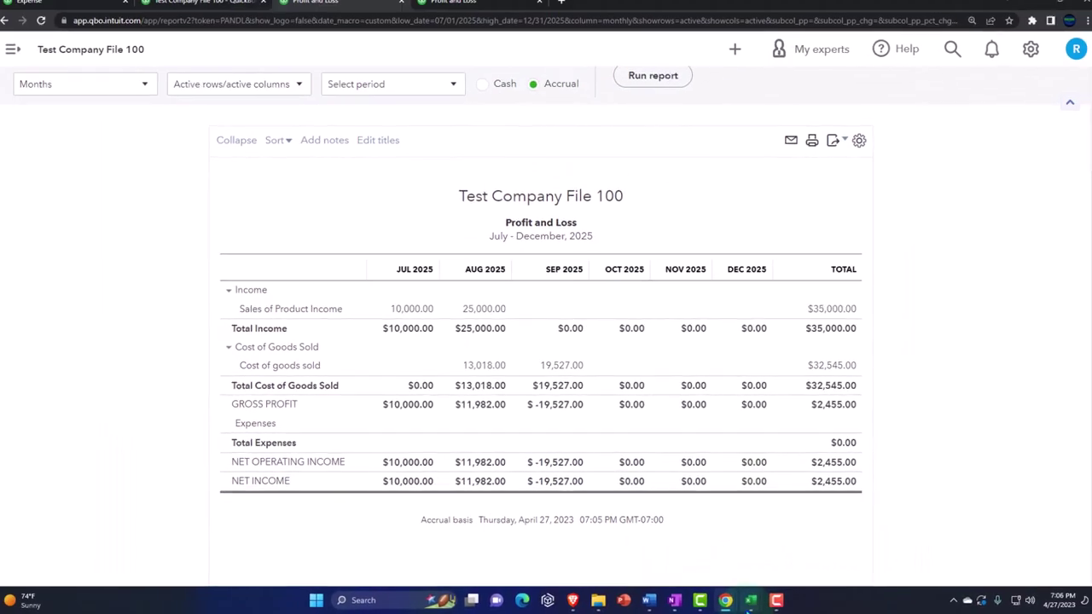
- Fill the Month 4 row of the Estimated Billing Schedule (A8:C8) with green in the Excel worksheet
left_click(750, 599)
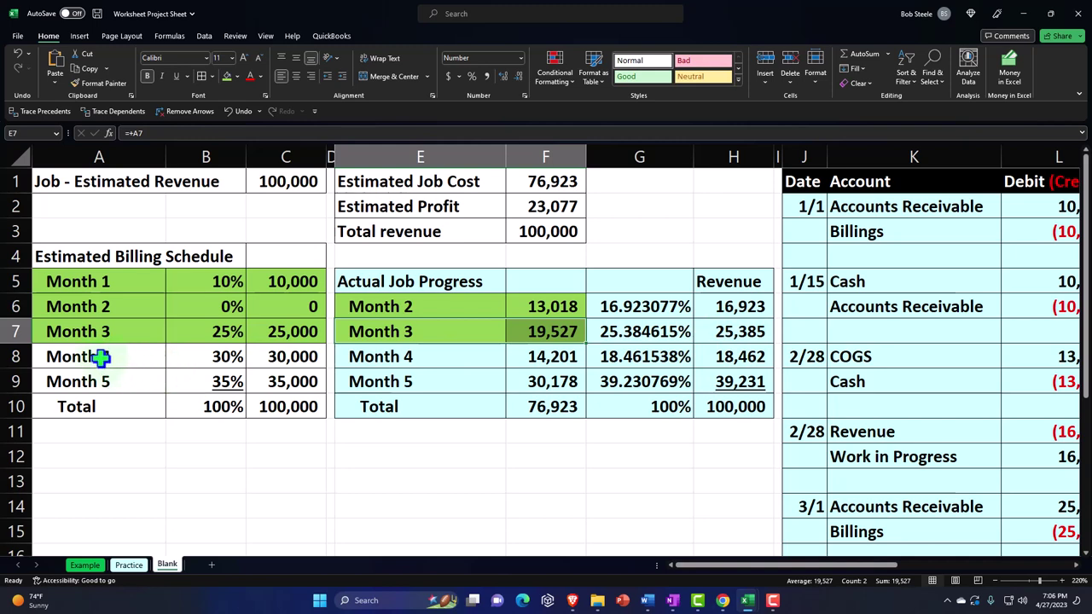
left_click_drag(99, 359, 258, 359)
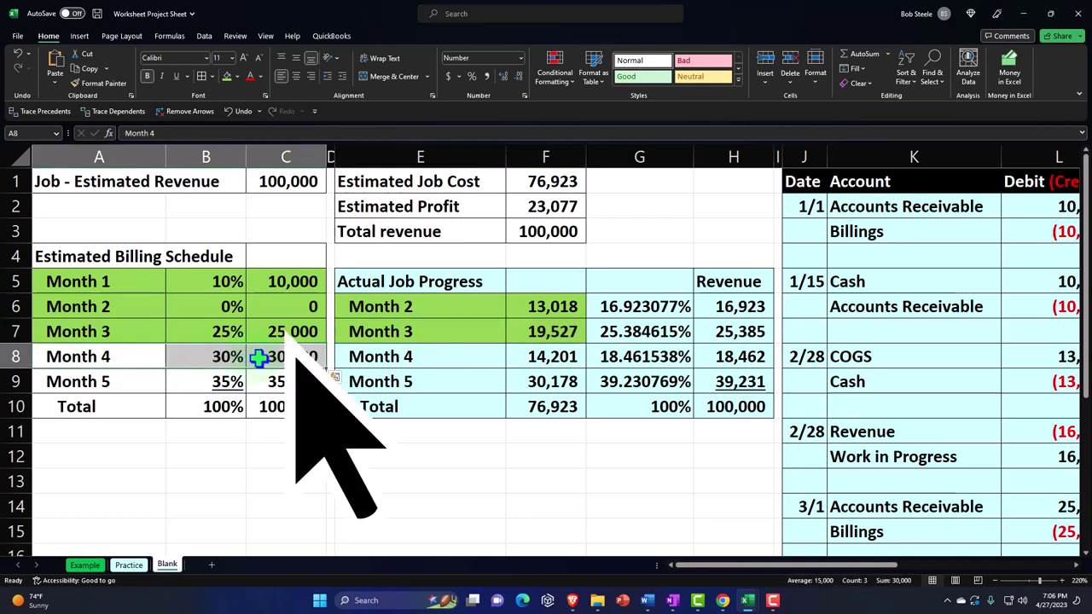
left_click(227, 75)
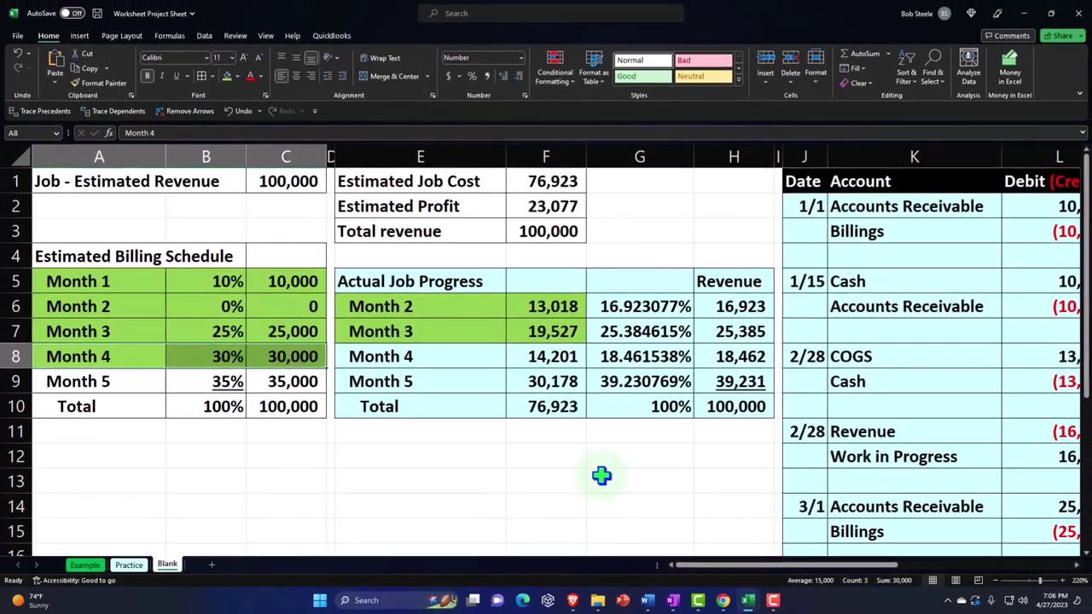
- Switch back to QuickBooks Online and start a new invoice for Project 1
left_click(997, 13)
left_click(90, 13)
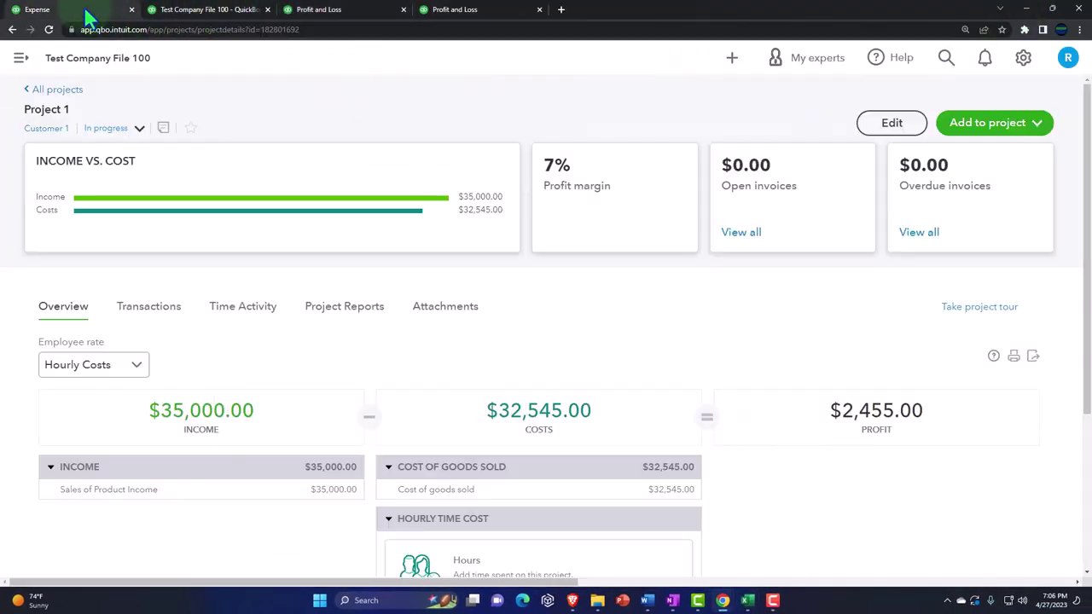
left_click(1034, 130)
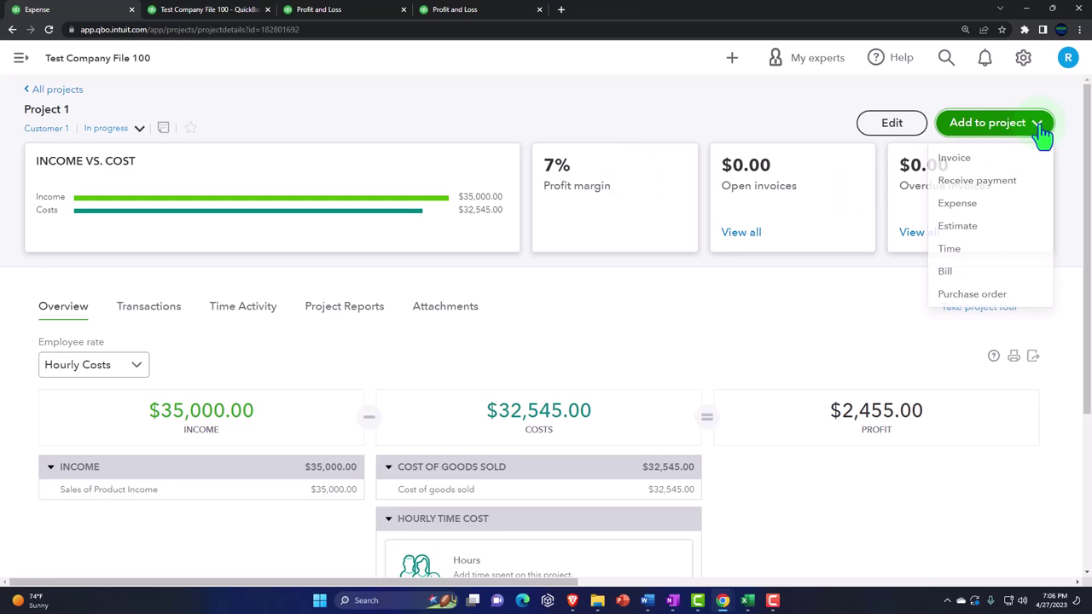
left_click(979, 162)
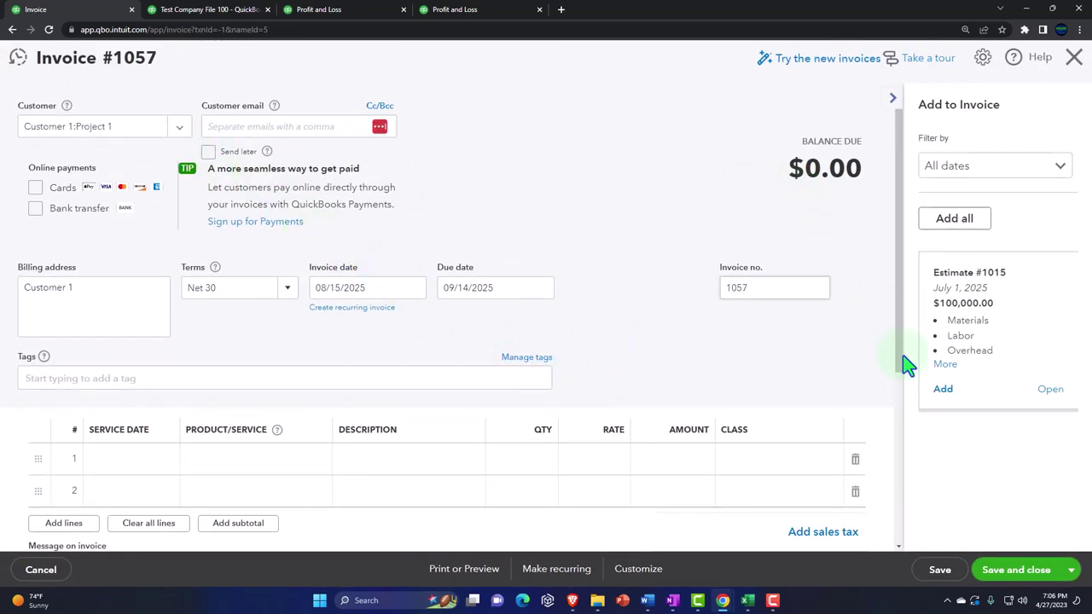
- Add Project 1's estimate to the new invoice at 30% of each line, per the Month 4 row of the Excel billing schedule
left_click(944, 390)
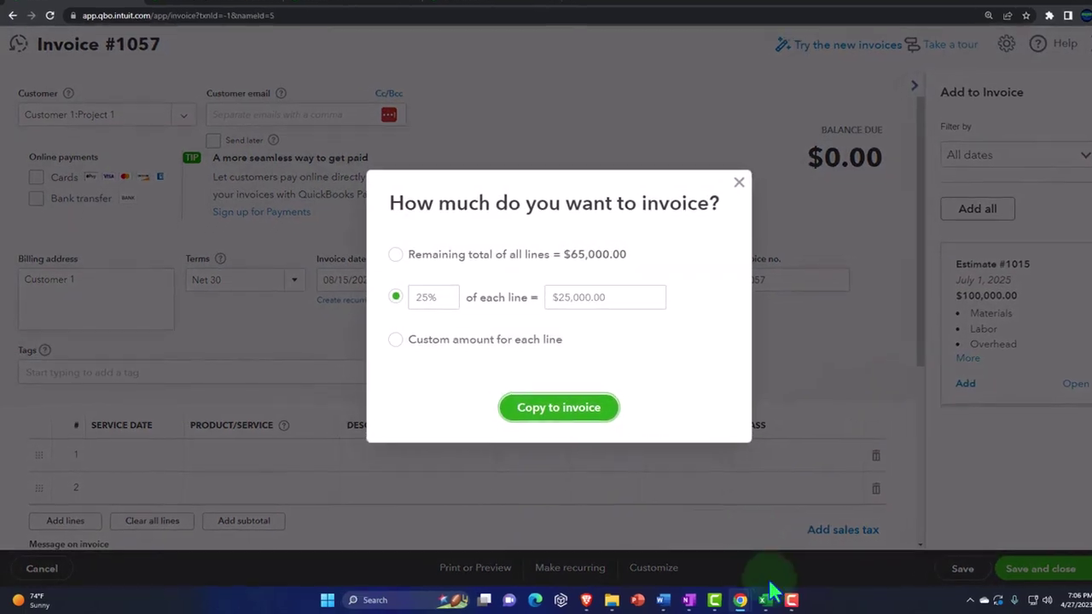
mouse_move(748, 601)
left_click(717, 525)
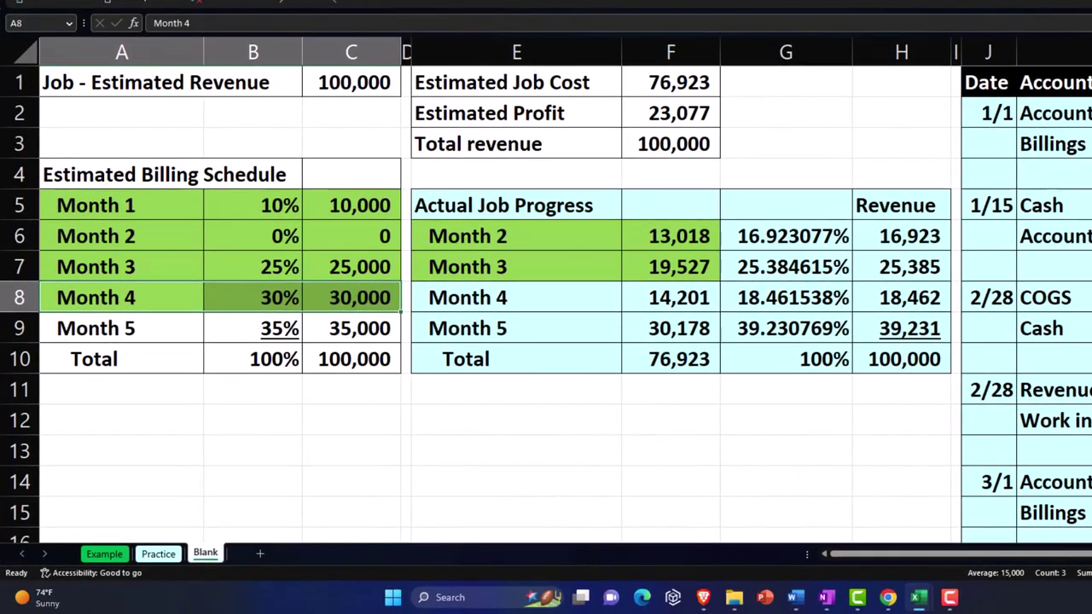
key("alt+Tab")
left_click_drag(533, 232, 416, 222)
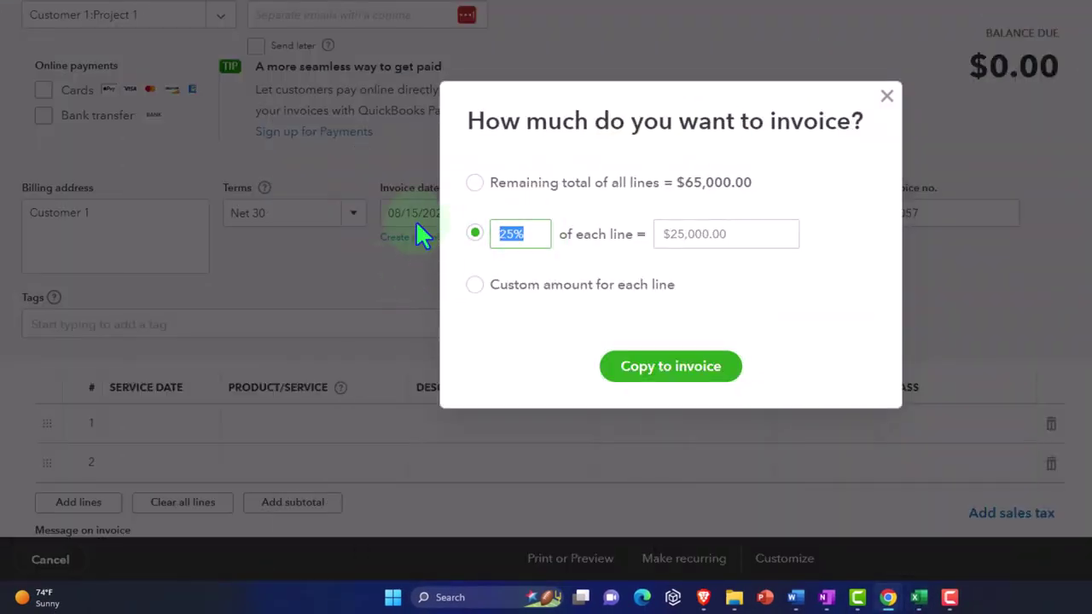
type("30")
key("Tab")
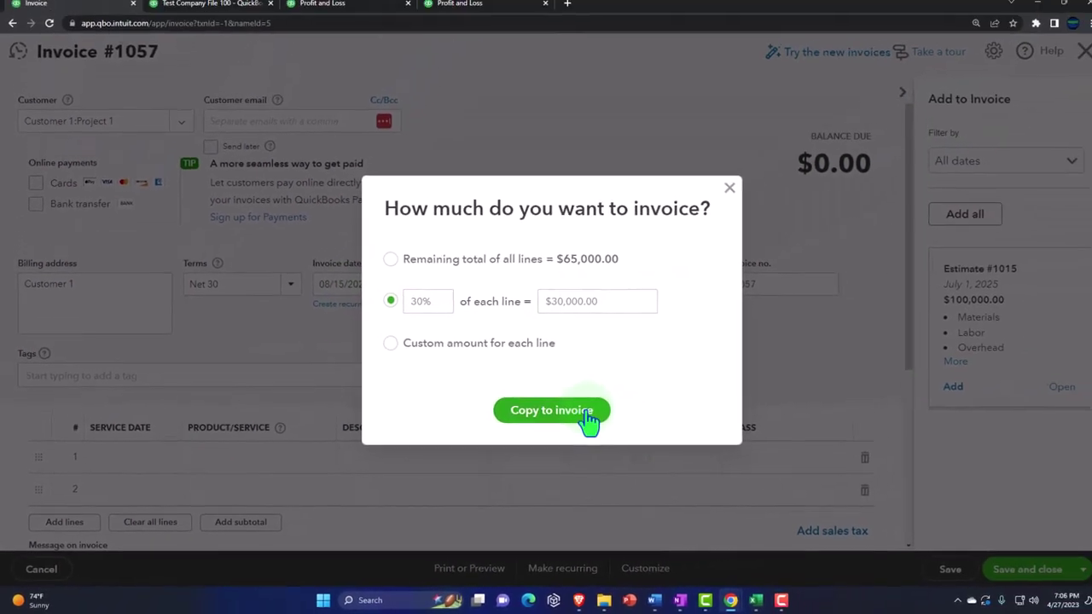
left_click(631, 407)
left_click(962, 58)
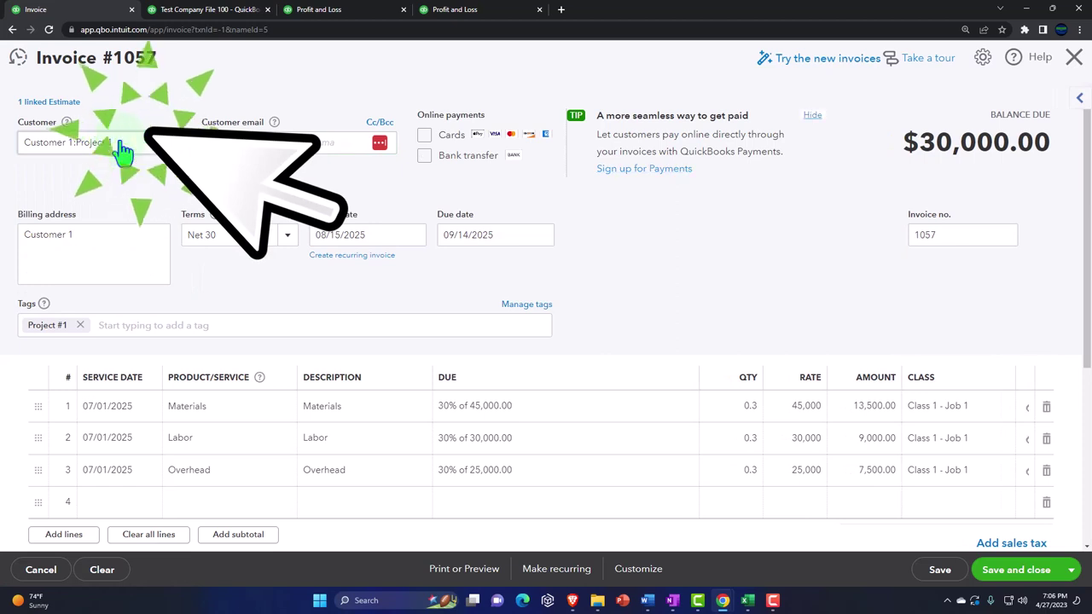
- Set the invoice date to 09/01/2025, review the invoice lines and save the invoice
left_click(378, 236)
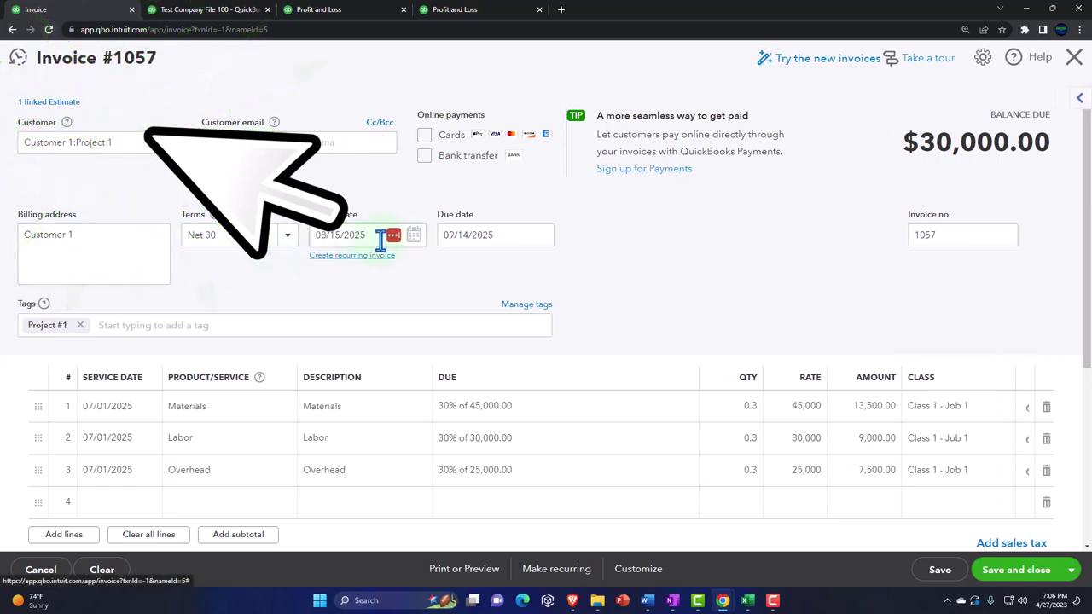
type("08/19/2025")
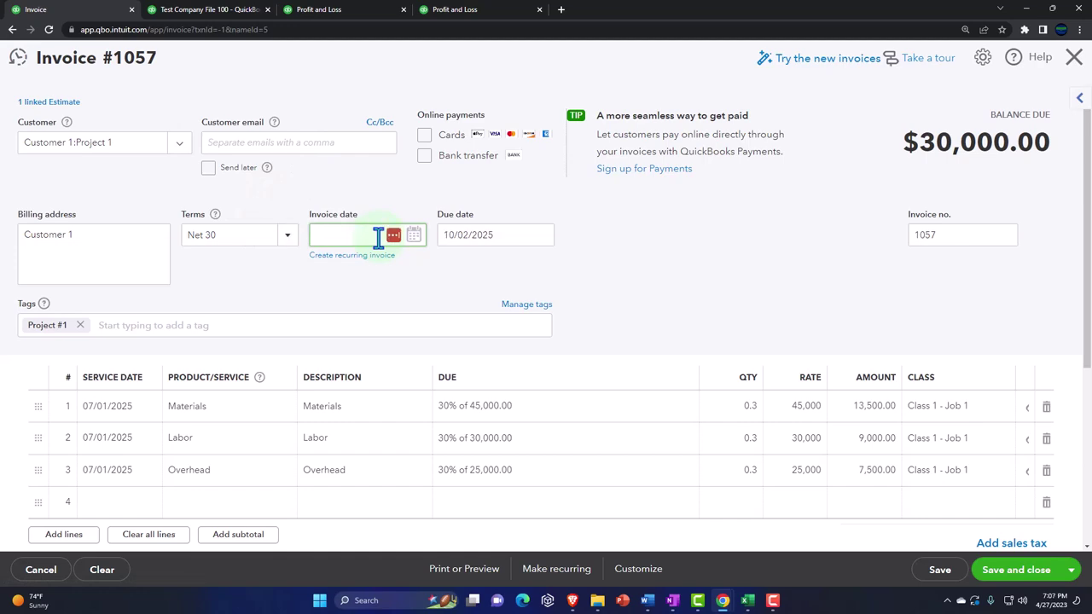
type("025")
key("Tab")
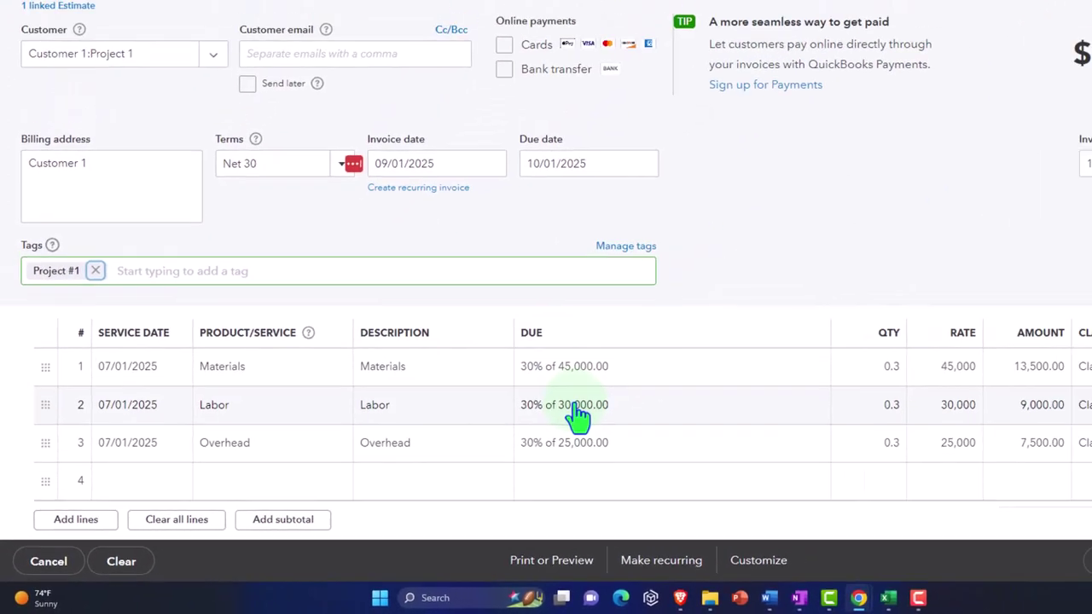
scroll(508, 439, "down", 1)
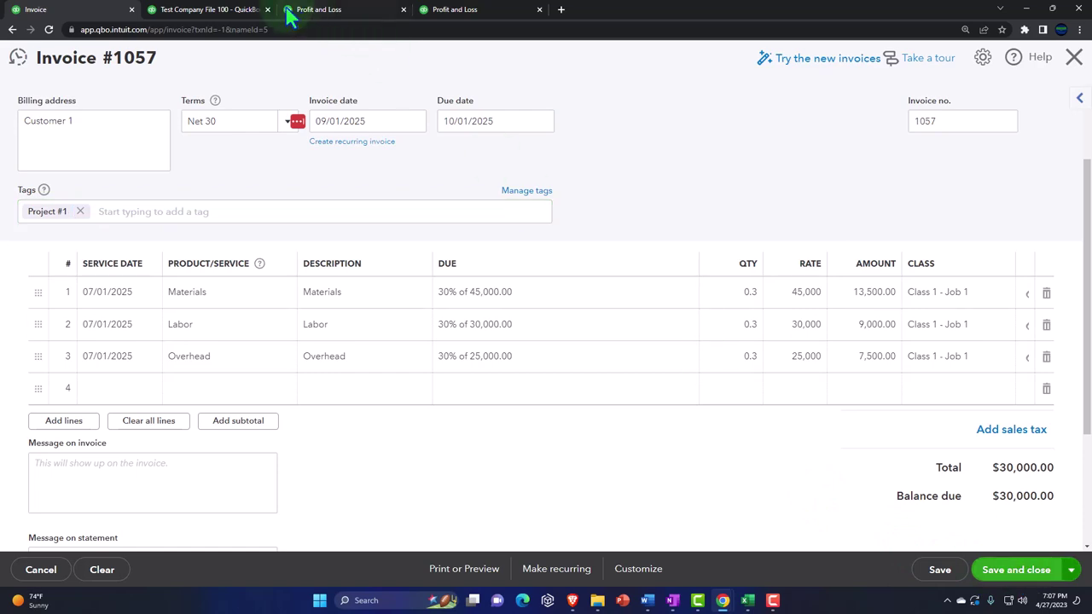
- Rerun the Balance Sheet by class and check the accounts receivable and net income
left_click(207, 10)
scroll(310, 242, "up", 3)
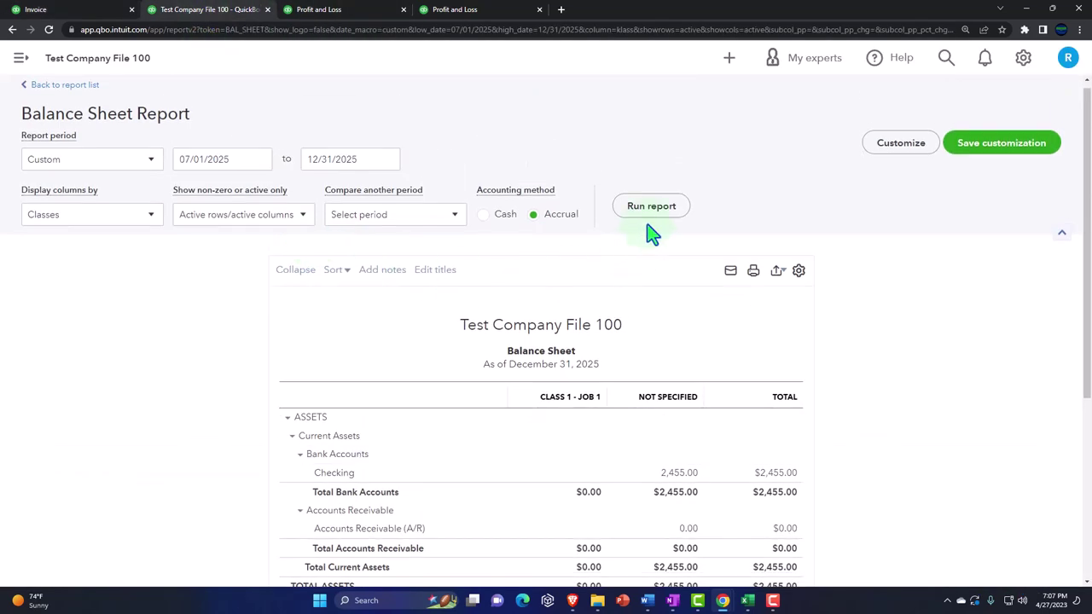
left_click(654, 209)
scroll(661, 251, "down", 2)
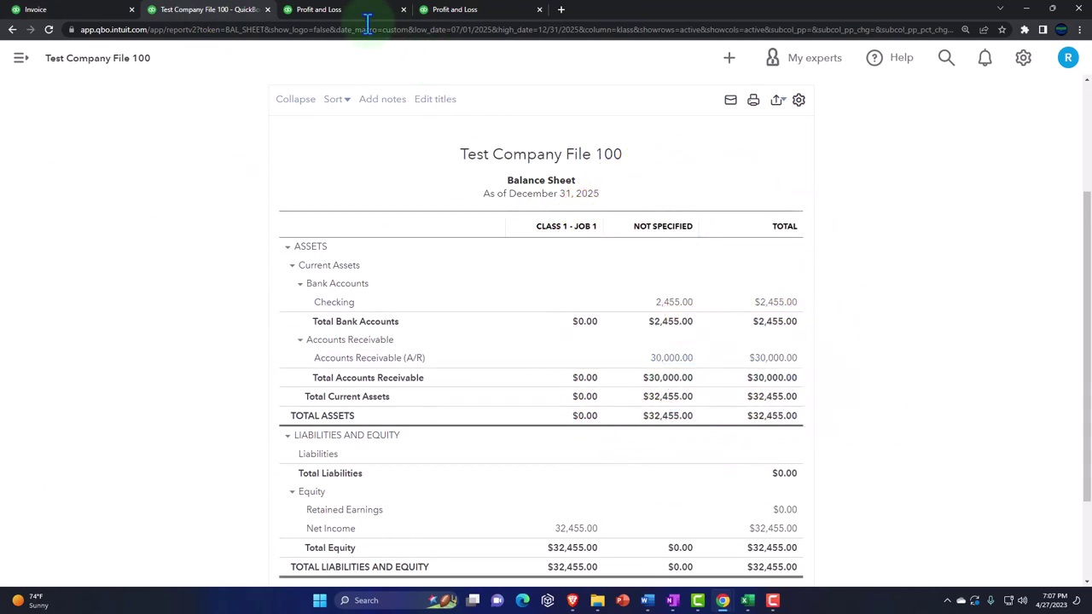
- Rerun the monthly and by-class Profit and Loss reports to review Project 1's income and costs
left_click(334, 10)
left_click(651, 85)
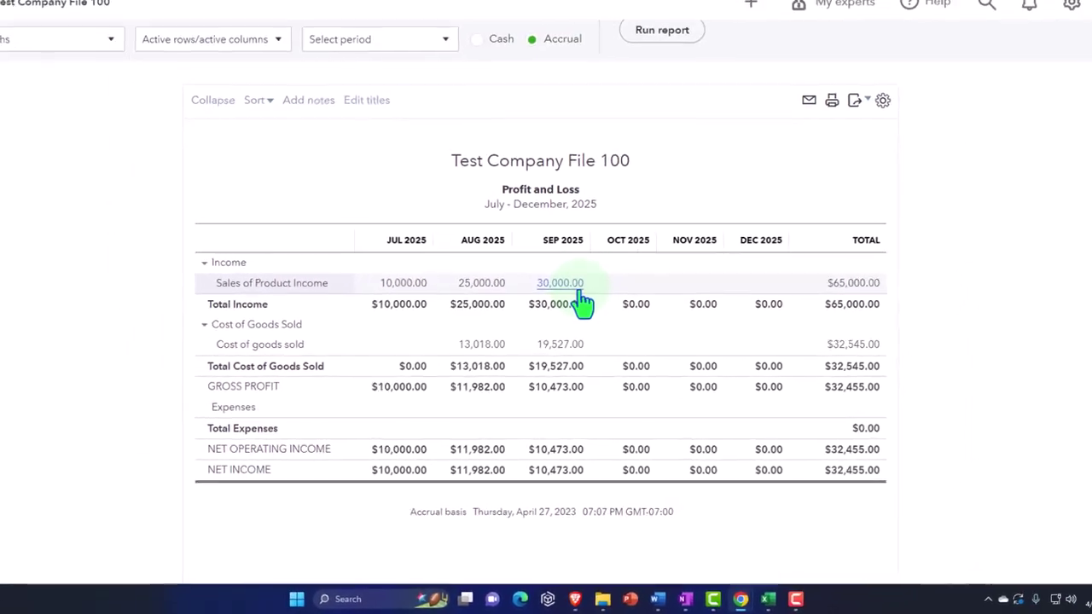
left_click(481, 11)
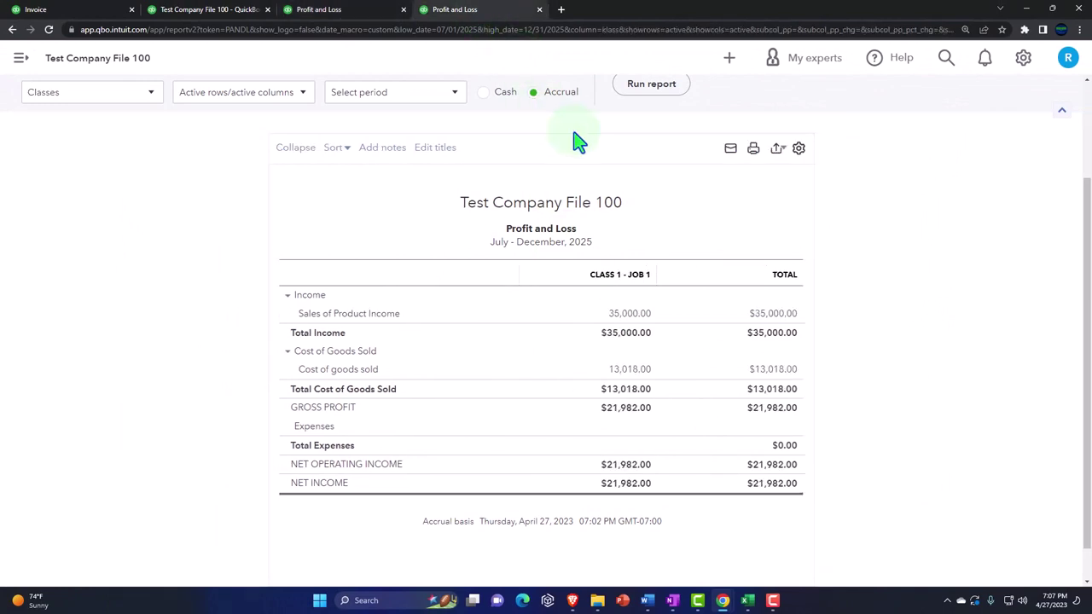
left_click(646, 86)
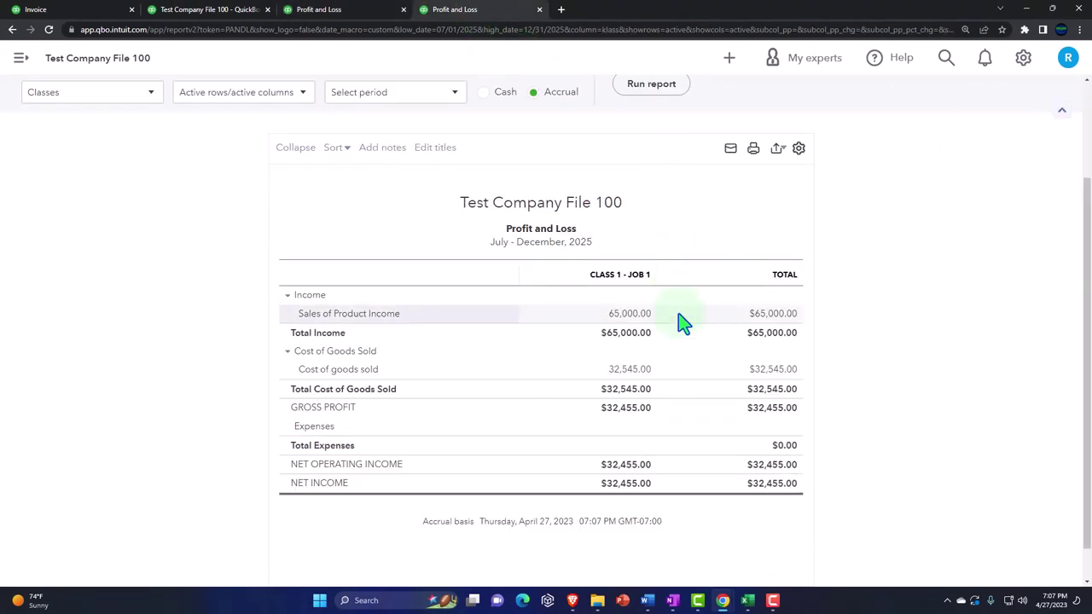
- Check the Month 3 and Month 4 rows of the Excel billing schedule and return to the monthly Profit and Loss report
left_click(96, 14)
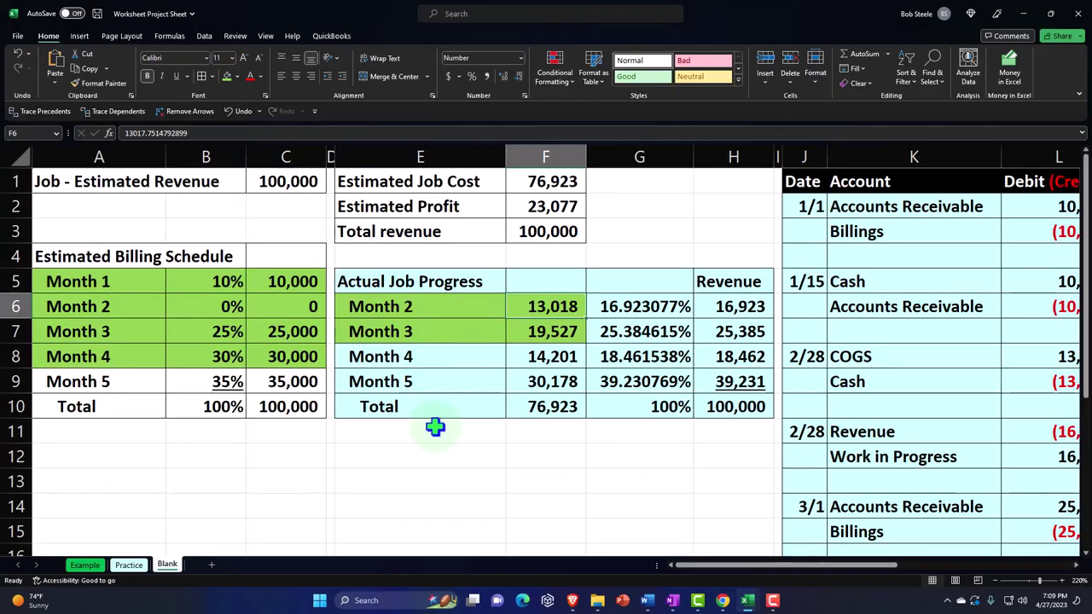
left_click(358, 406)
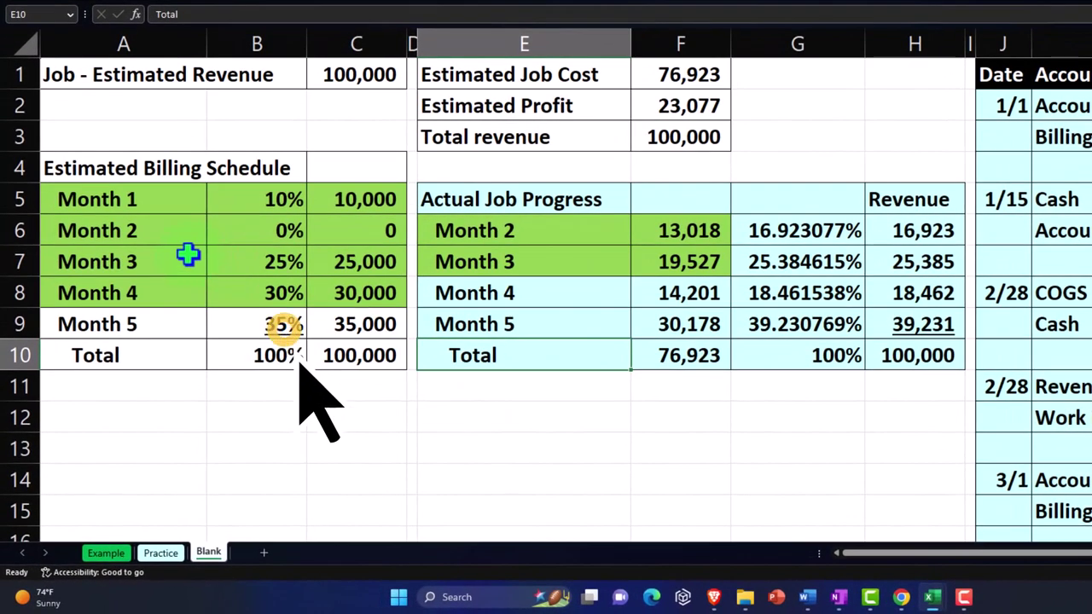
mouse_move(122, 261)
left_mouse_down()
mouse_move(295, 262)
mouse_move(370, 293)
mouse_move(346, 314)
left_mouse_up()
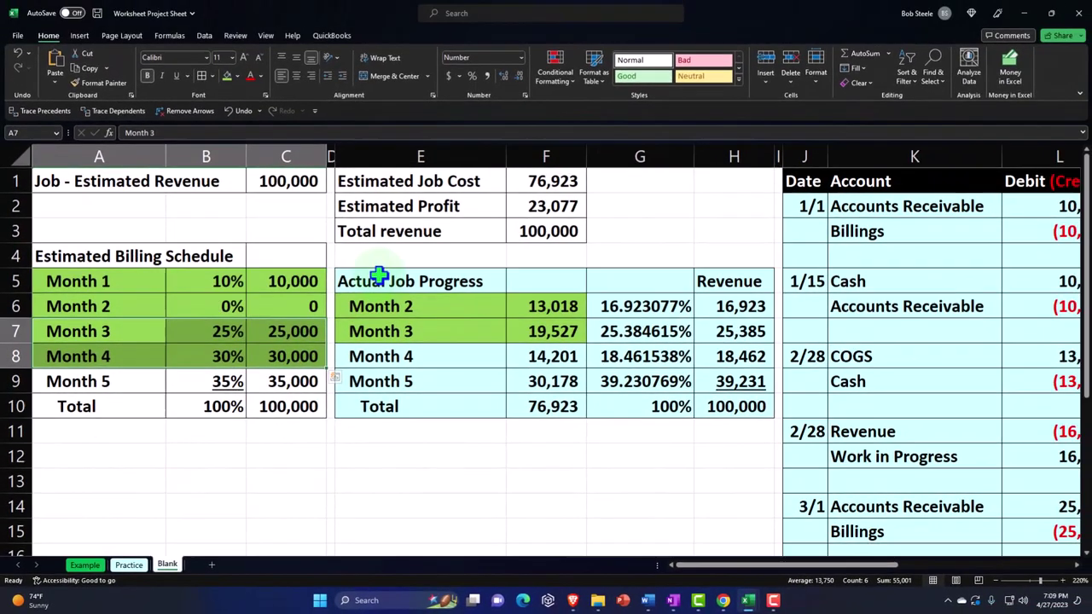
left_click(1027, 14)
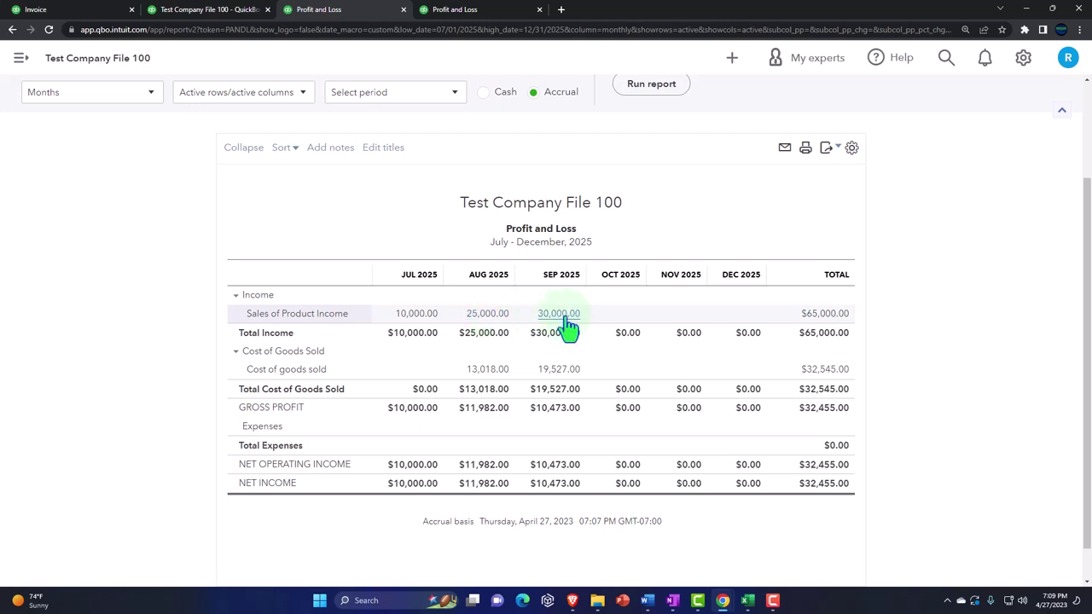
- Open the 25% invoice from the August sales transactions, set its invoice date to 09/02/2025, save it and accept modifying the linked transaction
left_click(481, 315)
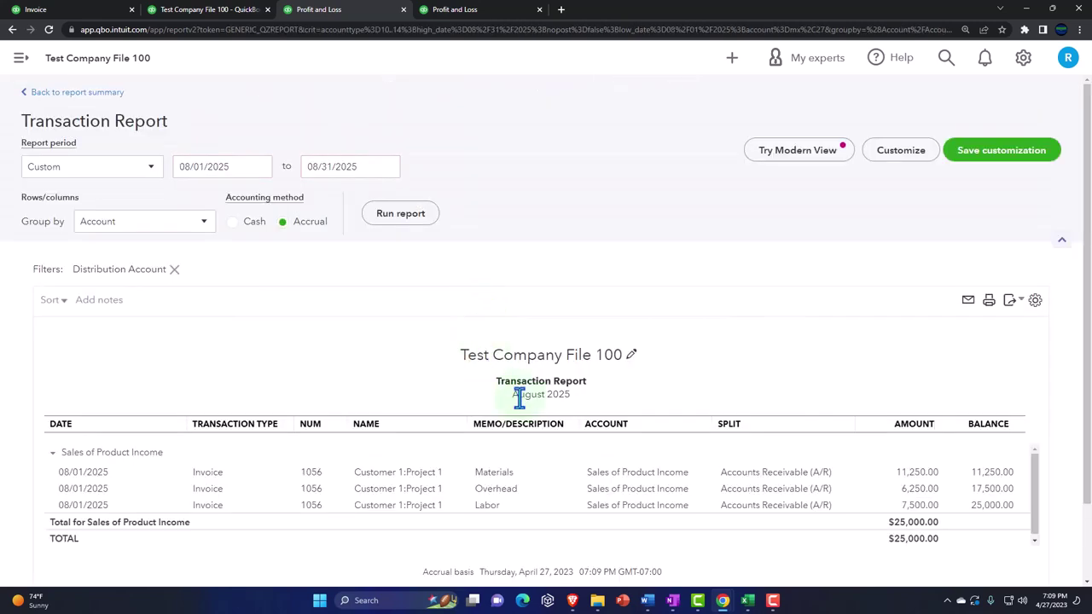
left_click(910, 476)
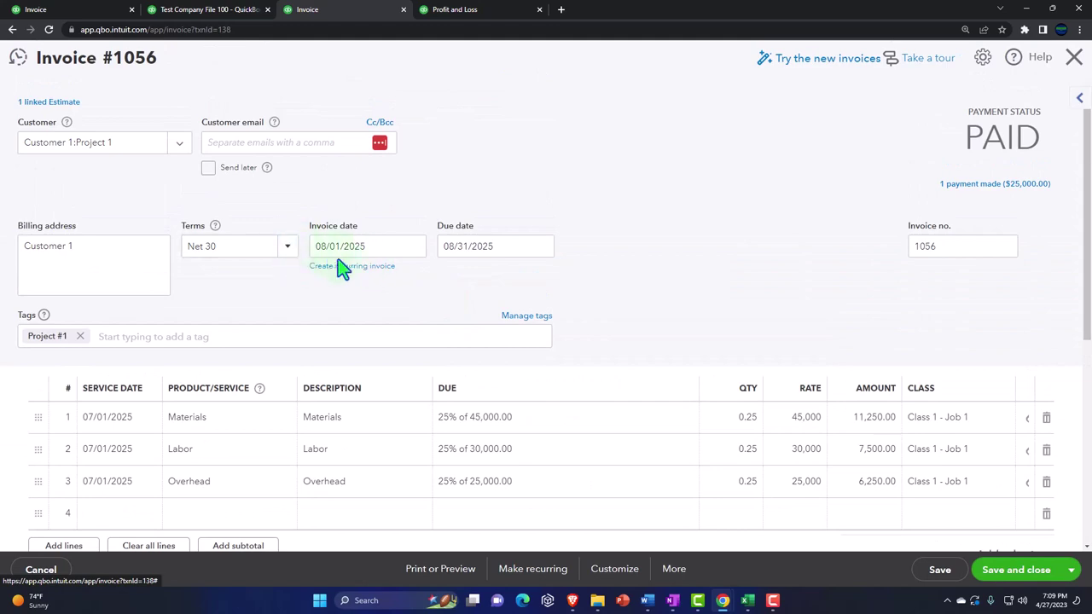
left_click(365, 248)
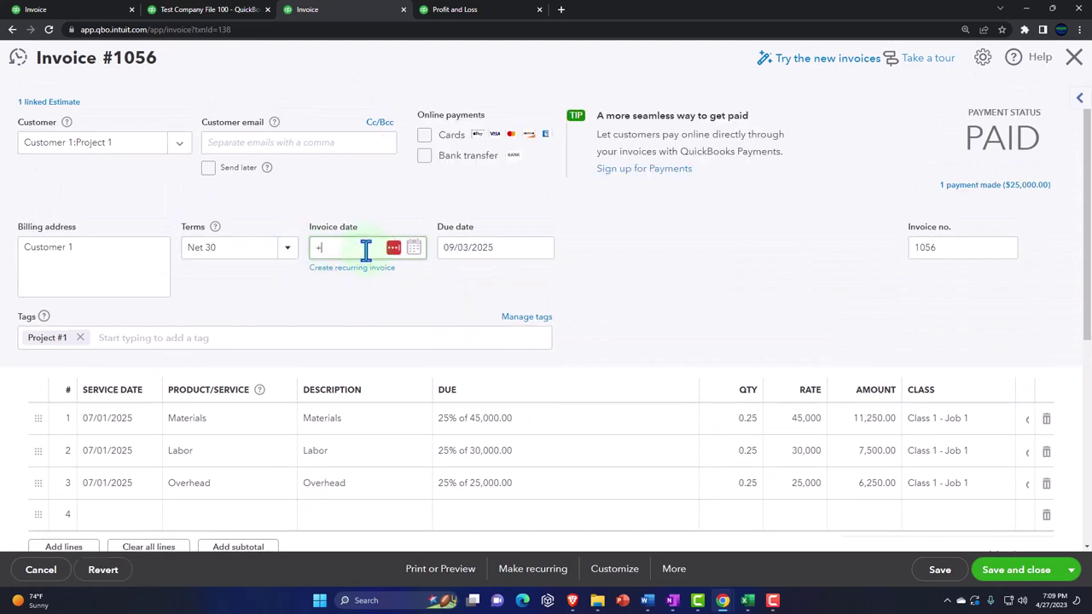
key("plus")
key("plus")
key("plus")
key("plus")
key("plus")
key("plus")
key("plus")
key("plus")
key("plus")
key("plus")
key("plus")
key("plus")
key("plus")
key("plus")
key("plus")
key("plus")
key("plus")
key("plus")
key("plus")
key("plus")
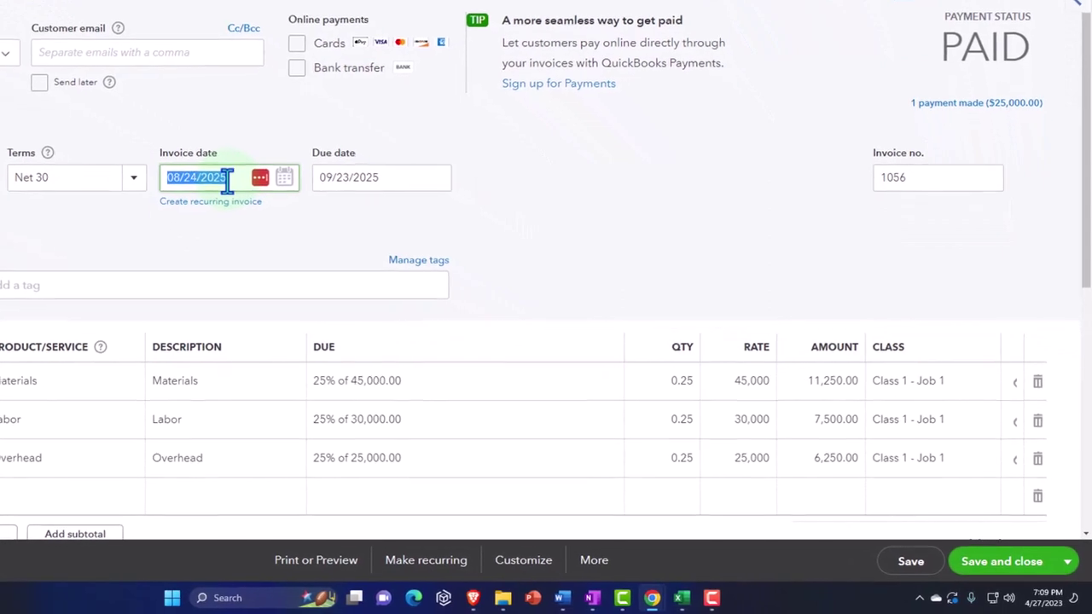
key("plus")
key("plus")
key("plus")
key("plus")
key("plus")
key("plus")
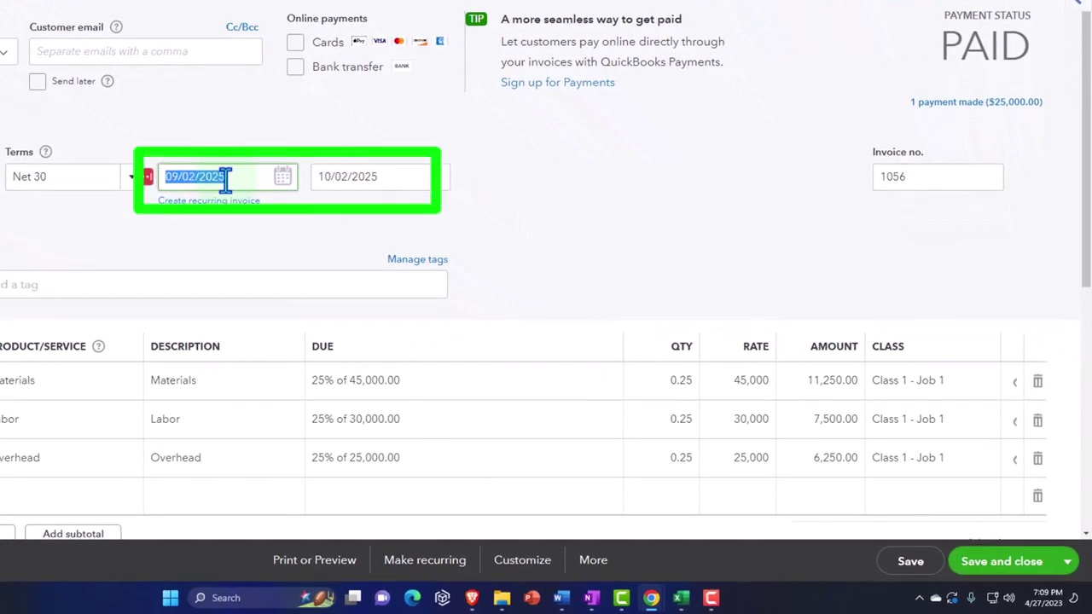
left_click(225, 180)
left_click(1004, 565)
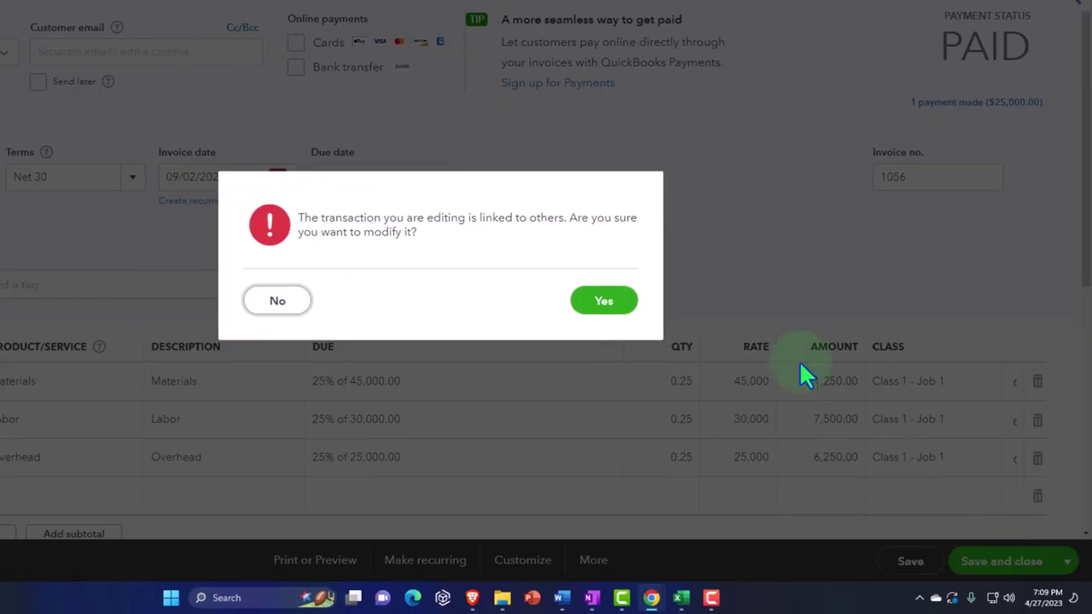
left_click(631, 314)
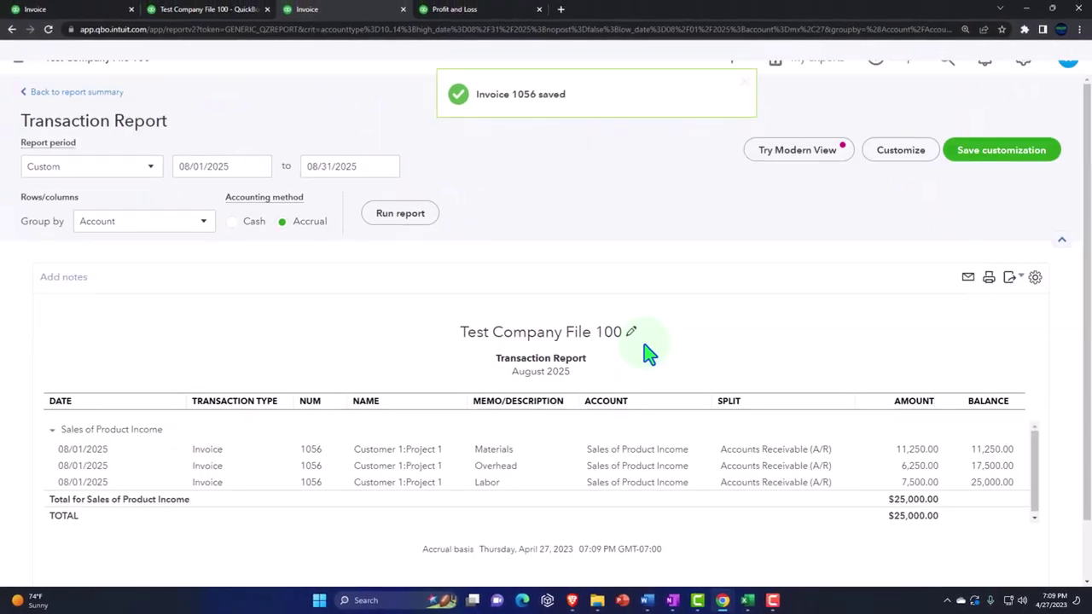
- Return to the monthly Profit and Loss report and open the September Sales of Product Income transactions
left_click(101, 96)
scroll(276, 287, "down", 3)
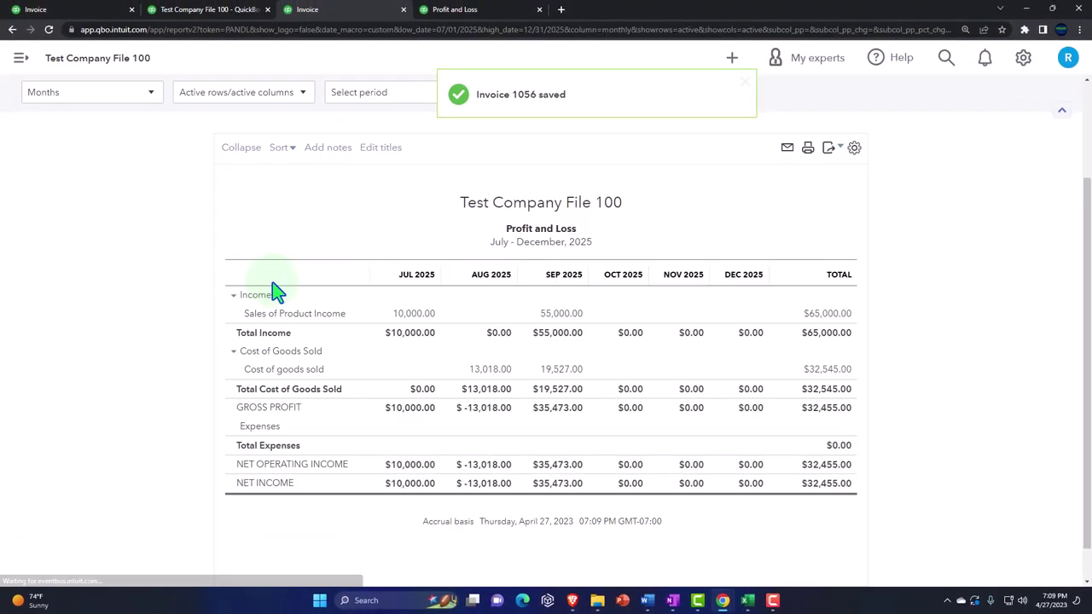
left_click(560, 315)
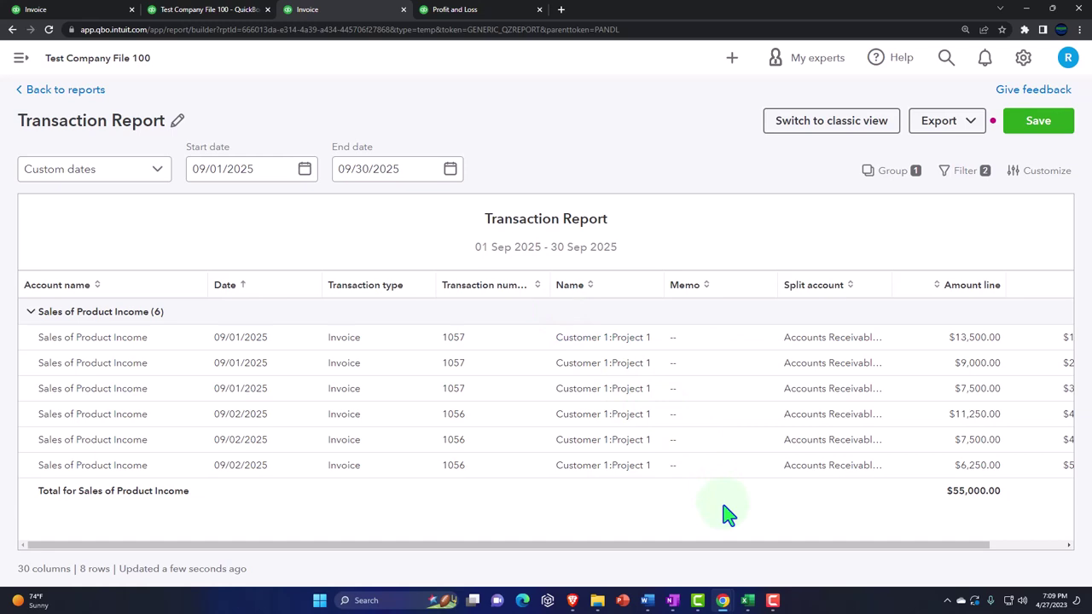
- Open the 30% invoice dated 09/01/2025, set its invoice date to 10/01/2025, save it and accept modifying the linked transaction
left_click(970, 350)
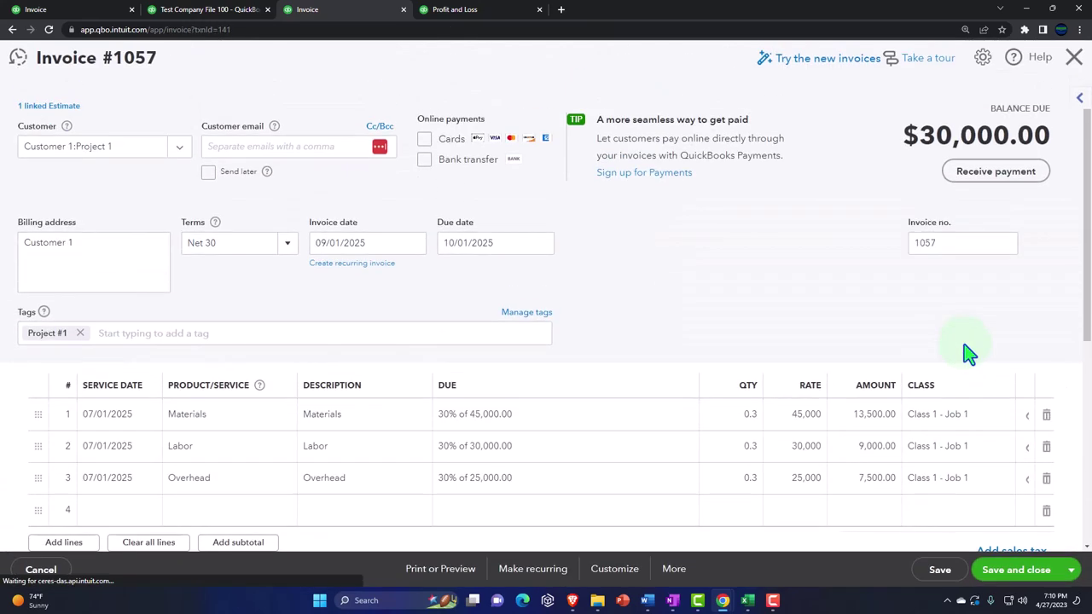
scroll(841, 398, "down", 3)
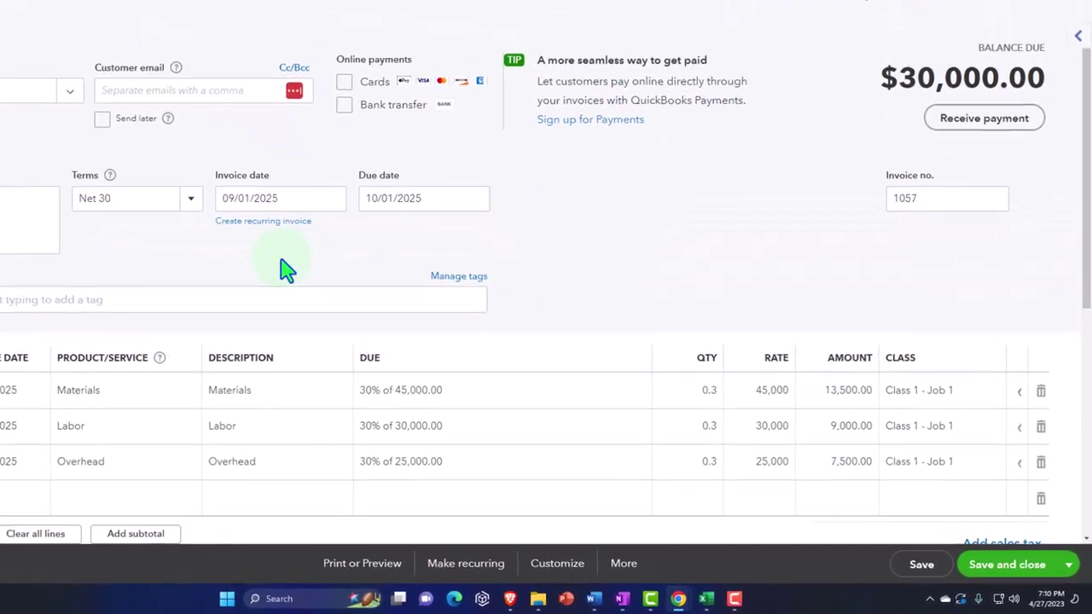
left_click(349, 150)
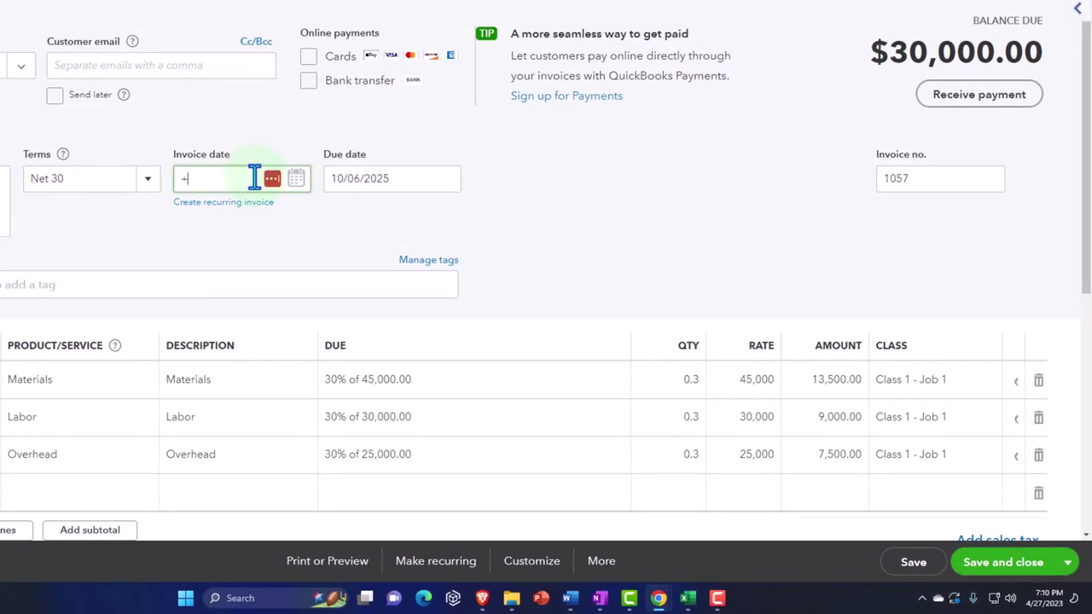
key("plus")
key("plus")
key("plus")
key("plus")
key("plus")
key("plus")
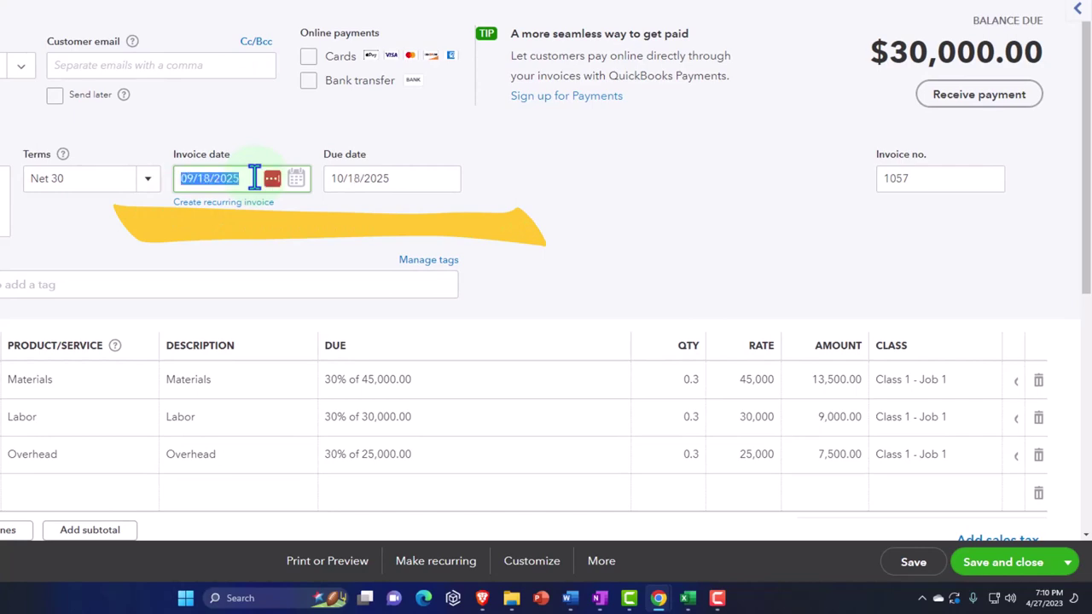
key("plus")
key("plus")
key("plus")
key("plus")
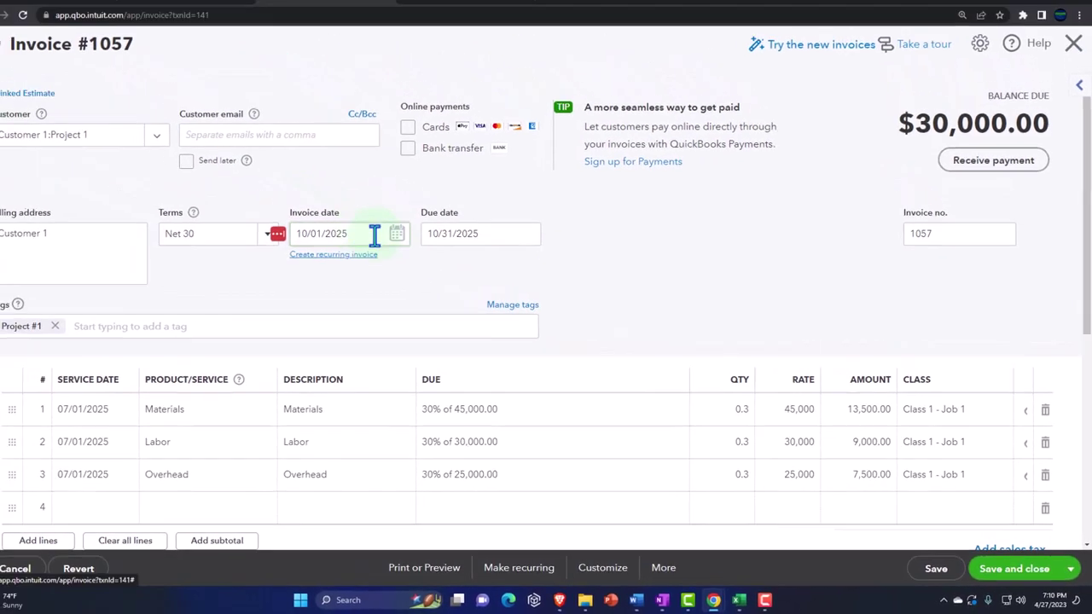
left_click(1028, 570)
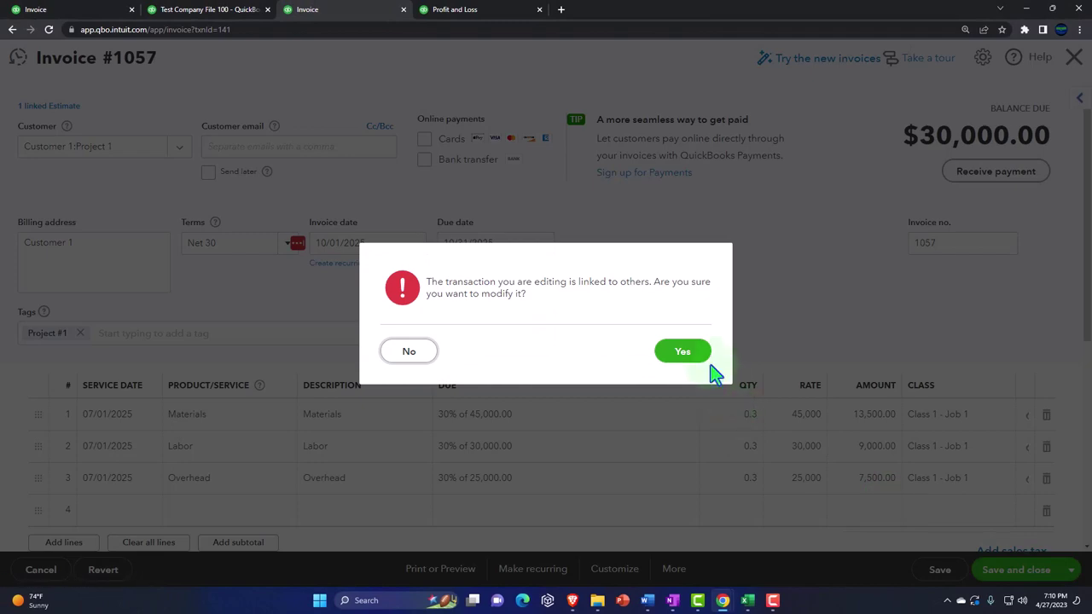
left_click(701, 356)
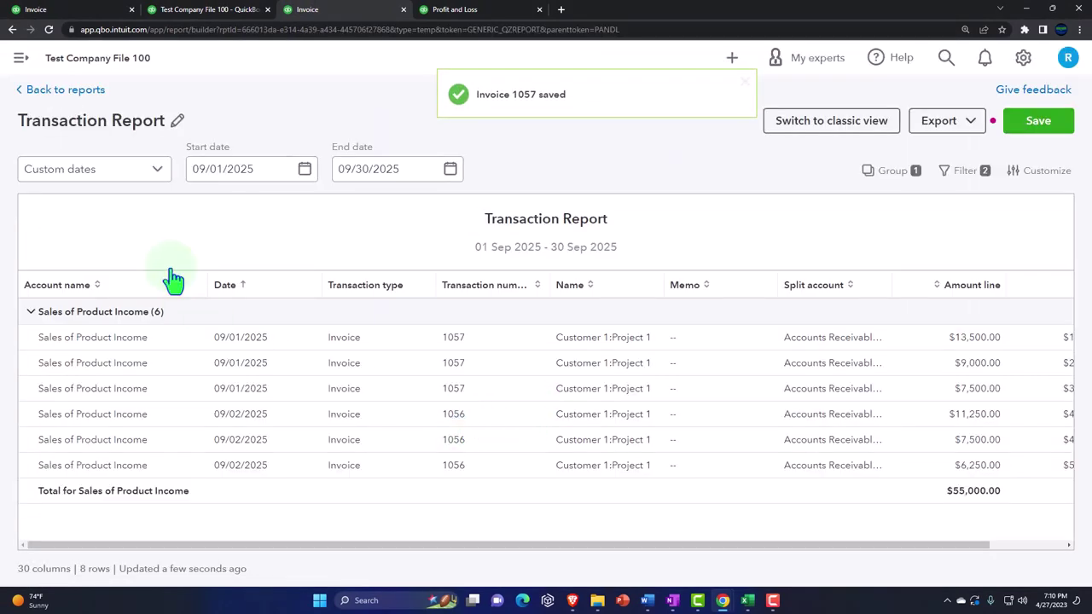
- Exit the September transaction report without saving and compare the monthly Profit and Loss costs with the worksheet's Month 2 and Month 3 job progress
left_click(81, 92)
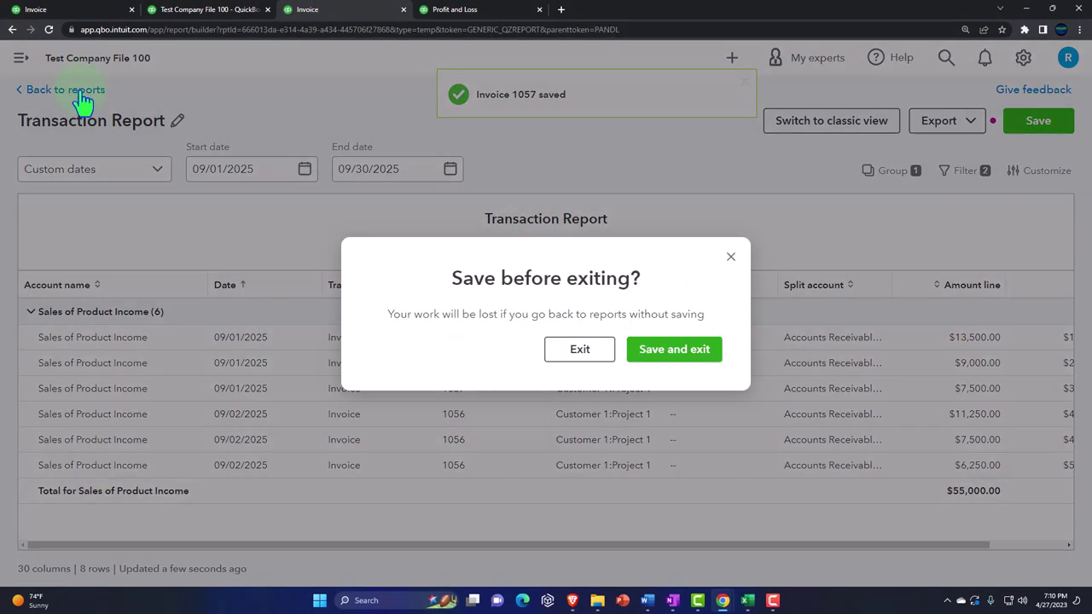
left_click(584, 350)
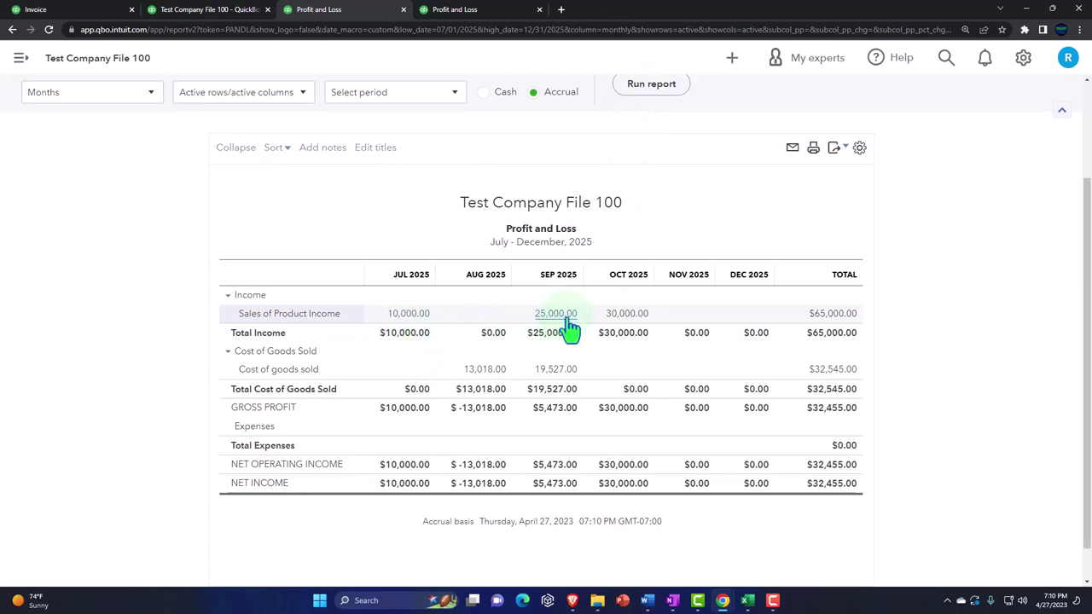
mouse_move(748, 600)
left_click(698, 529)
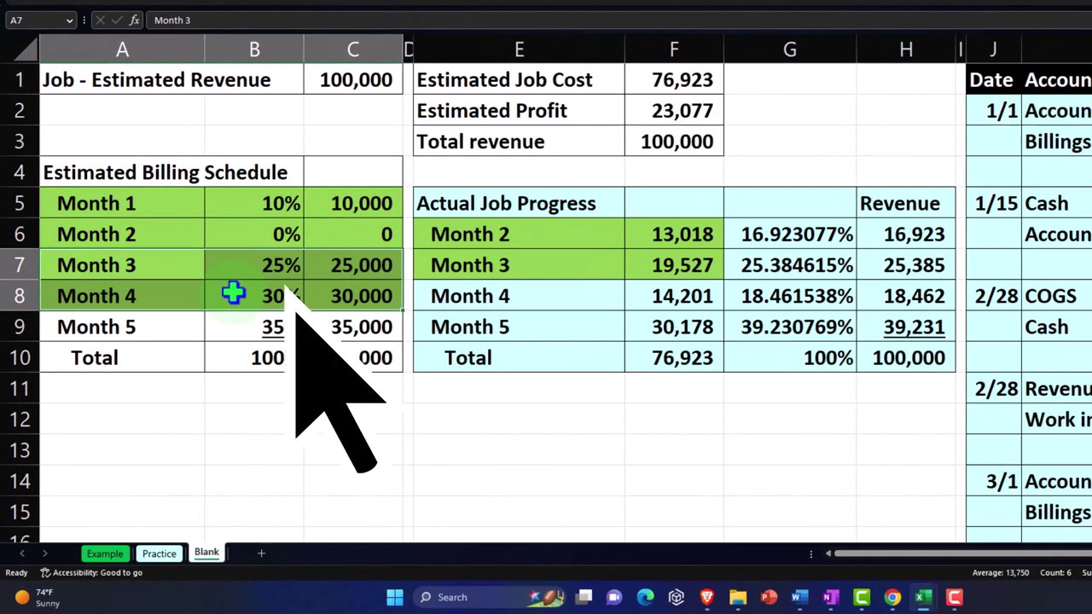
left_click(663, 236)
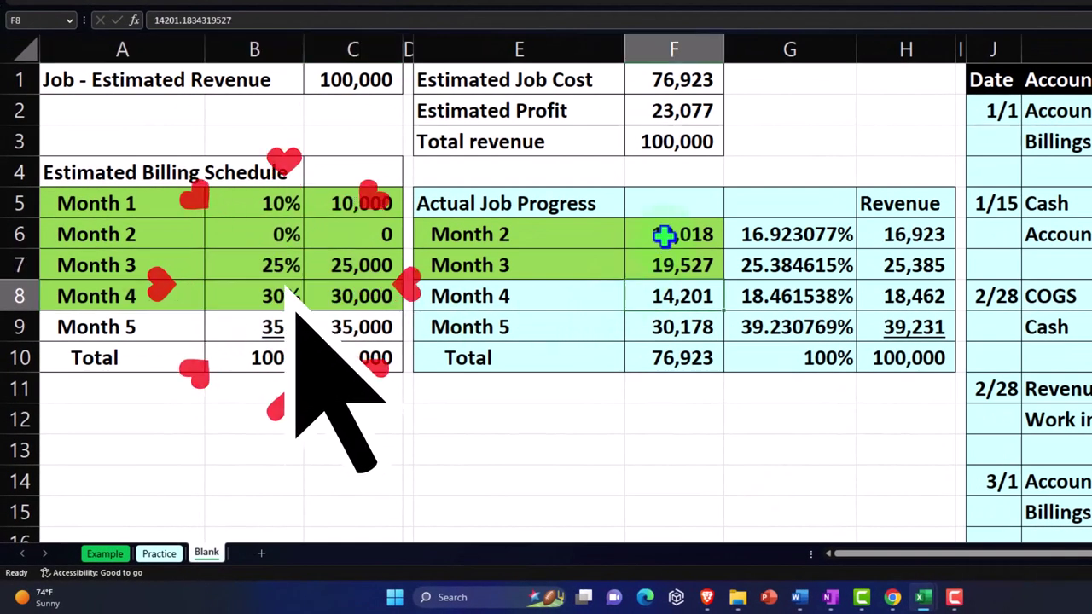
left_click(664, 269)
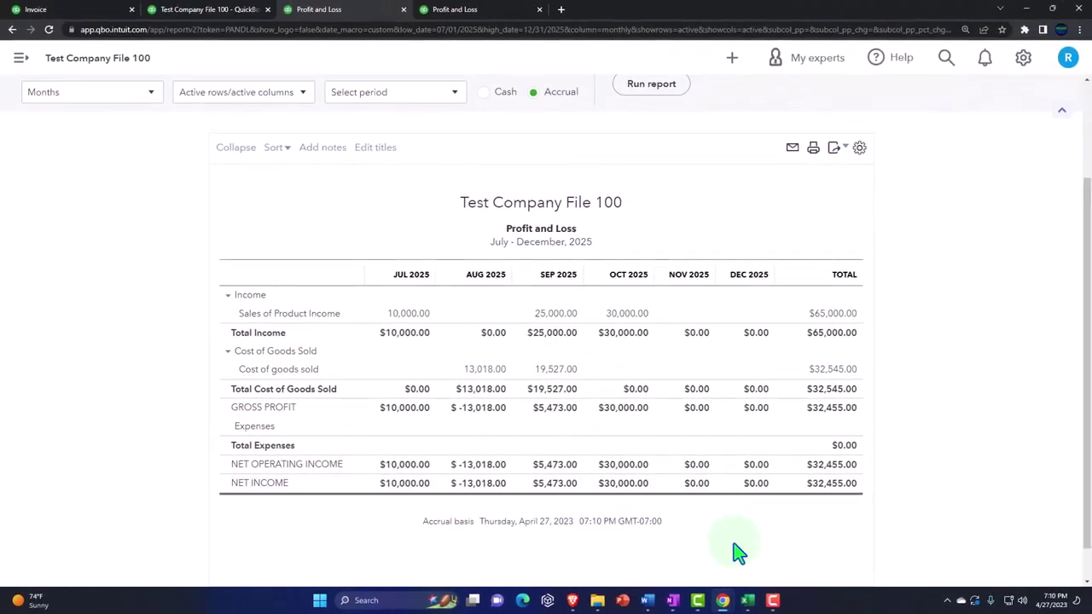
- Fill the Month 4 label and cost under Actual Job Progress in the Excel worksheet with green and return to QuickBooks
mouse_move(748, 601)
left_click(708, 550)
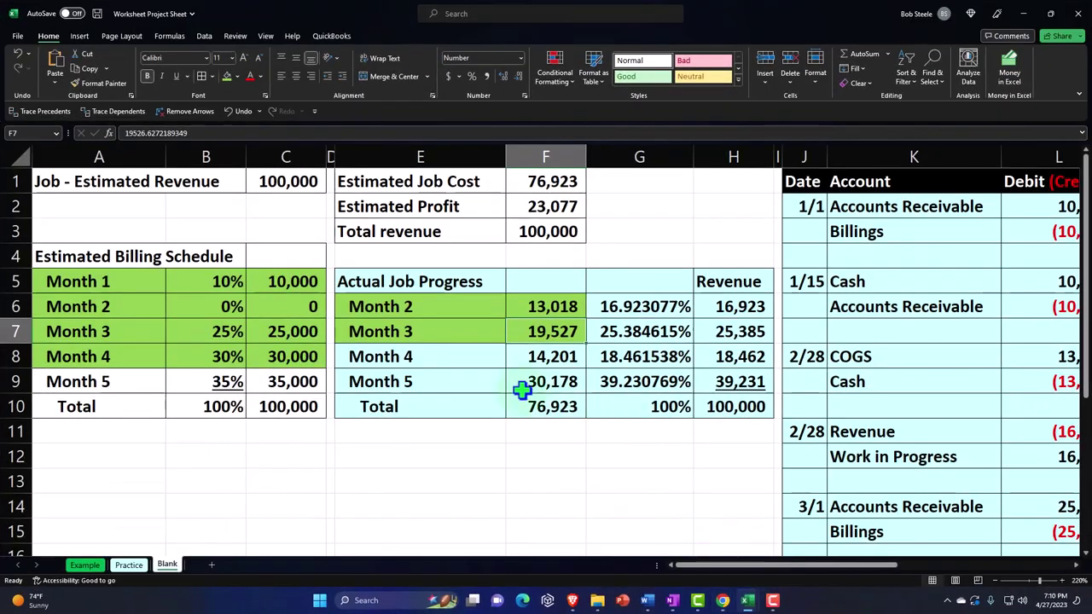
left_click_drag(408, 356, 532, 356)
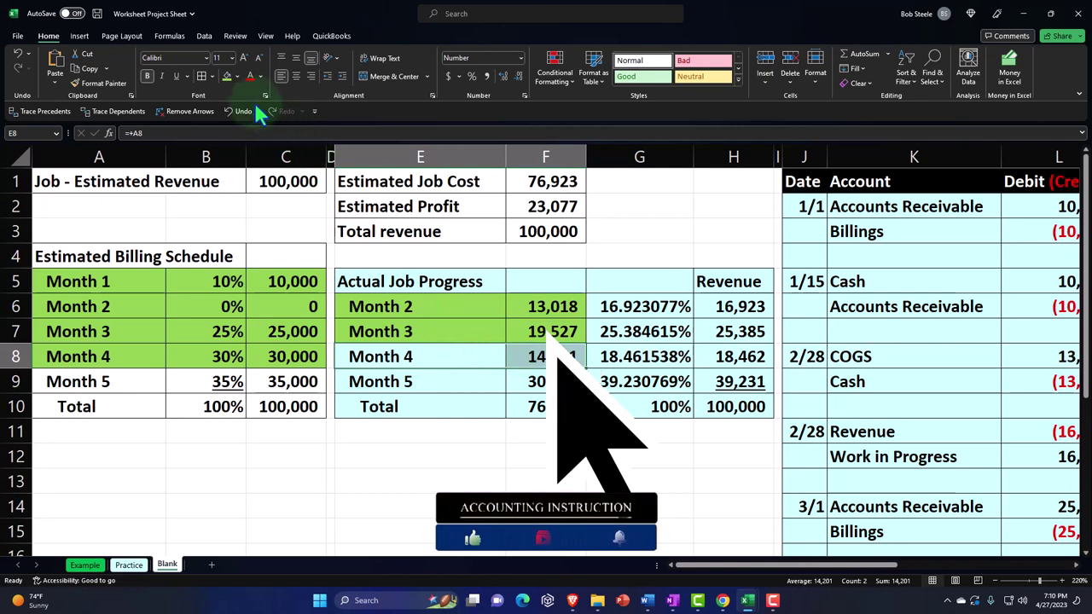
left_click(227, 76)
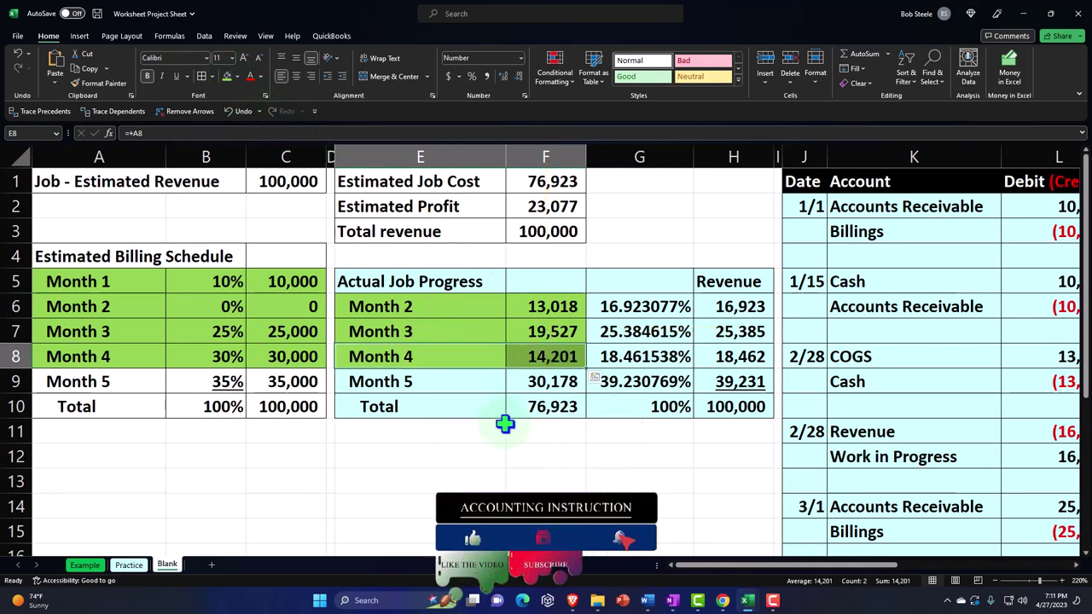
left_click(1021, 14)
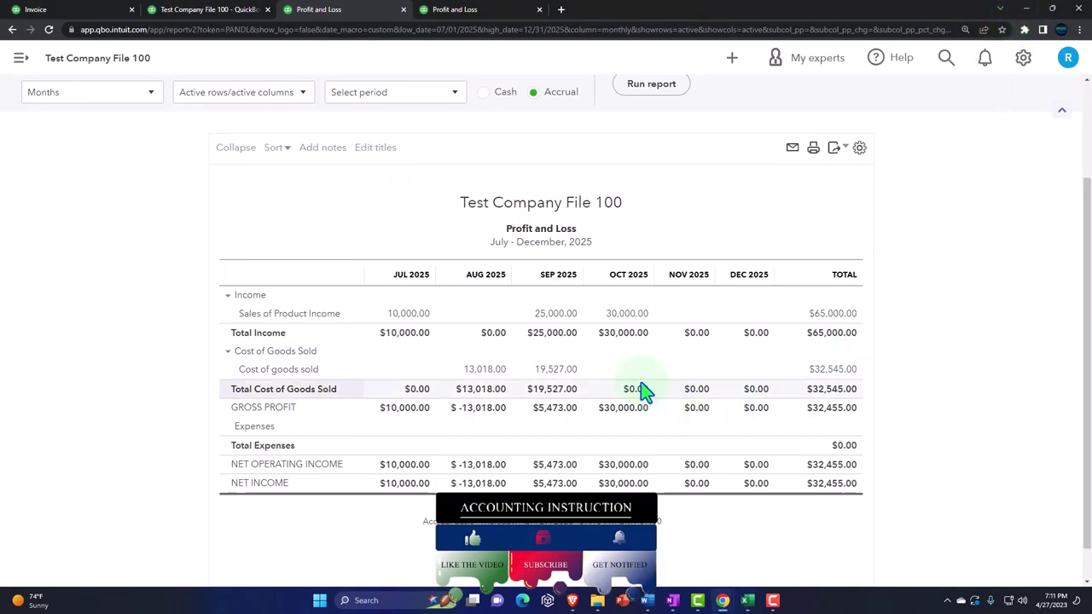
- Start a new expense from Project 1 and set its payment date to 10/15/2025
left_click(93, 10)
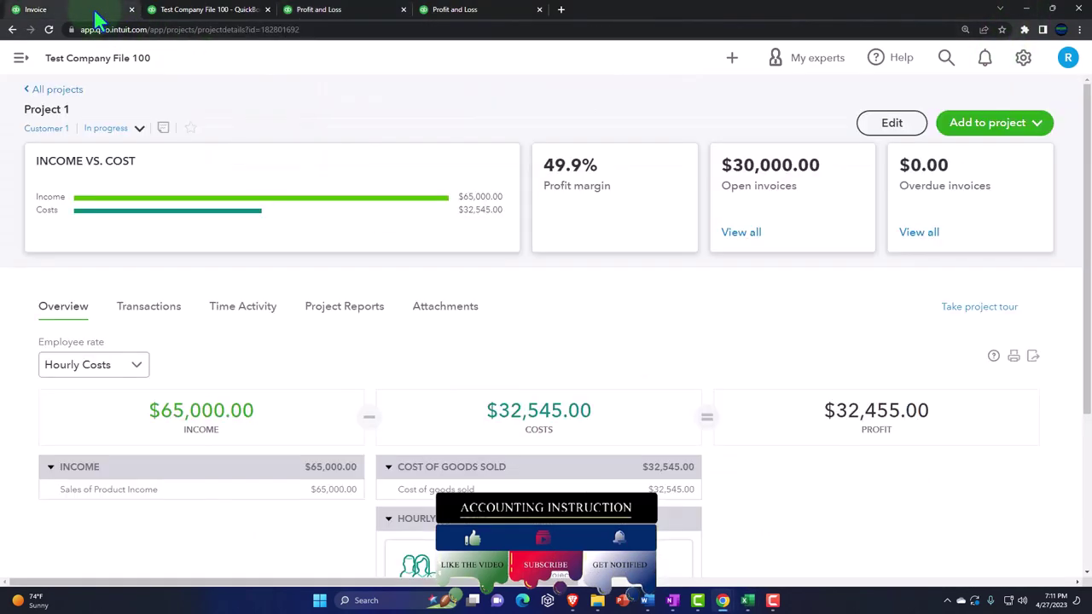
left_click(1039, 124)
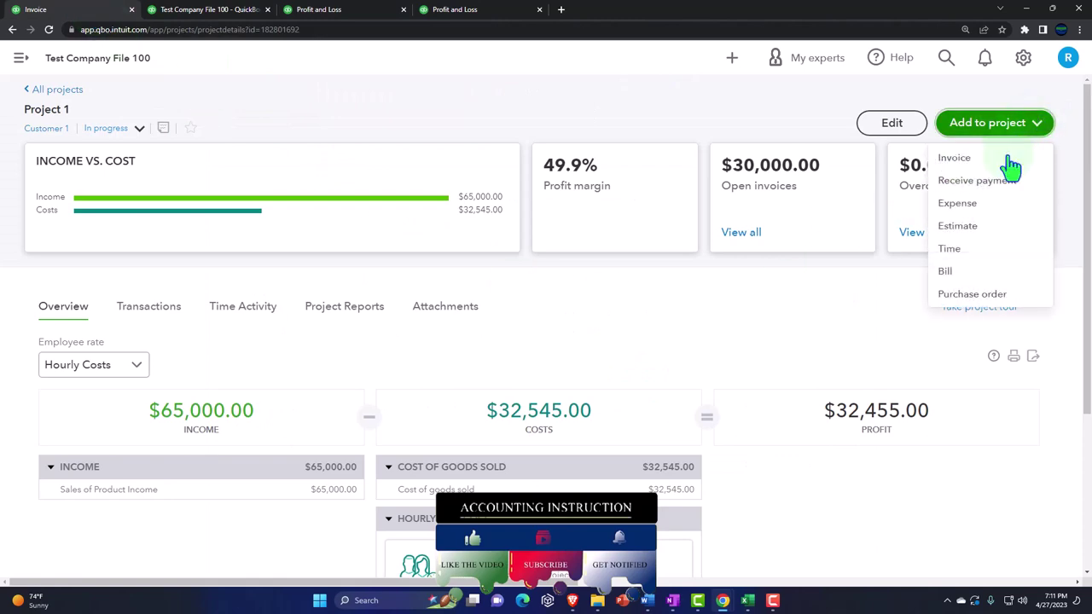
left_click(965, 205)
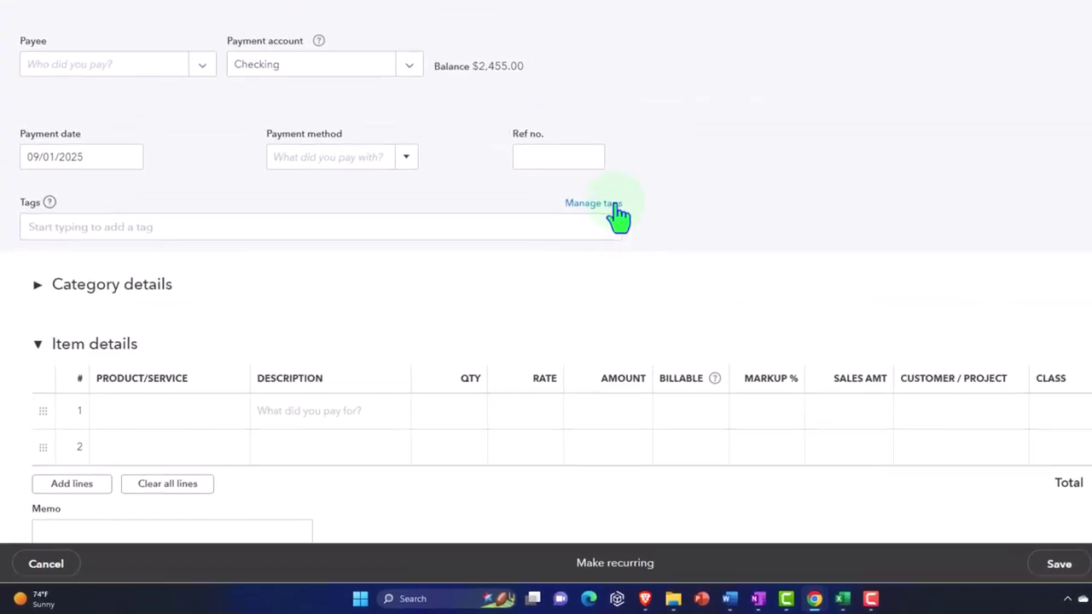
left_click(96, 157)
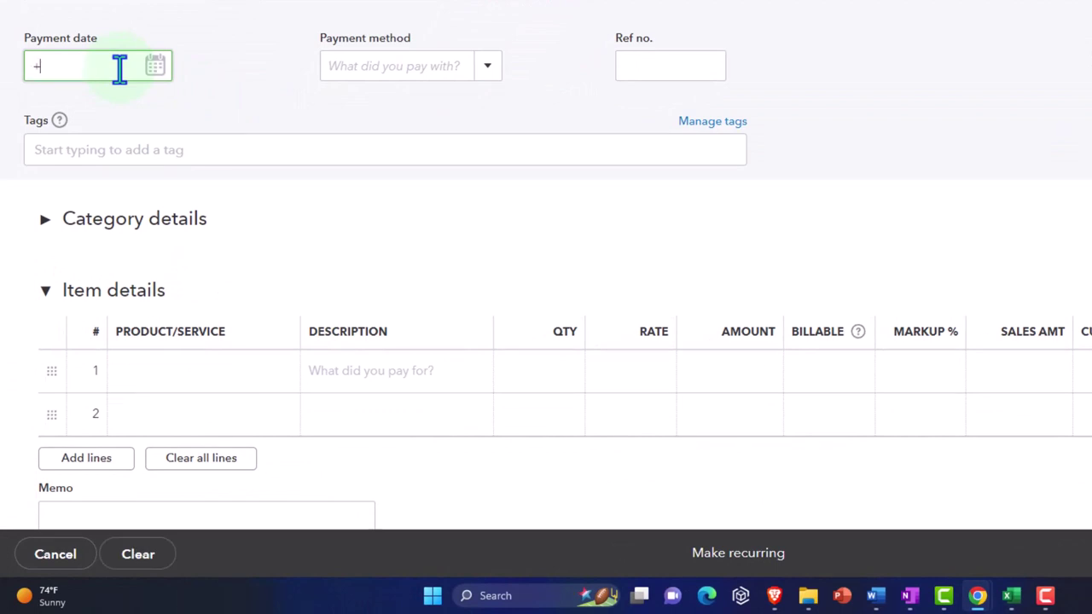
key("plus")
key("plus")
key("plus")
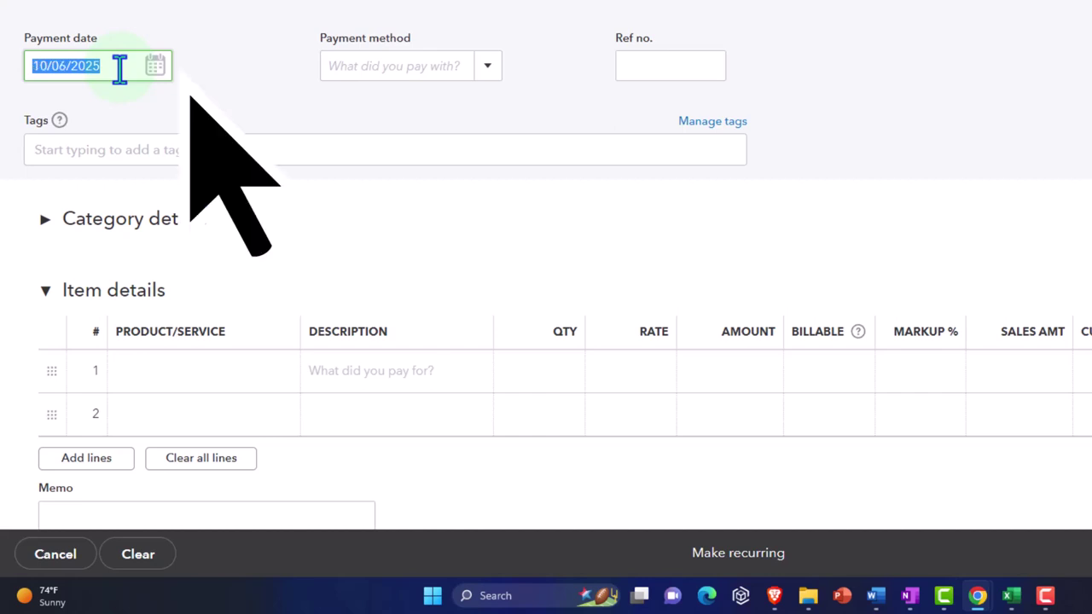
key("plus")
key("plus")
key("plus")
key("plus")
key("plus")
key("plus")
key("plus")
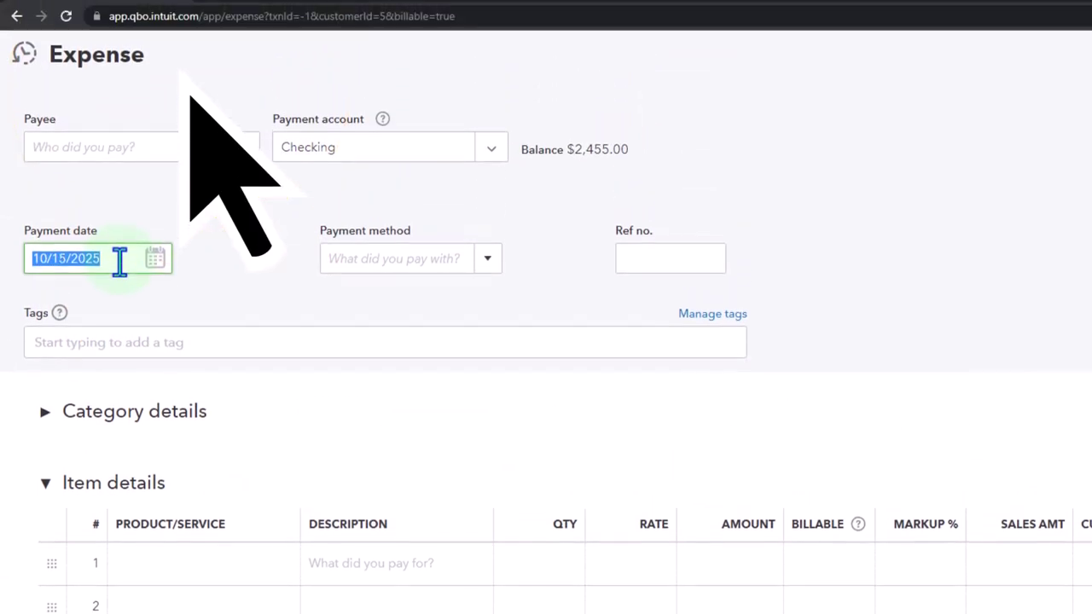
- Choose Project 1 of Customer 1 as the payee of the expense
left_click(247, 81)
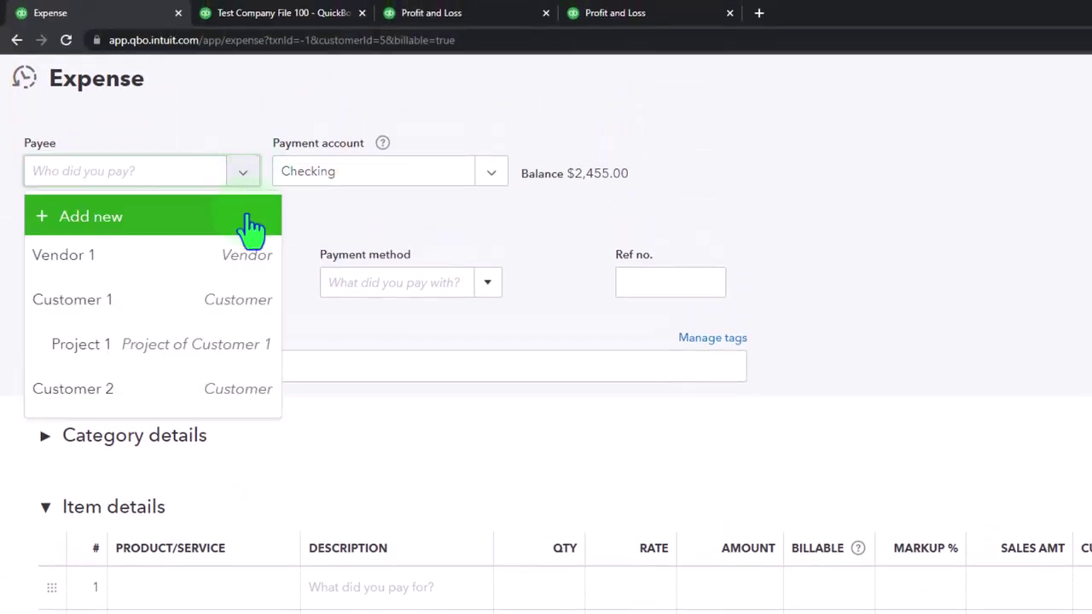
left_click(170, 346)
key("Tab")
key("Tab")
key("Tab")
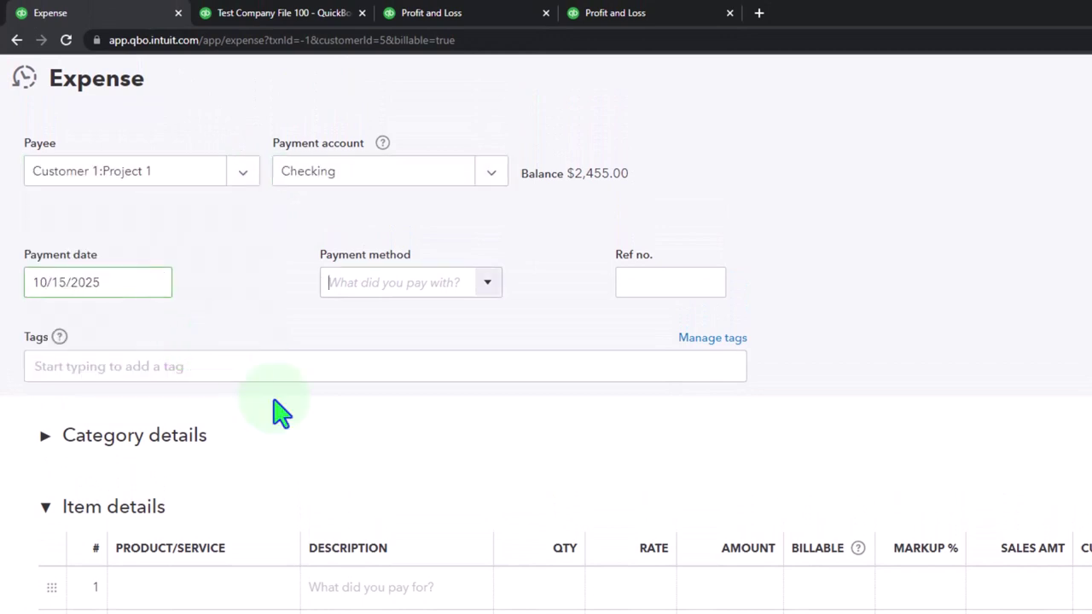
- Select Materials as the product/service on the first item line of the expense
scroll(287, 573, "down", 2)
left_click(267, 435)
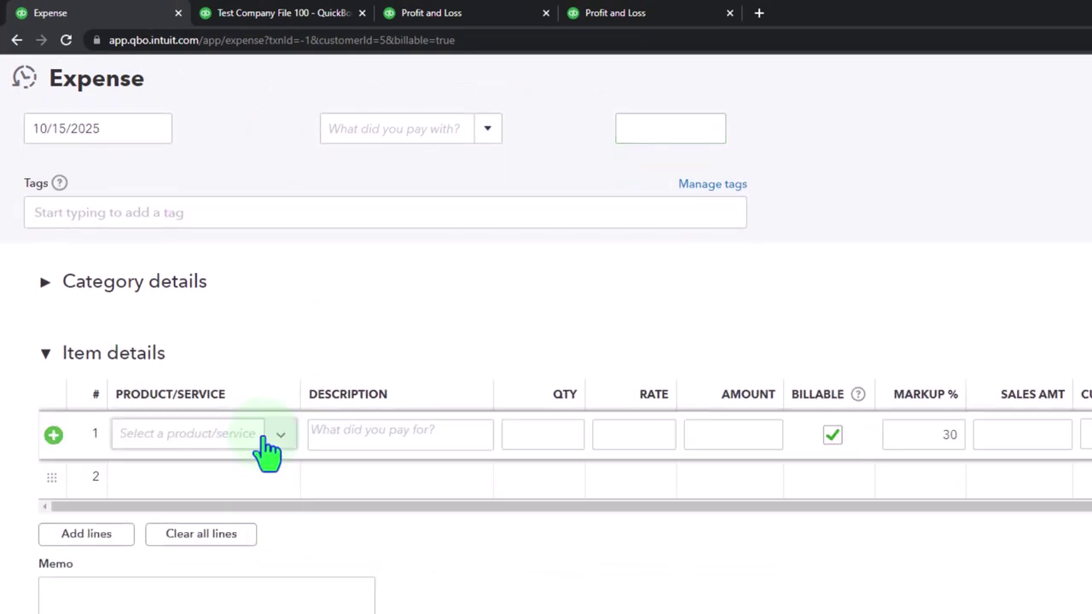
left_click(285, 443)
left_click(242, 546)
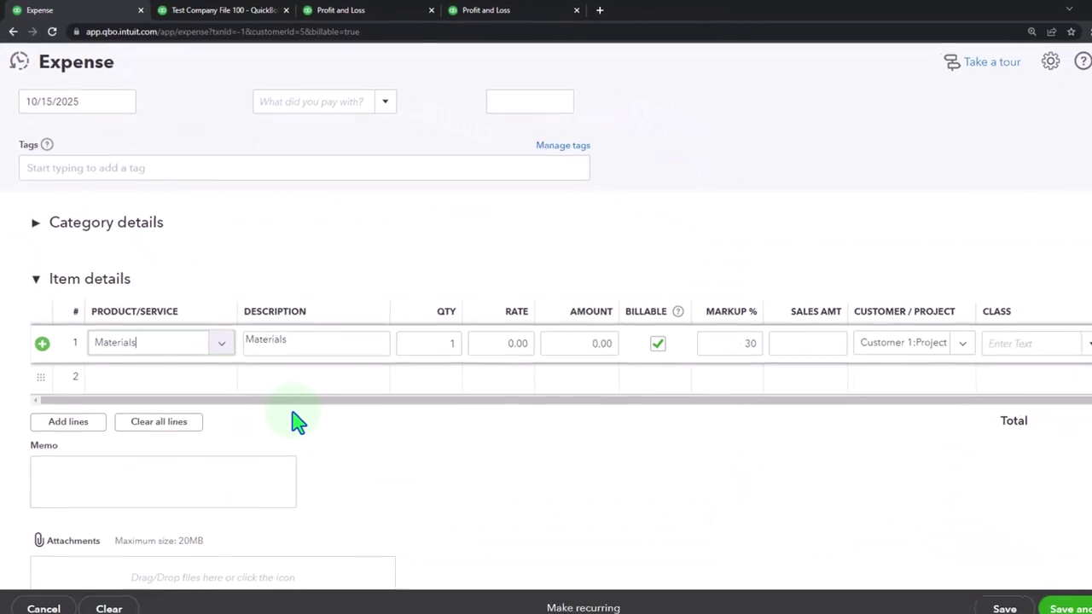
key("Tab")
key("Tab")
key("Tab")
key("Tab")
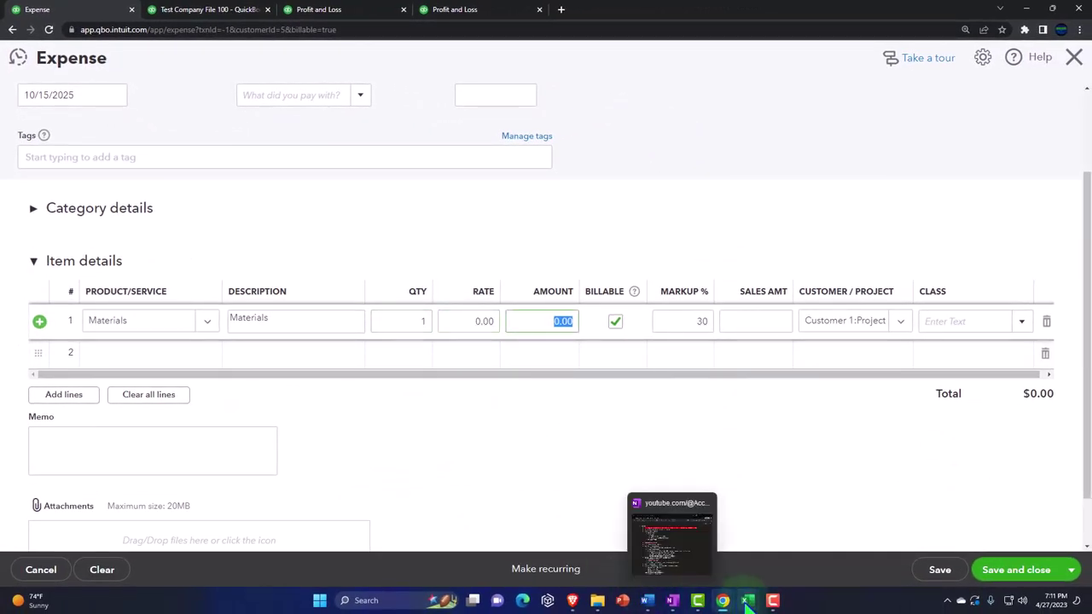
- Check the Month 4 cost in Excel, then complete the Materials line with amount 10,000, not billable, and class Class 1 - Job 1
left_click(699, 538)
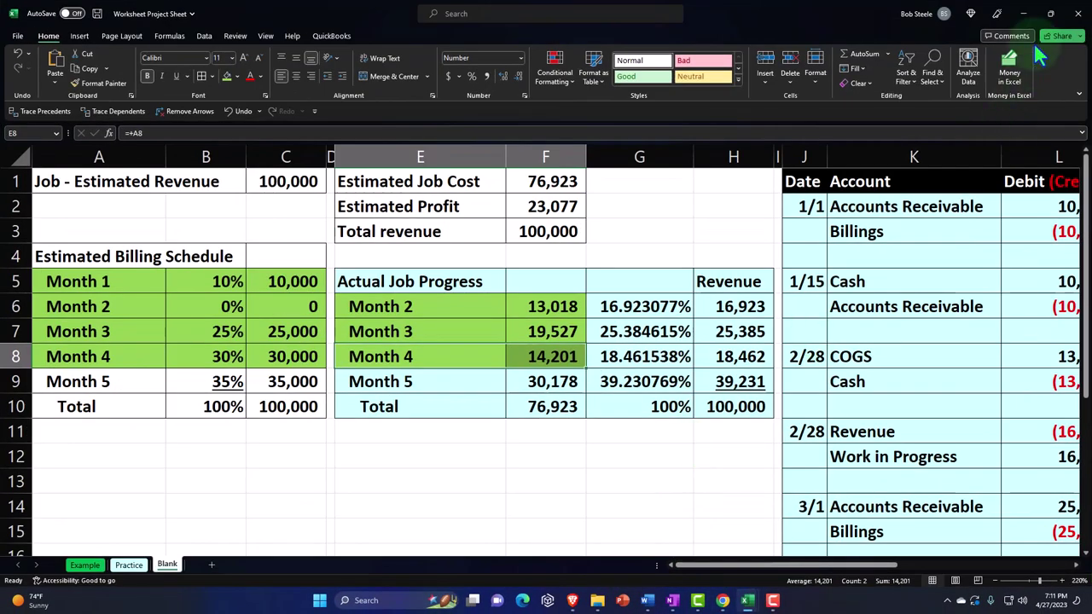
left_click(1029, 15)
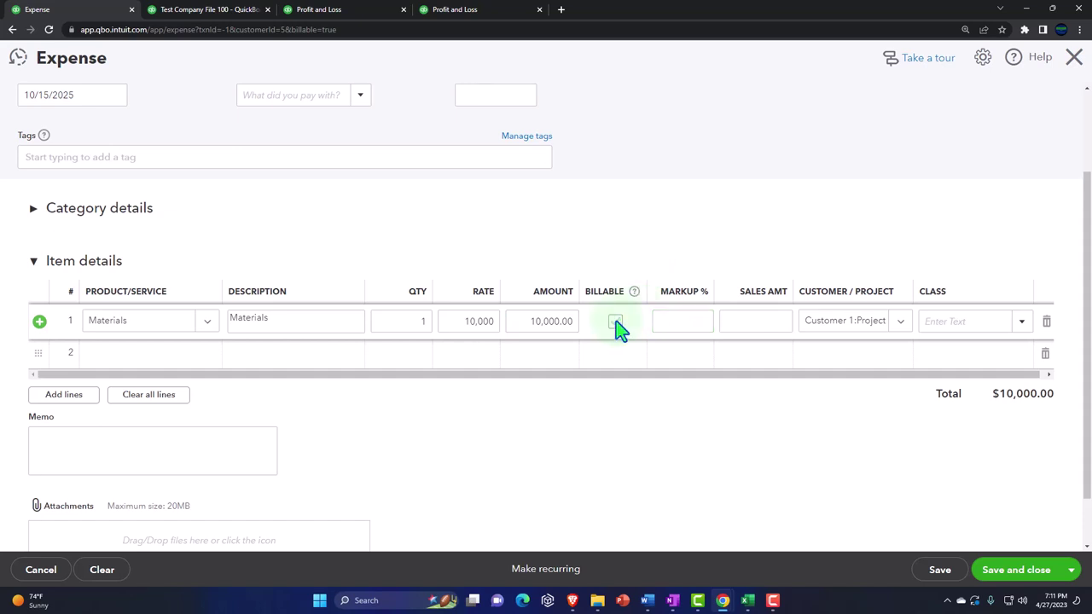
left_click(944, 331)
left_click(1027, 327)
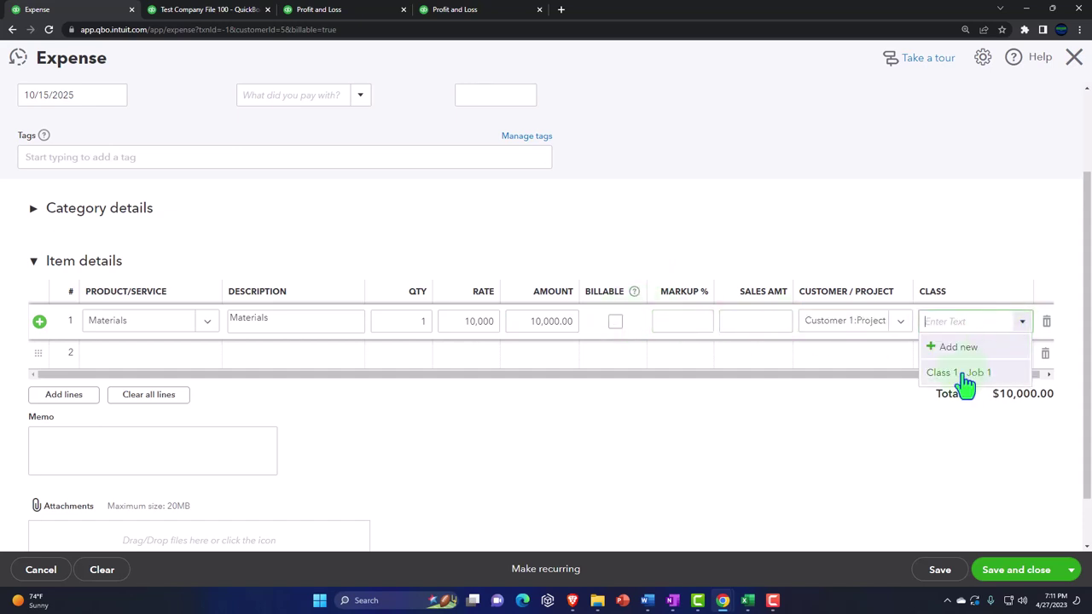
left_click(963, 384)
key("Tab")
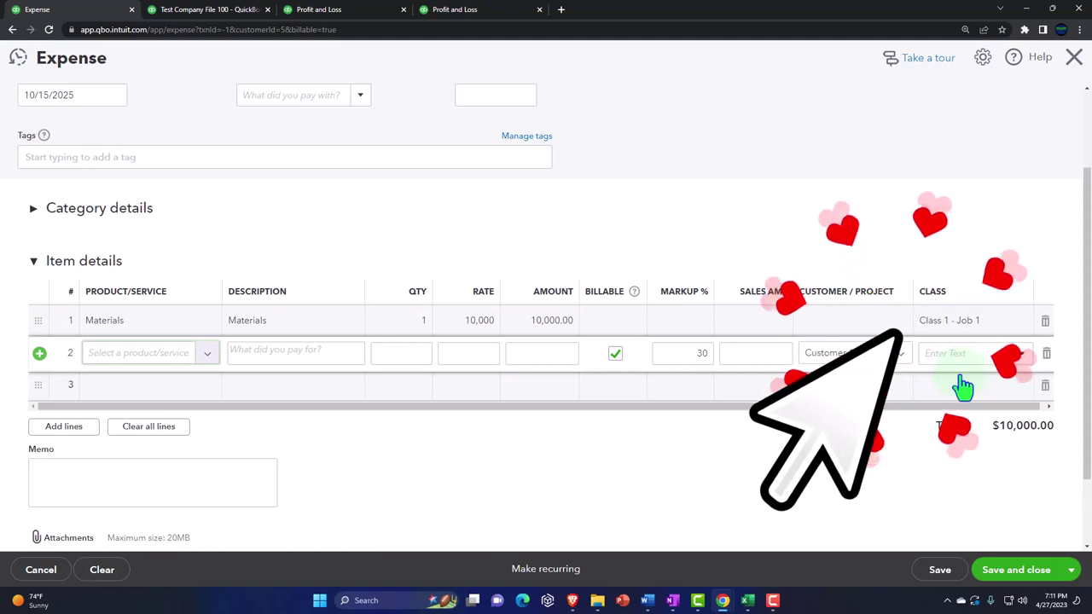
- Add a Labor item line with amount 40,000, not billable, and class Class 1 - Job 1, consulting the Month 4 cost in Excel
type("lab")
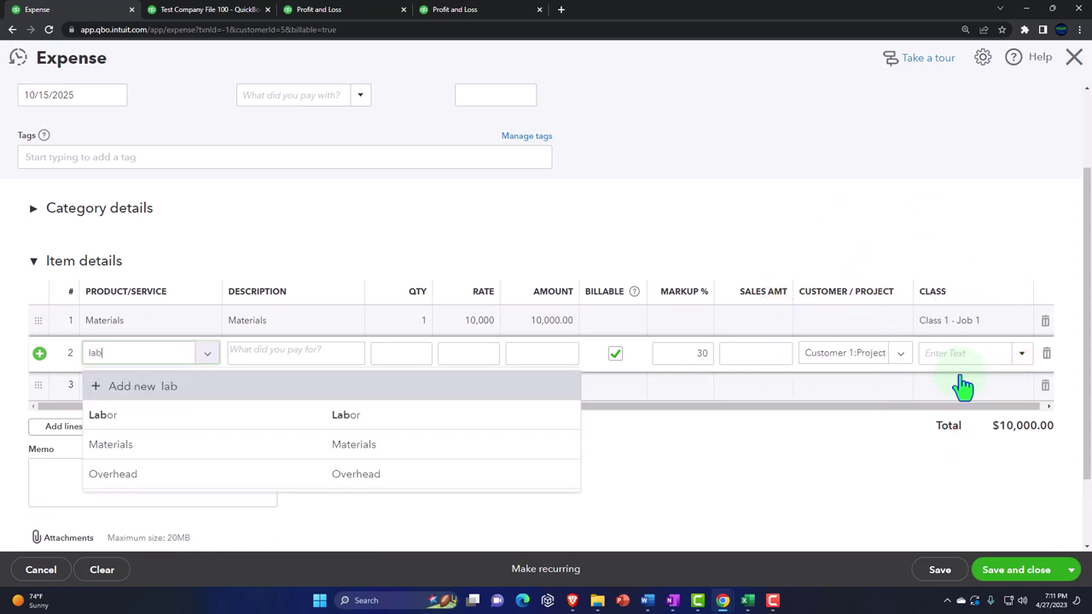
key("Tab")
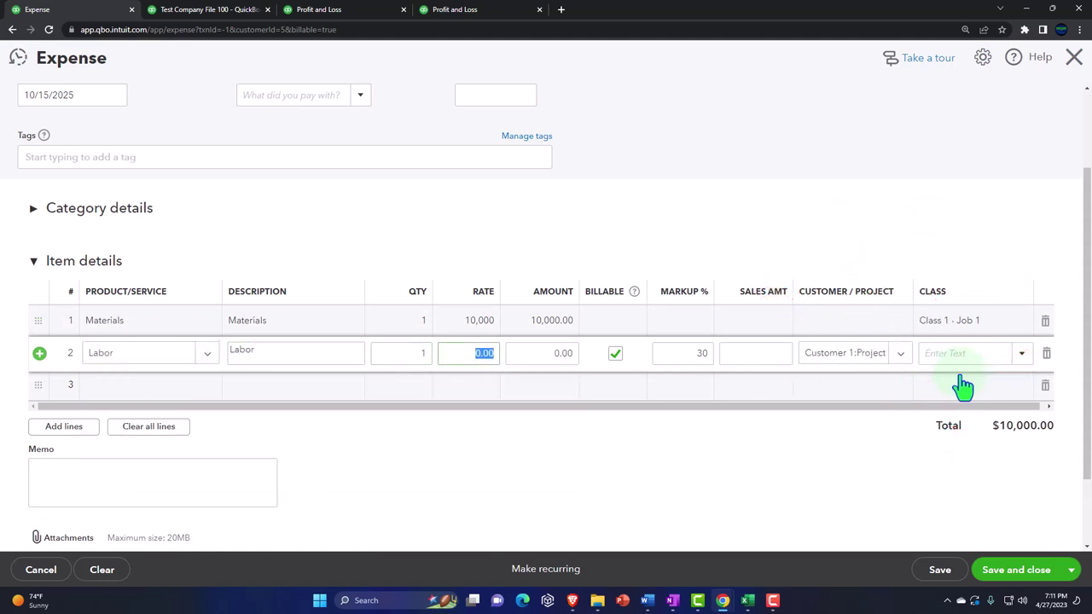
mouse_move(747, 601)
left_click(701, 538)
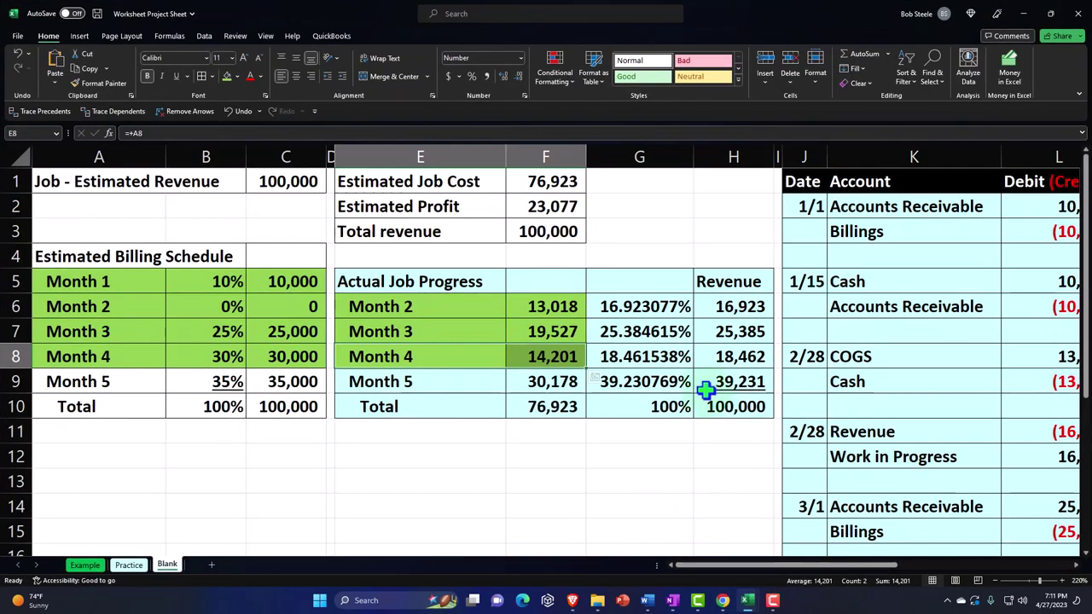
left_click(1023, 13)
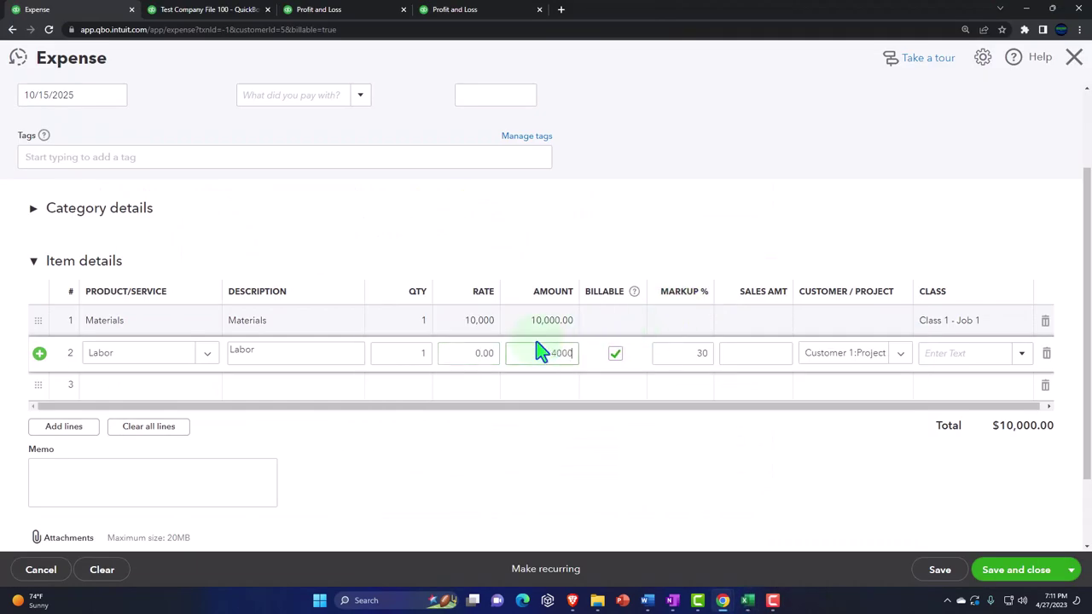
left_click(615, 352)
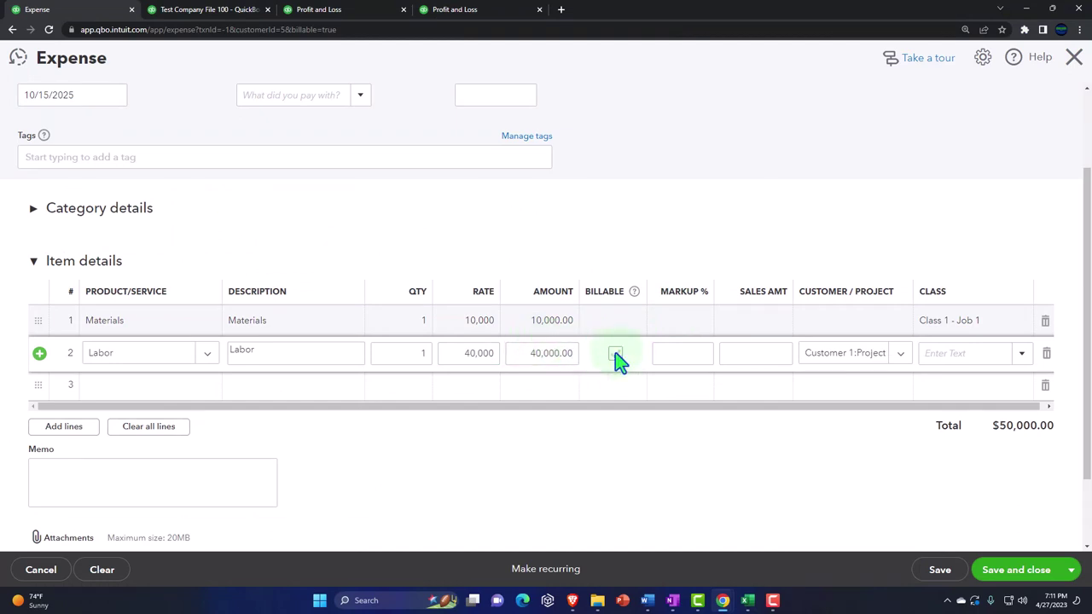
left_click(820, 354)
key("Tab")
type("cl")
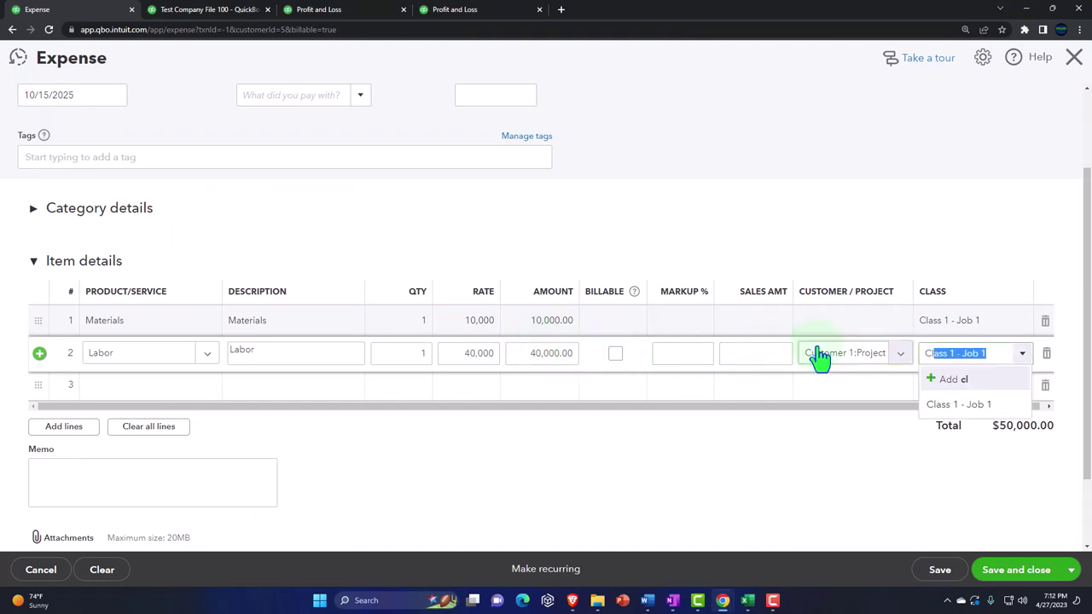
key("Tab")
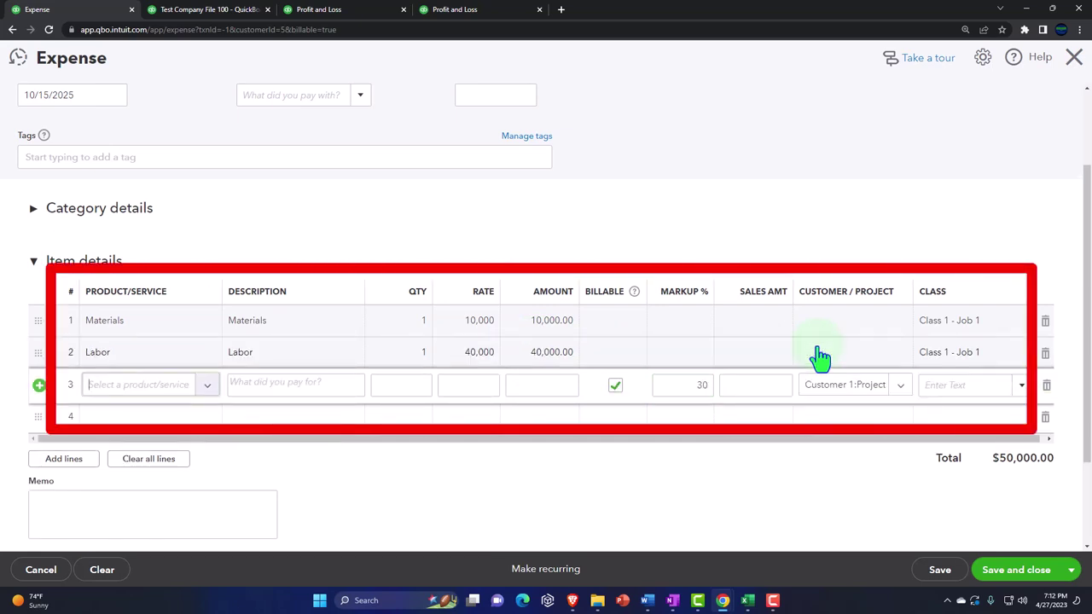
- Choose Overhead as the product/service on the third item line and correct the Labor amount to 4,000, checking the Excel worksheet
type("over")
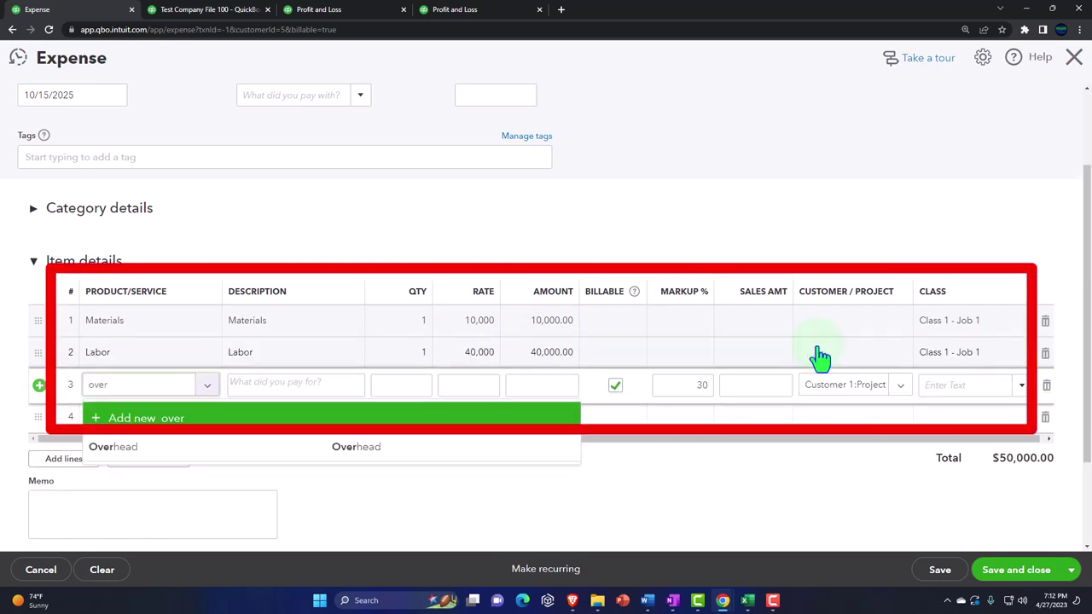
key("Tab")
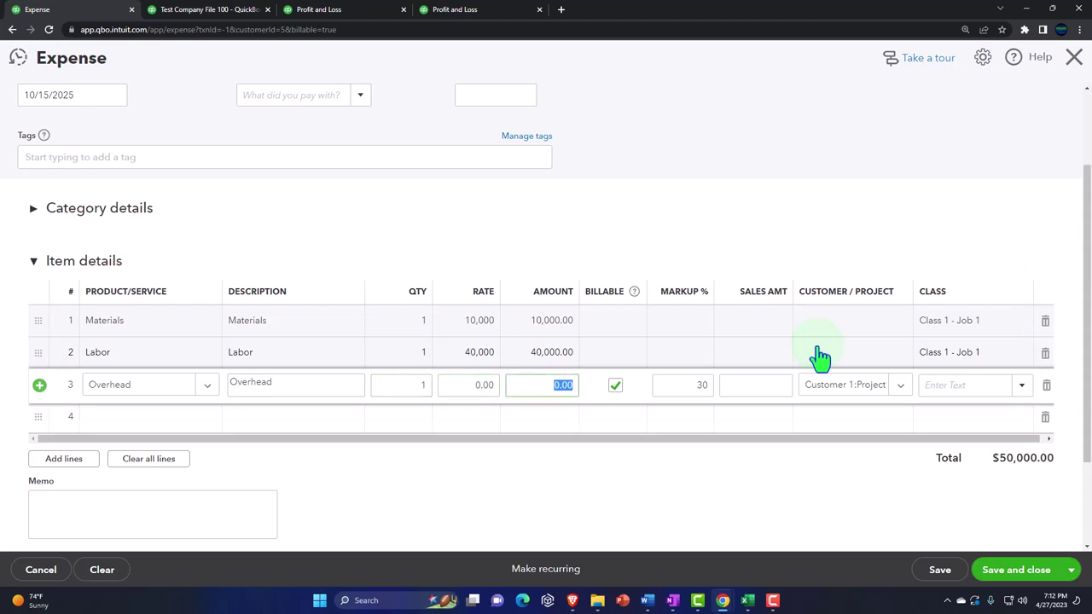
left_click(552, 355)
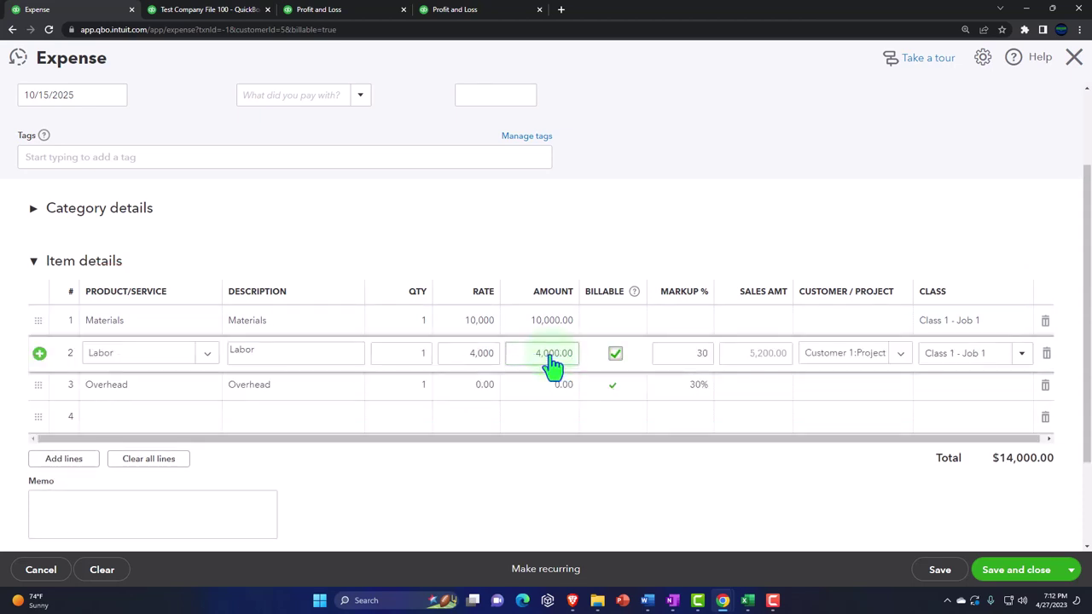
mouse_move(747, 602)
left_click(744, 527)
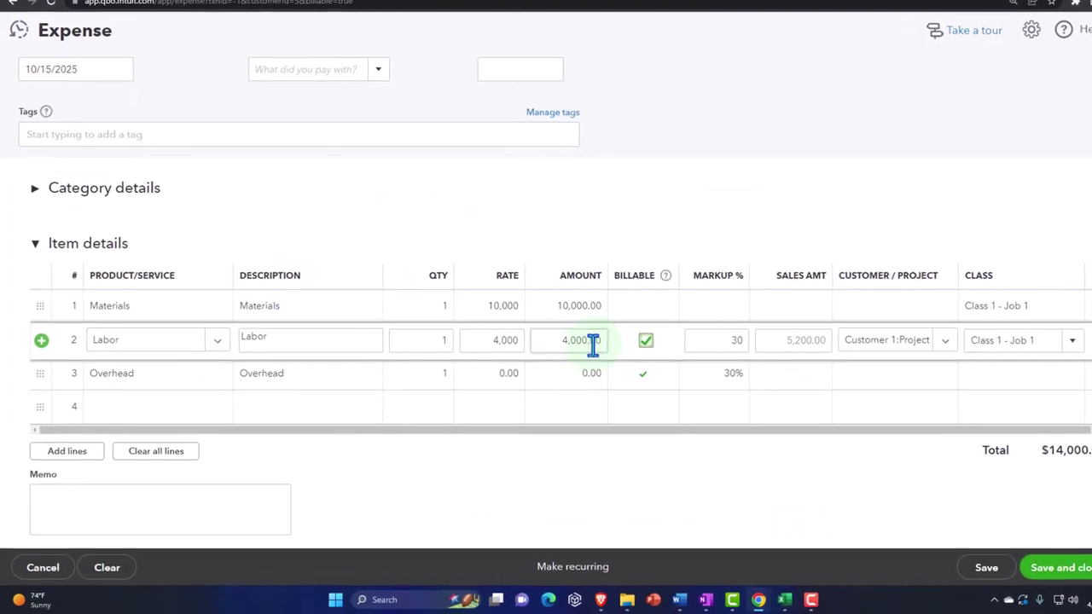
- Set the Overhead line's amount to 201 and make the Labor line not billable
left_click(578, 373)
type("201")
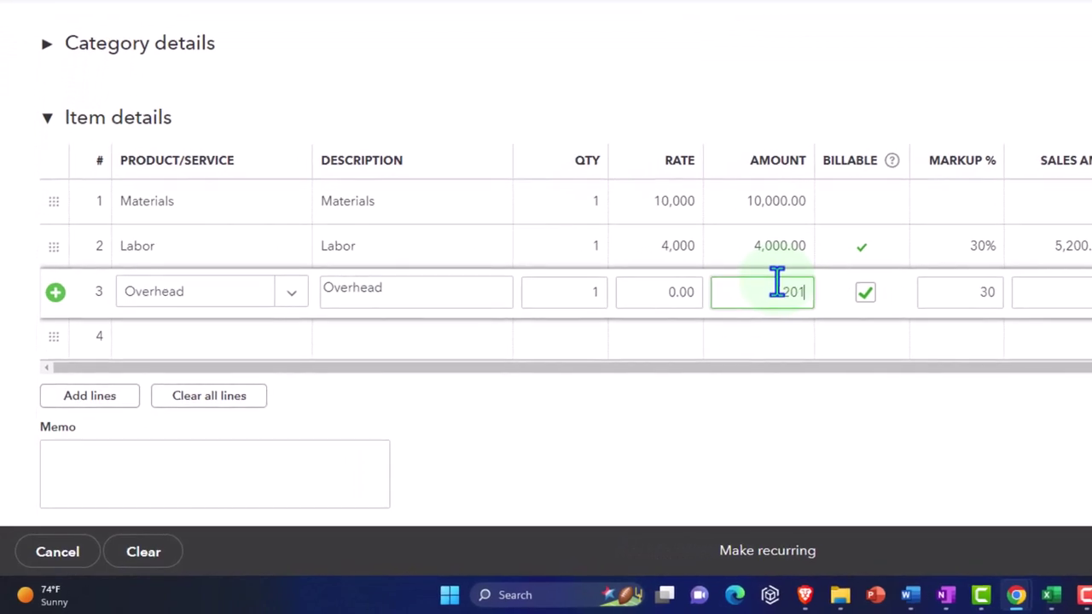
left_click(863, 248)
left_click(863, 246)
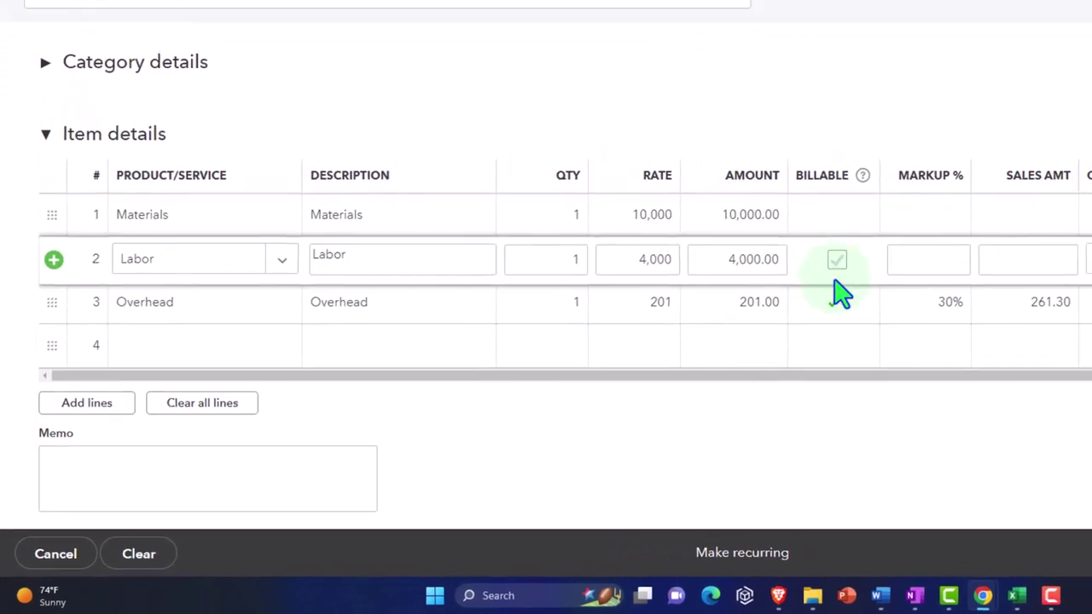
- Make the Overhead line not billable with class Class 1 - Job 1, and save and close the expense
left_click(865, 292)
left_click(760, 334)
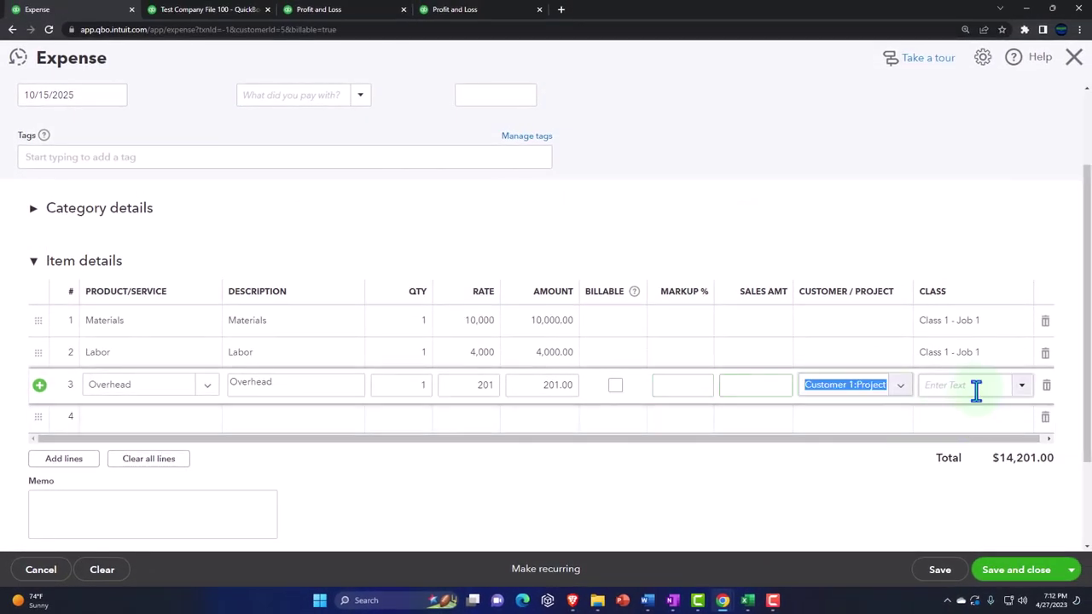
left_click(967, 386)
left_click(1023, 395)
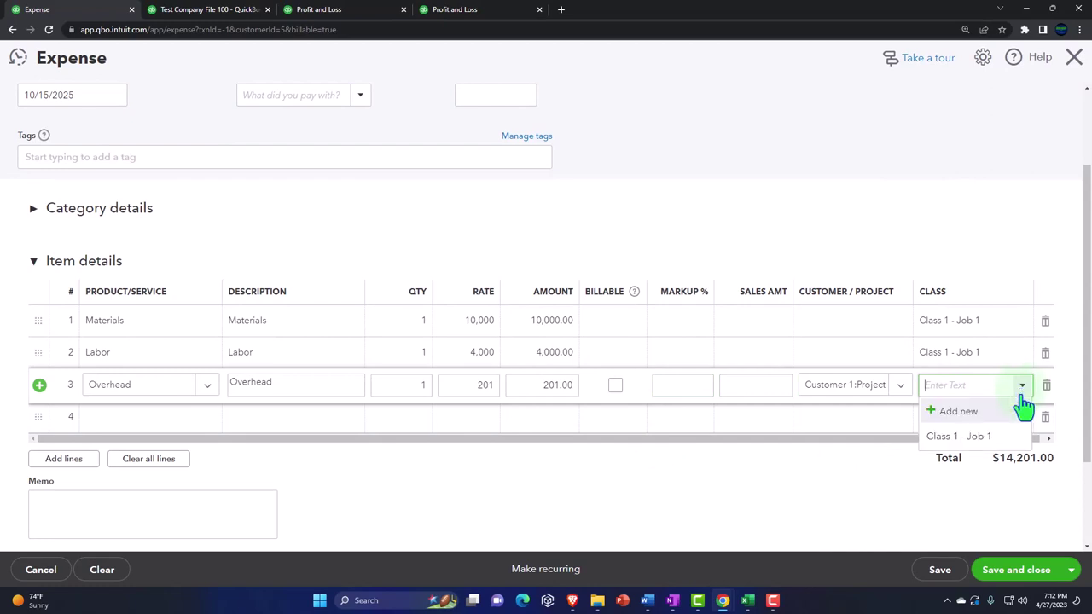
left_click(983, 441)
left_click(749, 488)
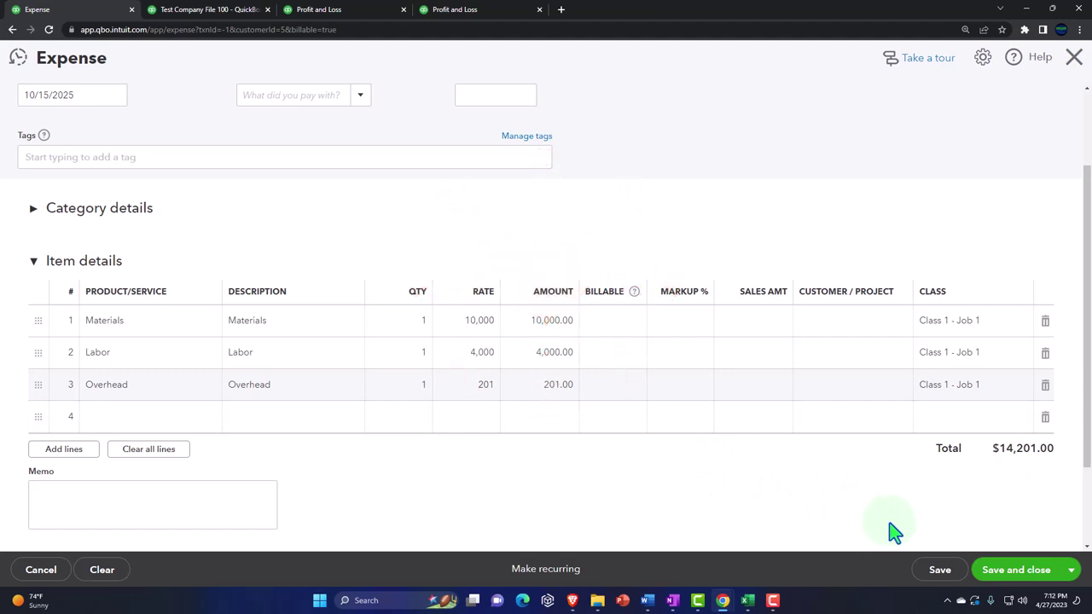
left_click(1000, 577)
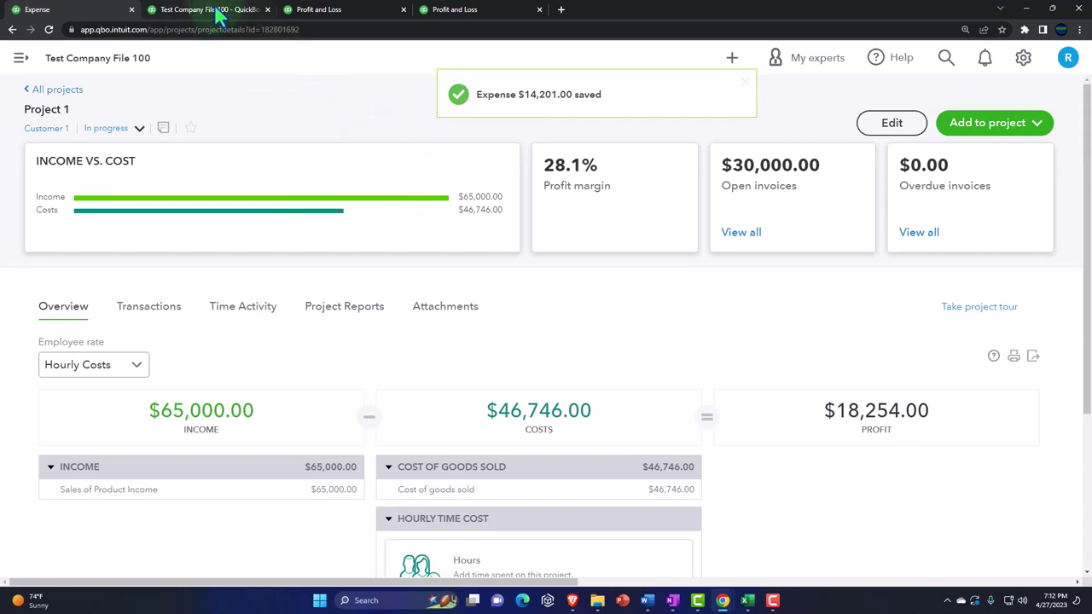
- Rerun the Balance Sheet by class and review the checking, accounts receivable and net income figures
left_click(211, 10)
scroll(357, 252, "up", 3)
left_click(516, 231)
left_click(644, 221)
scroll(725, 326, "down", 3)
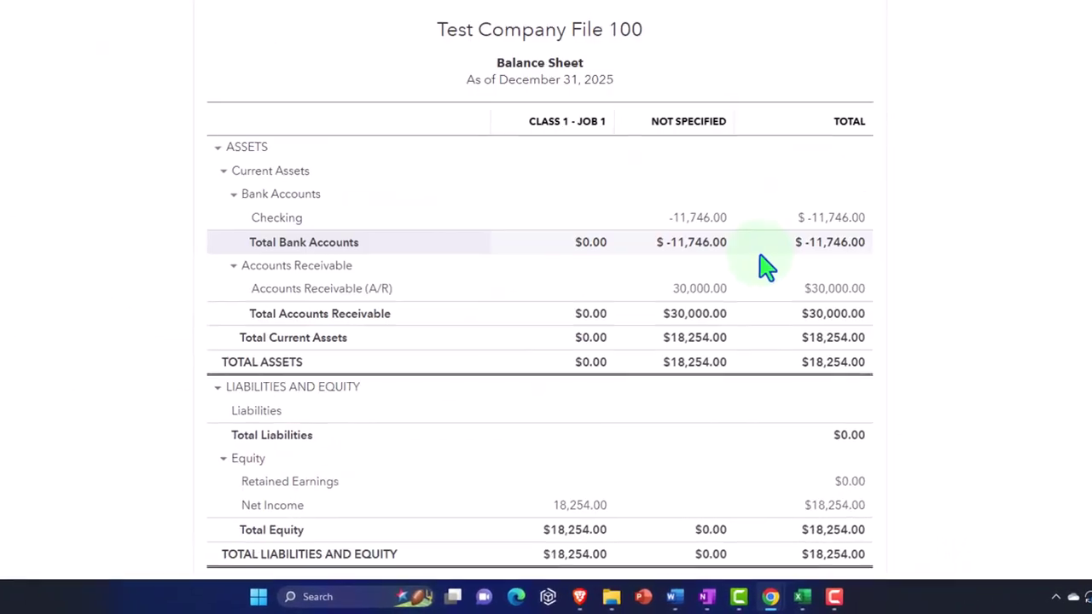
scroll(768, 275, "down", 1)
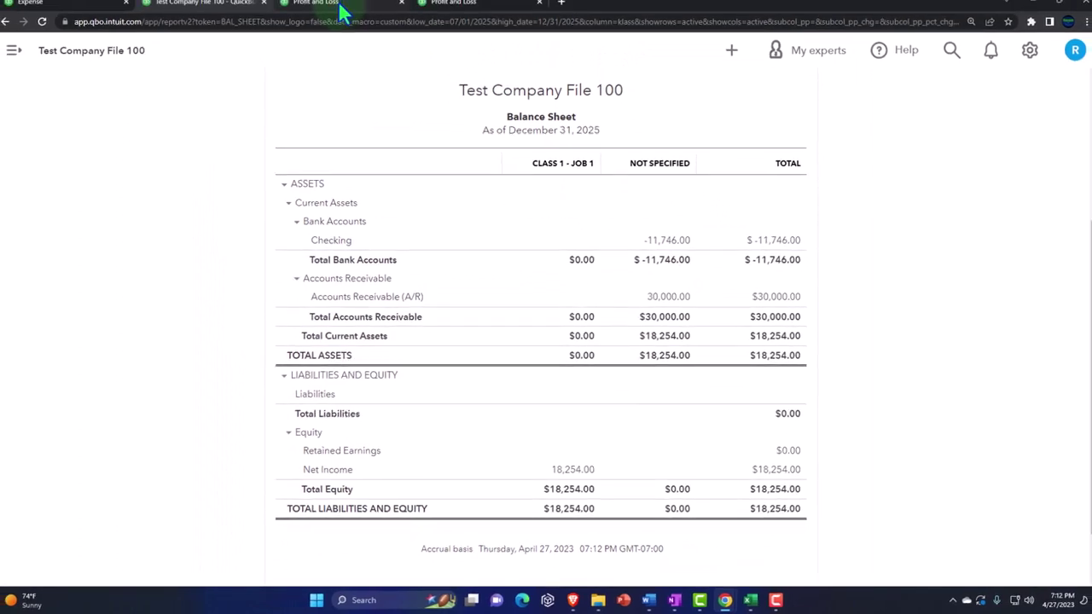
- Rerun the monthly and the by-class Profit and Loss reports and review the updated cost of goods sold
left_click(339, 10)
scroll(654, 183, "up", 1)
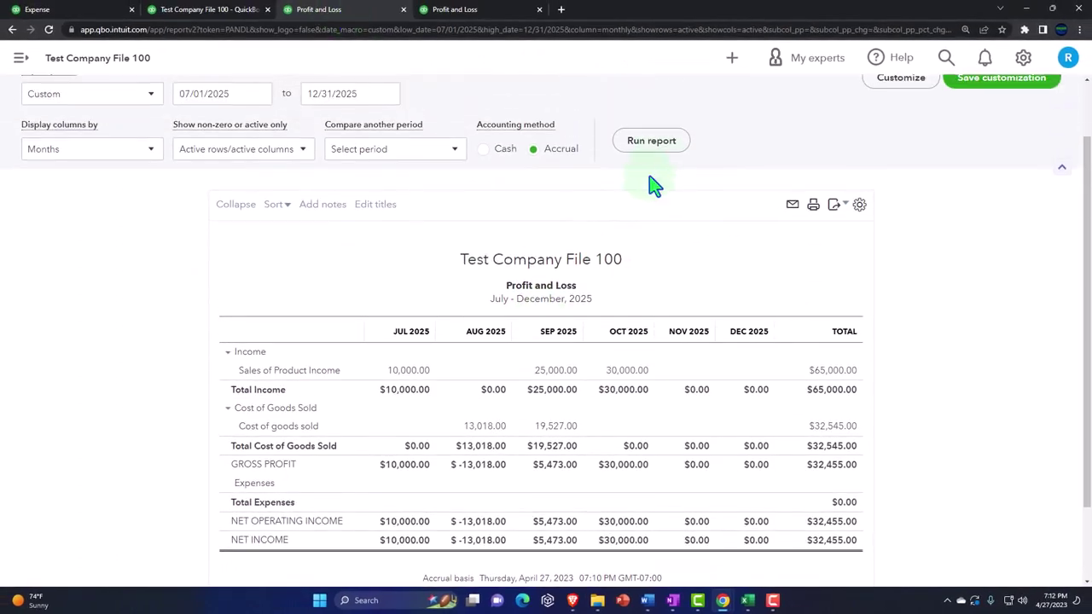
left_click(654, 145)
scroll(661, 156, "down", 1)
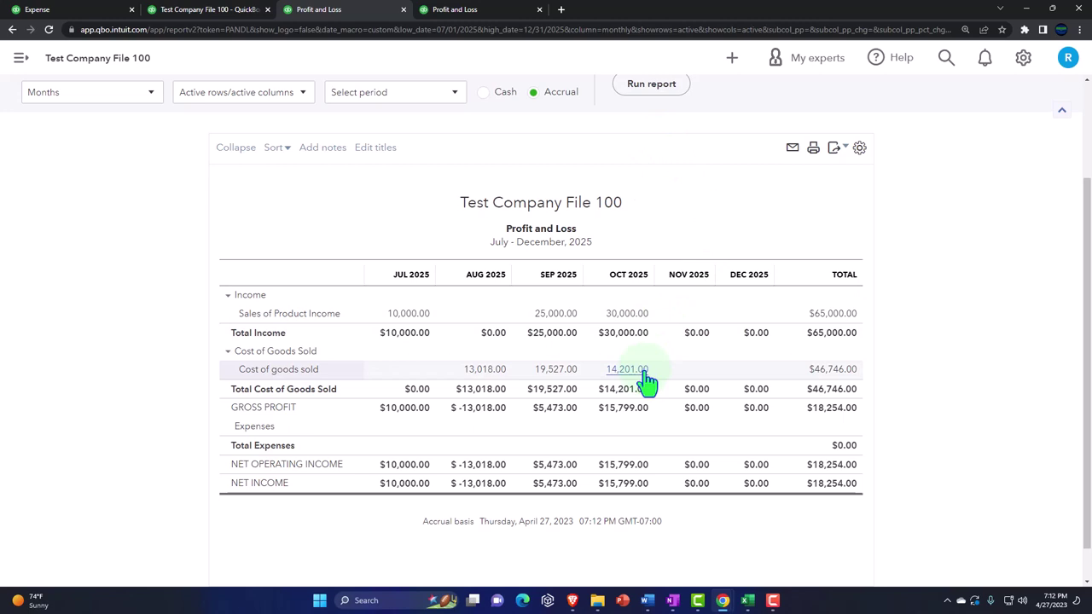
left_click(454, 12)
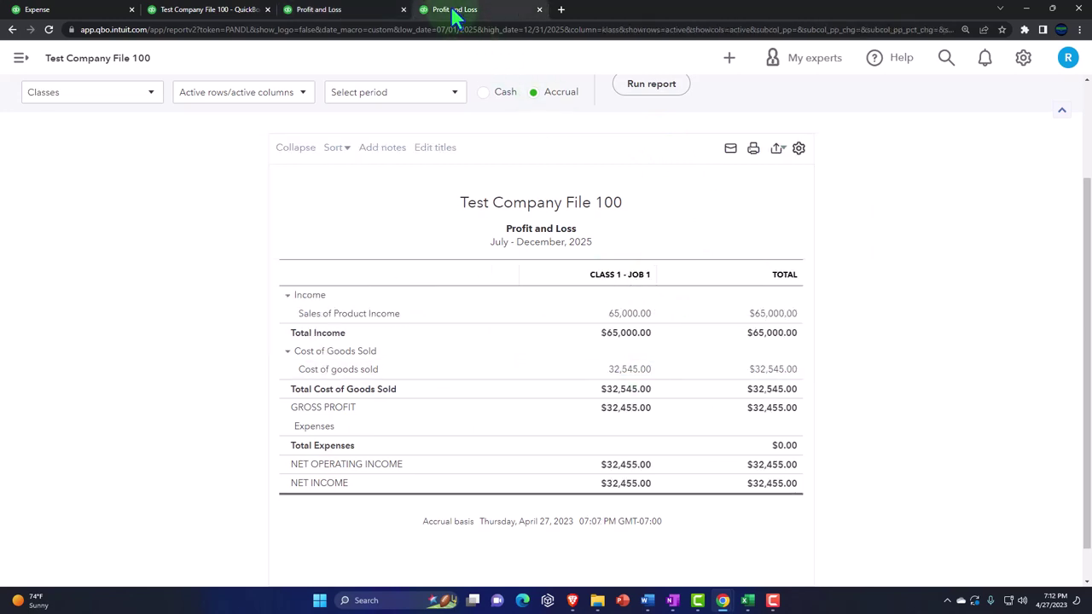
left_click(646, 94)
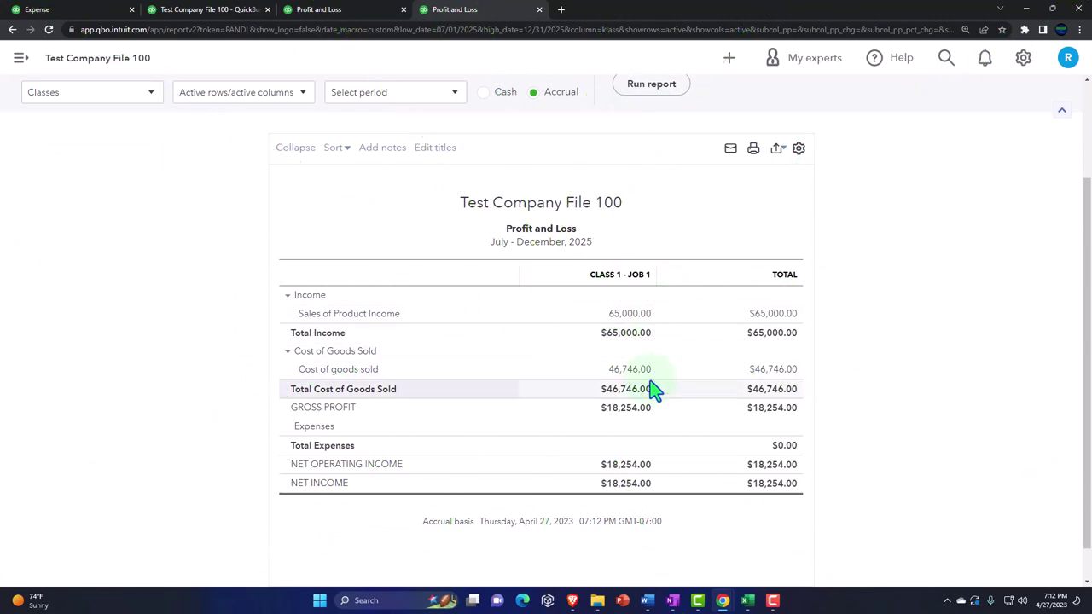
- Shade the Month 5 row of the Estimated Billing Schedule green in the Worksheet Project Sheet in Excel, and return to QuickBooks
left_click(748, 603)
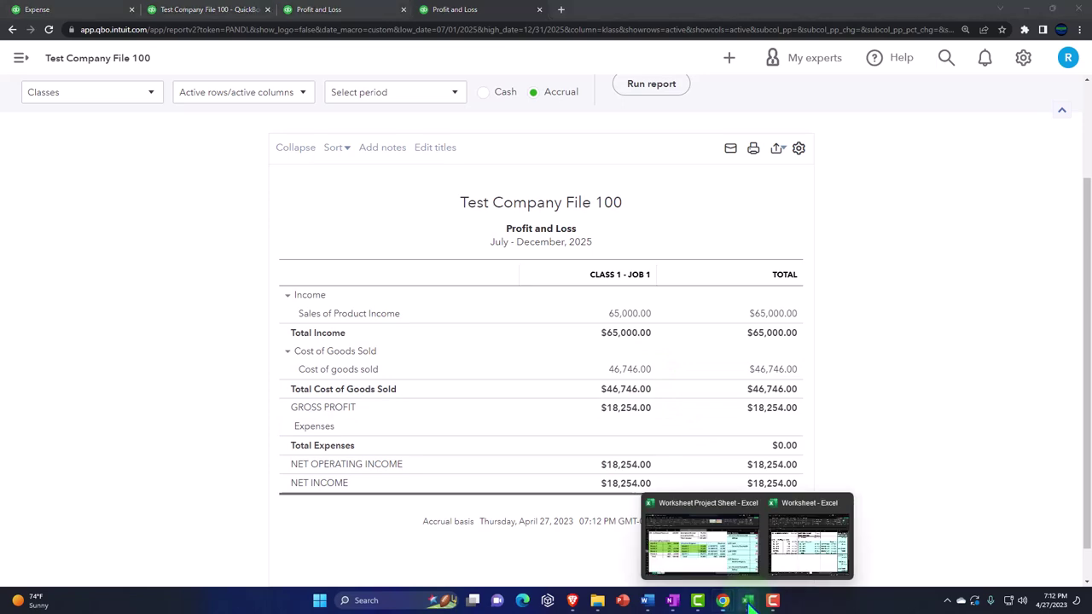
left_click(697, 546)
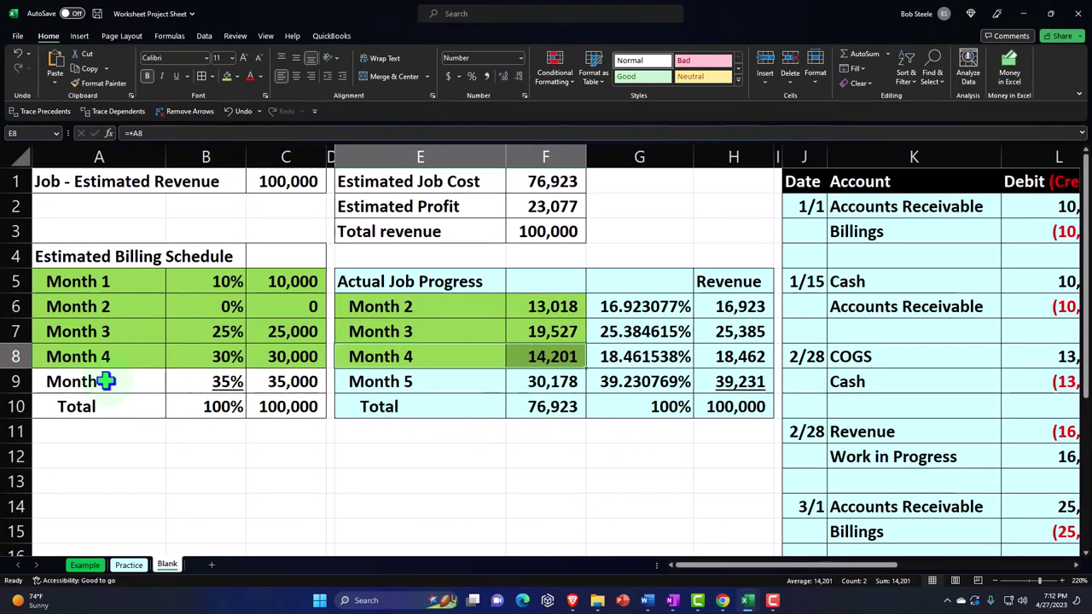
left_click_drag(105, 382, 262, 382)
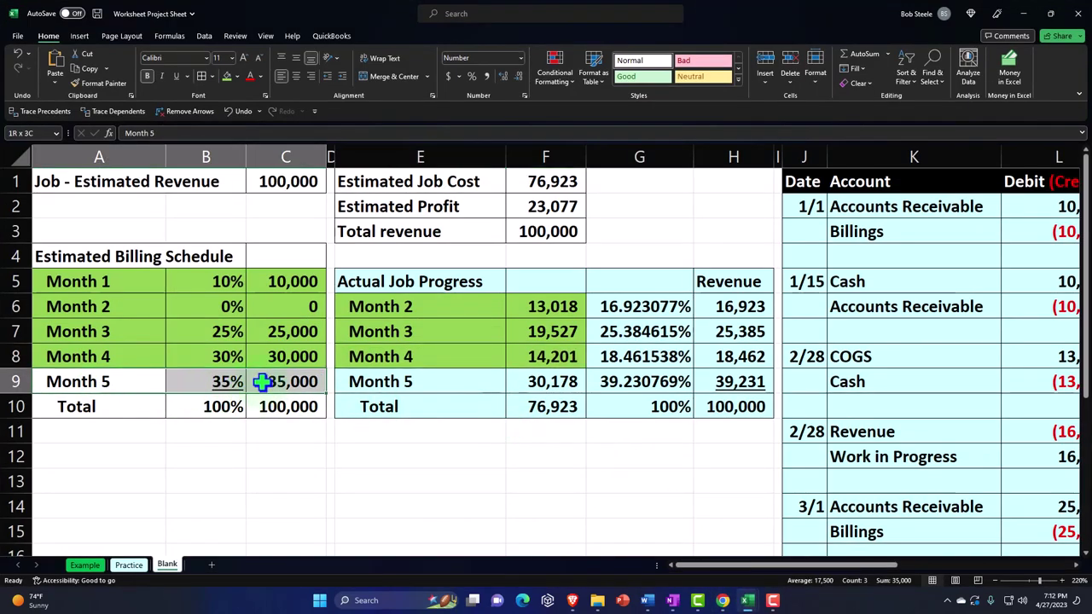
left_click(223, 75)
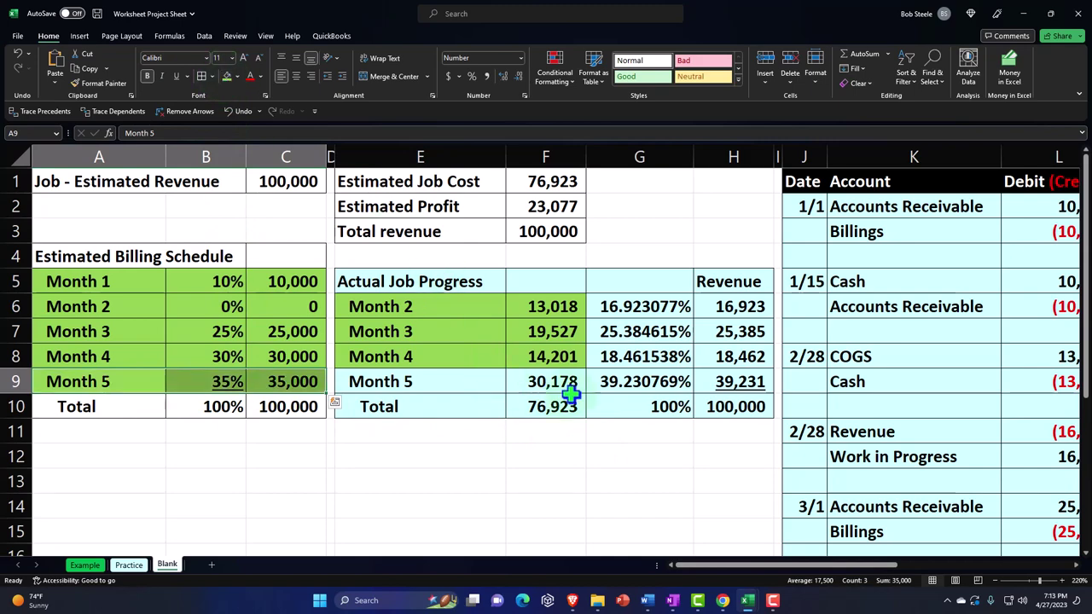
left_click(1023, 14)
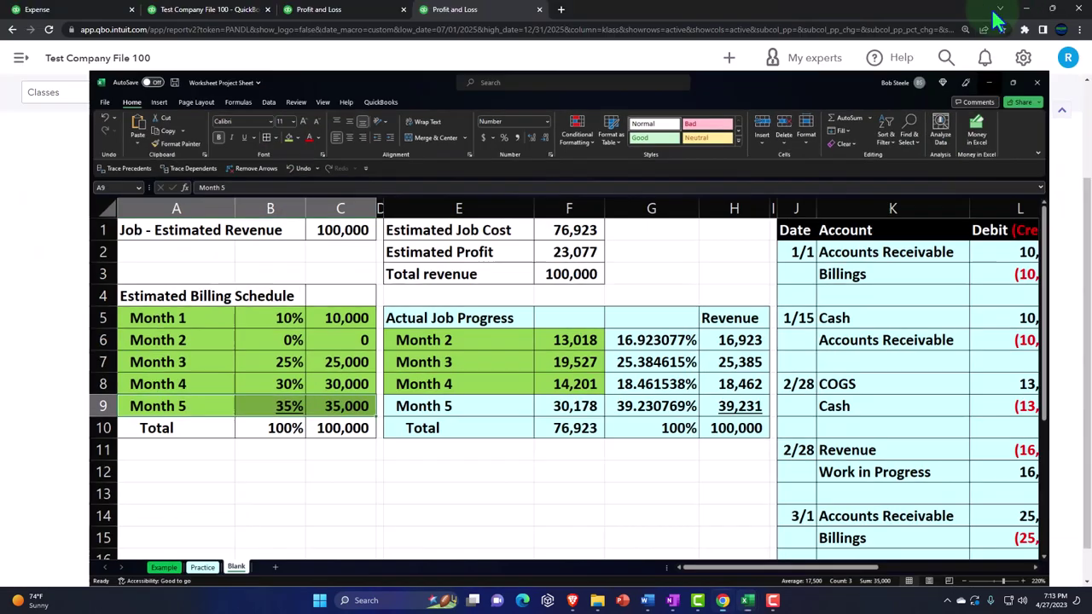
- Create an invoice from Project 1 and copy in the estimate's remaining total of all lines, $35,000, checking the amount in Excel
left_click(92, 12)
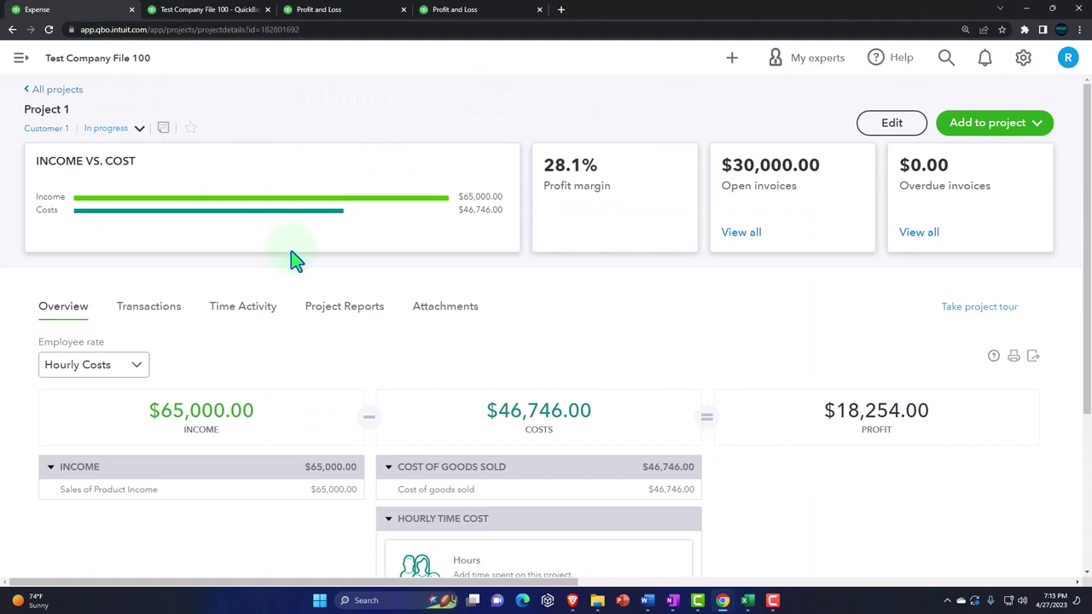
left_click(1036, 122)
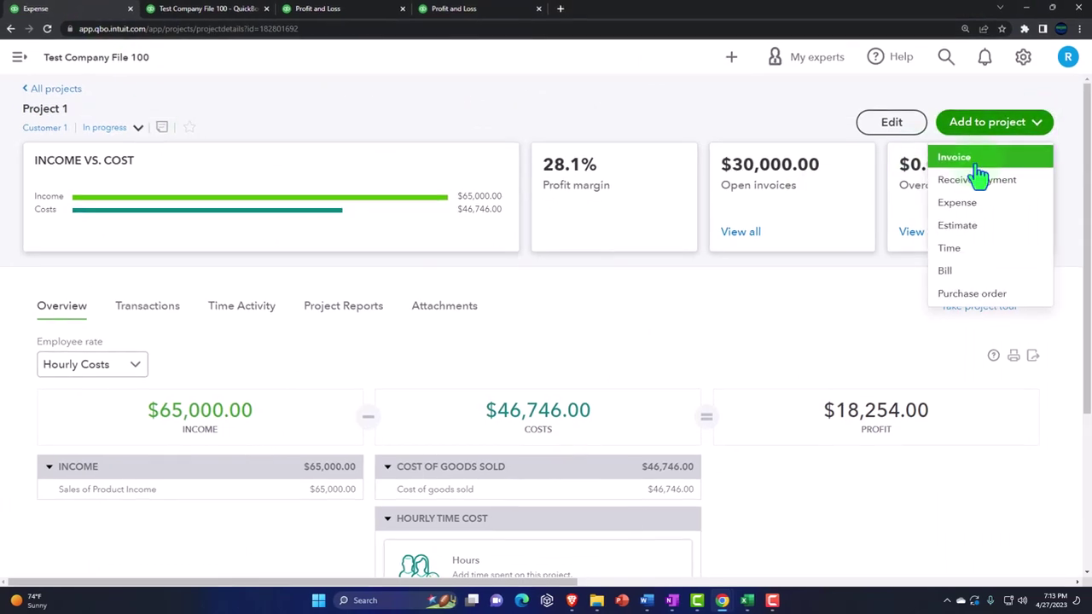
left_click(955, 145)
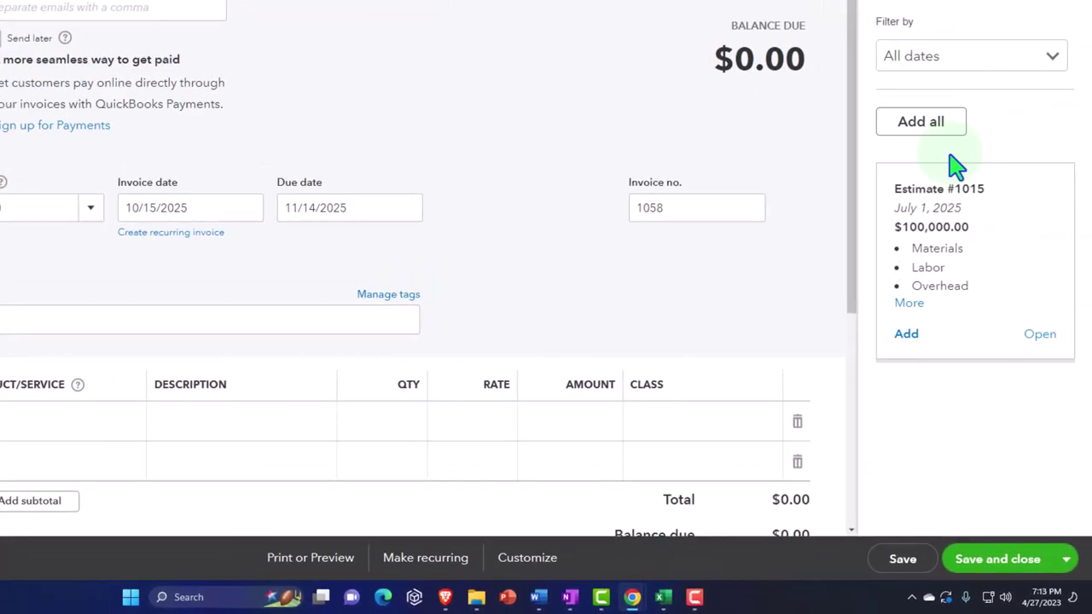
left_click(905, 333)
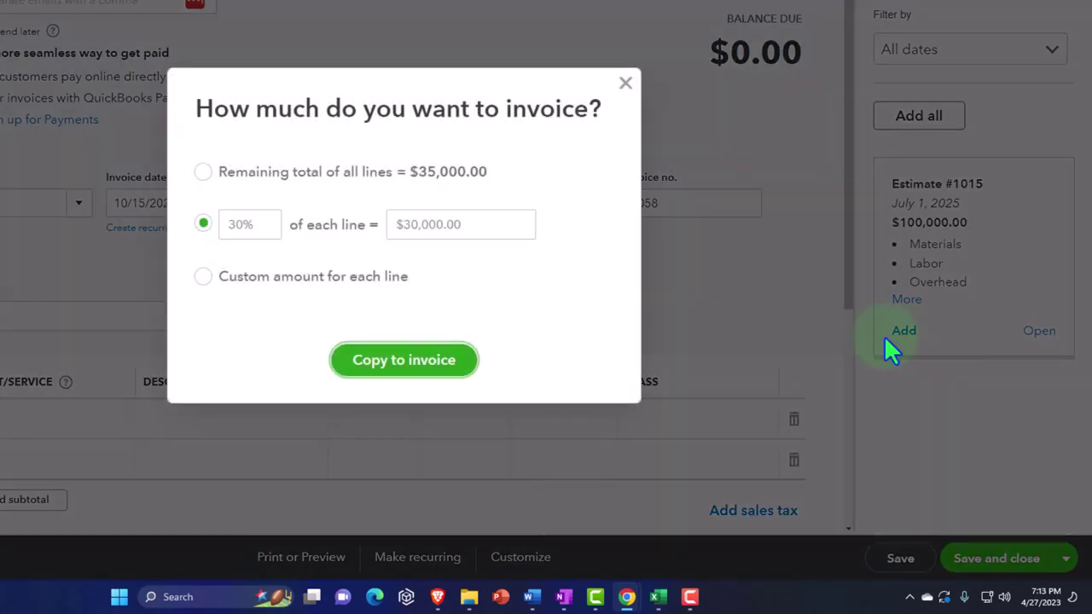
left_click(203, 172)
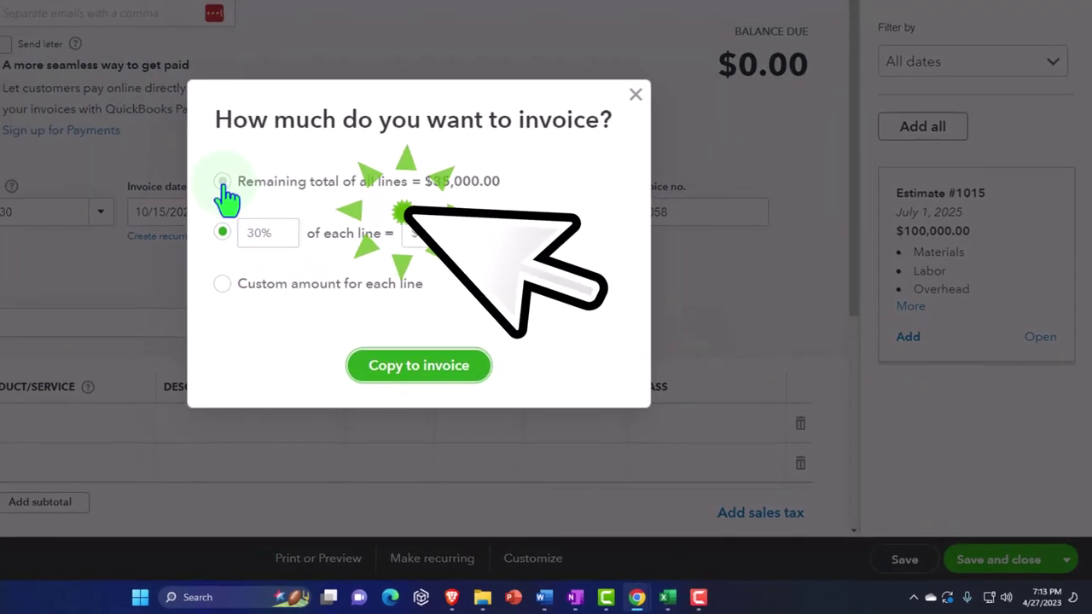
left_click(718, 599)
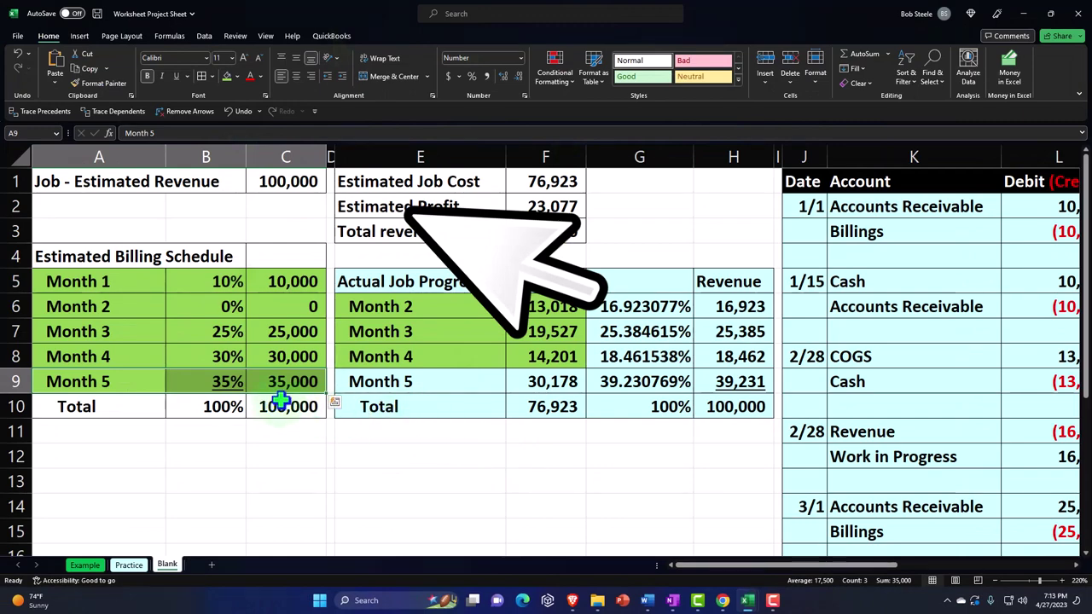
left_click(1024, 13)
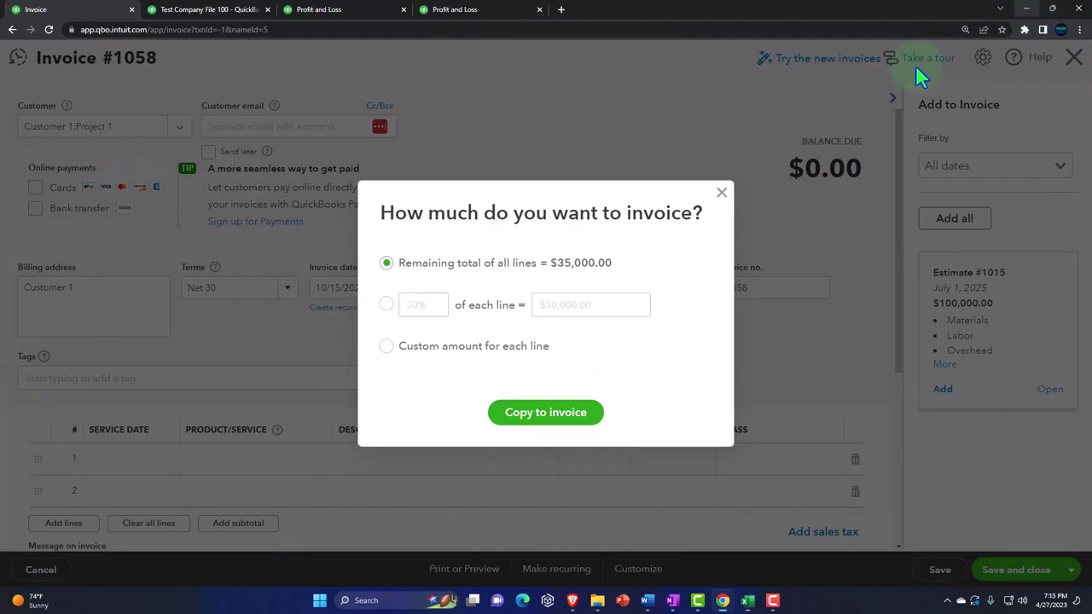
left_click(539, 415)
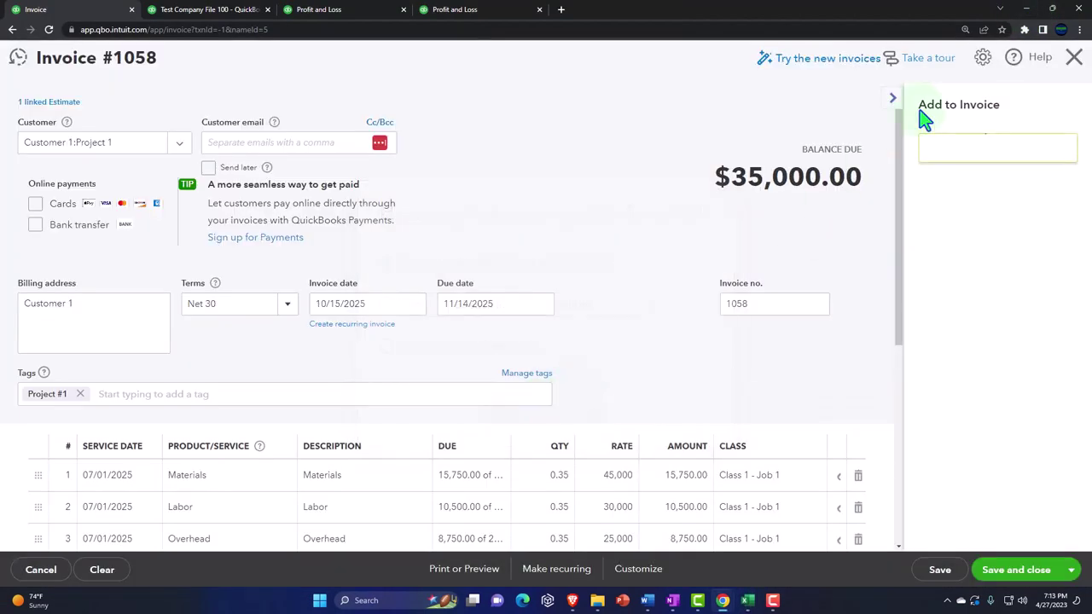
- Hide the Add to Invoice pane and set the invoice date to 11/01/2025, then review the invoice lines
left_click(893, 103)
left_click(119, 254)
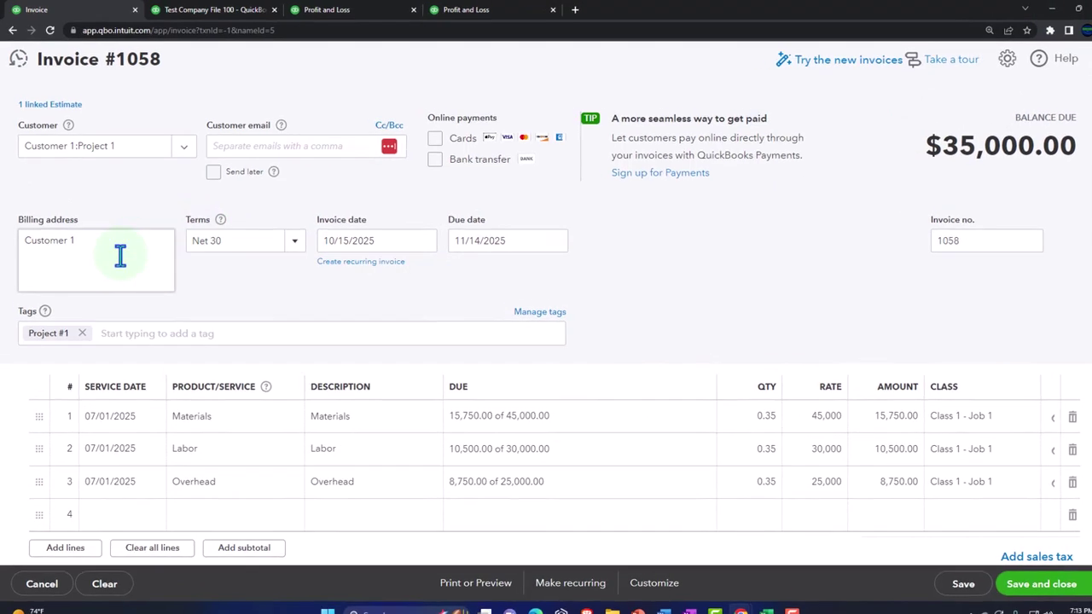
key("Tab")
key("Tab")
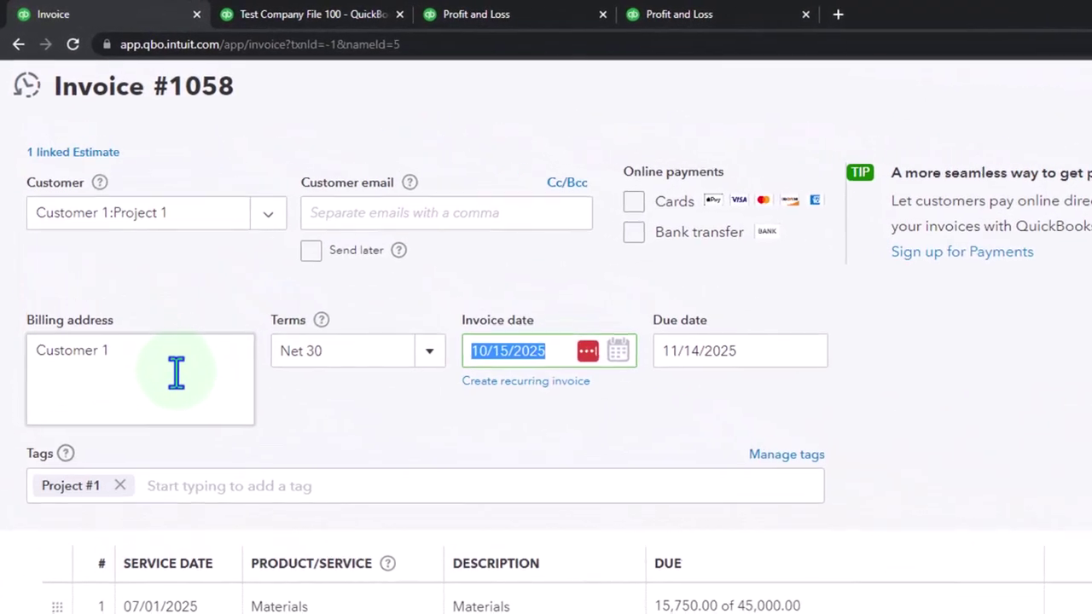
key("plus")
key("plus")
key("plus")
key("plus")
key("plus")
key("plus")
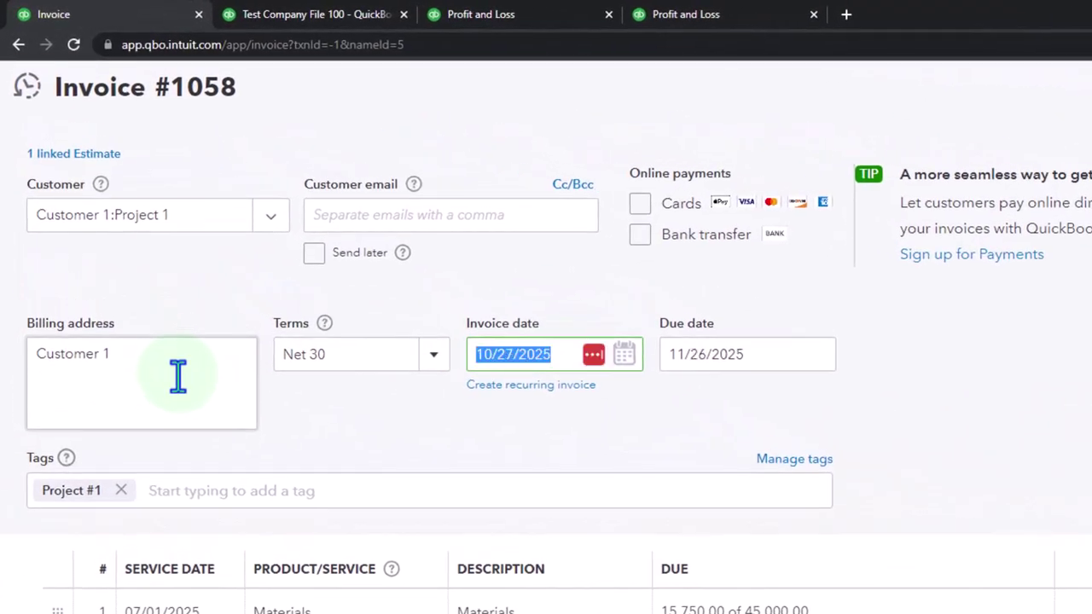
key("plus")
key("plus")
key("plus")
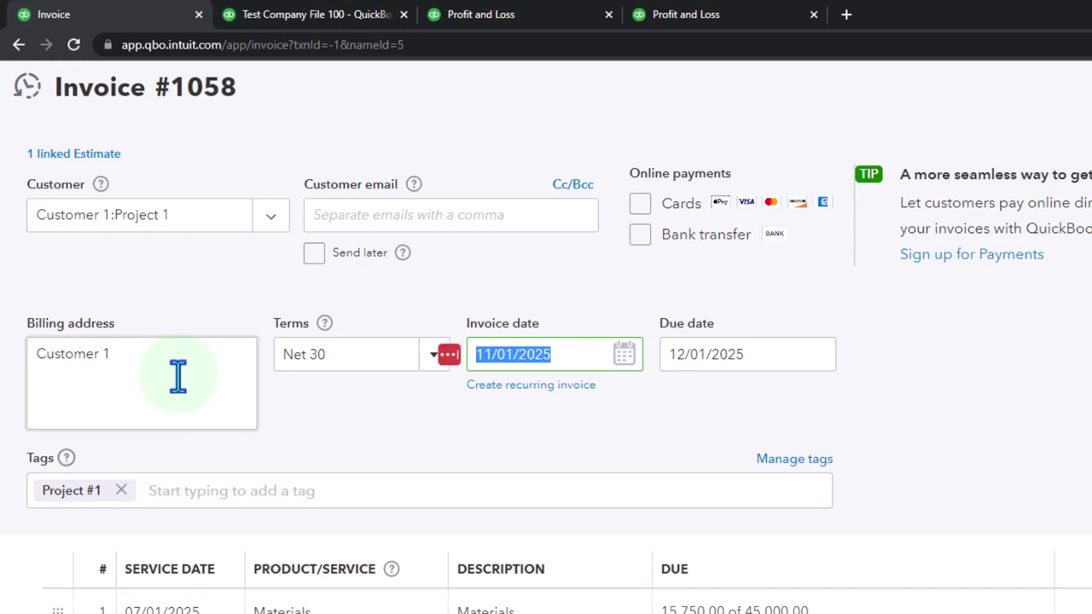
key("Tab")
left_click(972, 431)
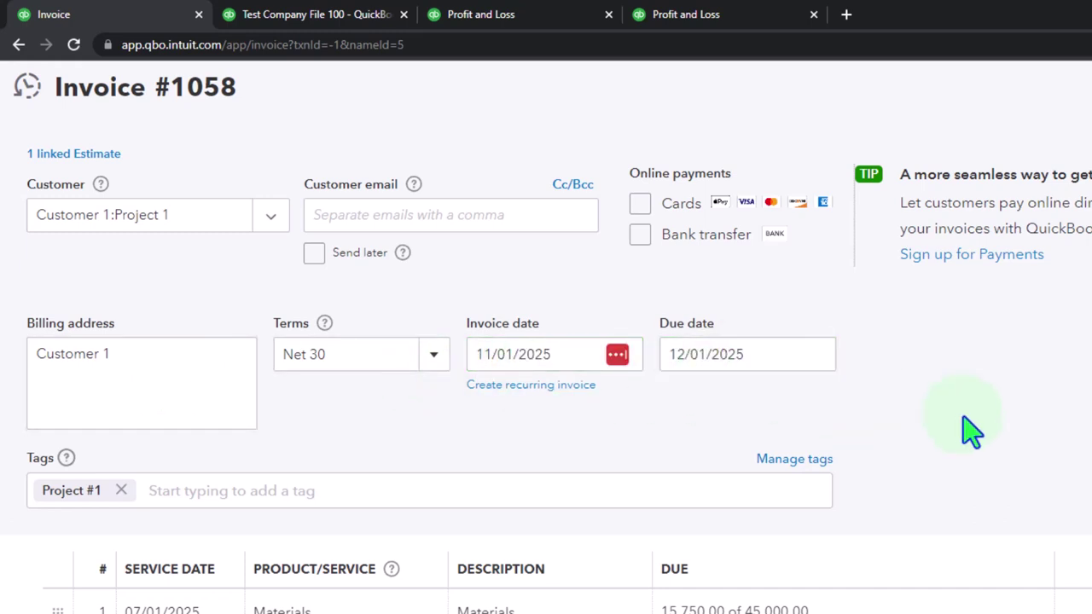
scroll(973, 431, "down", 2)
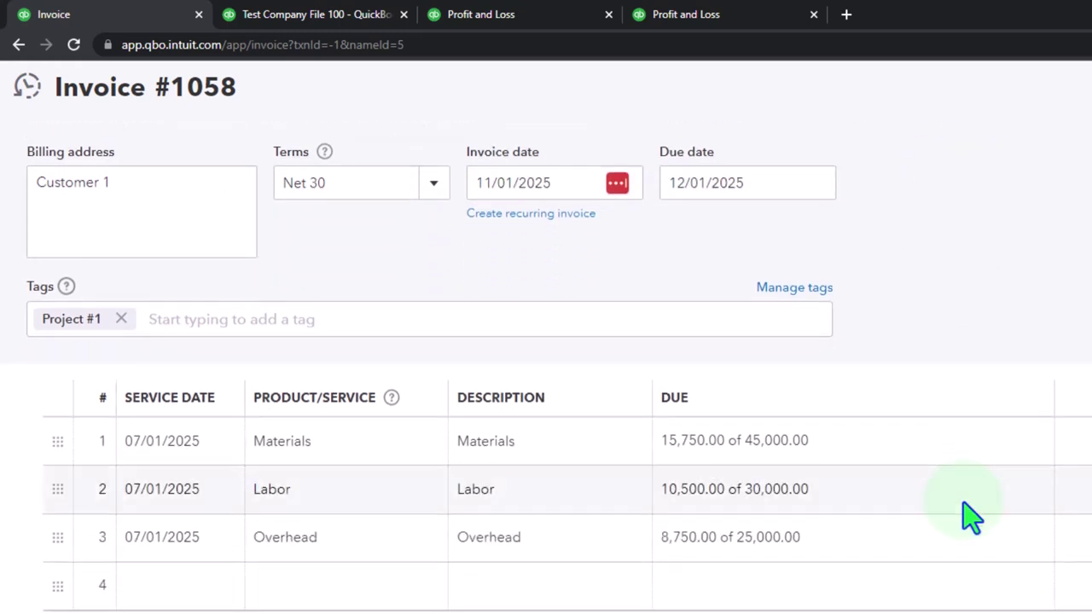
- Save and close the Month 5 invoice, then rerun the by-class Balance Sheet and review accounts receivable
scroll(973, 516, "down", 1)
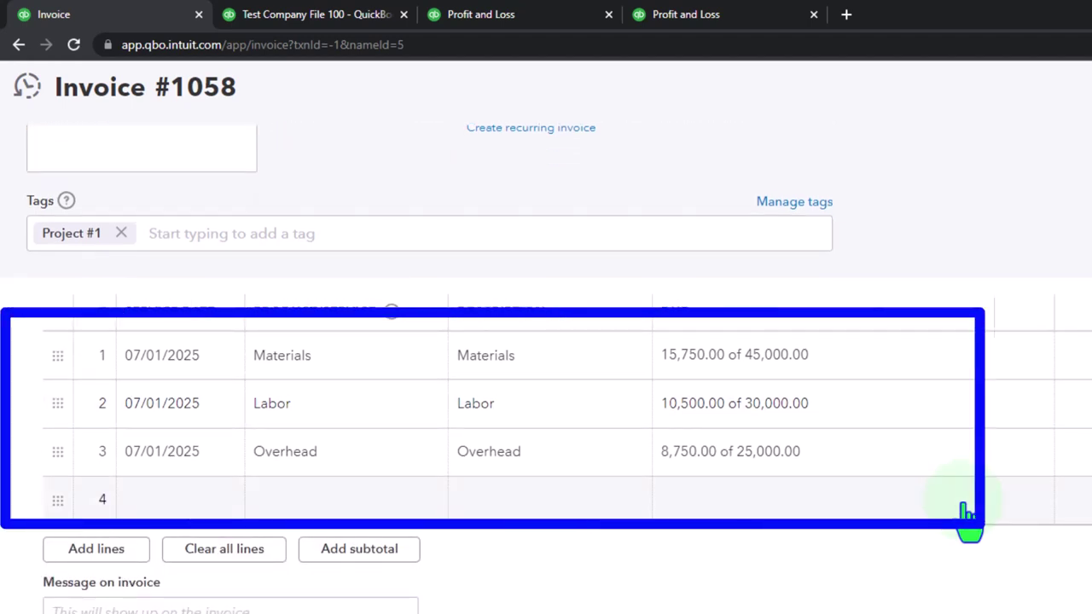
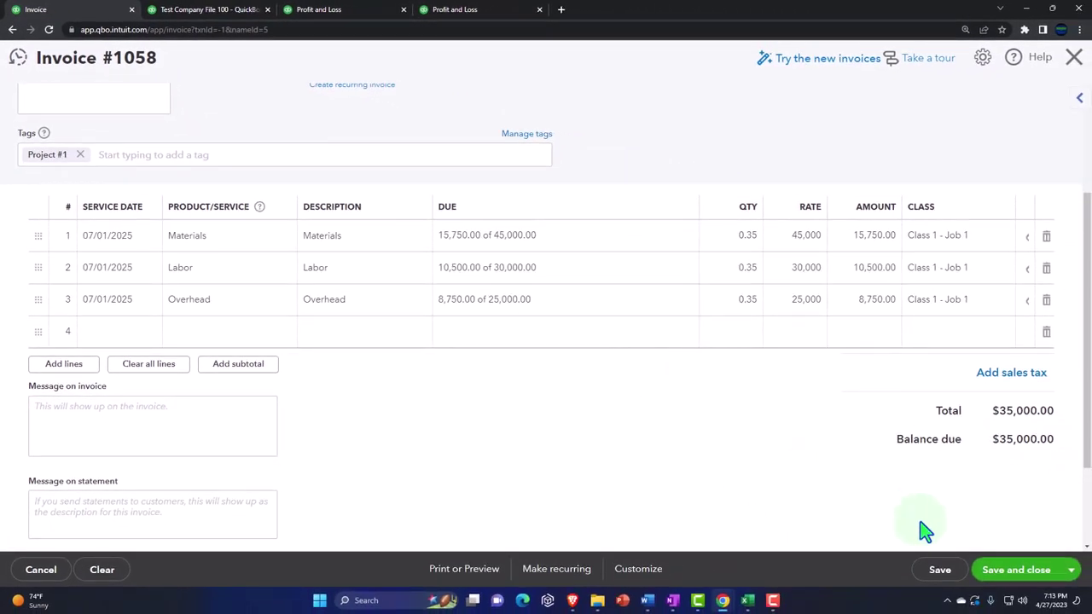
left_click(1016, 570)
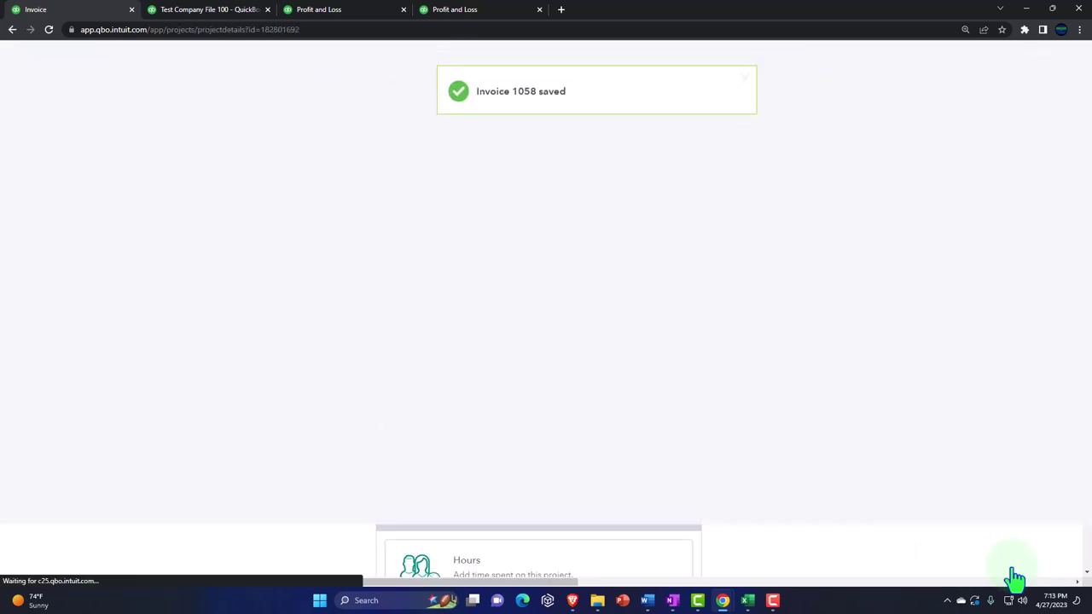
left_click(178, 10)
scroll(488, 293, "up", 3)
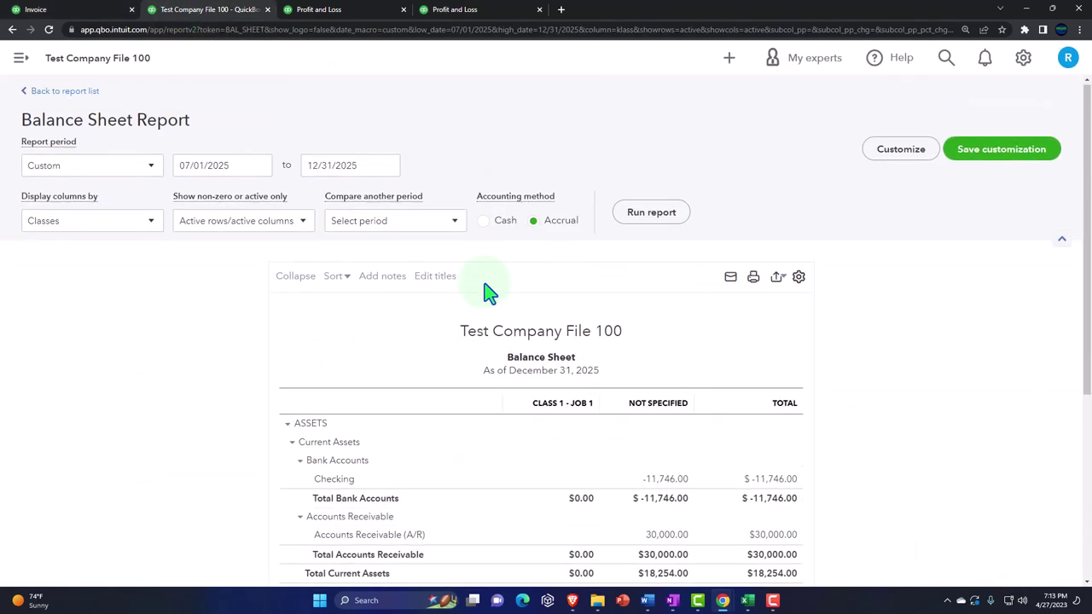
left_click(651, 213)
scroll(680, 276, "down", 2)
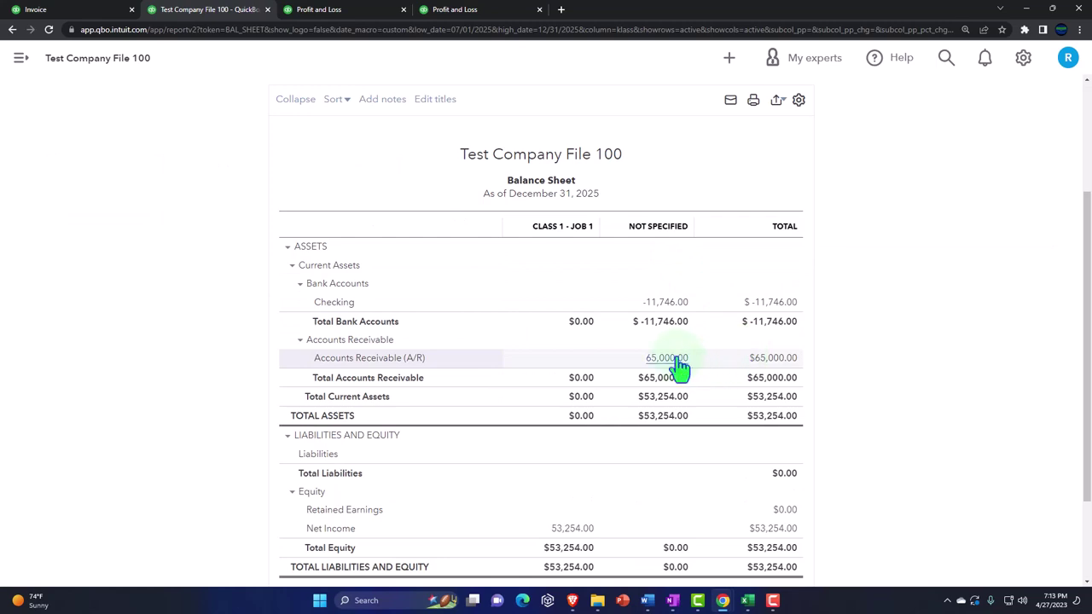
scroll(680, 367, "down", 1)
- Rerun the monthly and by-class Profit and Loss reports and review the income after the Month 5 invoice
left_click(318, 9)
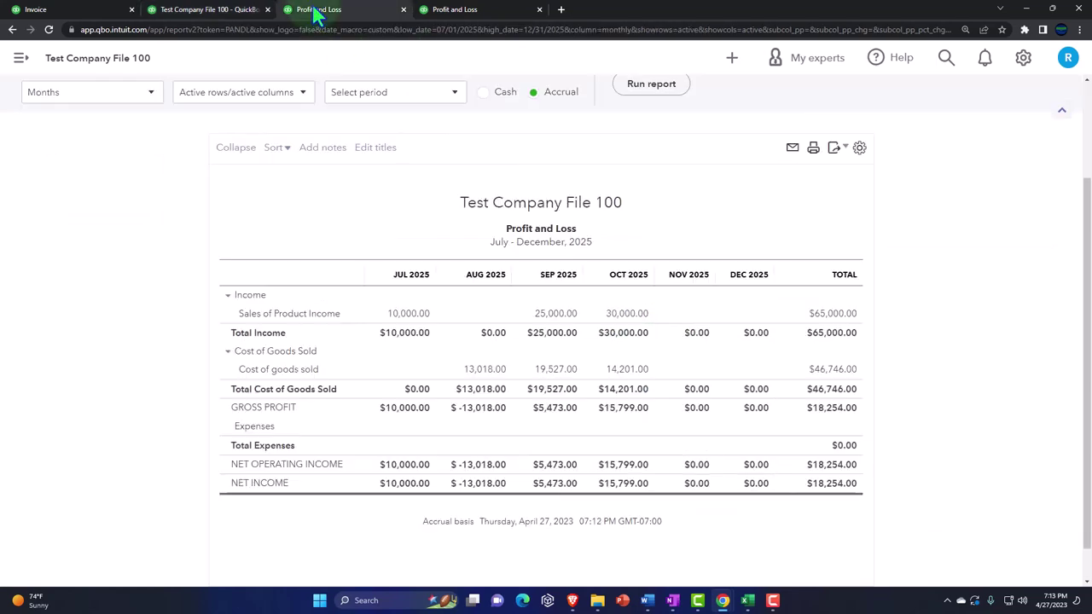
left_click(648, 90)
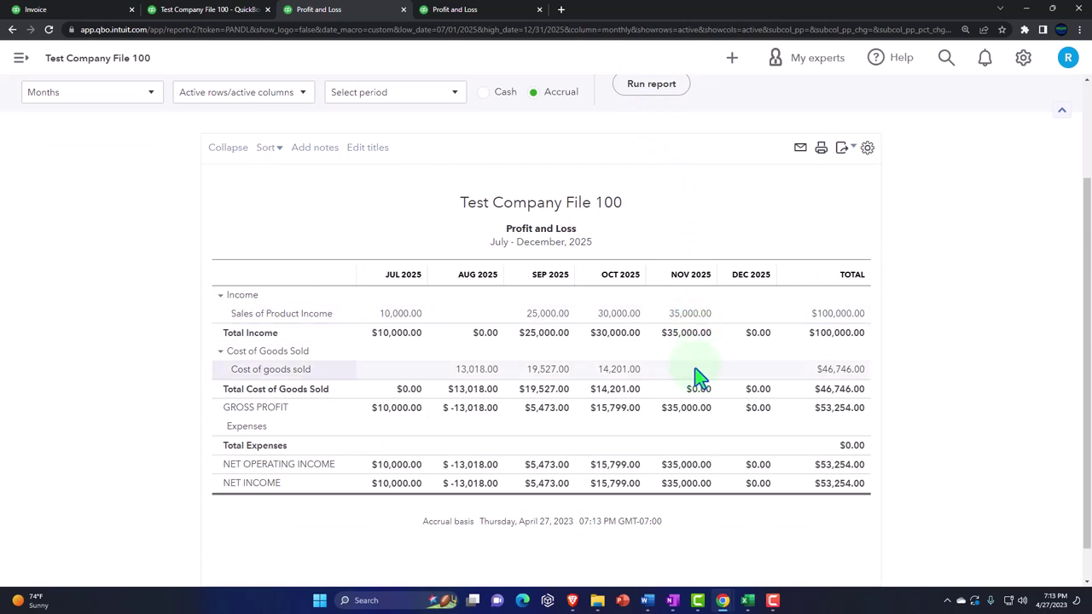
left_click(456, 10)
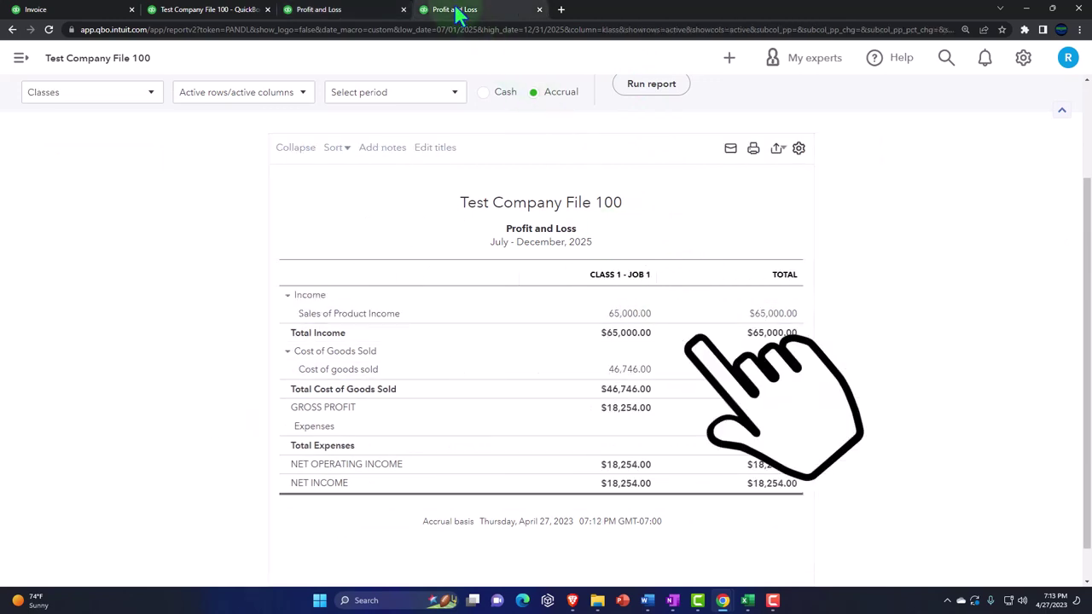
left_click(638, 89)
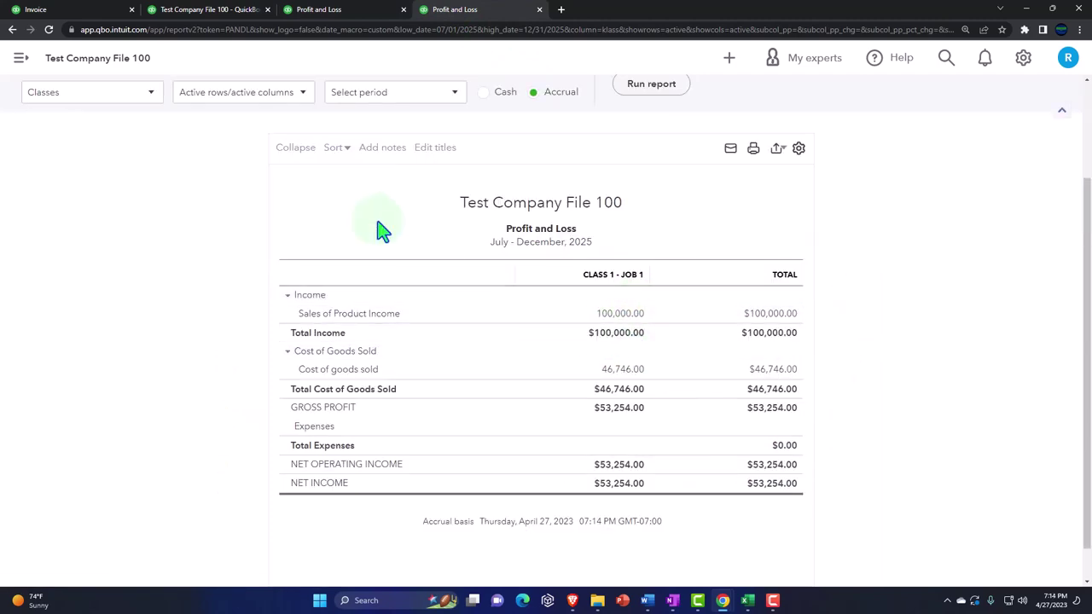
- Create an expense from Project 1 dated 11/16/2025 for Vendor 1, prefilled from the vendor's last expense, checking the Month 5 cost in Excel
left_click(109, 11)
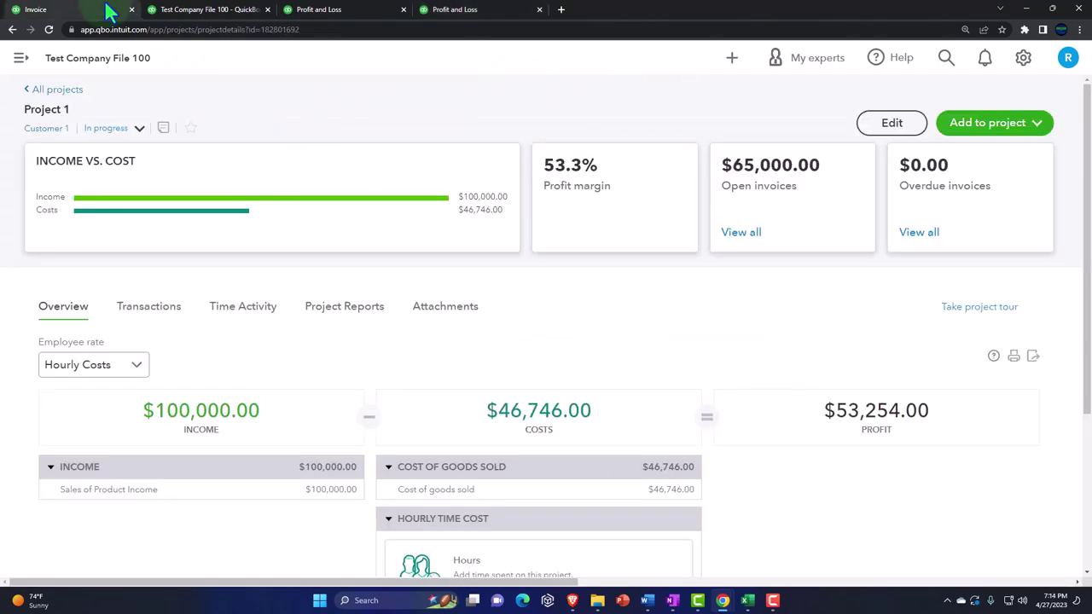
left_click(1035, 126)
left_click(968, 204)
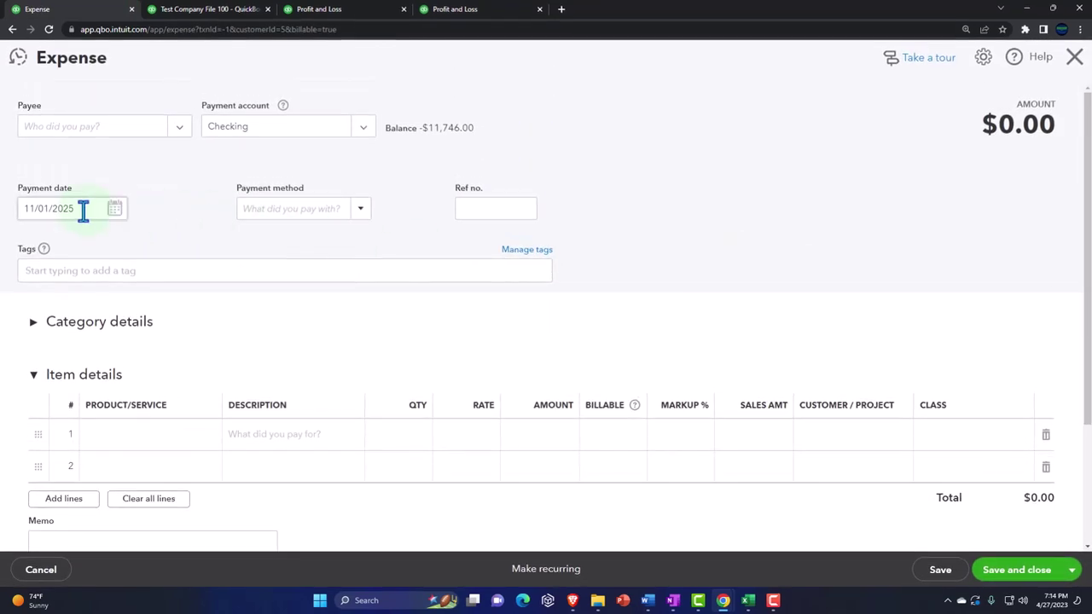
mouse_move(747, 604)
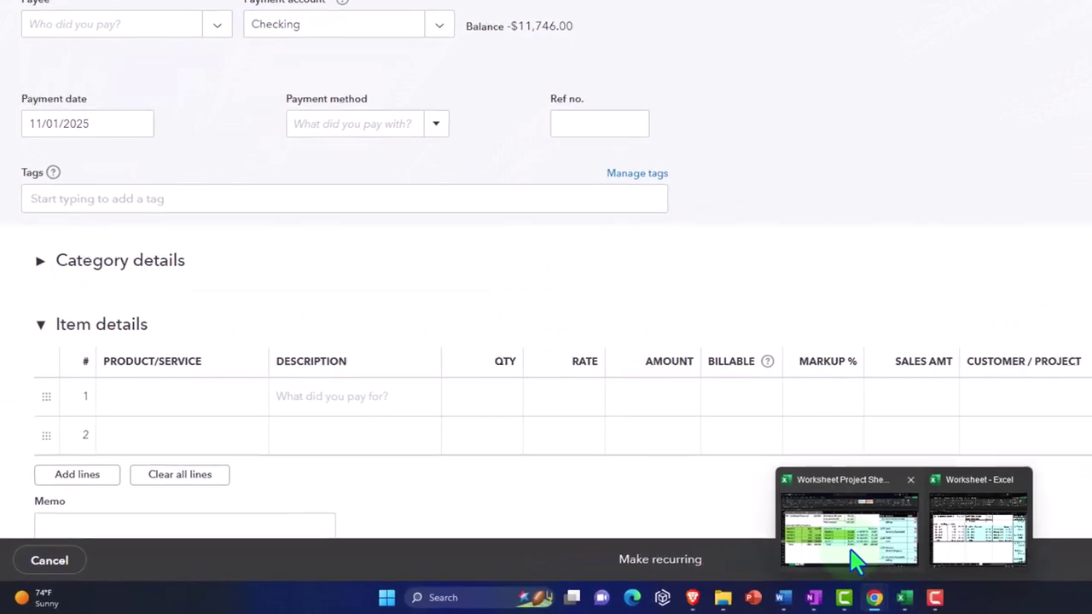
left_click(815, 546)
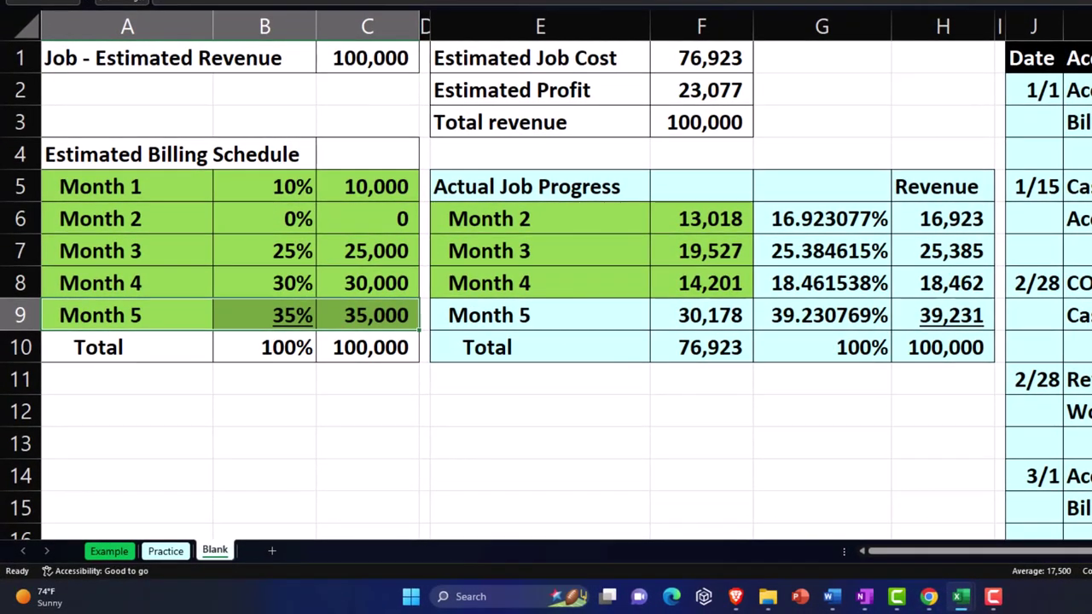
key("alt+Tab")
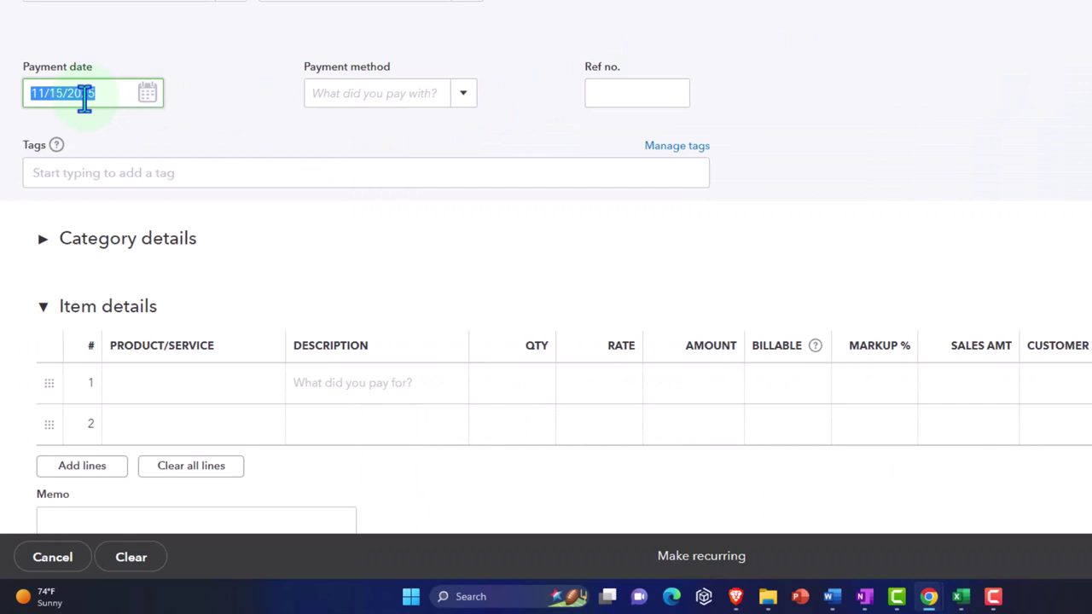
left_click(247, 3)
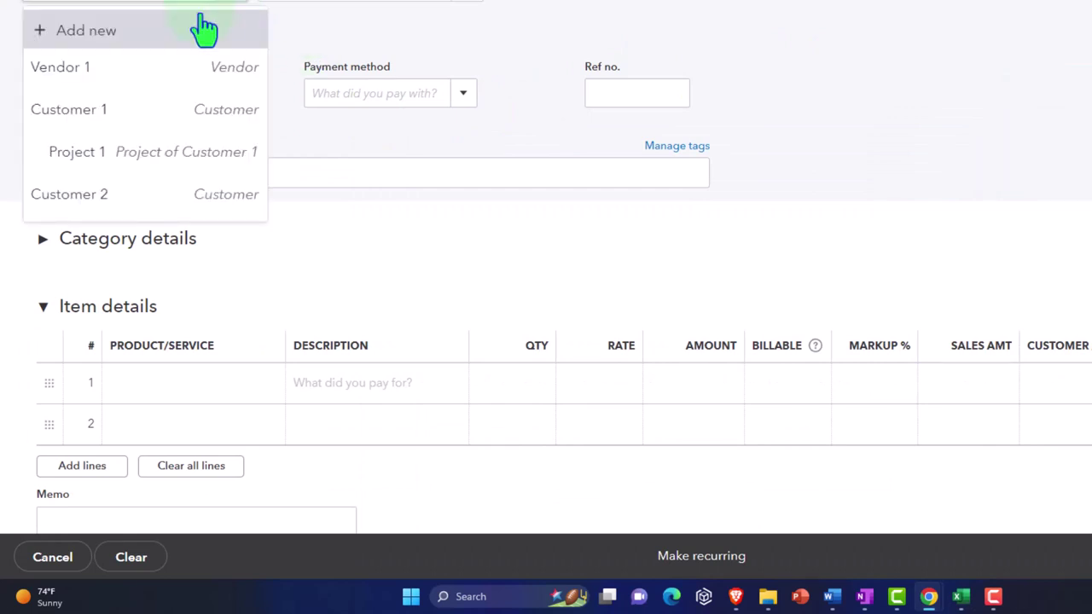
left_click(141, 80)
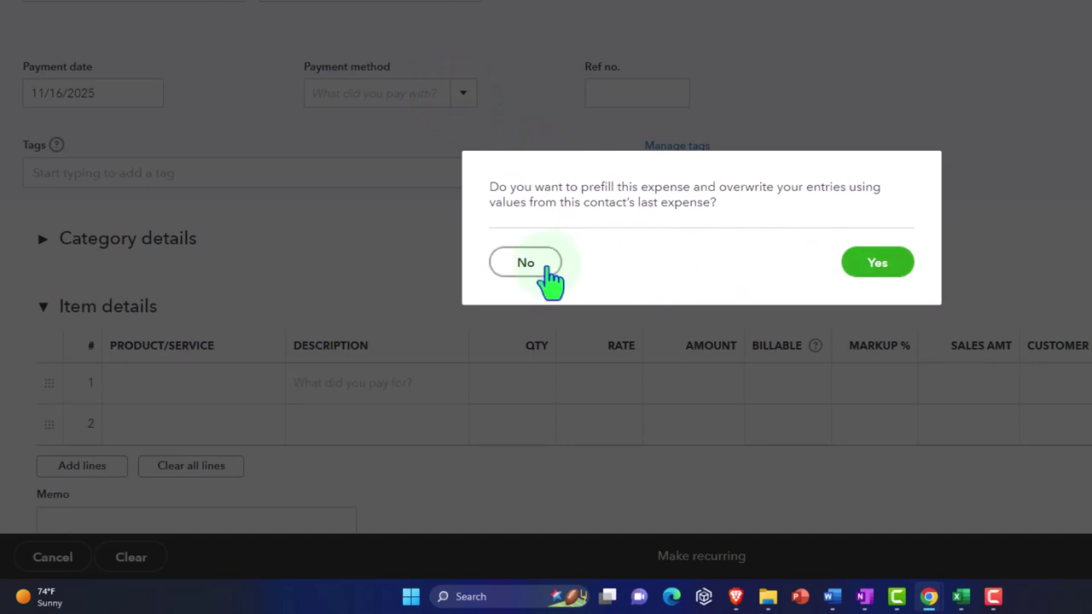
left_click(856, 270)
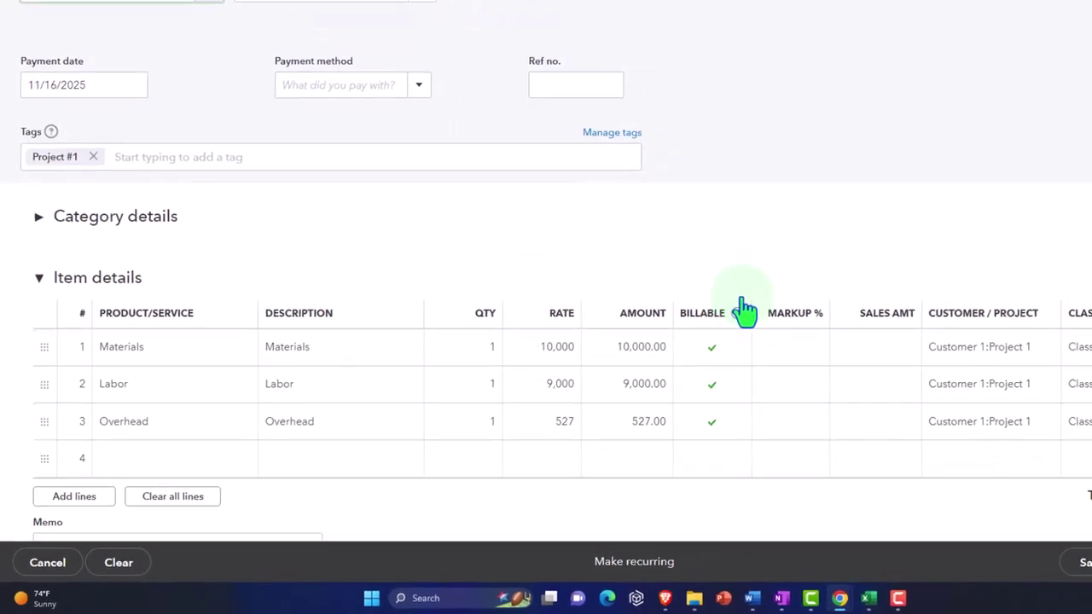
- Shade the Month 5 label and cost in Excel's Actual Job Progress table green, and return to the QuickBooks expense
mouse_move(869, 598)
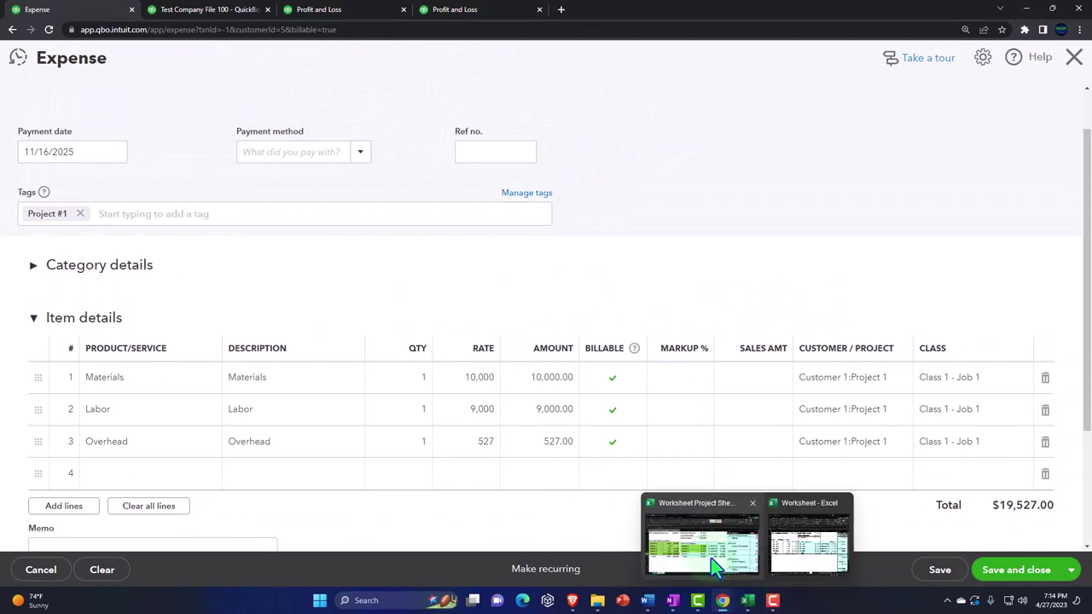
left_click(710, 558)
left_click(636, 456)
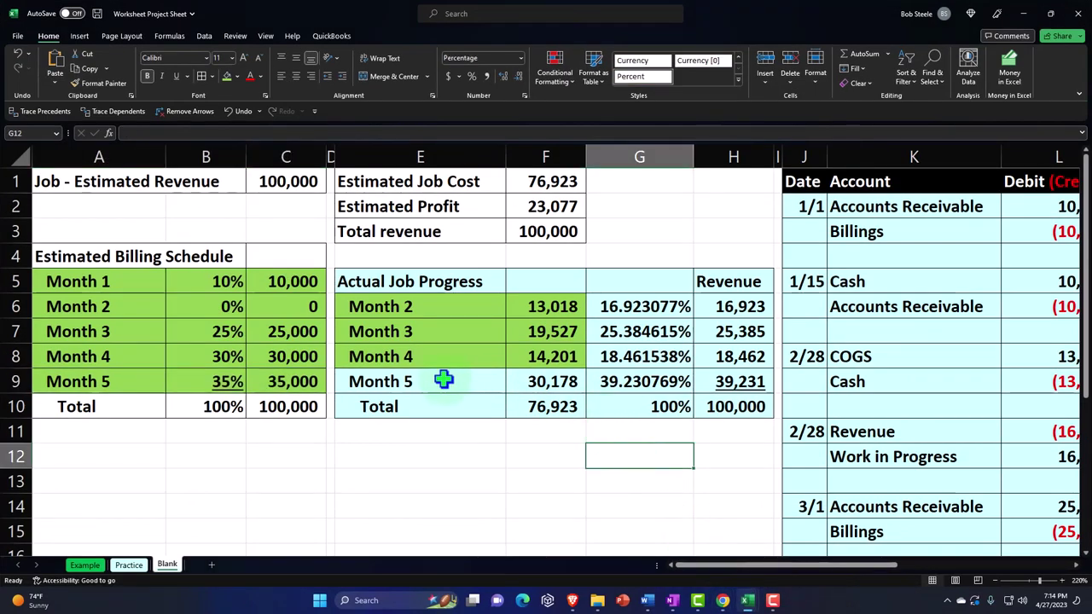
left_click_drag(444, 381, 517, 381)
left_click(227, 76)
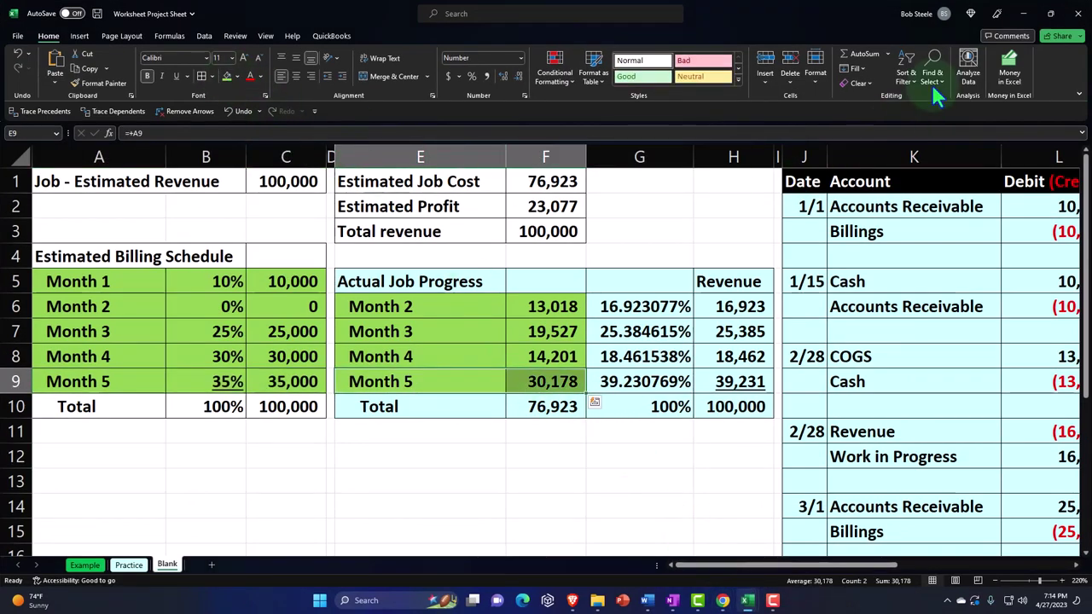
left_click(1030, 18)
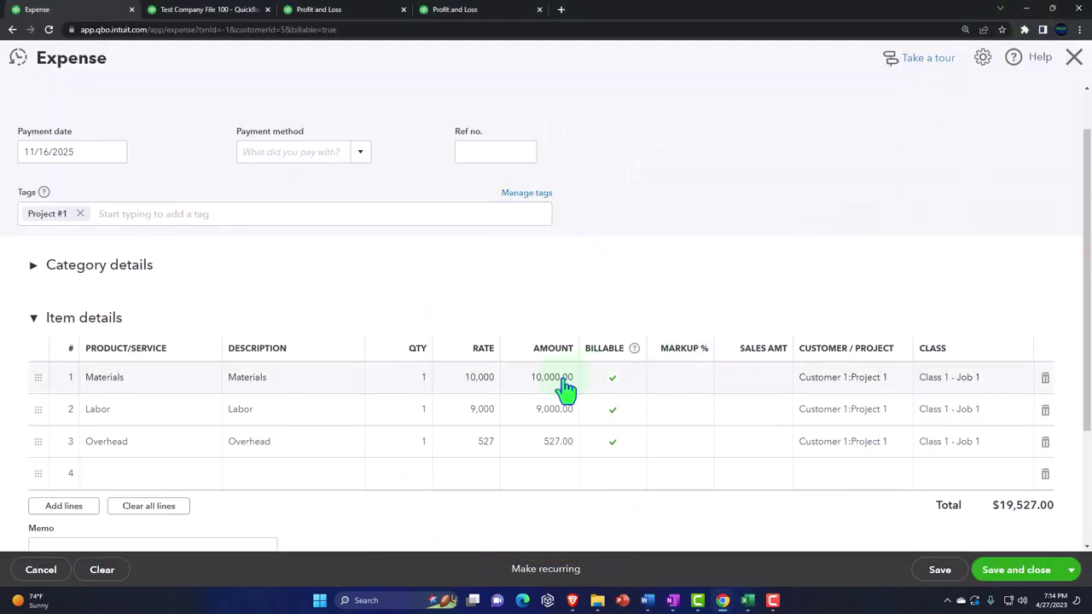
- Set the expense amounts to 15,000 for Materials, 150,000 for Labor and 178 for Overhead, checking the Month 5 cost in Excel
left_click(535, 393)
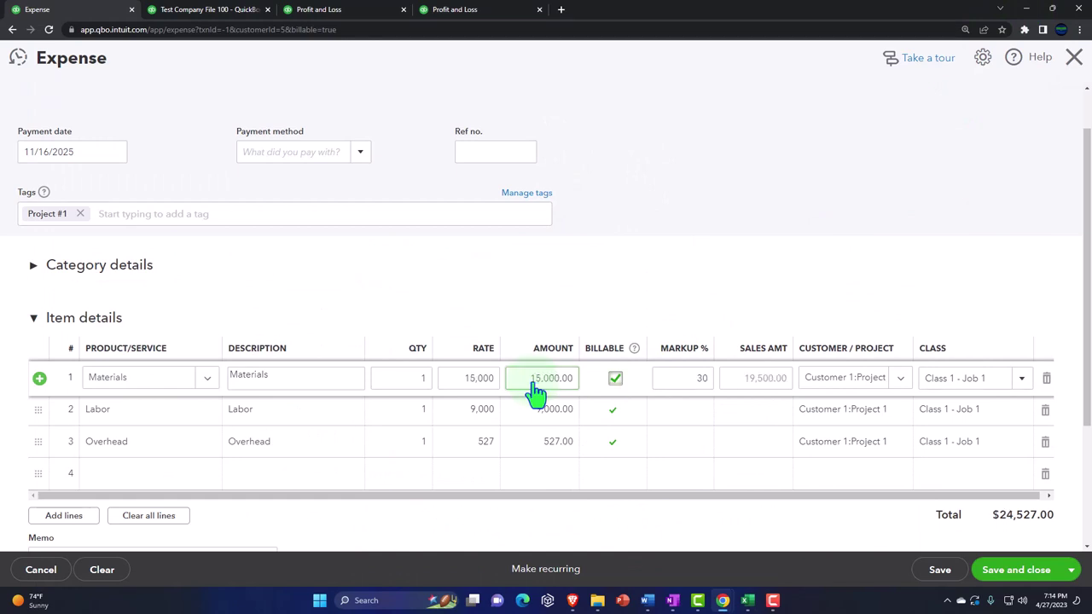
left_click(541, 413)
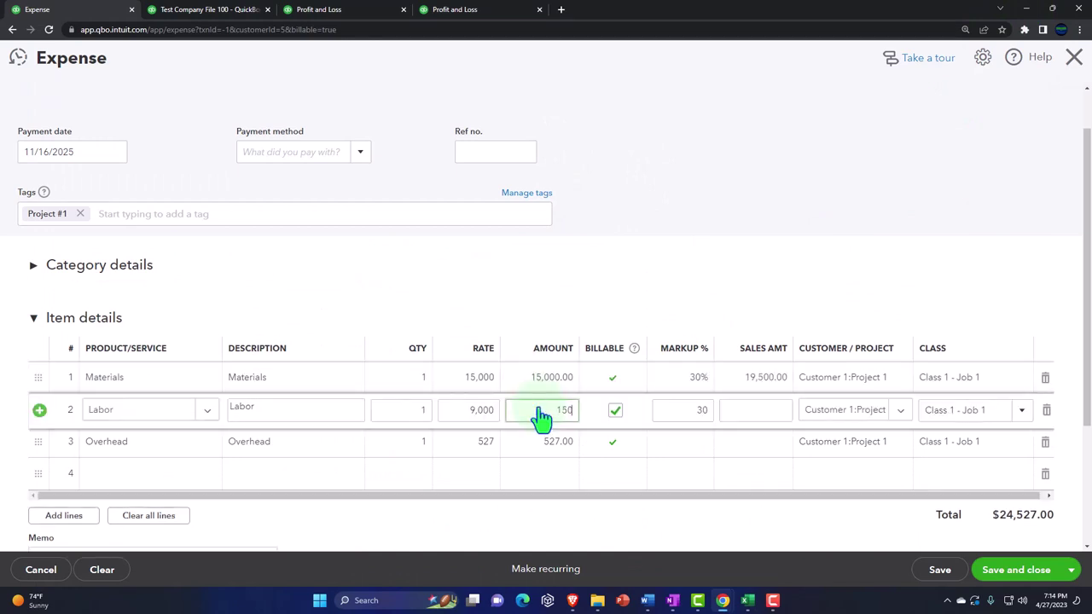
mouse_move(746, 601)
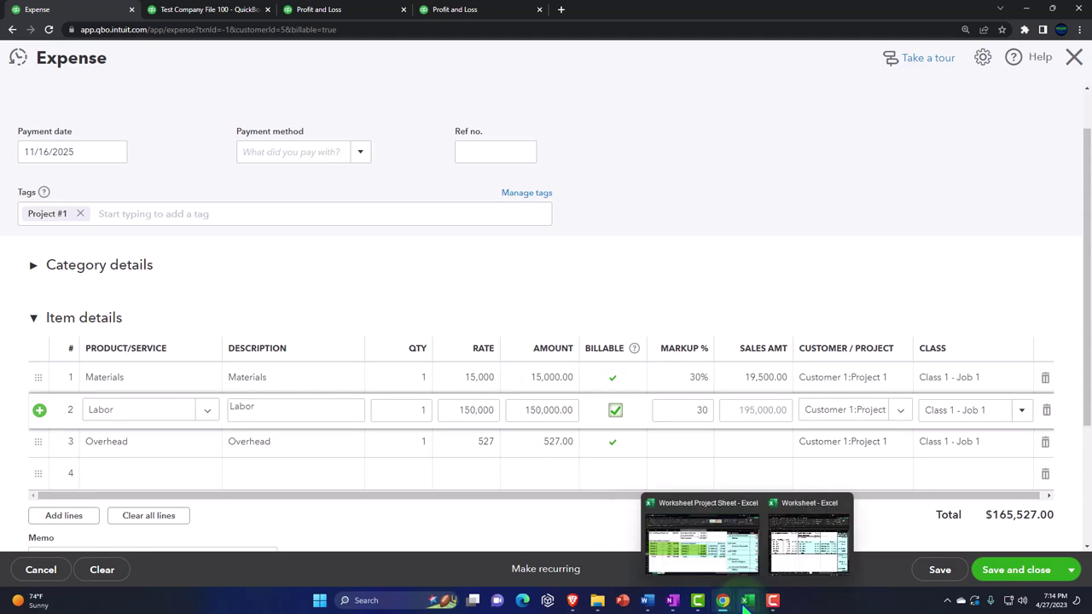
left_click(717, 547)
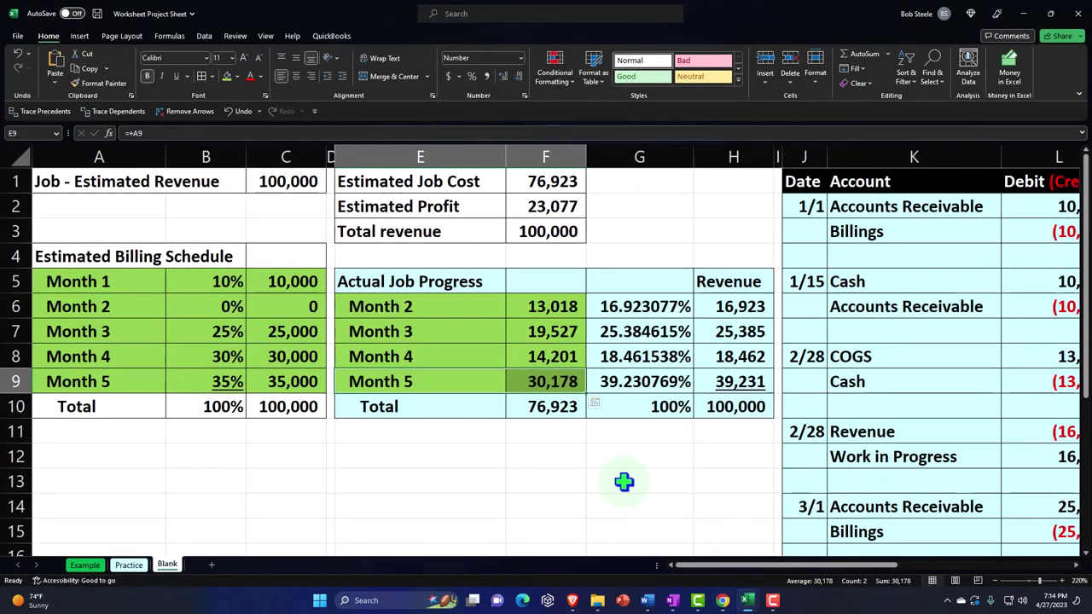
left_click(1028, 19)
left_click(568, 441)
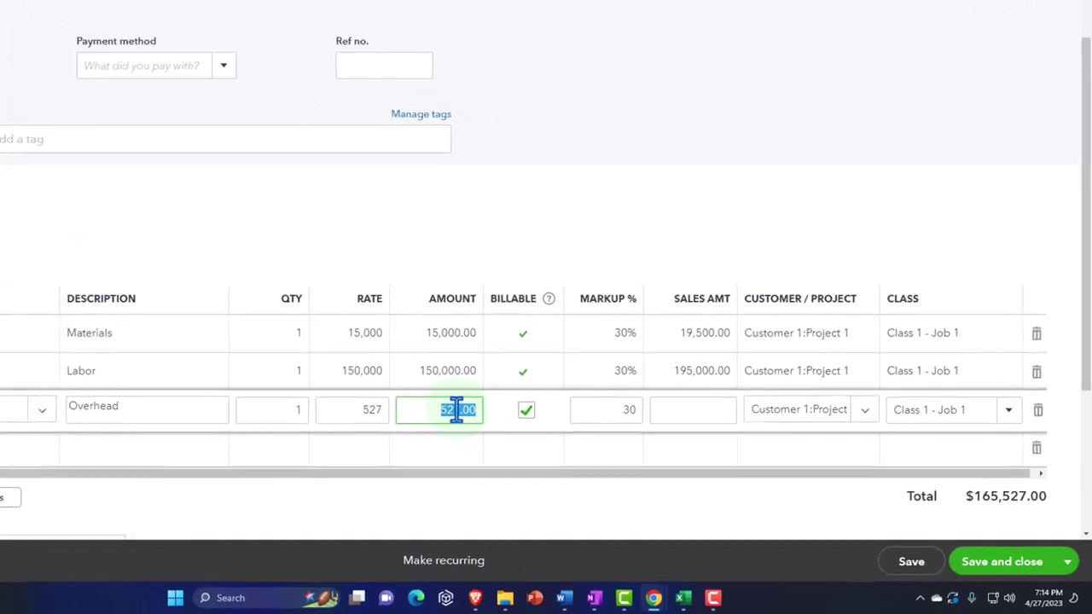
type("178")
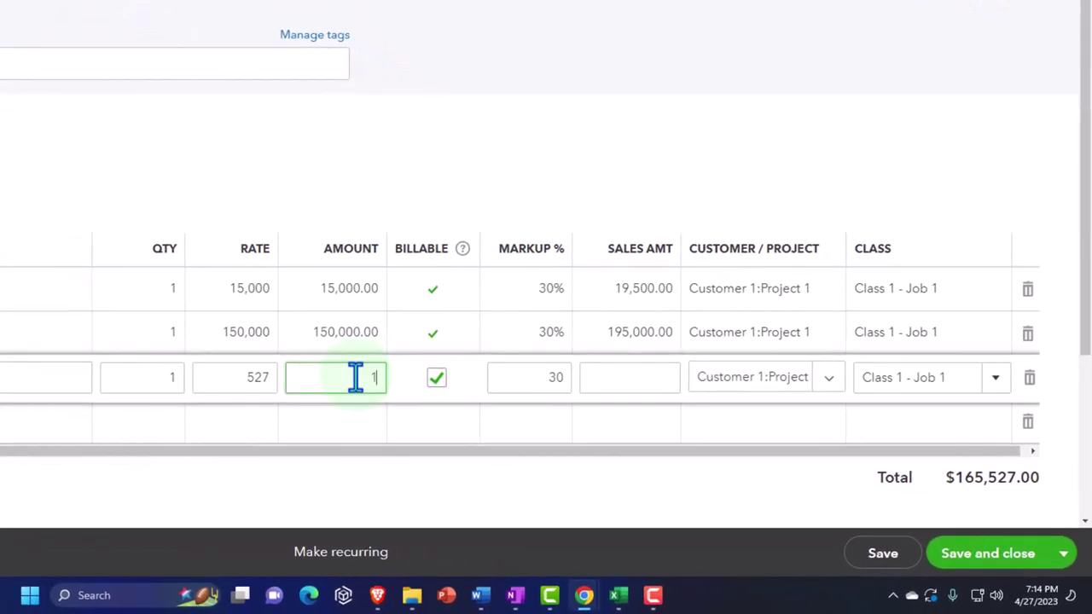
- Make the Materials, Labor and Overhead lines non-billable, and save and close the expense
left_click(428, 288)
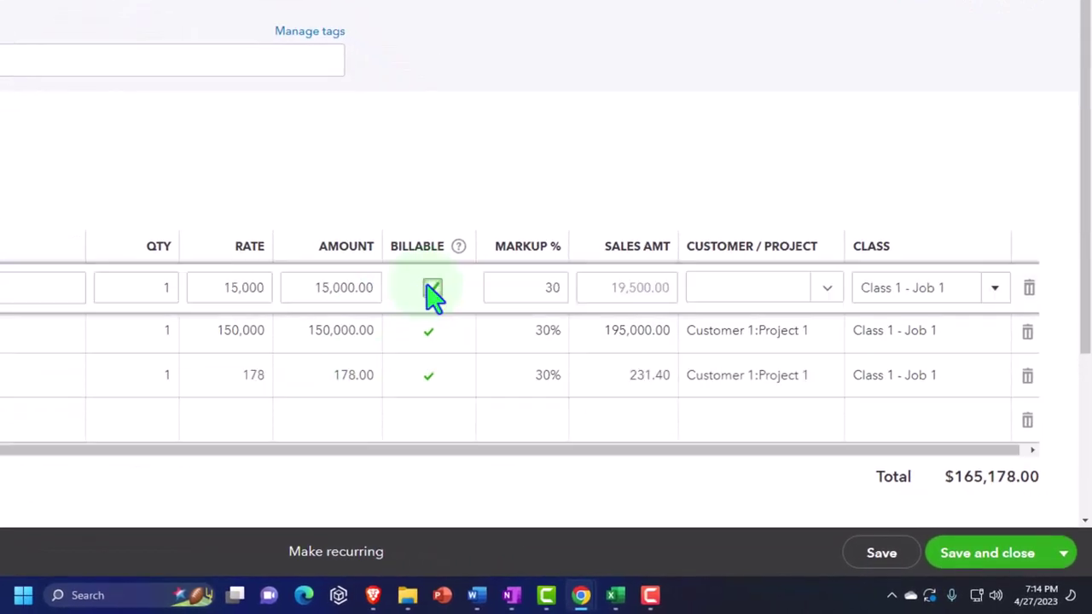
left_click(432, 333)
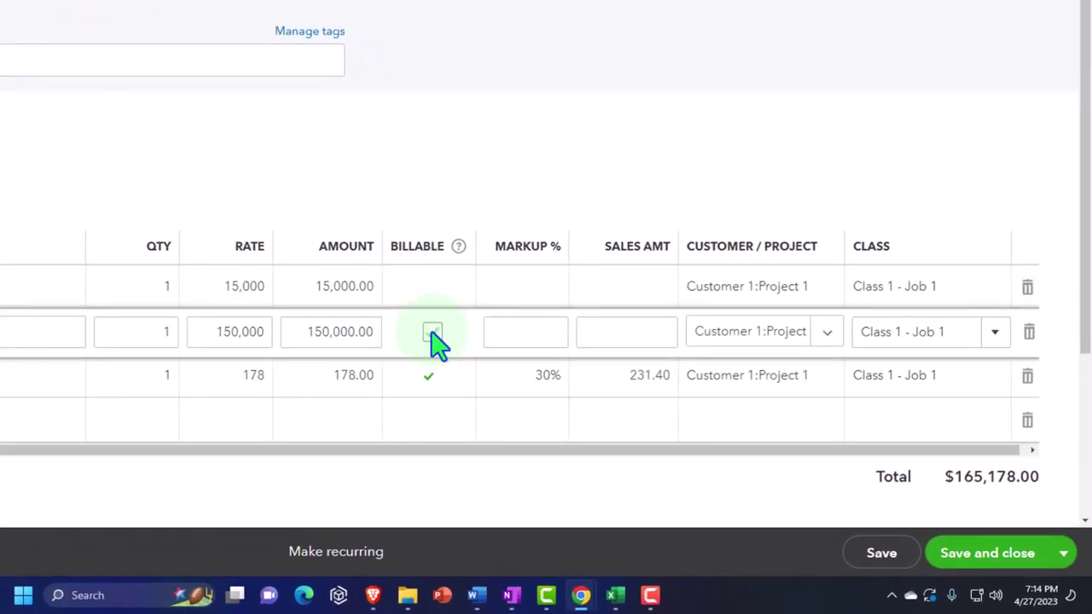
left_click(432, 380)
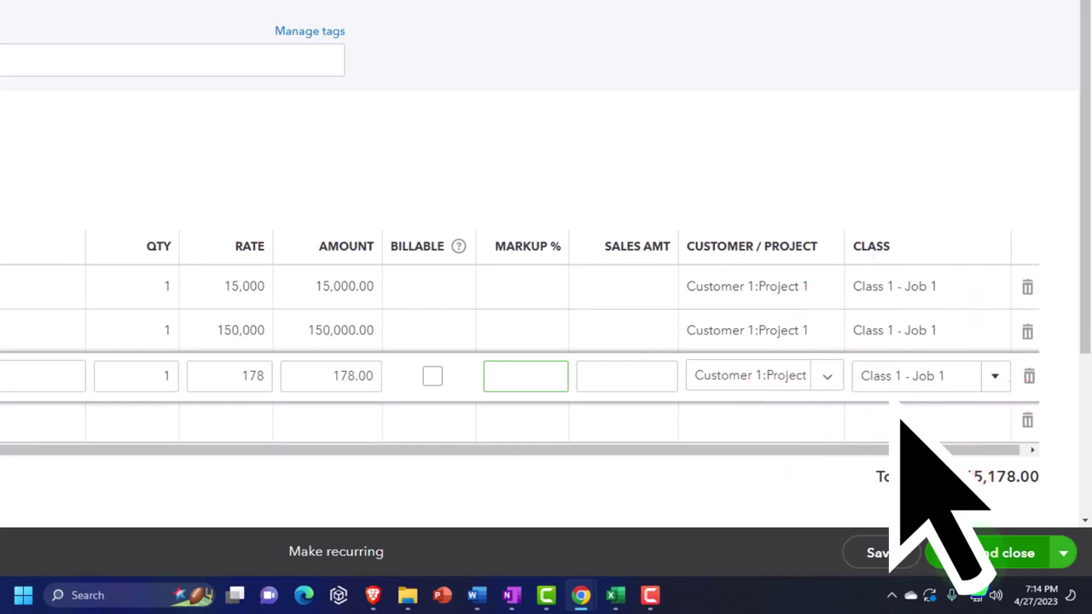
left_click(975, 561)
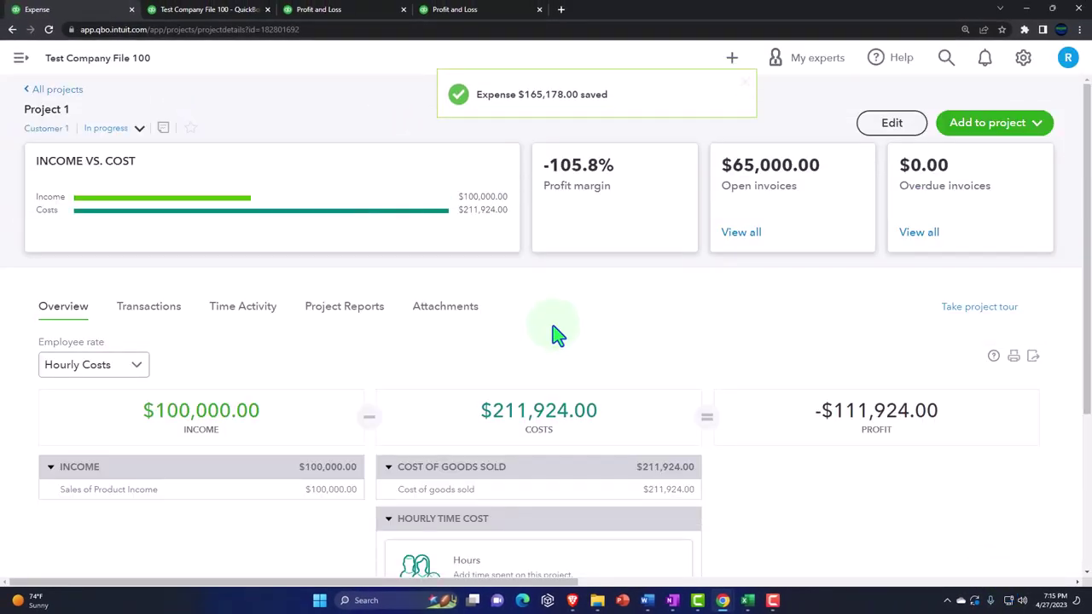
- Rerun the by-class Balance Sheet and the monthly Profit and Loss, and review the checking balance and November cost of goods sold
left_click(209, 10)
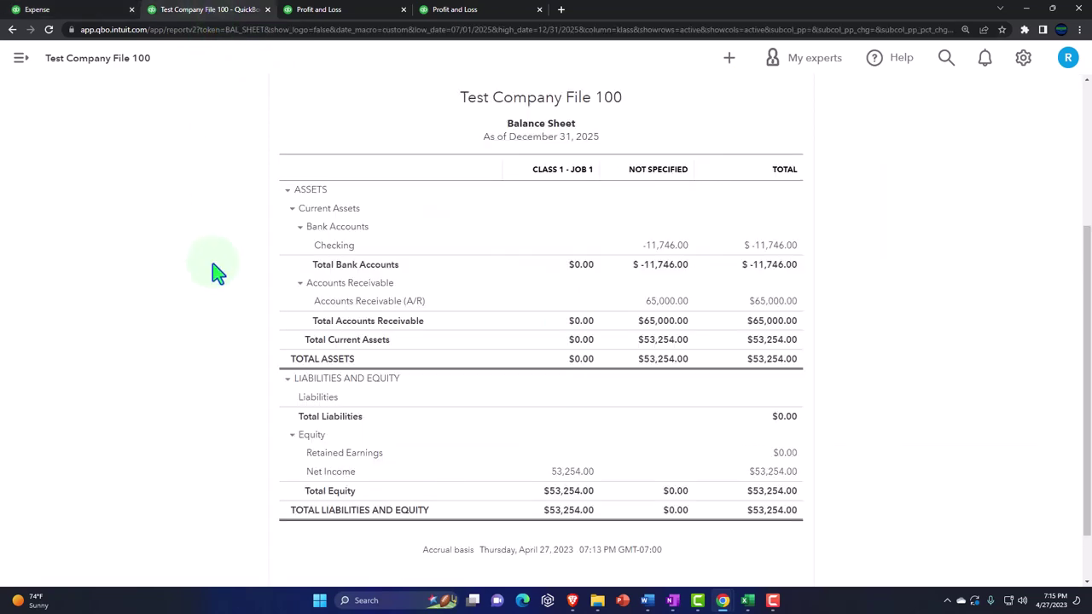
scroll(525, 246, "up", 3)
left_click(646, 206)
scroll(618, 313, "down", 2)
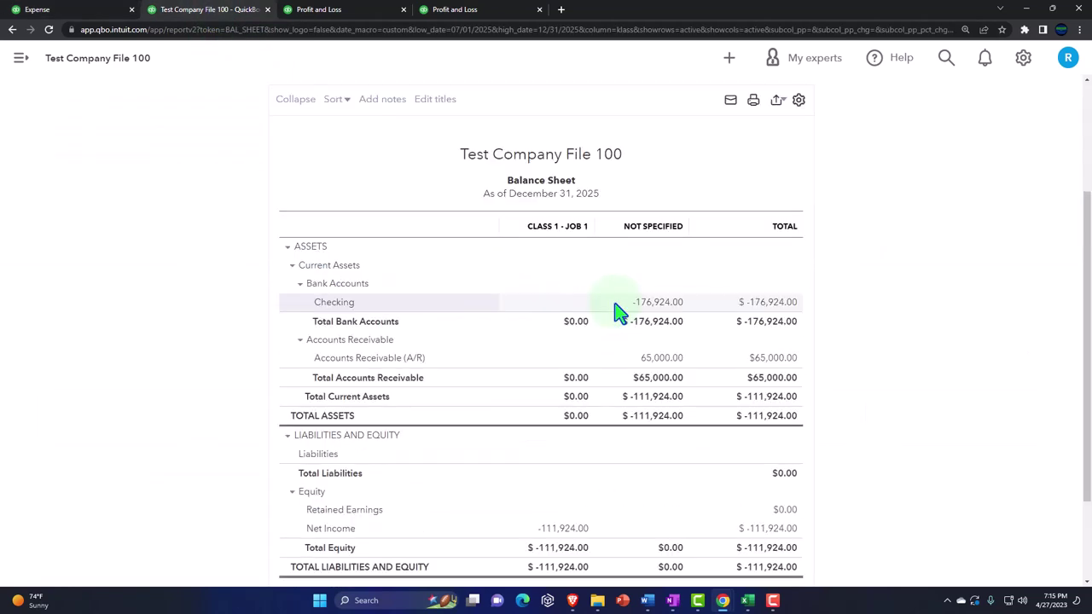
scroll(620, 316, "down", 1)
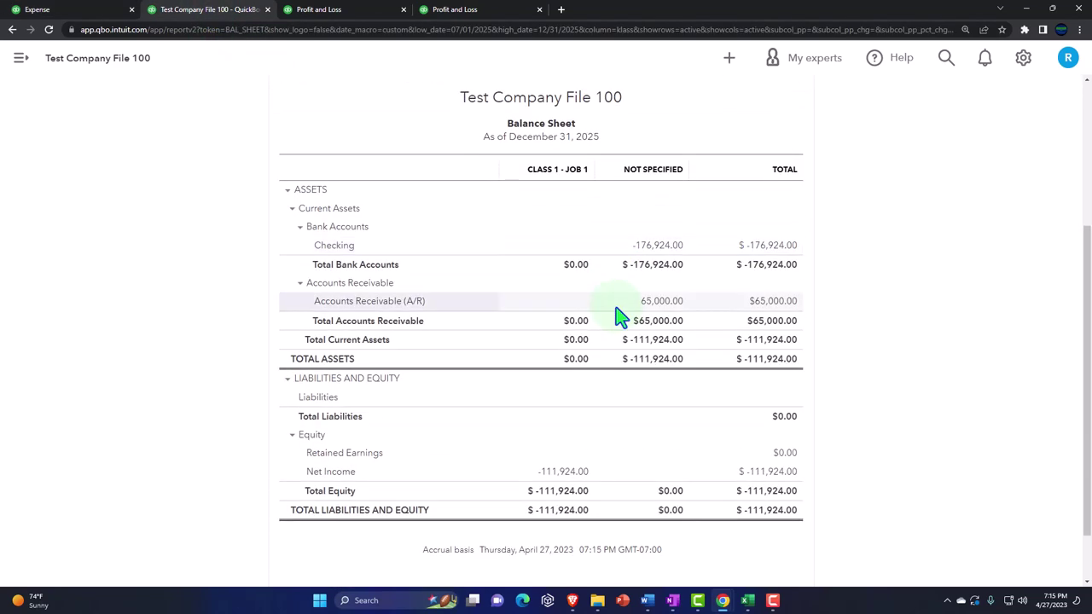
left_click(331, 11)
left_click(647, 143)
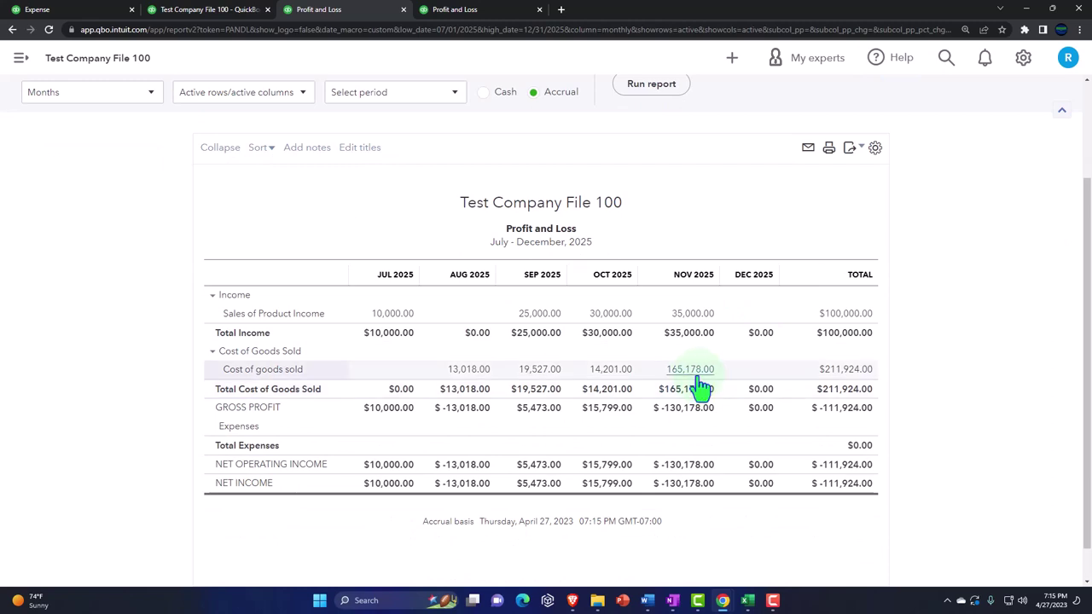
- Open the Labor expense behind November's cost of goods sold, correct the Labor amount to 15,000, and save and close it
left_click(698, 380)
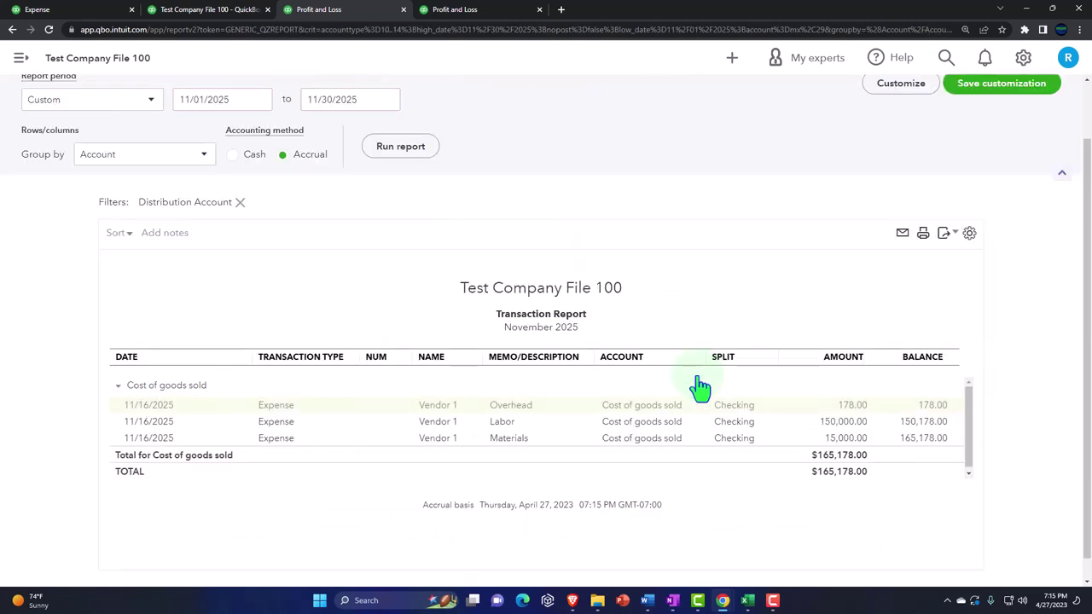
left_click(842, 434)
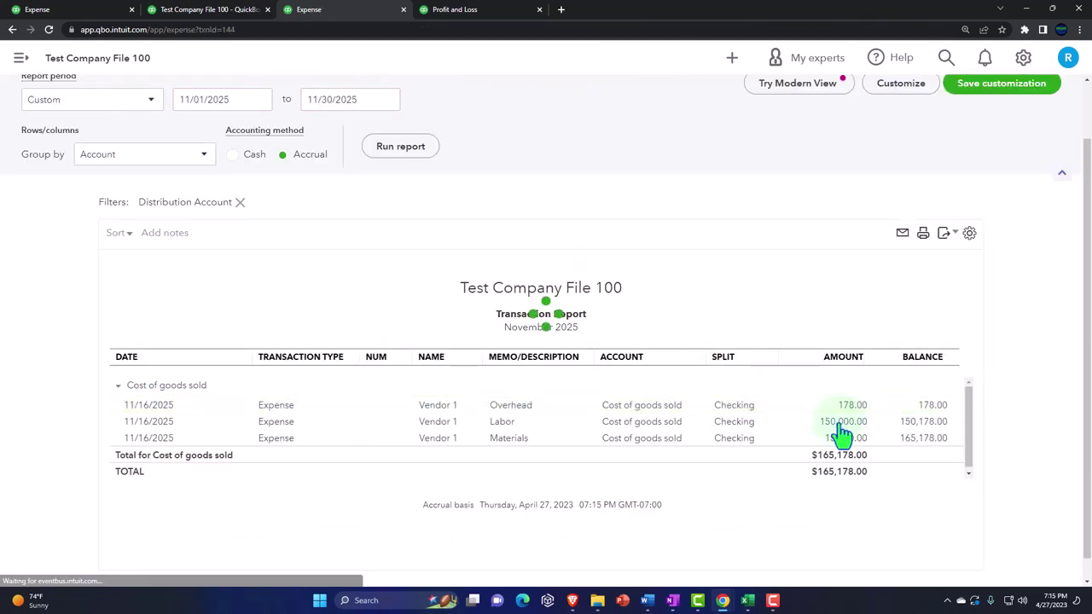
left_click(553, 464)
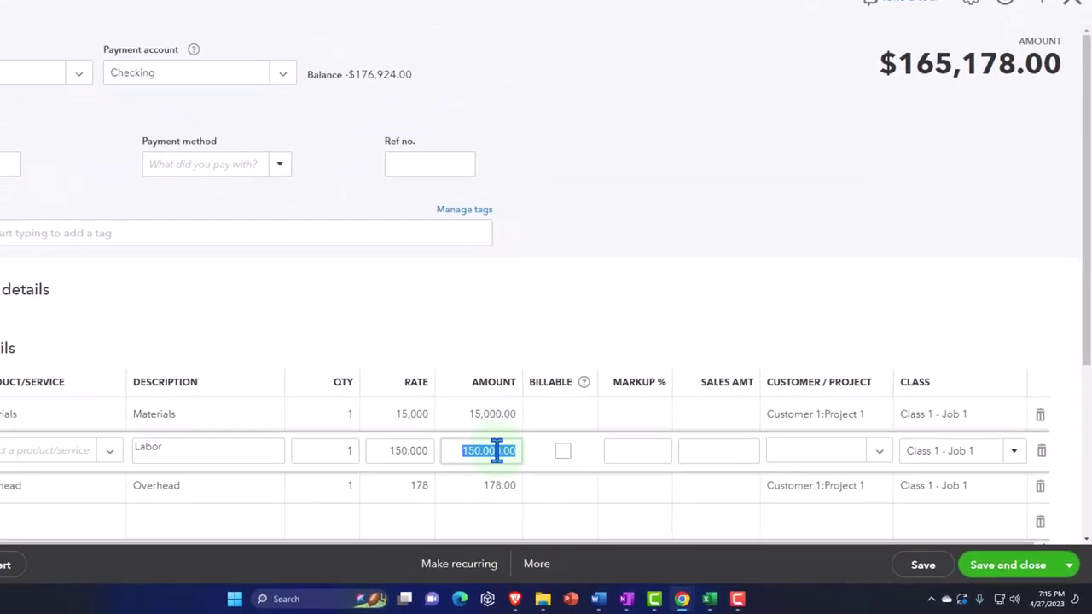
type("15000")
left_click(437, 394)
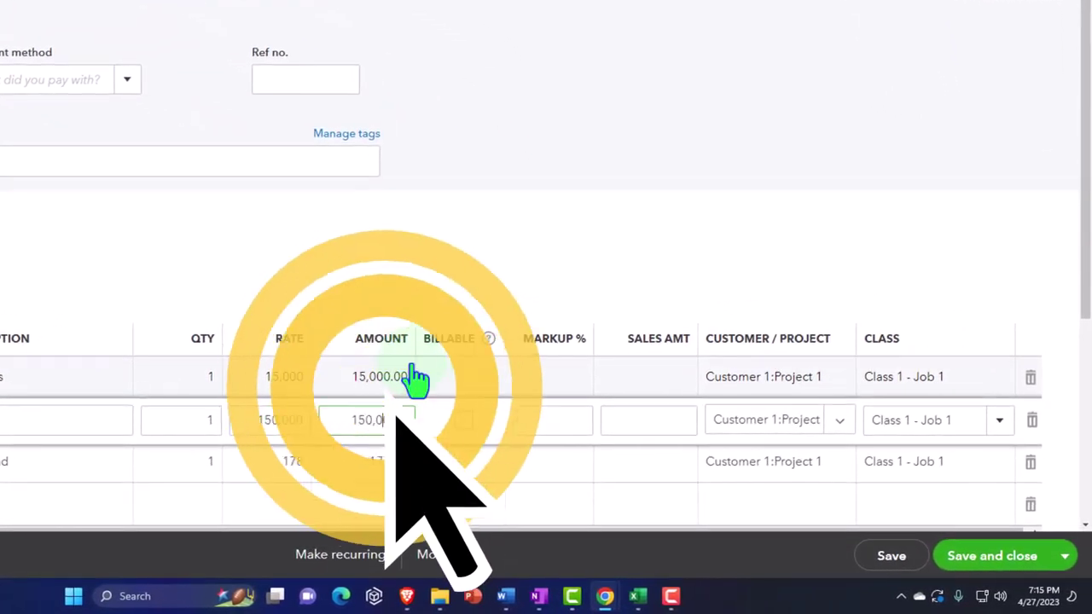
scroll(589, 300, "down", 3)
left_click(756, 422)
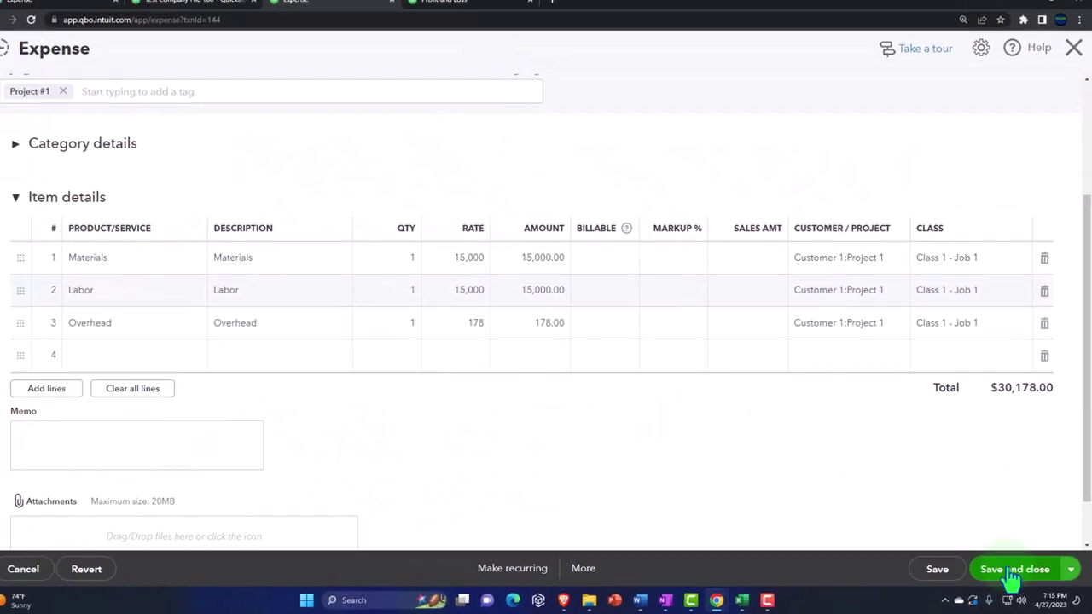
left_click(1016, 570)
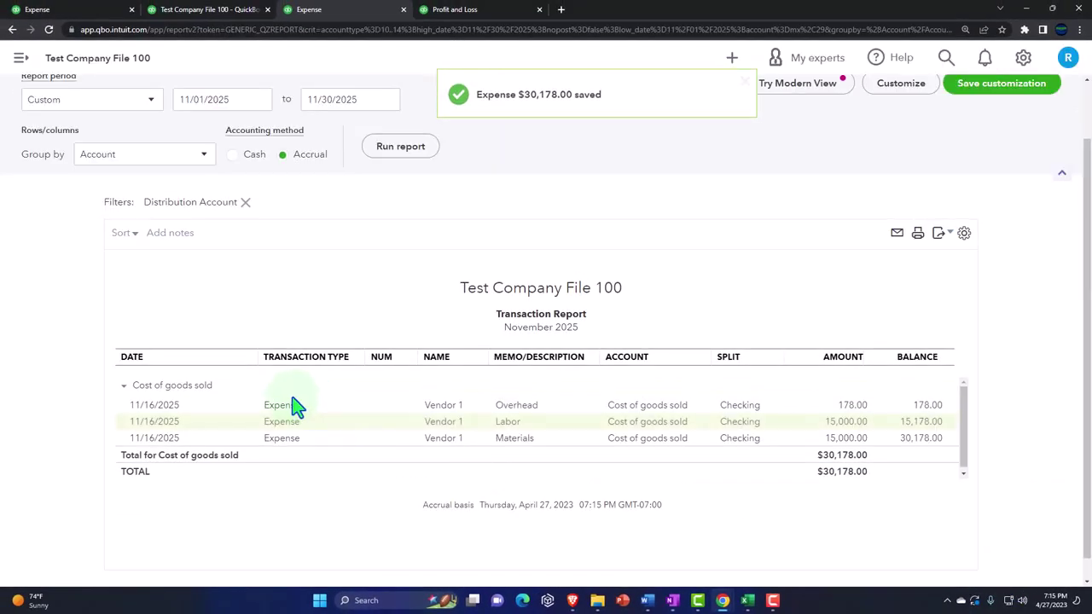
- Return to the monthly Profit and Loss and review November's income, cost of goods sold and net income
left_click(104, 92)
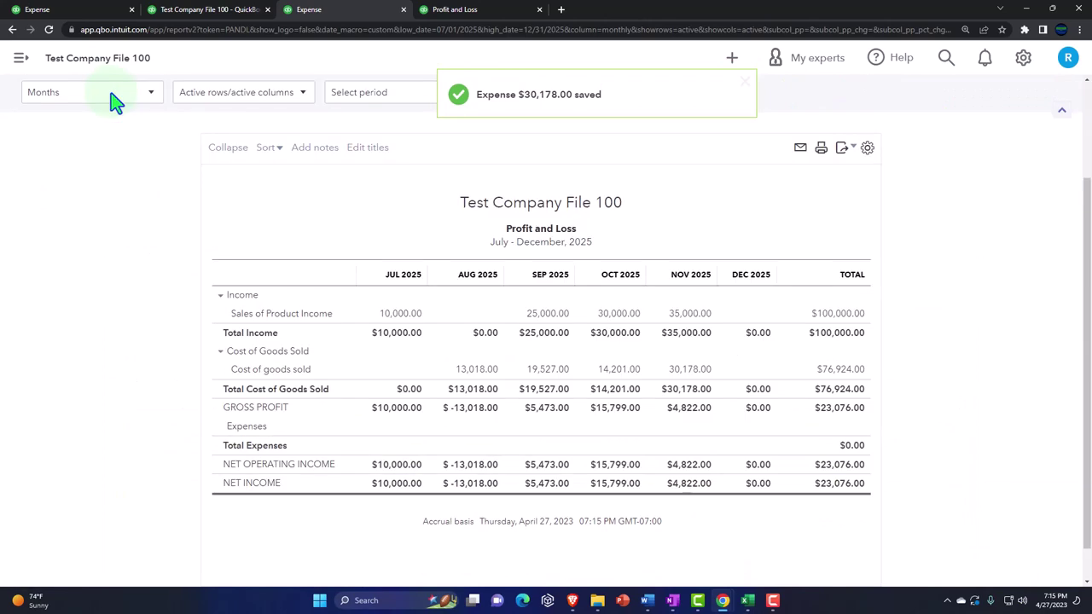
scroll(512, 299, "up", 2)
left_click(678, 227)
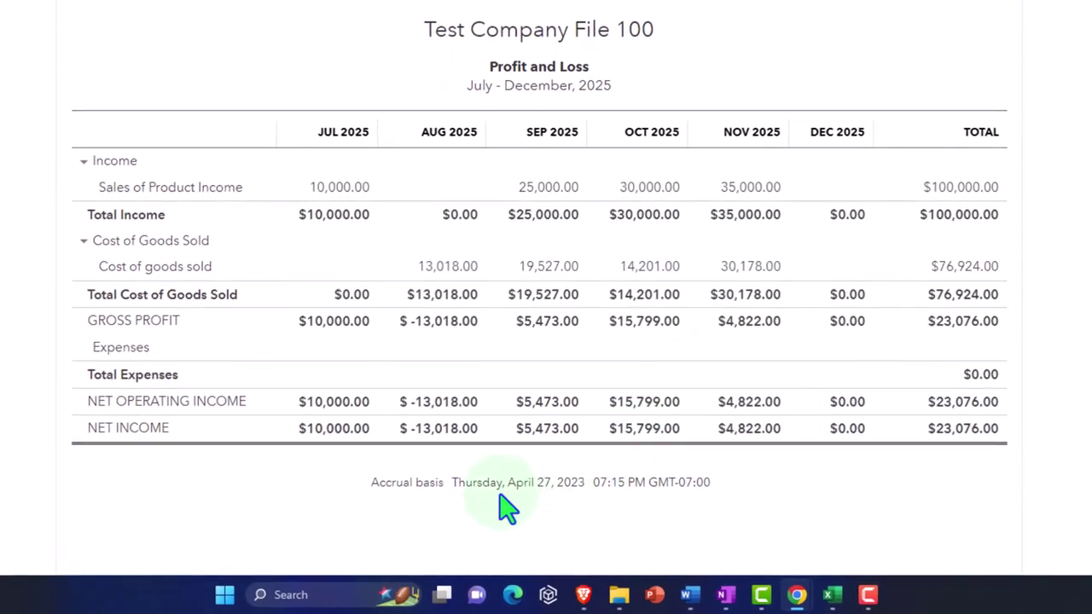
key("ctrl+plus")
scroll(486, 444, "down", 1)
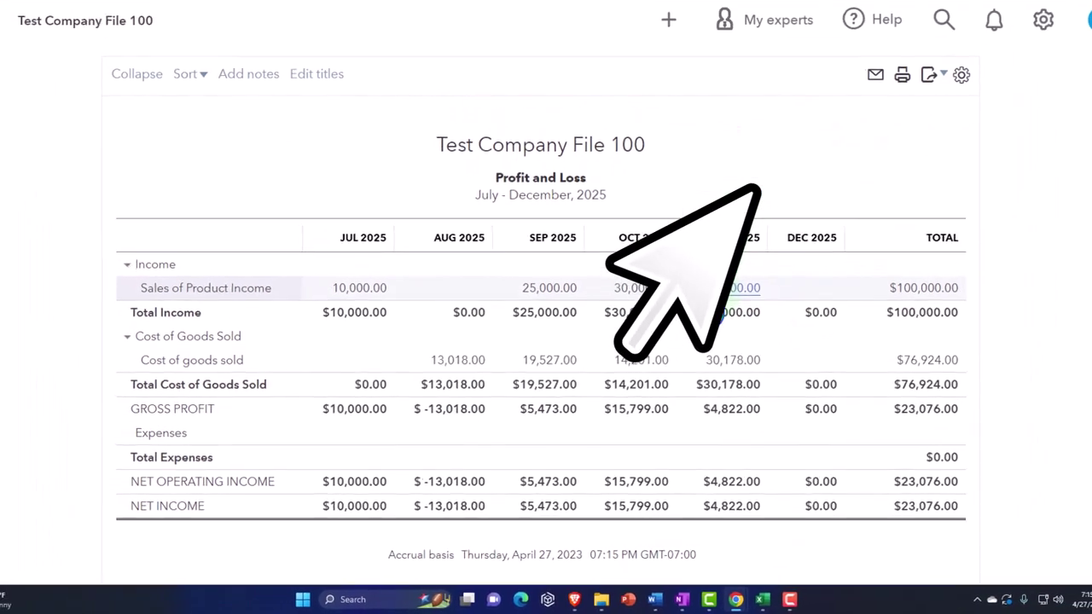
- Rerun the by-class Profit and Loss and review Job 1's income, cost of goods sold and net income
left_click(471, 10)
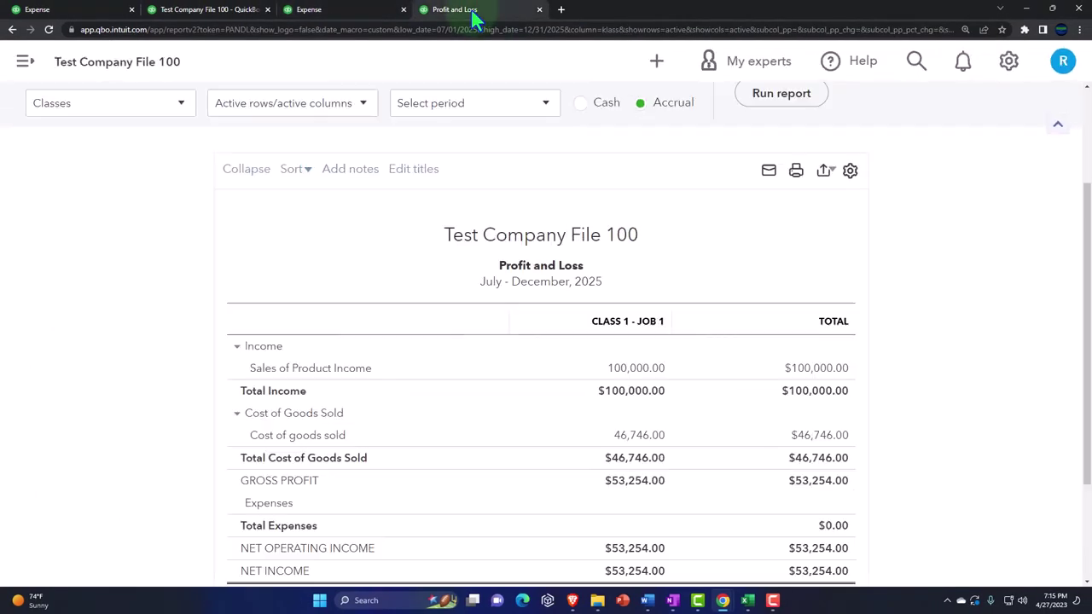
left_click(774, 85)
scroll(914, 244, "down", 3)
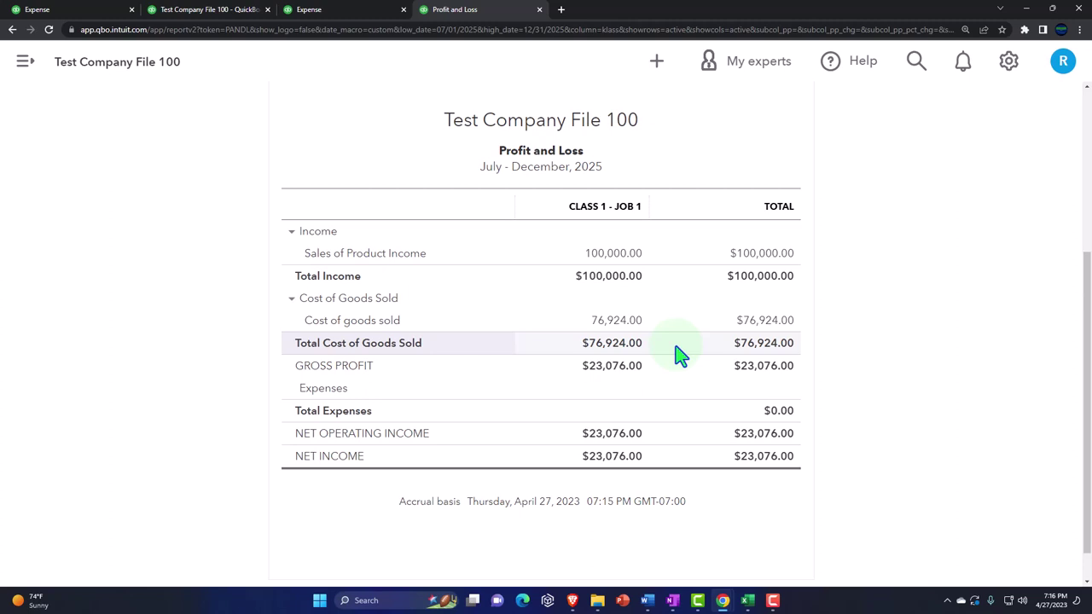
- Rerun the by-class Balance Sheet and review the checking and accounts receivable balances
left_click(227, 12)
scroll(623, 297, "up", 2)
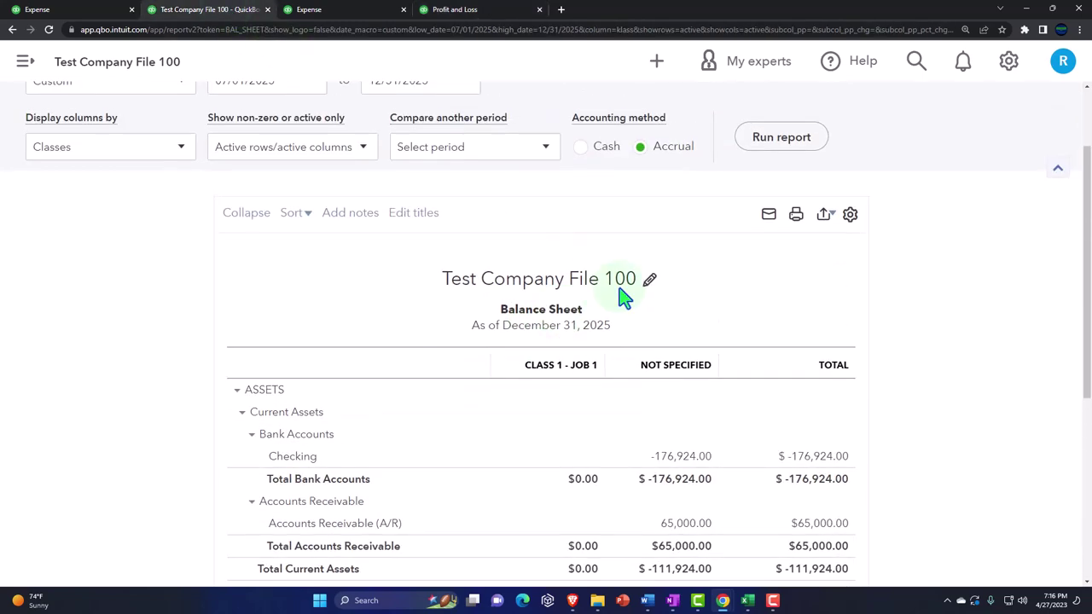
left_click(762, 145)
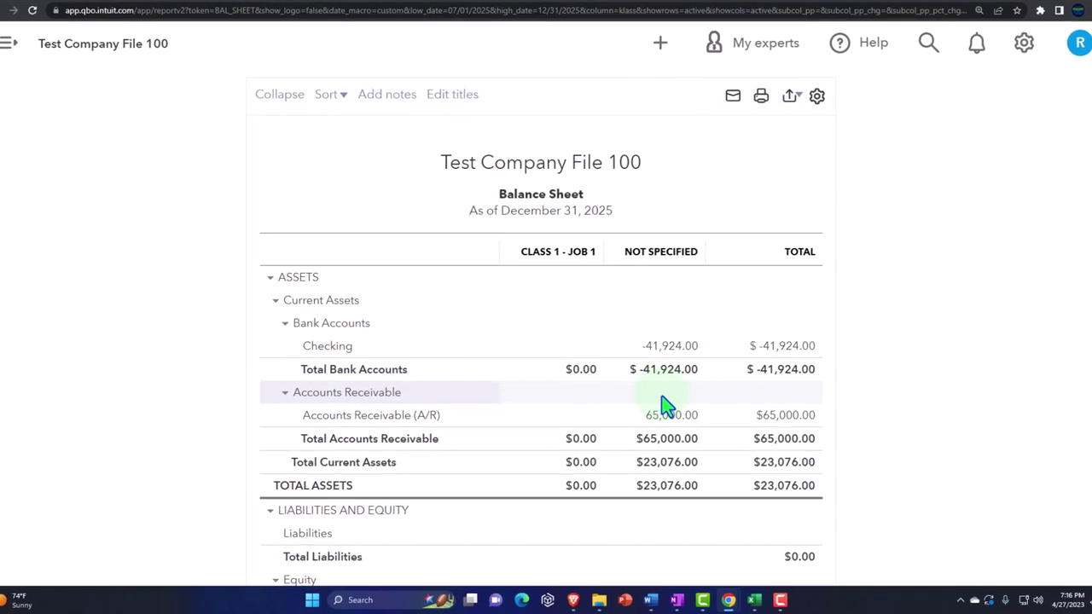
left_click(673, 416)
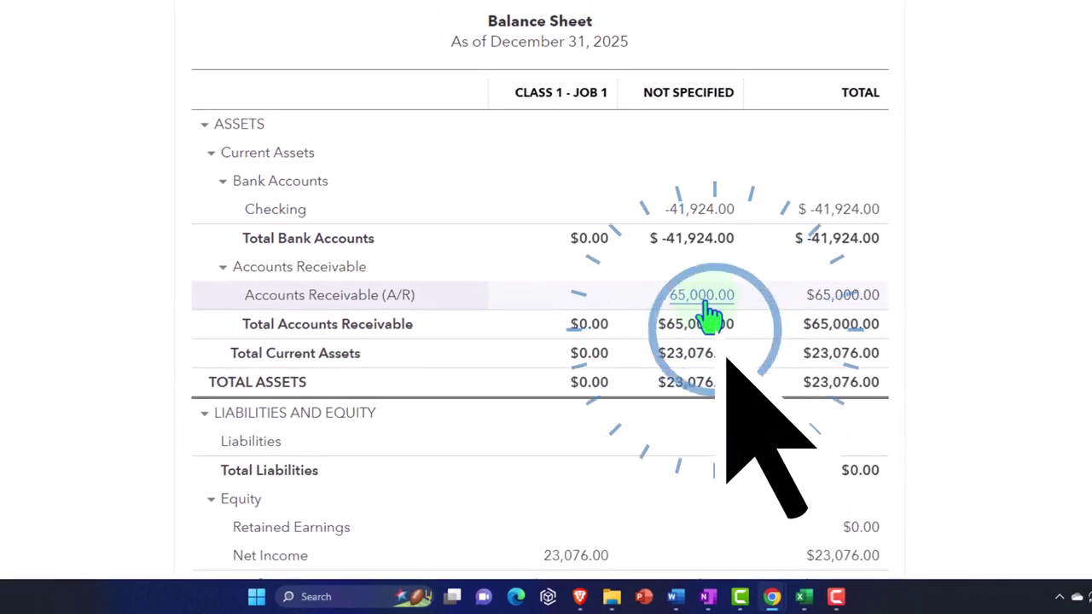
- Receive a payment for Project 1 covering open invoices 1057 and 1058 in full, and save and close it
left_click(94, 12)
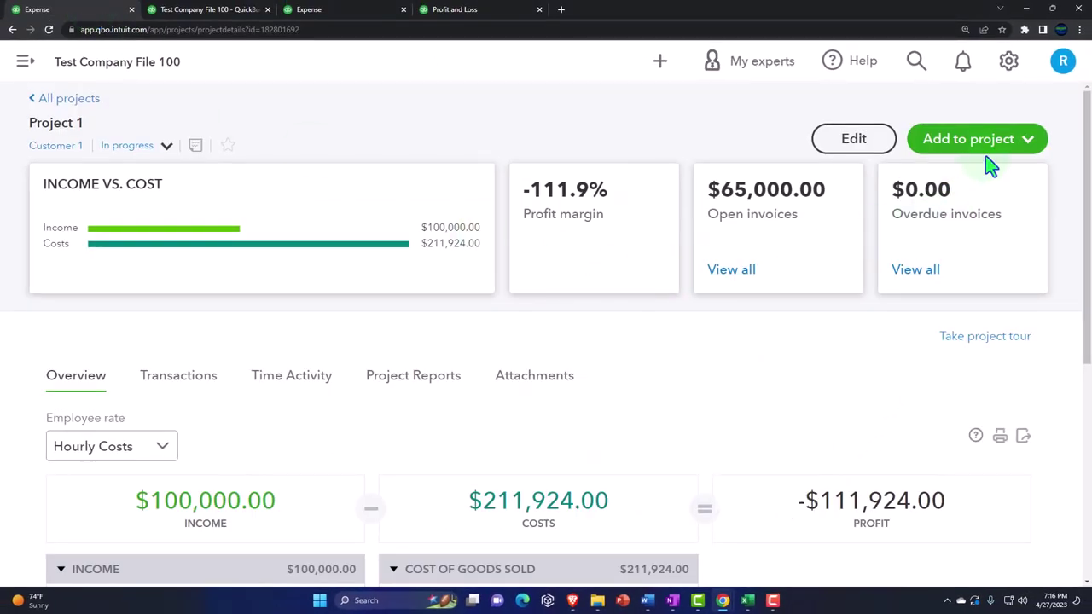
left_click(1032, 143)
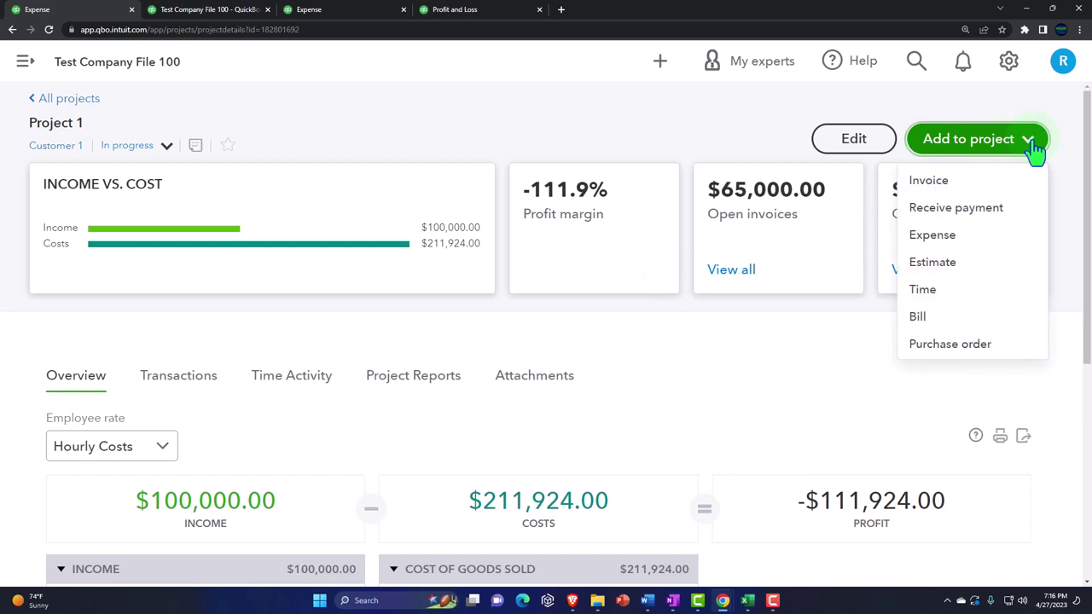
left_click(981, 215)
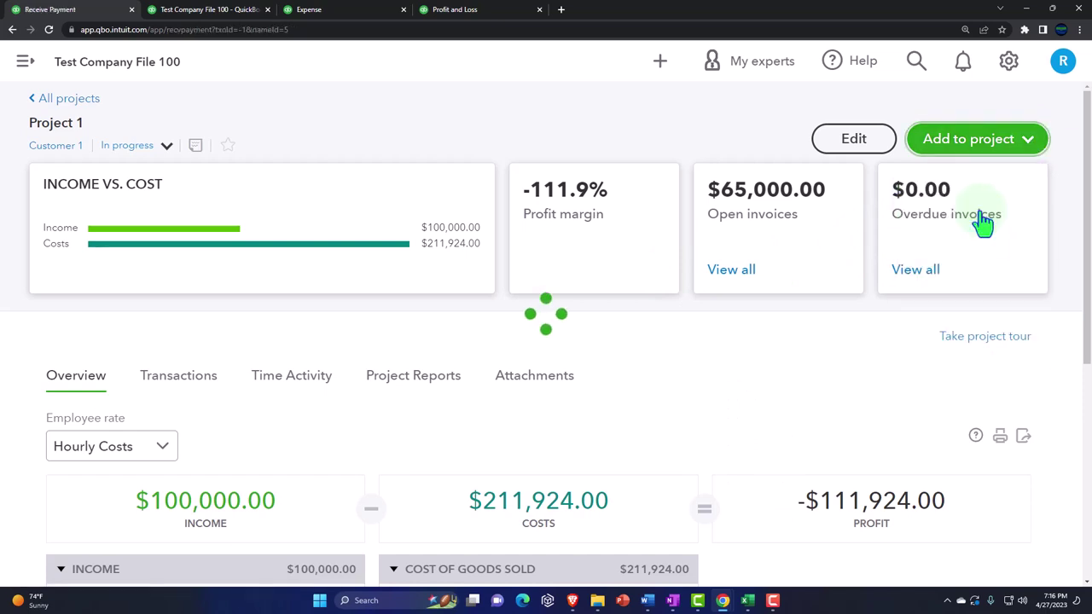
scroll(278, 239, "down", 1)
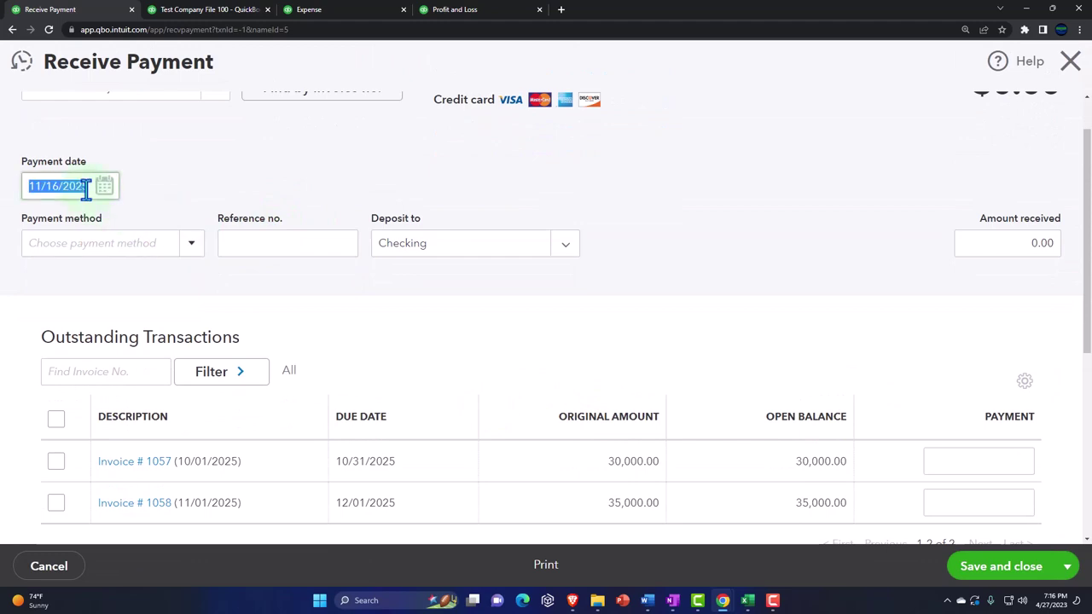
scroll(171, 256, "down", 2)
left_click(57, 345)
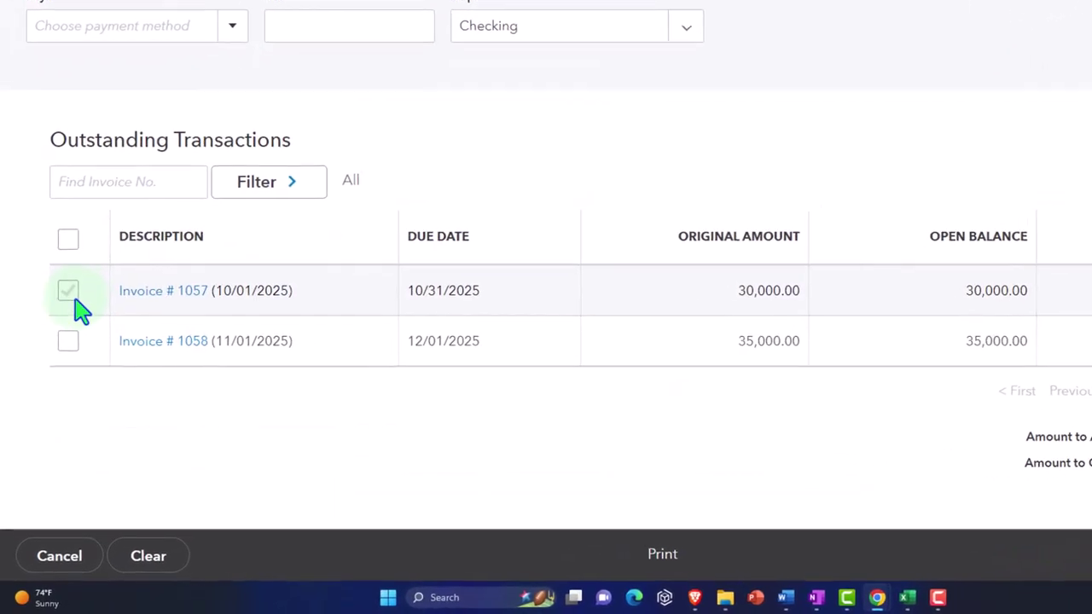
left_click(75, 316)
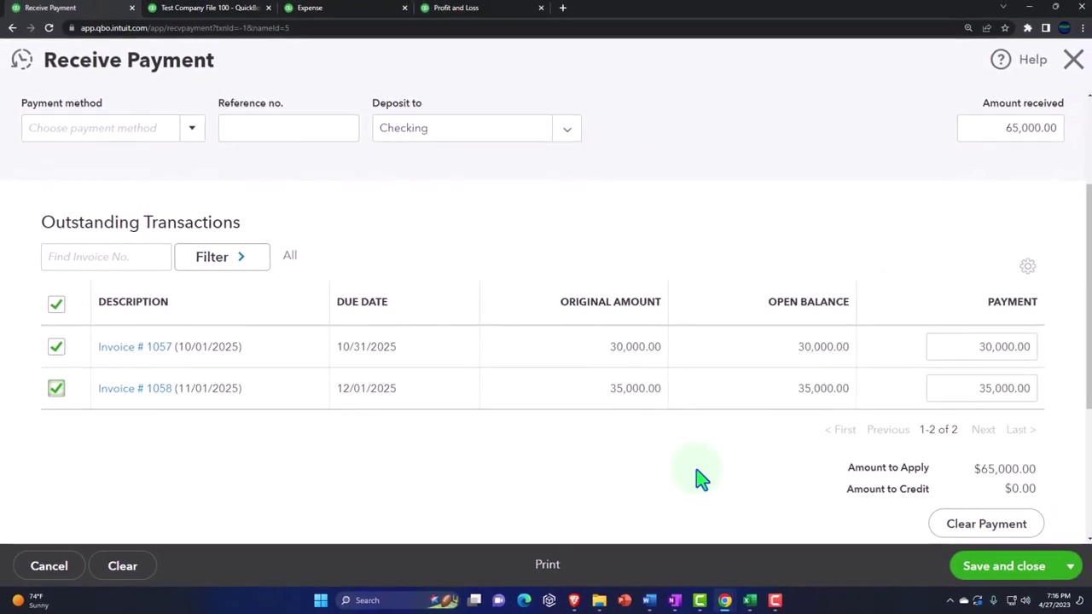
left_click(987, 581)
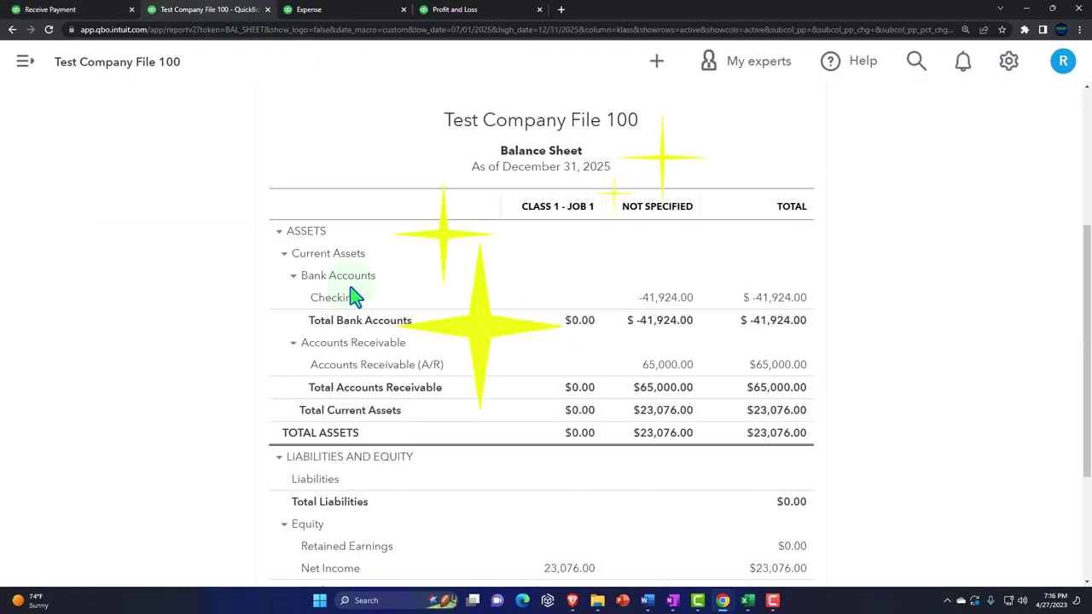
- Rerun the by-class Balance Sheet to check how the received payment affects checking and accounts receivable
scroll(383, 362, "up", 1)
scroll(654, 208, "up", 1)
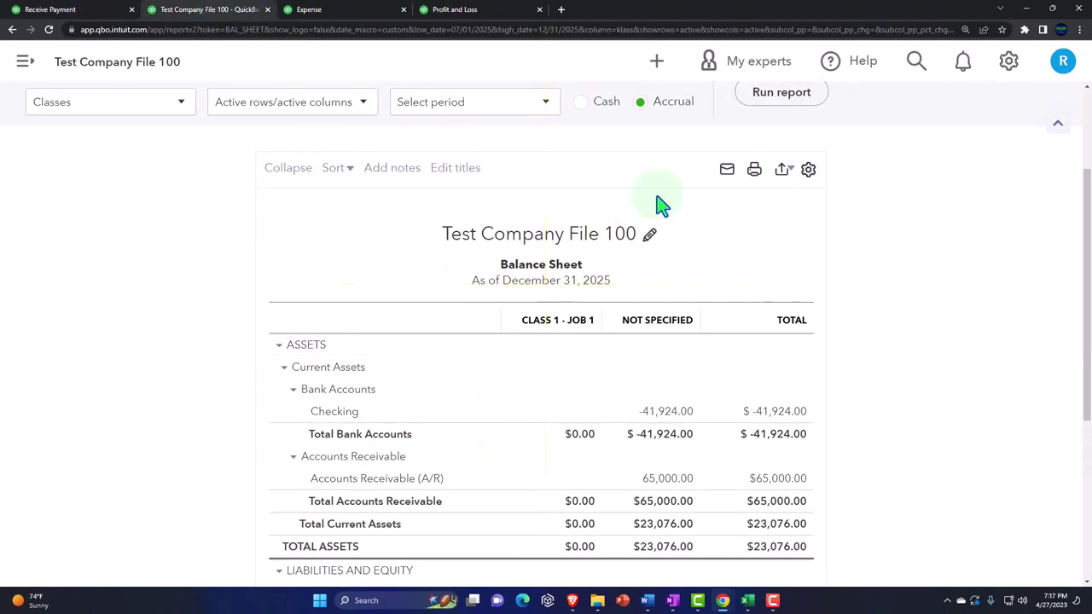
left_click(763, 100)
scroll(772, 412, "down", 3)
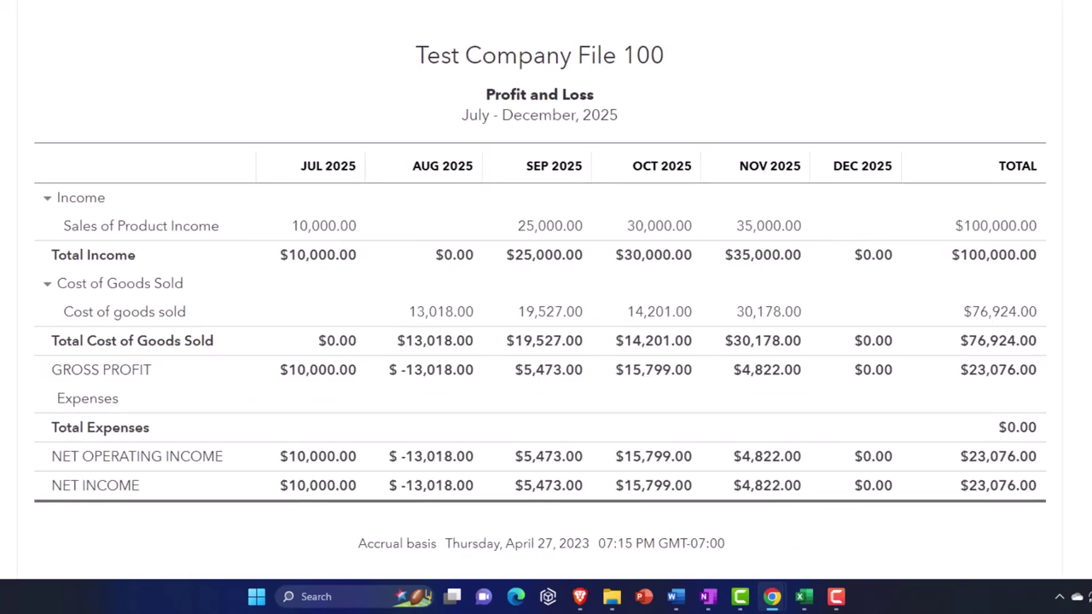
- Review the July to December monthly Profit and Loss, and rerun the Profit and Loss by class
scroll(597, 214, "up", 2)
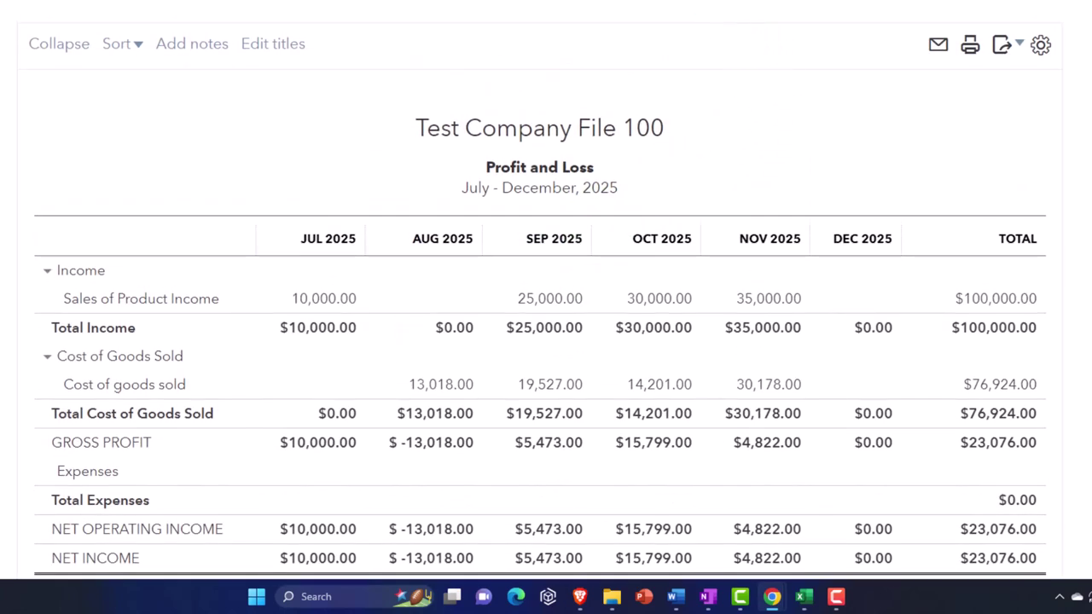
scroll(807, 187, "down", 1)
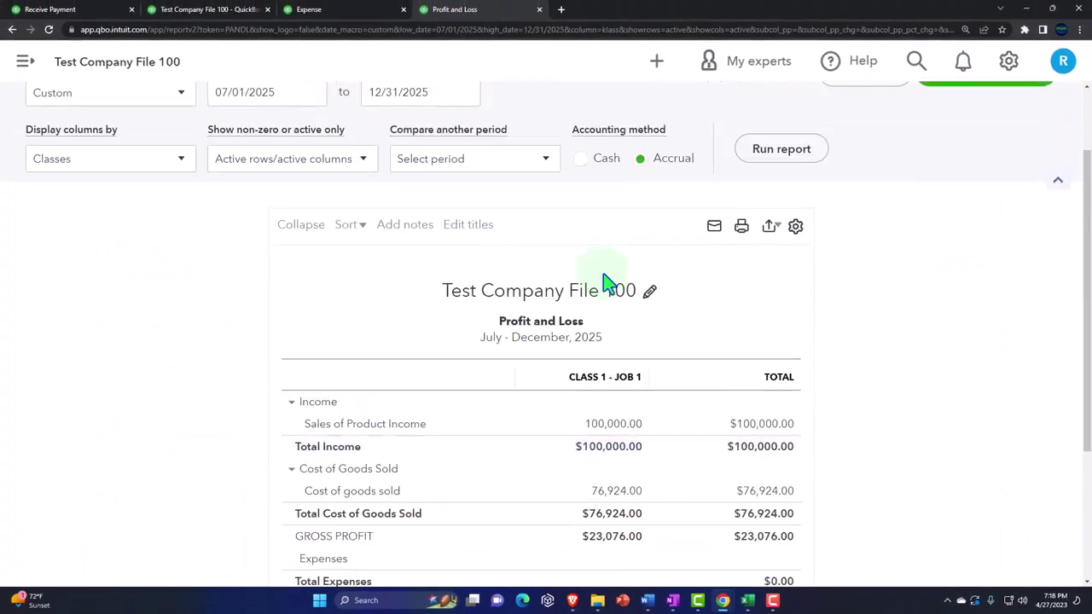
left_click(793, 154)
scroll(739, 390, "down", 1)
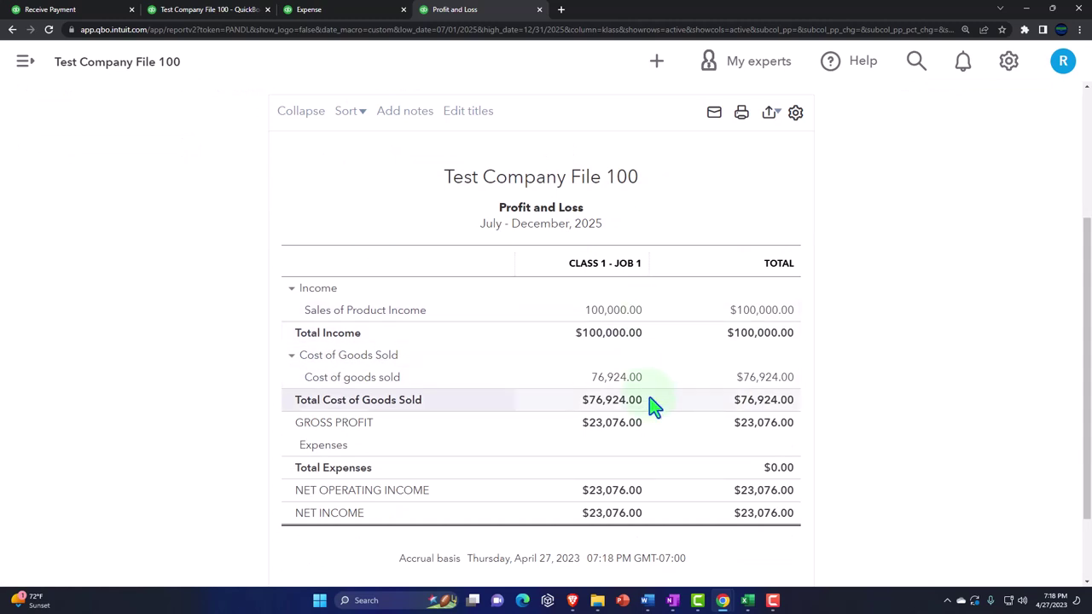
- Review Project 1's income, costs and profit overview, and open its Project profitability report
left_click(97, 17)
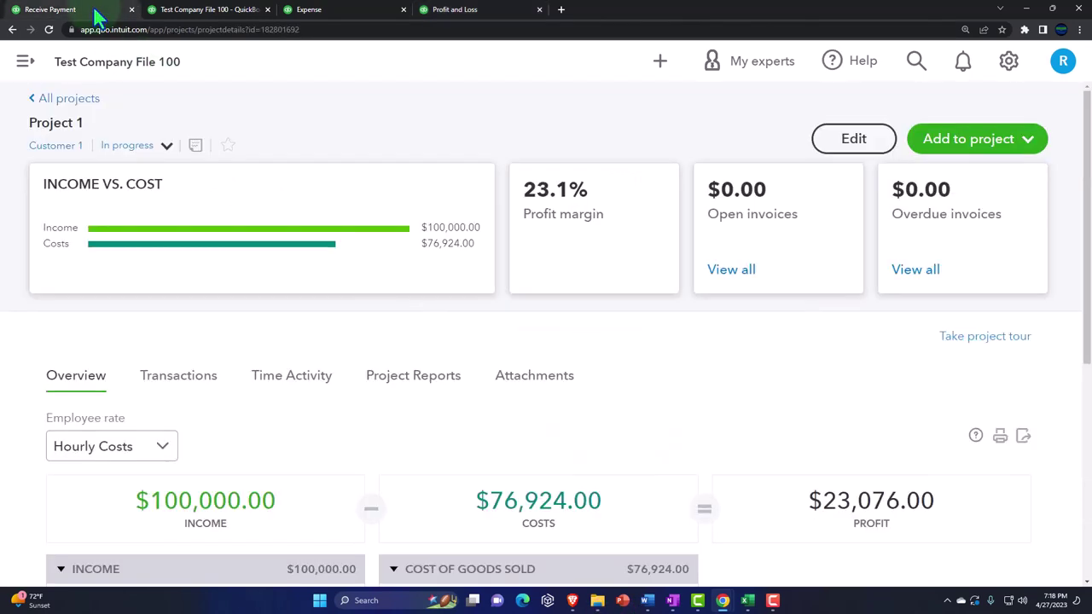
scroll(304, 430, "down", 1)
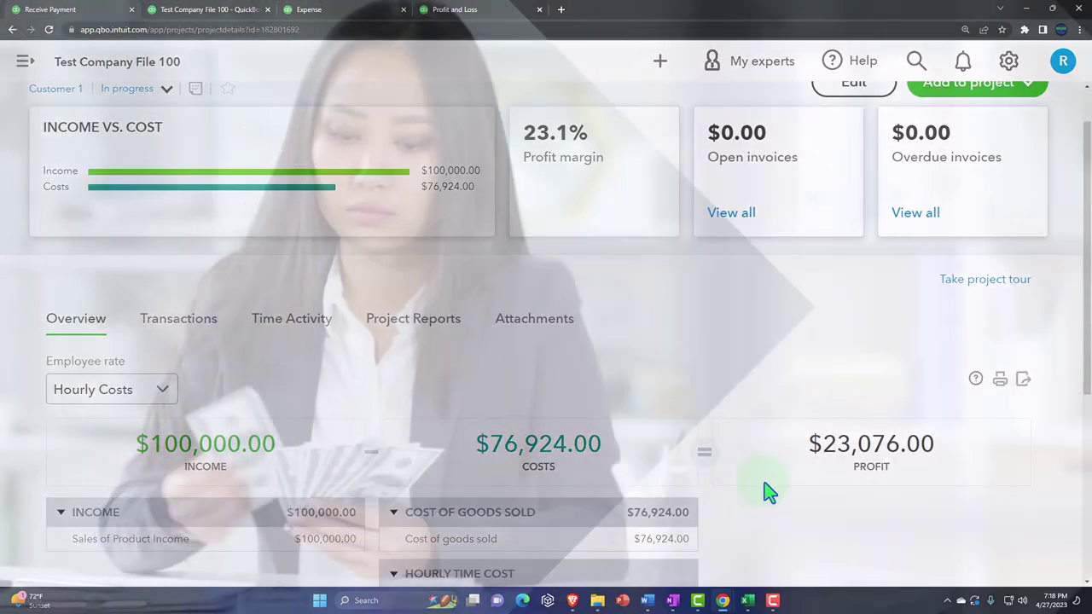
scroll(767, 490, "down", 1)
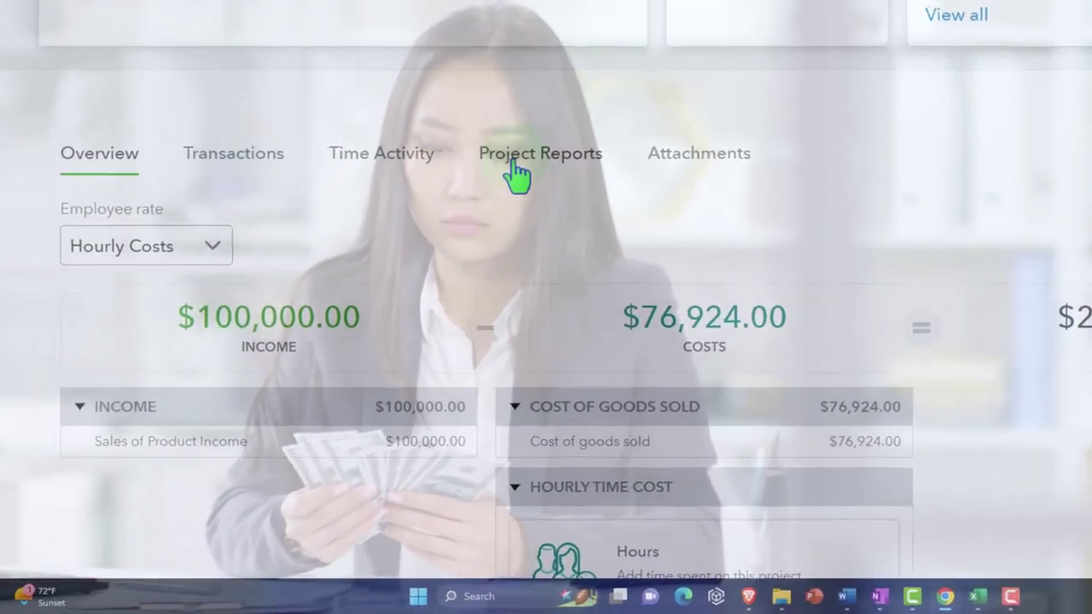
left_click(451, 219)
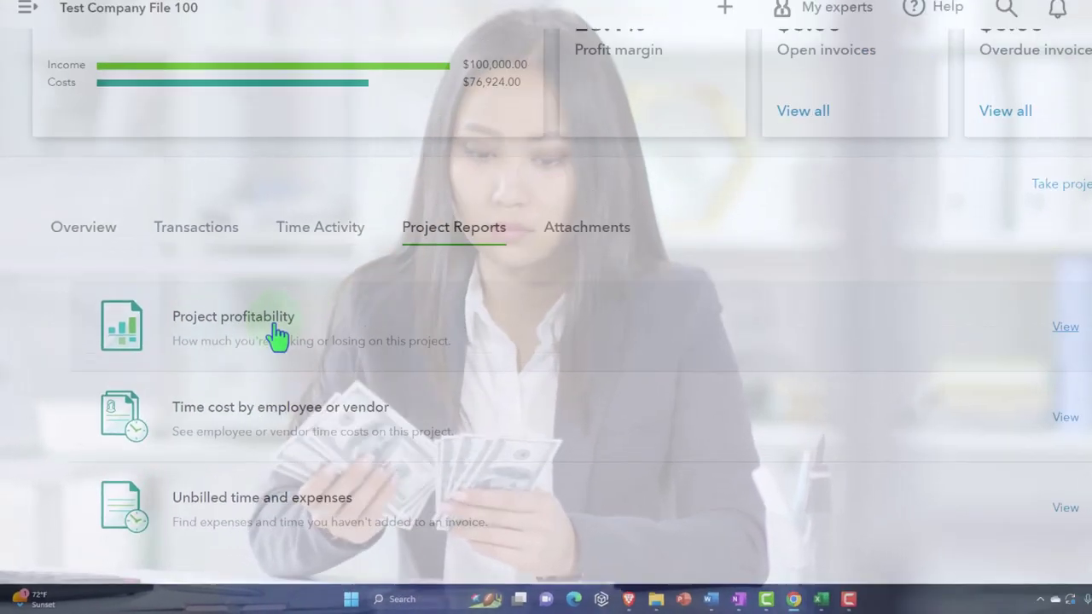
left_click(271, 324)
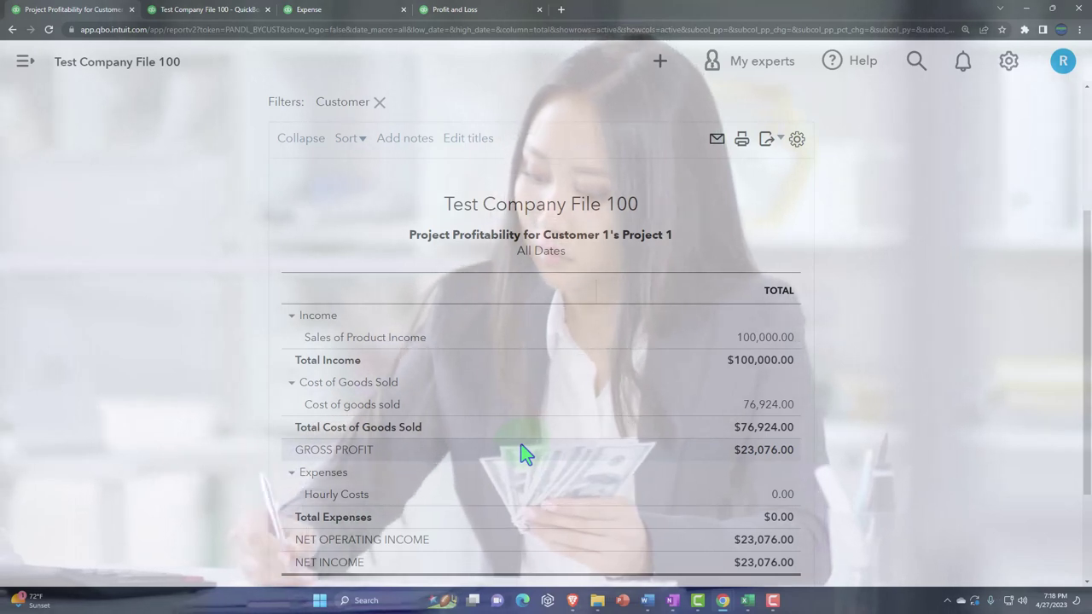
scroll(520, 454, "down", 1)
- Compare the by-class Profit and Loss with Project 1's profitability report
left_click(464, 11)
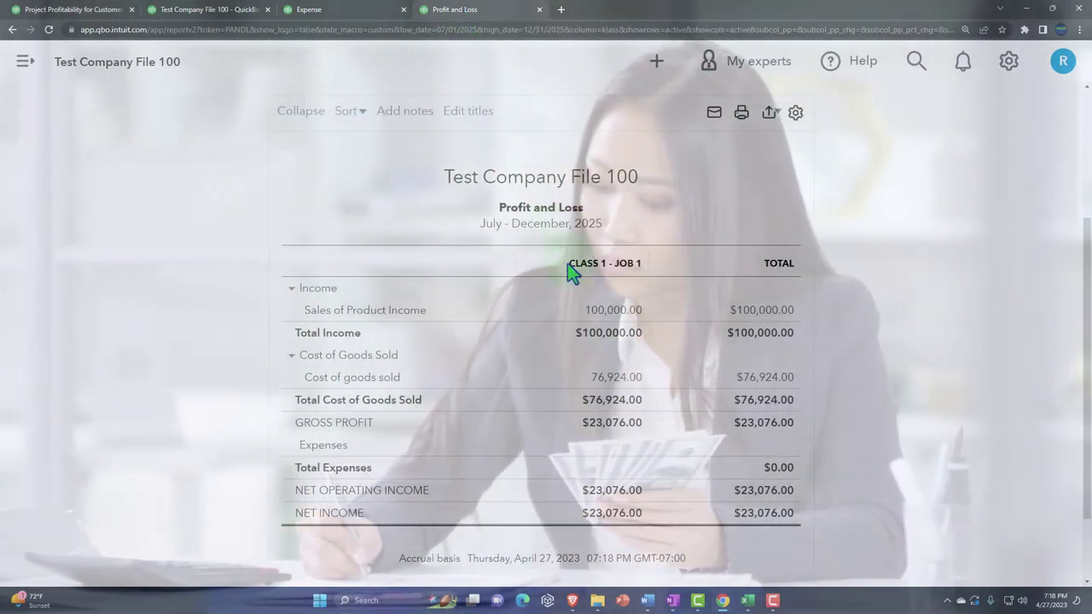
left_click(115, 12)
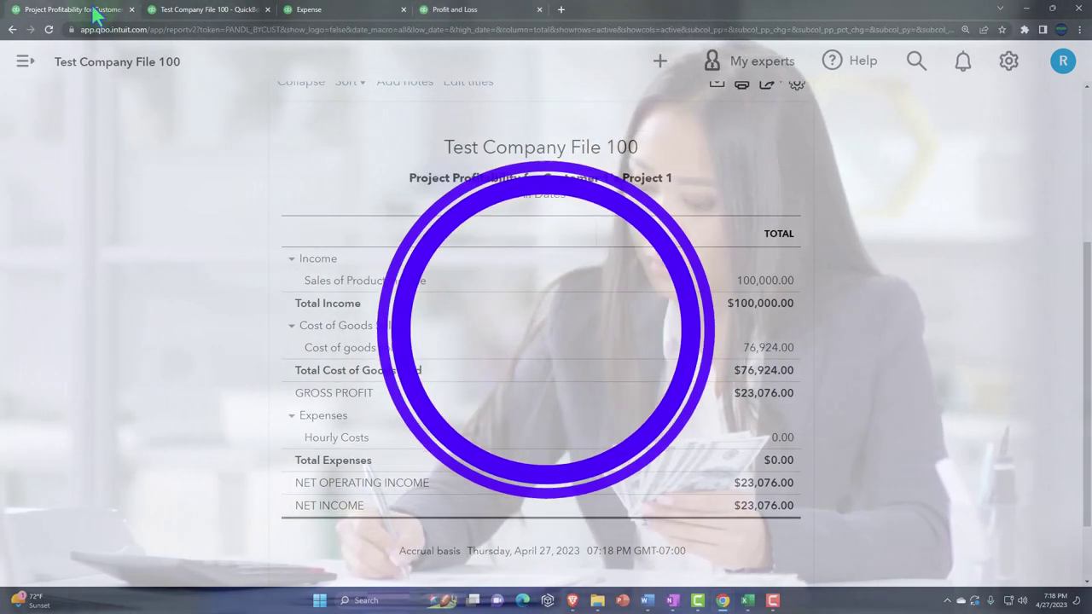
left_click(461, 10)
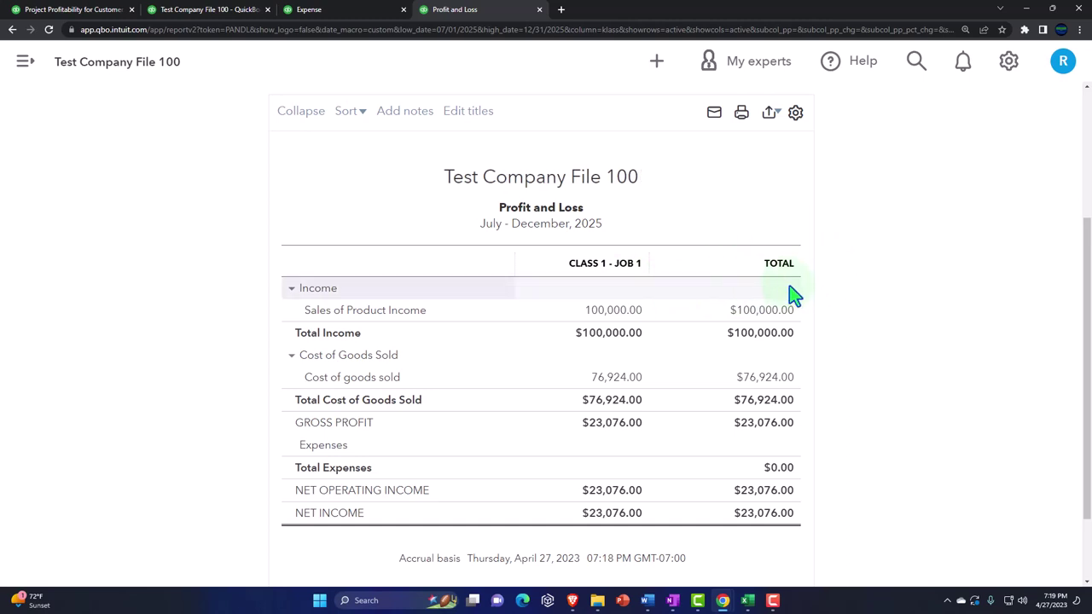
left_click(85, 11)
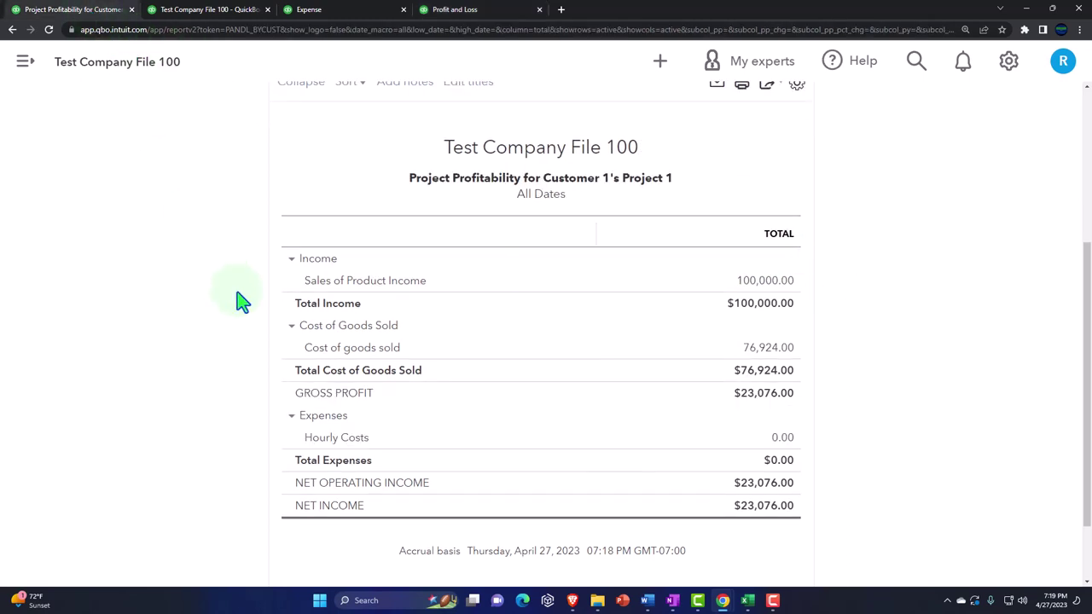
- Duplicate the by-class Profit and Loss browser tab and open the Project Profitability Summary report in the copy
left_click(455, 10)
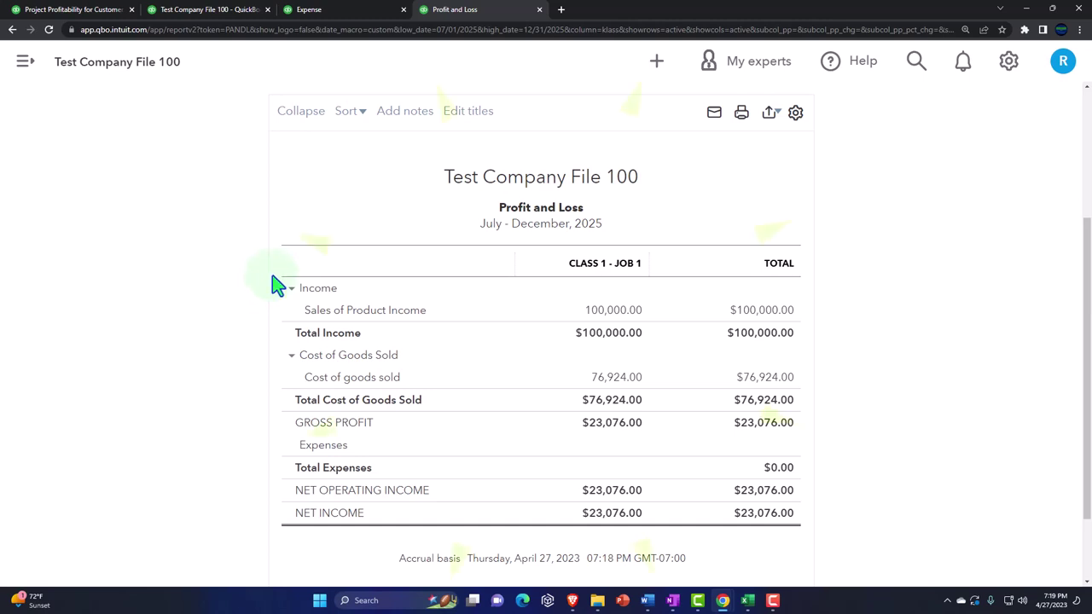
right_click(487, 18)
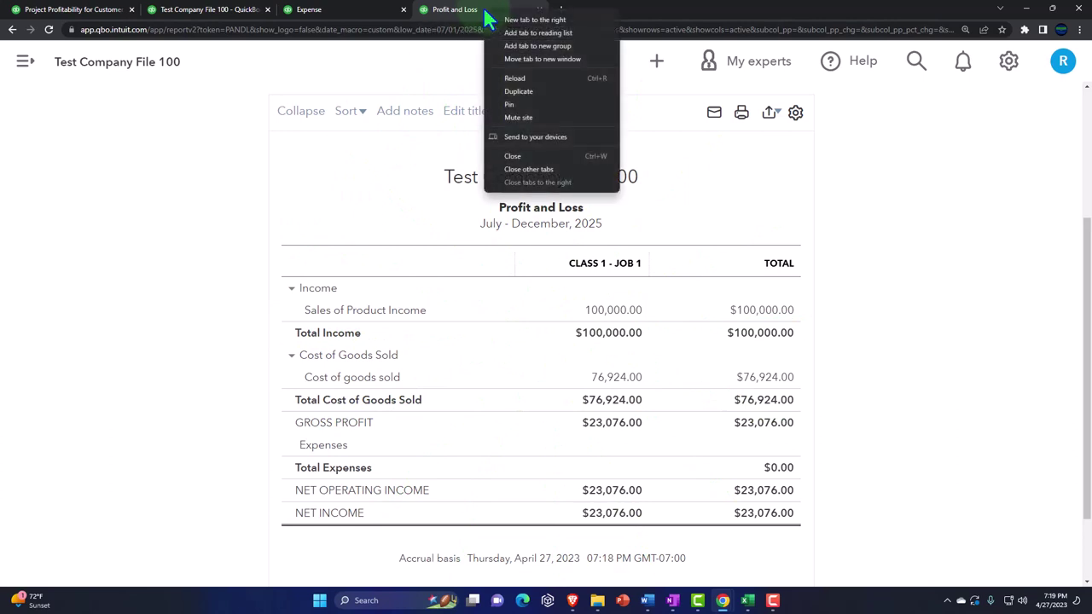
left_click(516, 92)
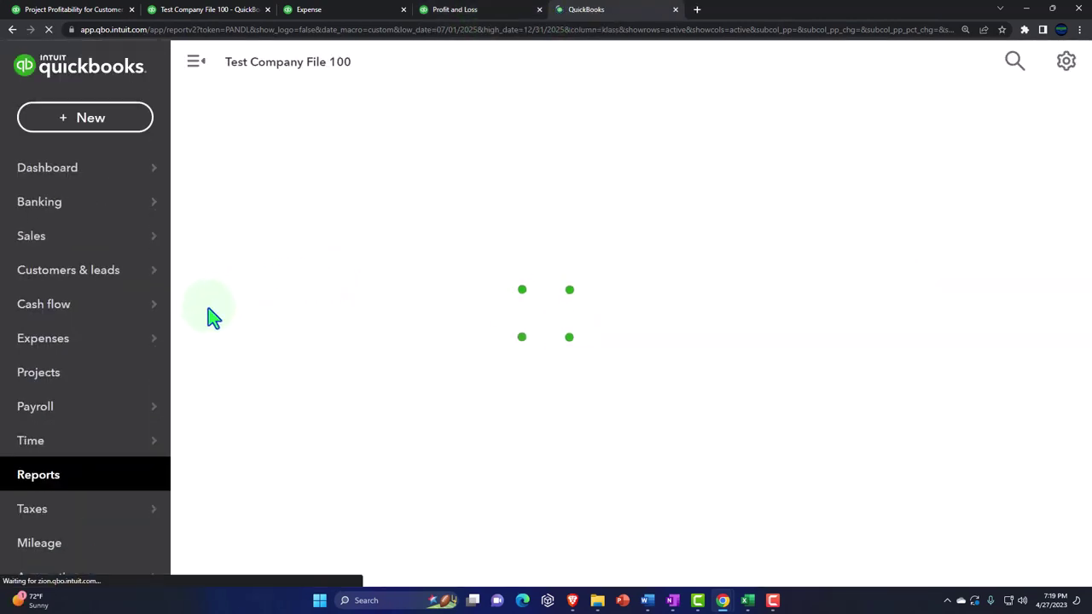
left_click(43, 483)
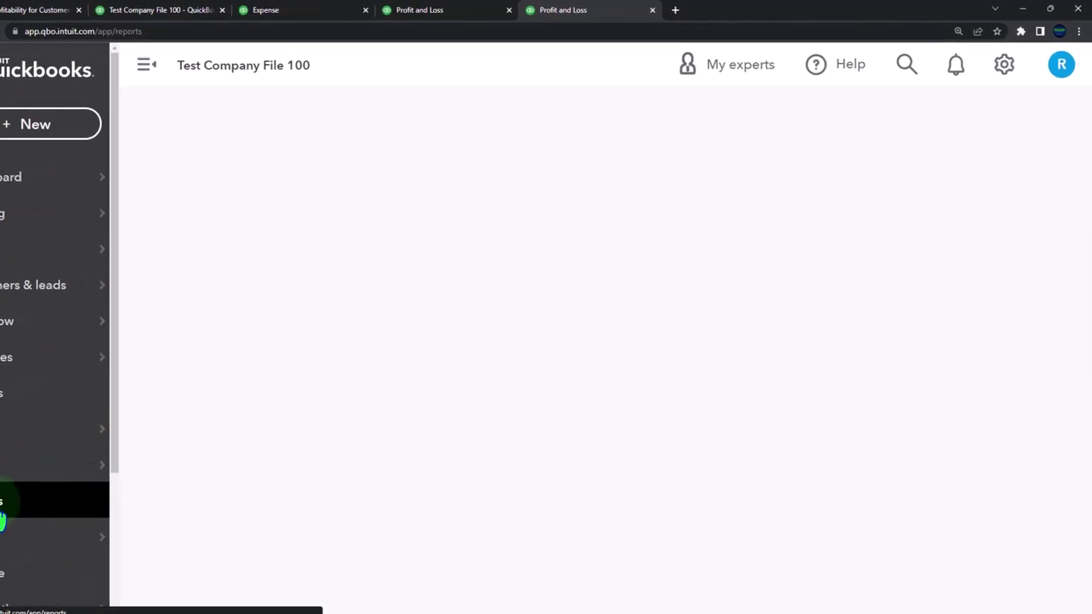
left_click(809, 188)
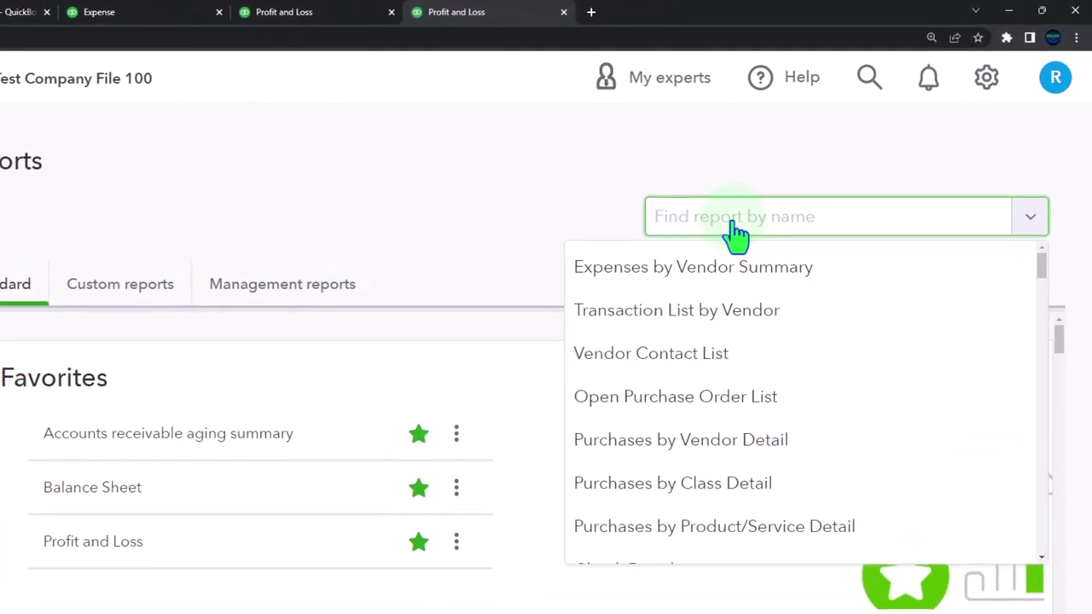
type("pro")
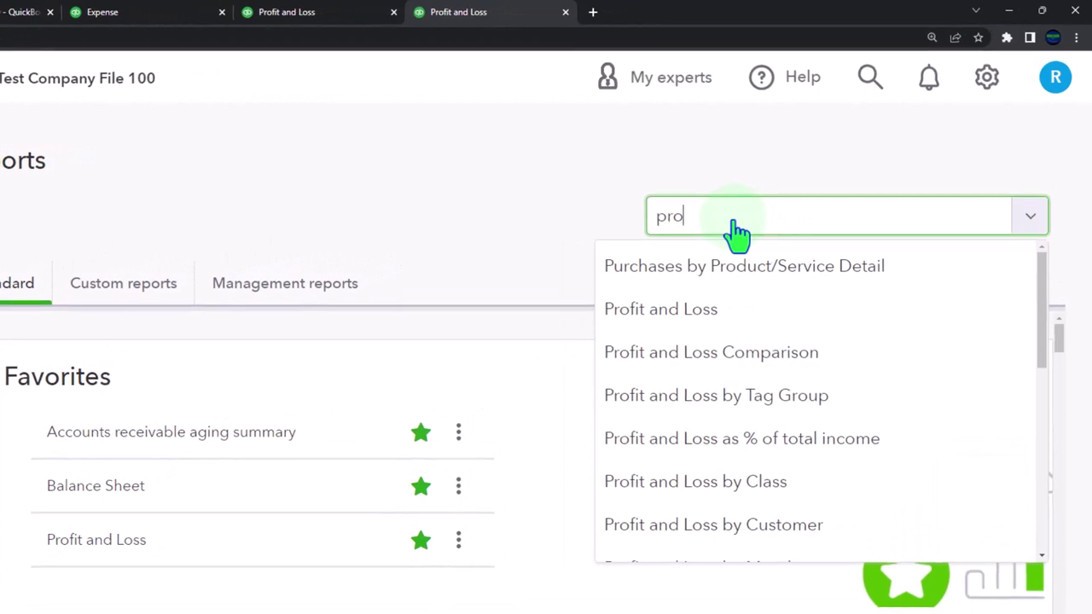
type("j")
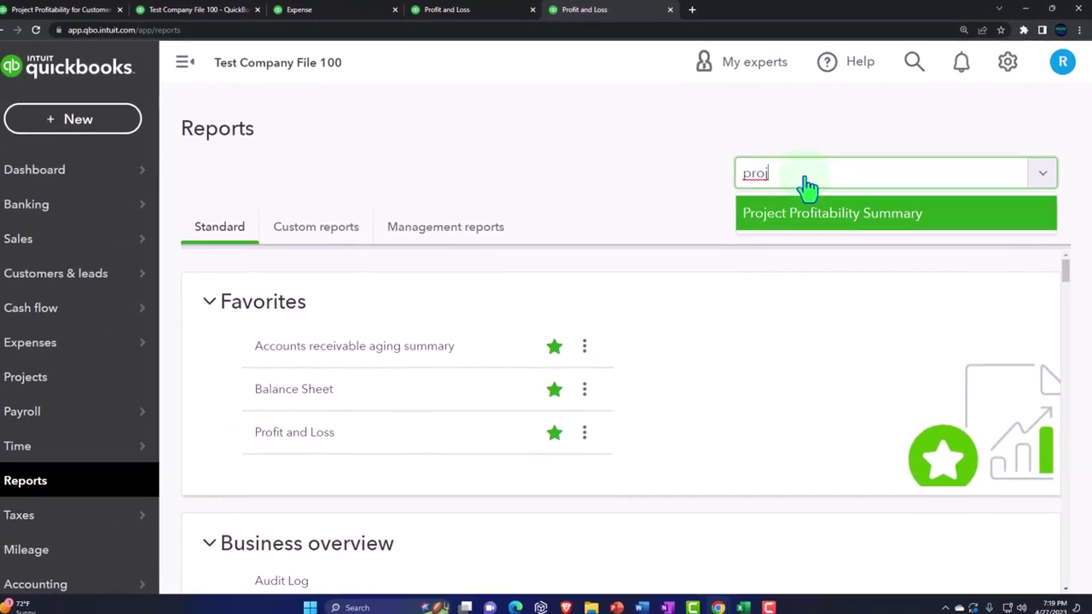
left_click(815, 224)
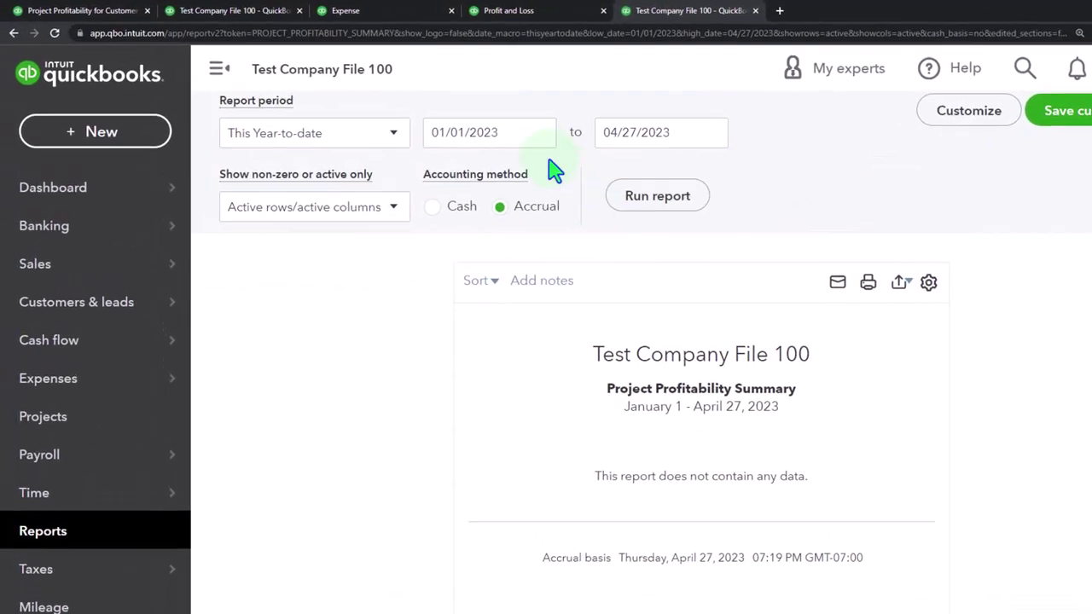
- Run the Project Profitability Summary for 01/01/2025 to 12/31/2025, review it at full width, and return to the monthly Profit and Loss
left_click(449, 124)
type("0")
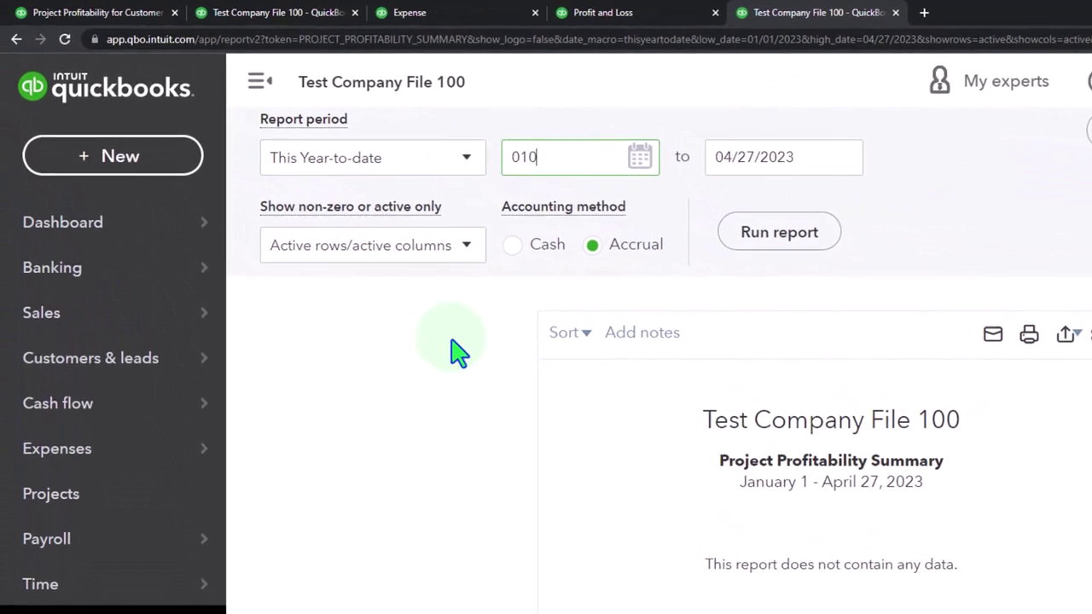
type("1/01/2025")
key("Tab")
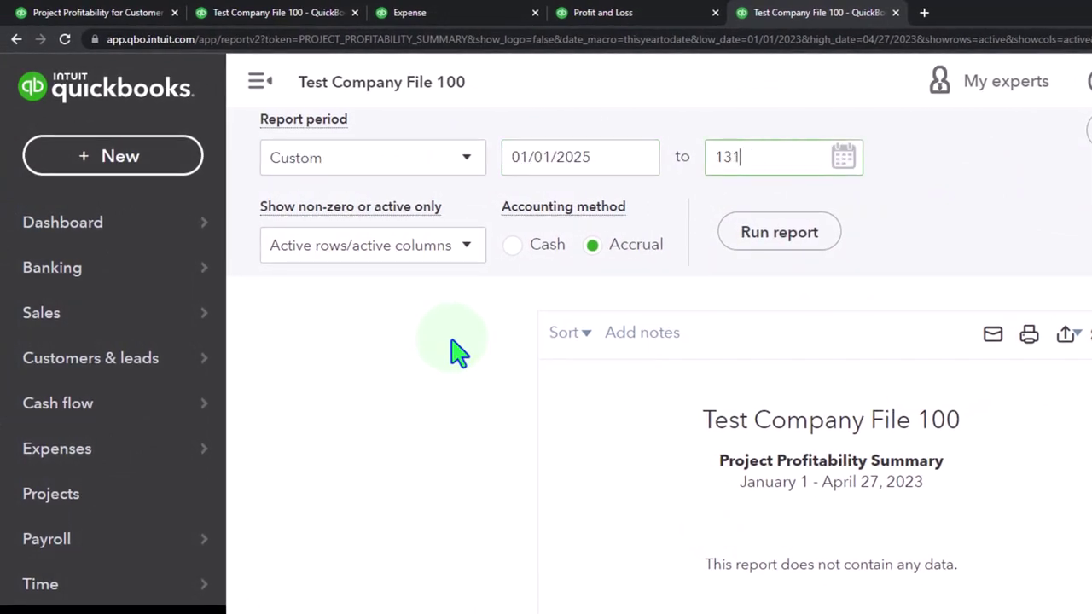
key("BackSpace")
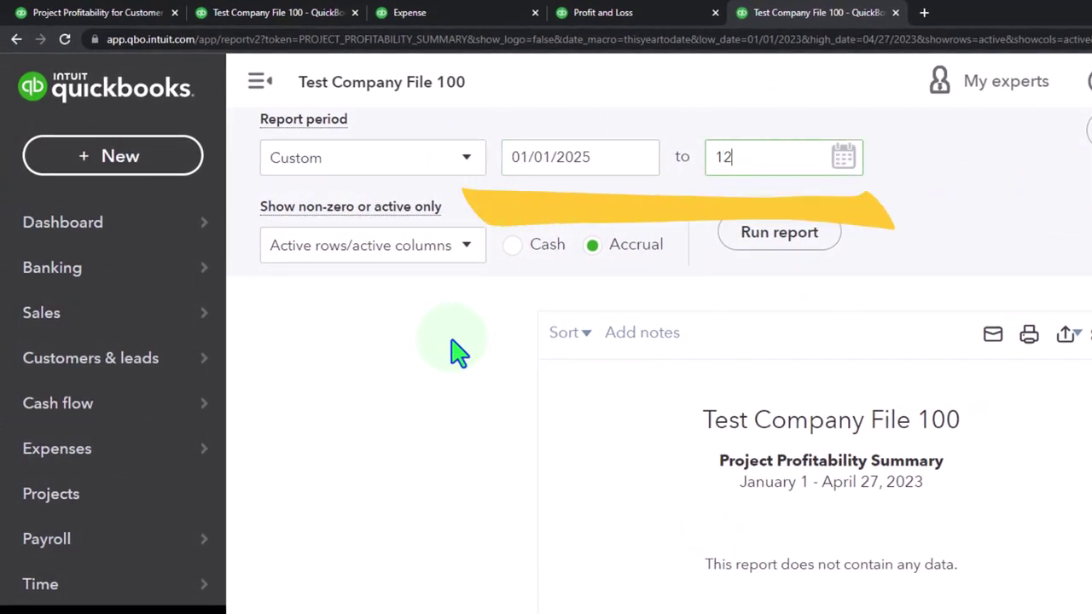
type("12/31/2025")
left_click(779, 232)
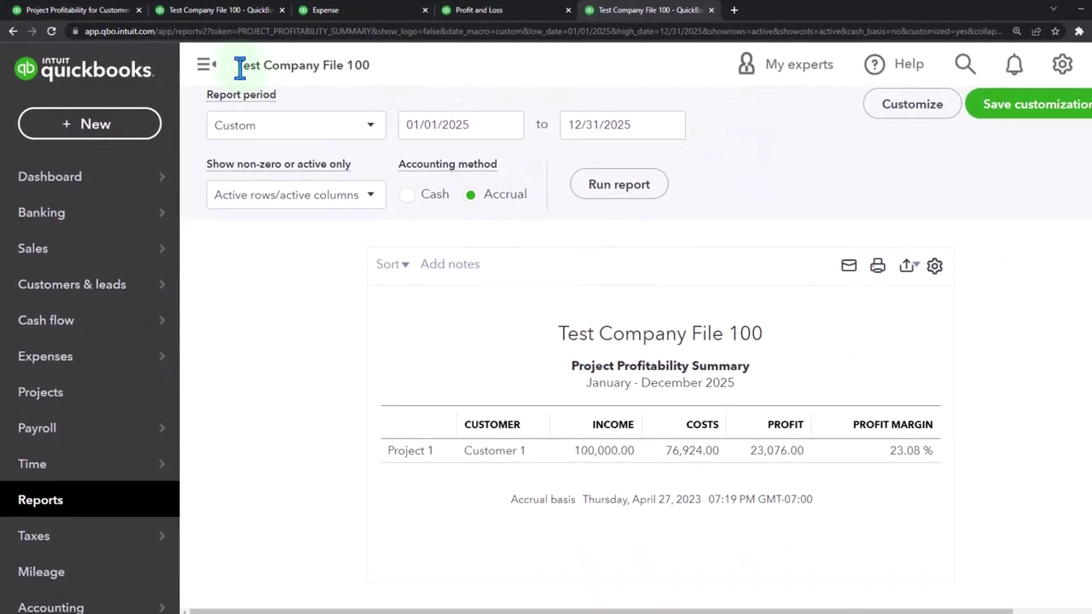
left_click(205, 65)
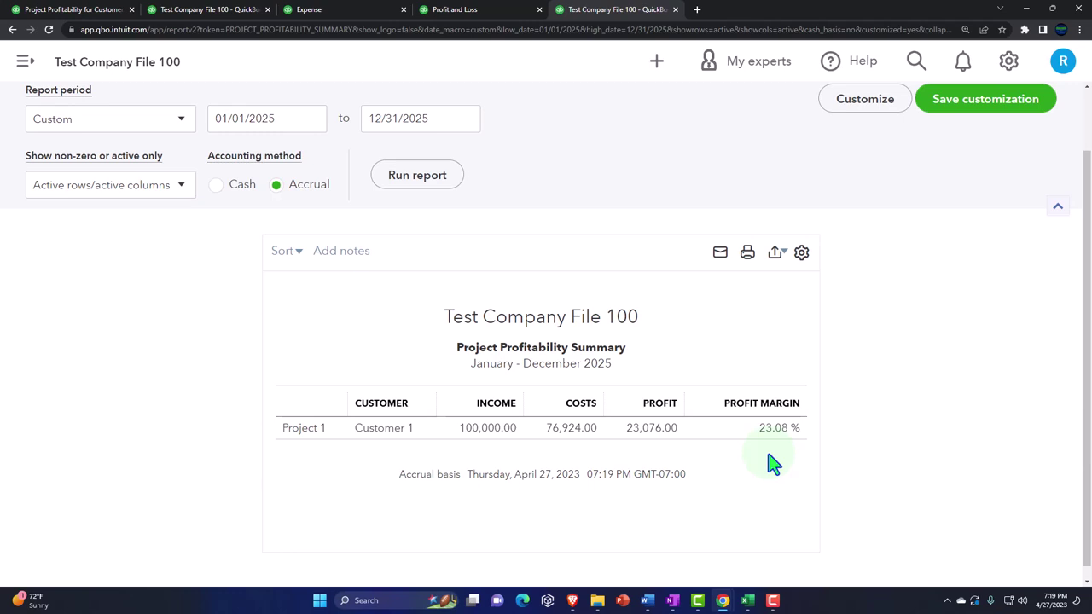
left_click(333, 12)
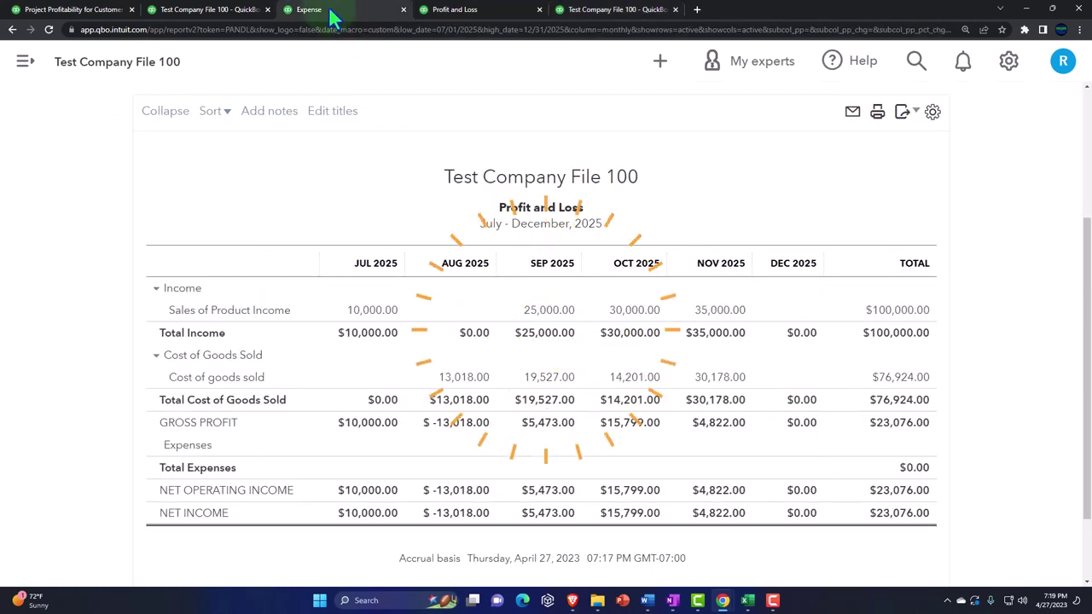